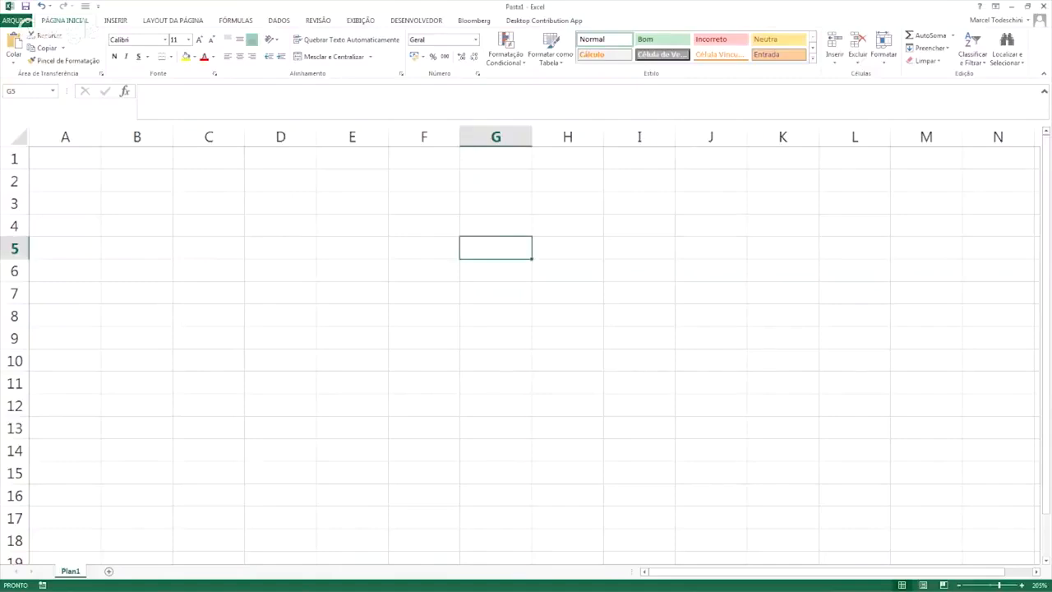
Paste the copied Data column of dates into column A starting at A1 and fit the column width
{"action": "left_click", "coordinate": [343, 274]}
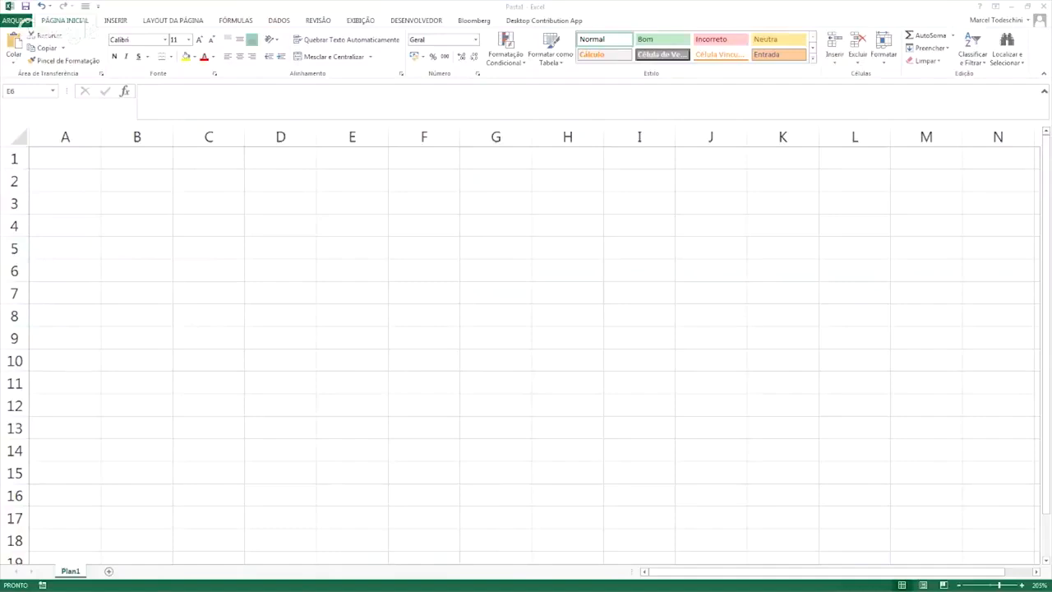
{"action": "key", "text": "ctrl+c"}
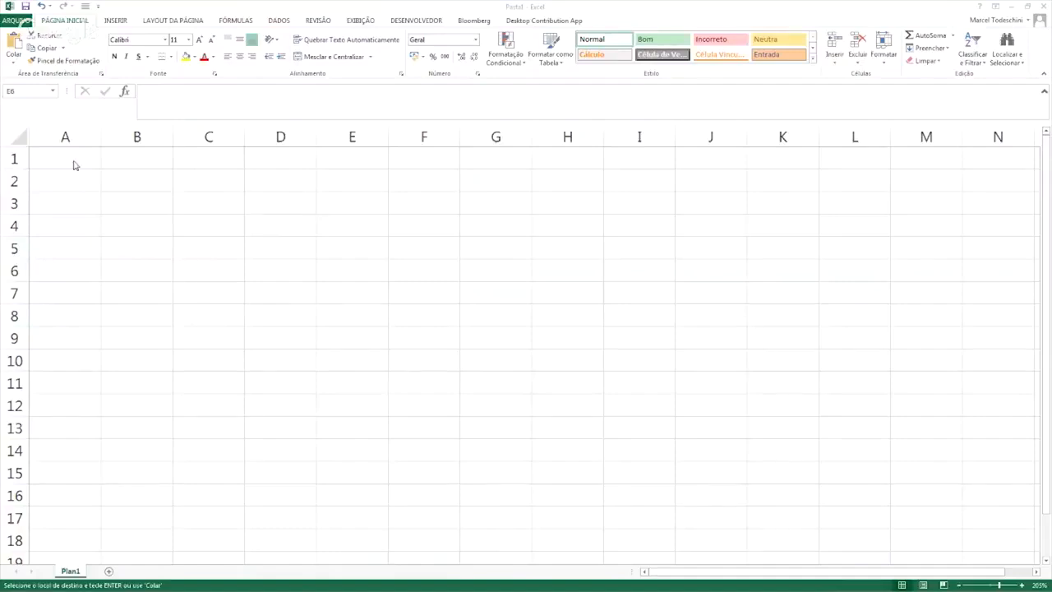
{"action": "left_click", "coordinate": [46, 157]}
{"action": "key", "text": "ctrl+v"}
{"action": "double_click", "coordinate": [102, 136]}
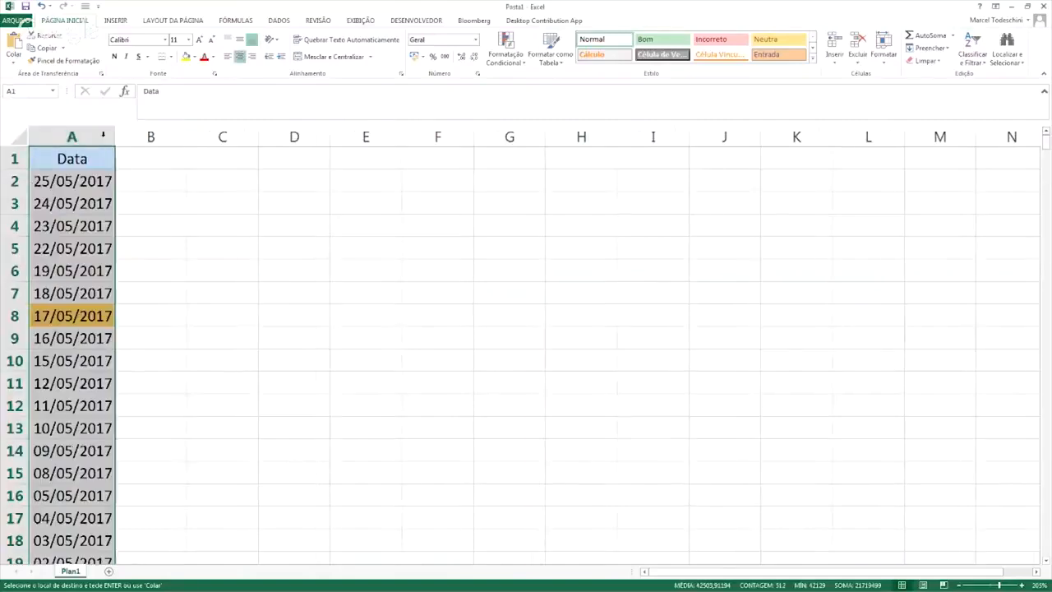
{"action": "left_click", "coordinate": [118, 315]}
{"action": "left_click", "coordinate": [79, 177]}
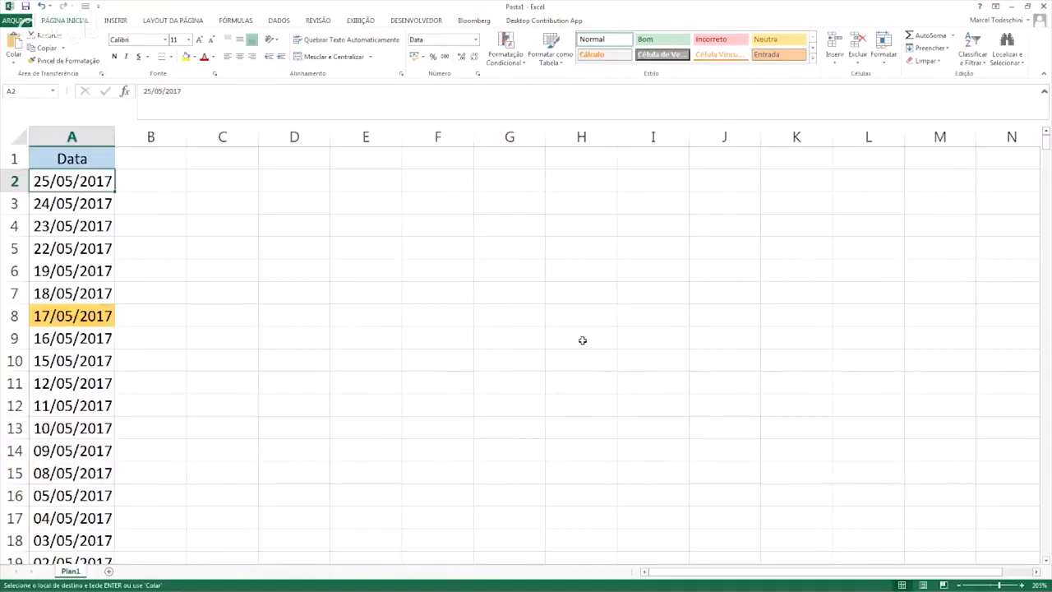
{"action": "key", "text": "ctrl+Down"}
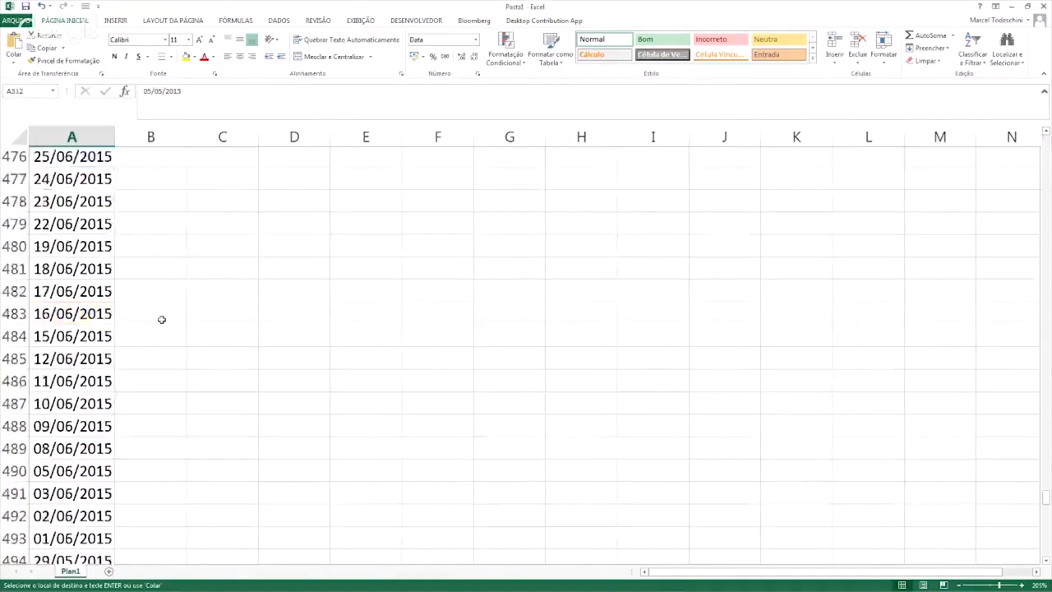
{"action": "key", "text": "ctrl+Up"}
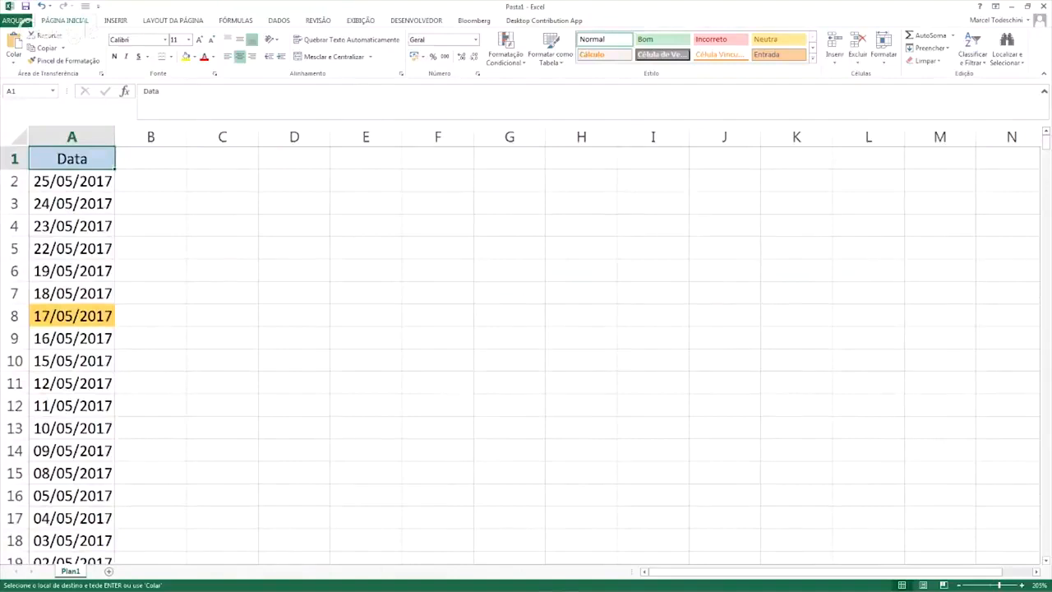
Bring the IBOV price column from the source workbook into column B starting at B1
{"action": "key", "text": "alt+Tab"}
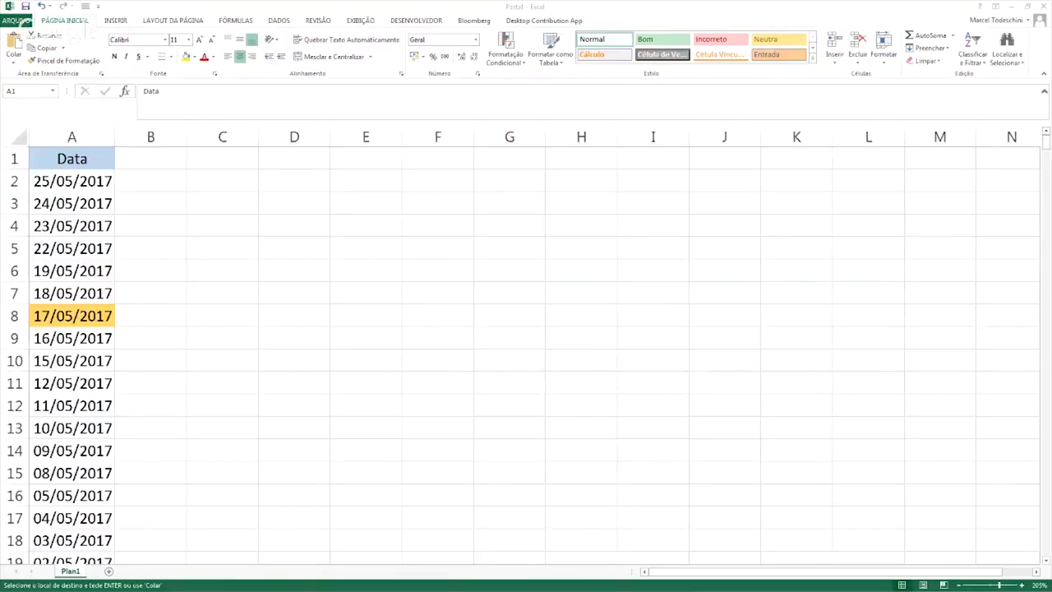
{"action": "left_click", "coordinate": [141, 160]}
{"action": "key", "text": "ctrl+v"}
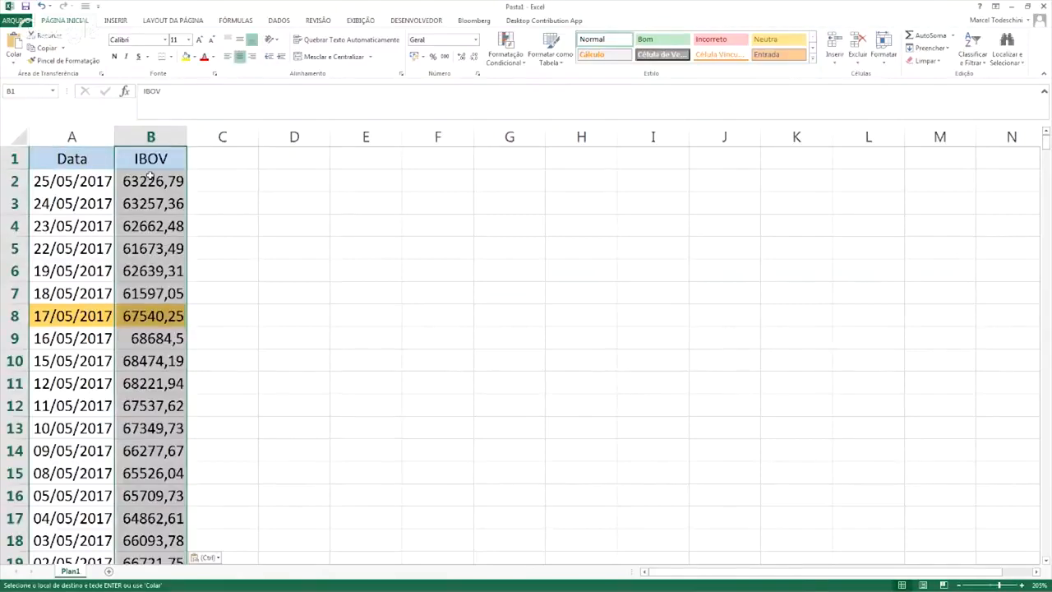
{"action": "left_click", "coordinate": [275, 284]}
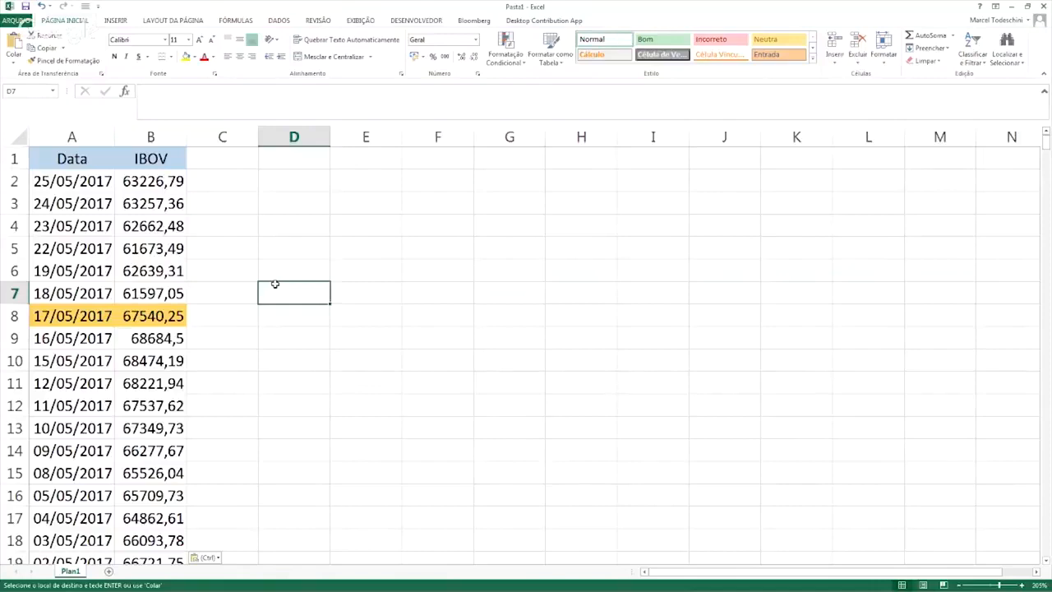
Bring the PETR4 price column from the source workbook into column D starting at D1
{"action": "key", "text": "alt+Tab"}
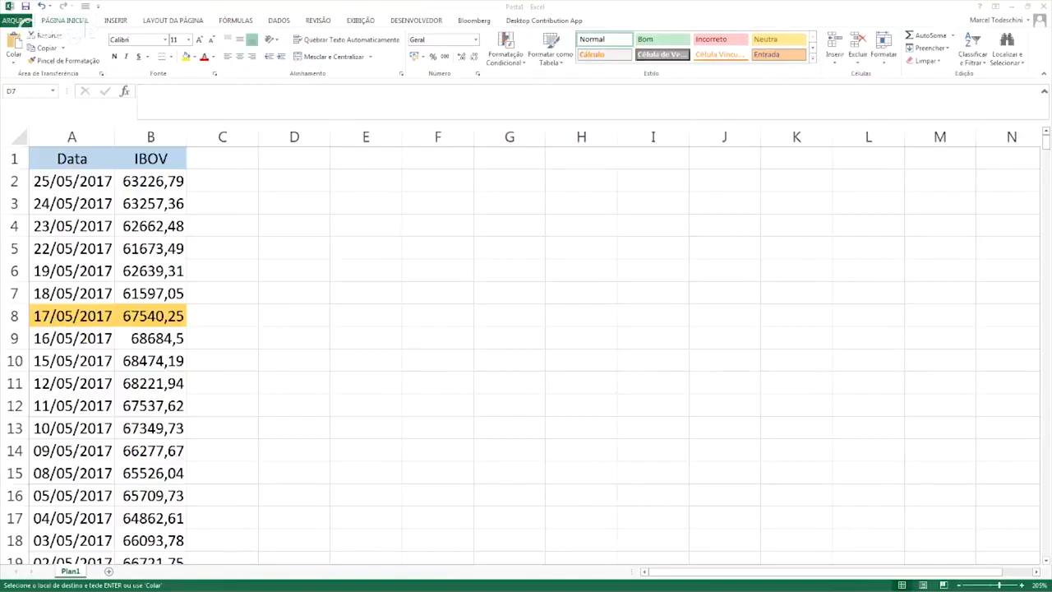
{"action": "key", "text": "alt+Tab"}
{"action": "left_click", "coordinate": [286, 165]}
{"action": "key", "text": "ctrl+v"}
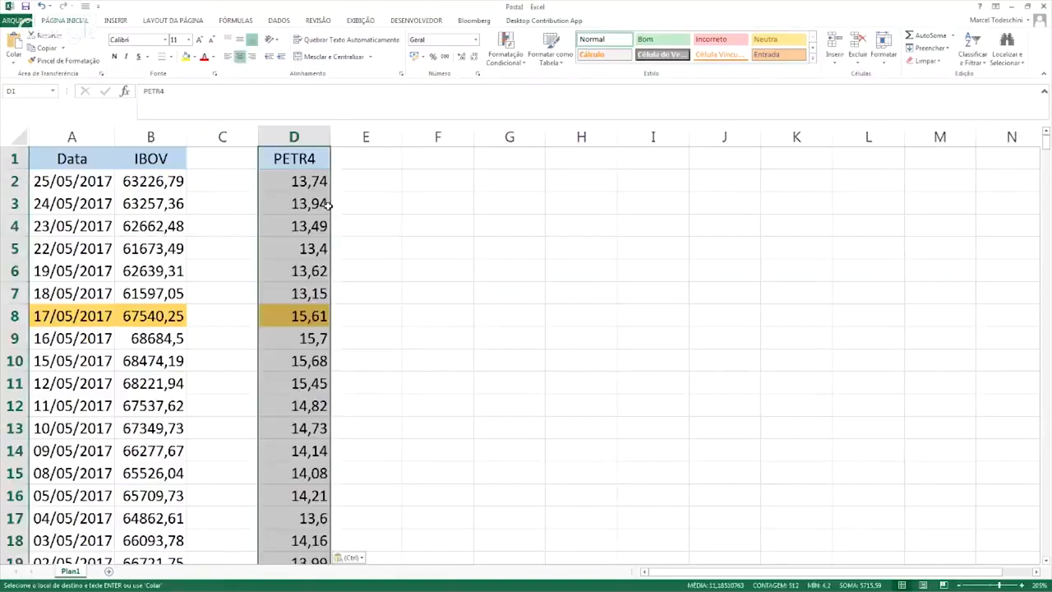
Check that dates, IBOV and PETR4 prices line up by row, using the 10/03/2017 row as an example
{"action": "key", "text": "Down"}
{"action": "key", "text": "Down"}
{"action": "key", "text": "Down"}
{"action": "key", "text": "Down"}
{"action": "key", "text": "Down"}
{"action": "key", "text": "Down"}
{"action": "key", "text": "Down"}
{"action": "key", "text": "Down"}
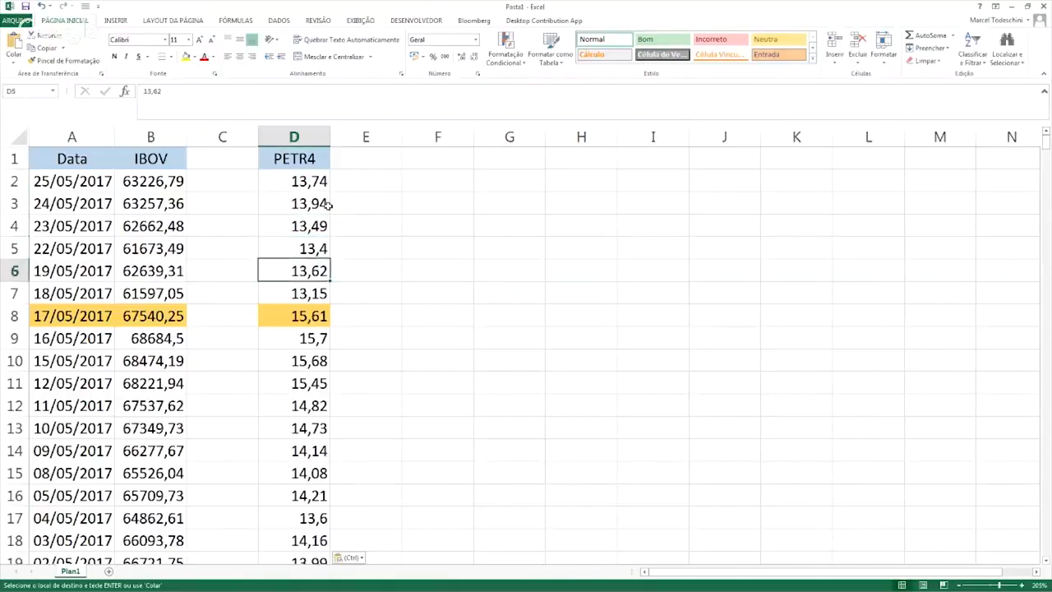
{"action": "scroll", "coordinate": [281, 214], "scroll_direction": "down", "scroll_amount": 6}
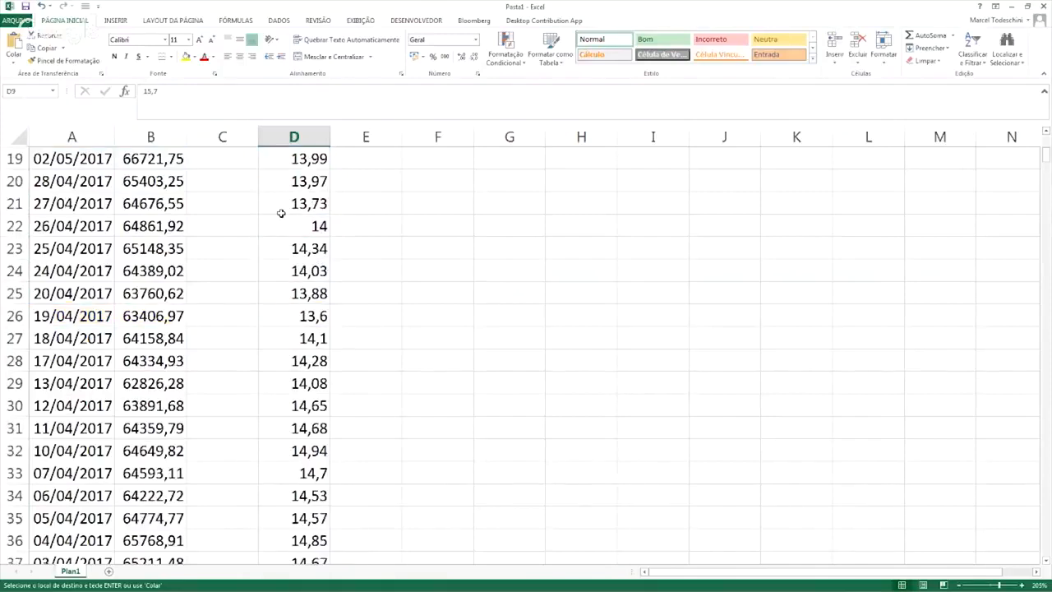
{"action": "scroll", "coordinate": [281, 214], "scroll_direction": "down", "scroll_amount": 6}
{"action": "left_click", "coordinate": [65, 521]}
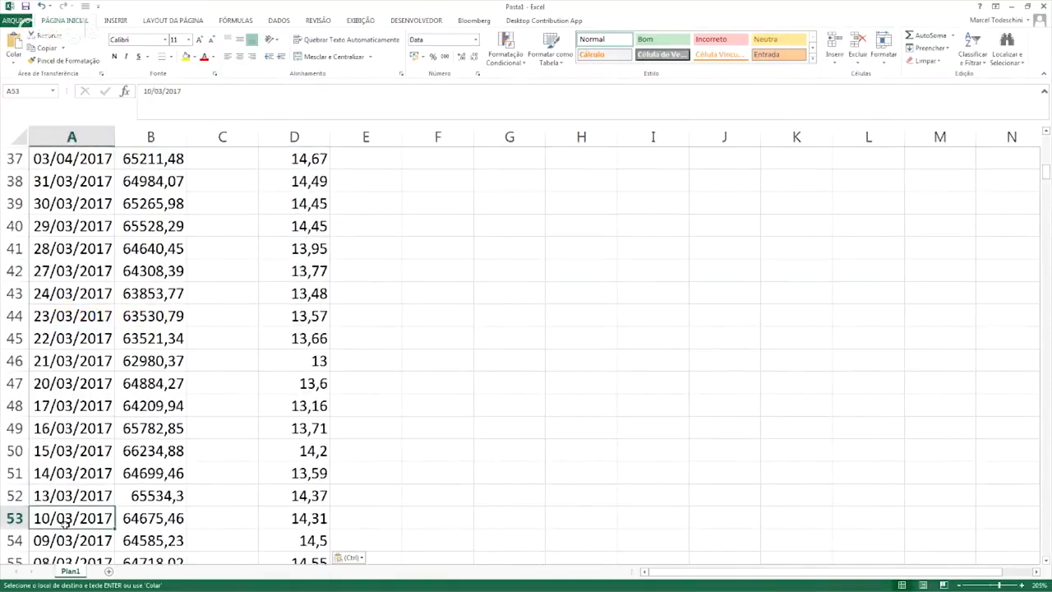
{"action": "key", "text": "shift+Right"}
{"action": "key", "text": "shift+Right"}
{"action": "key", "text": "shift+Right"}
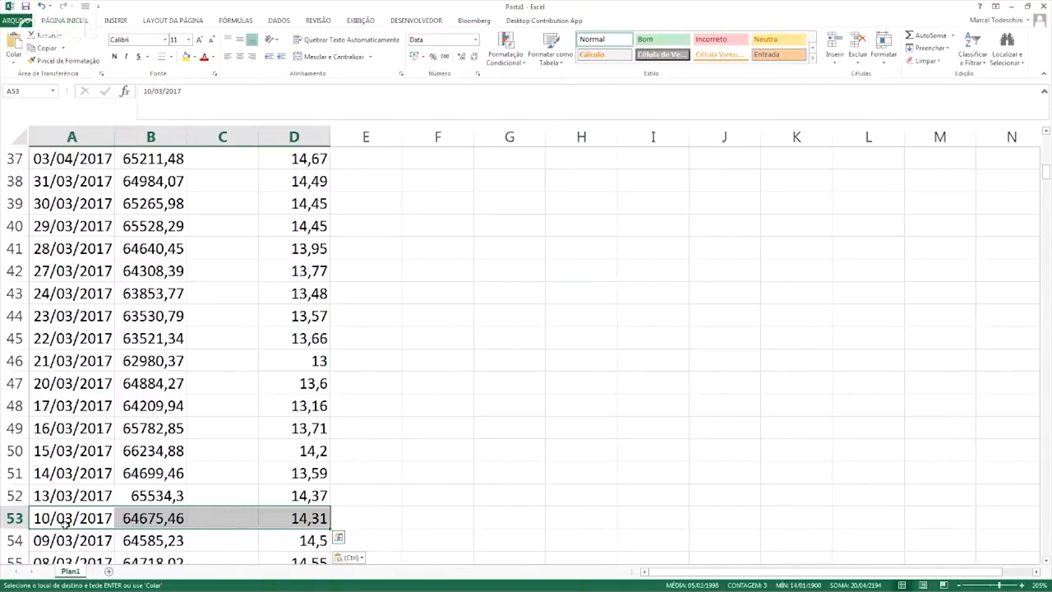
{"action": "key", "text": "ctrl+Home"}
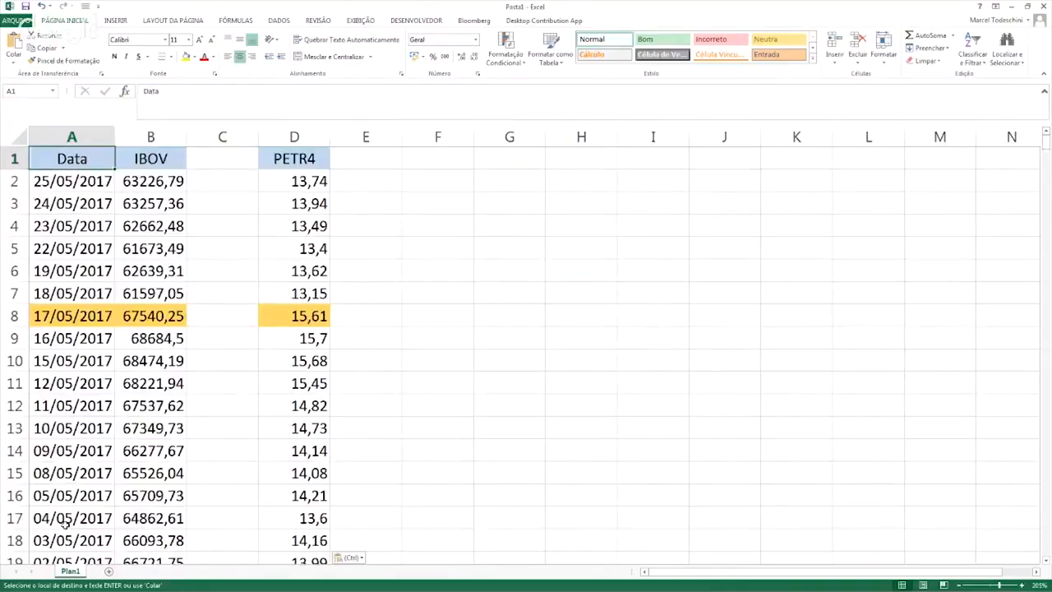
Compare the IBOV and PETR4 values in row 2 for differences in scale
{"action": "key", "text": "Right"}
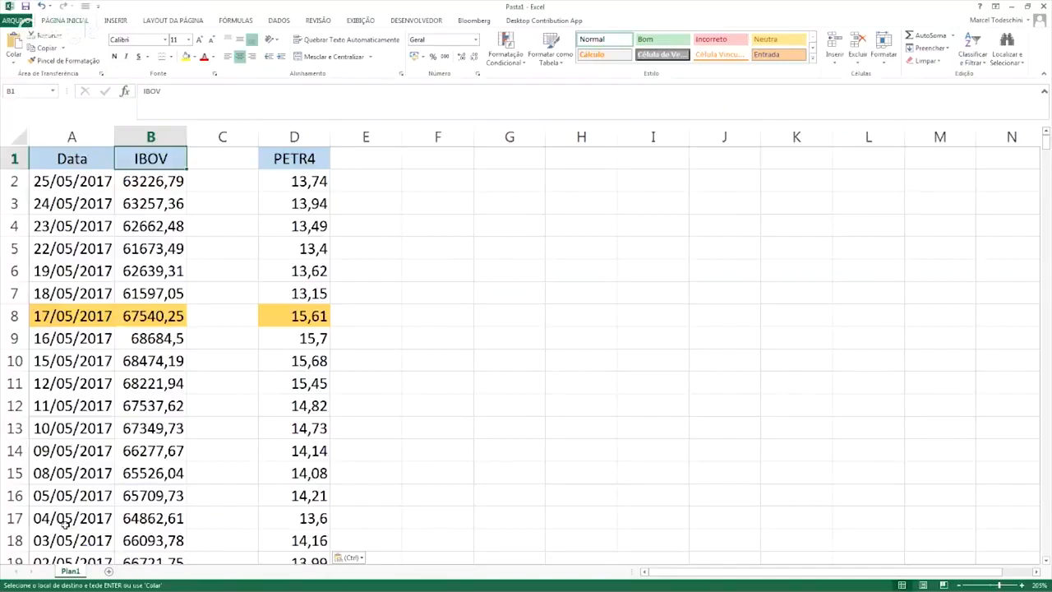
{"action": "key", "text": "Down"}
{"action": "key", "text": "Right"}
{"action": "key", "text": "Right"}
{"action": "key", "text": "Right"}
{"action": "key", "text": "Left"}
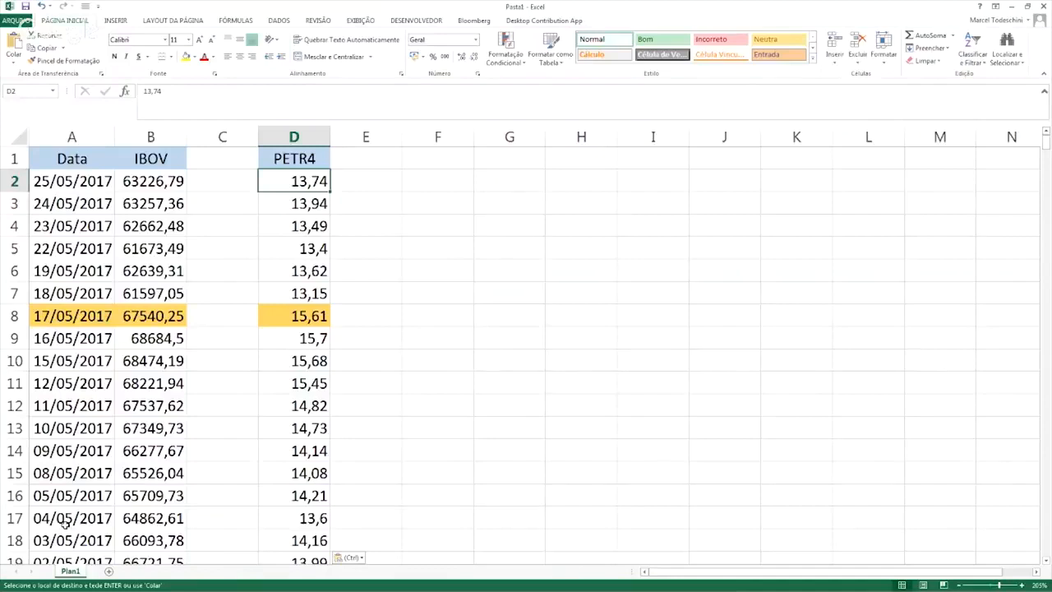
{"action": "key", "text": "Left"}
{"action": "key", "text": "Left"}
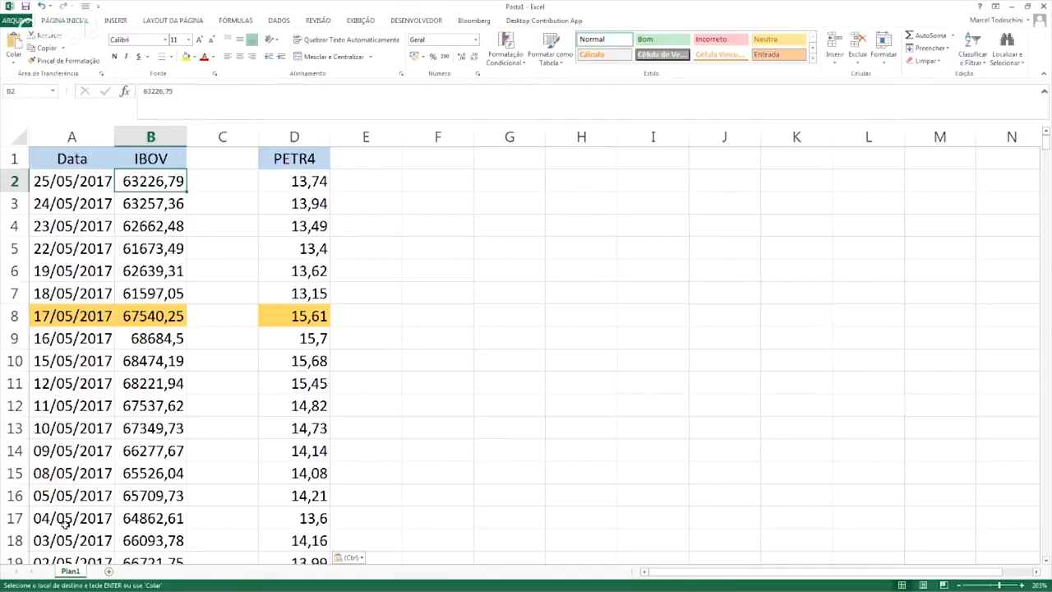
{"action": "key", "text": "Right"}
{"action": "key", "text": "Right"}
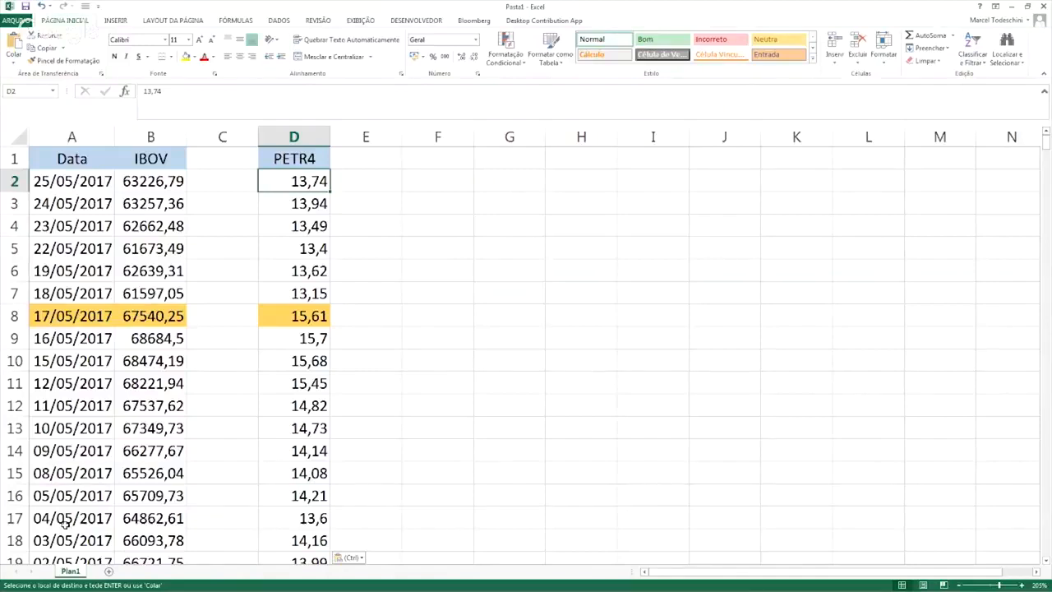
{"action": "key", "text": "Left"}
{"action": "key", "text": "Left"}
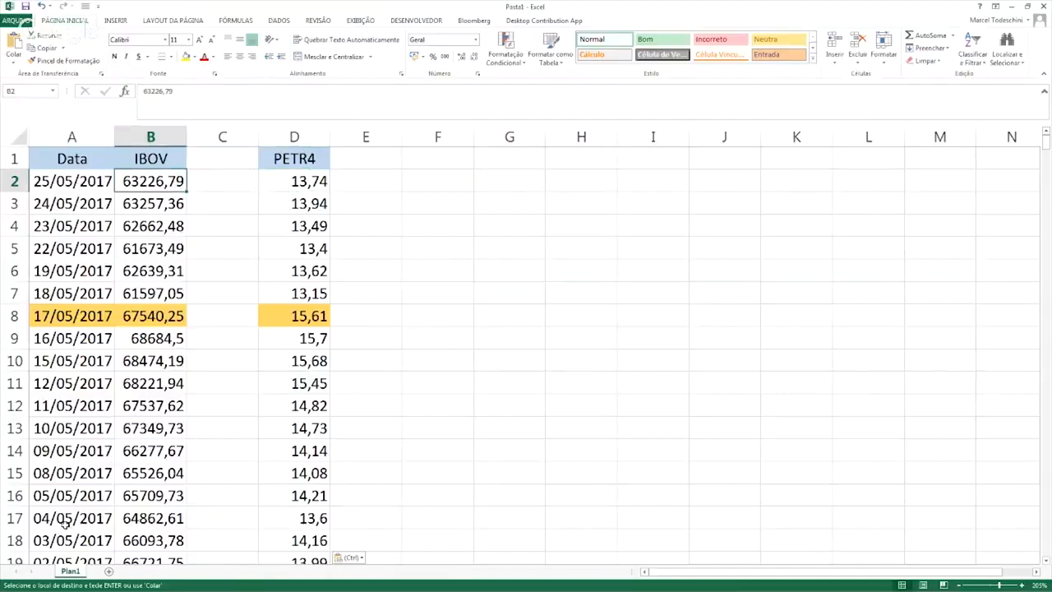
{"action": "key", "text": "Right"}
{"action": "key", "text": "Right"}
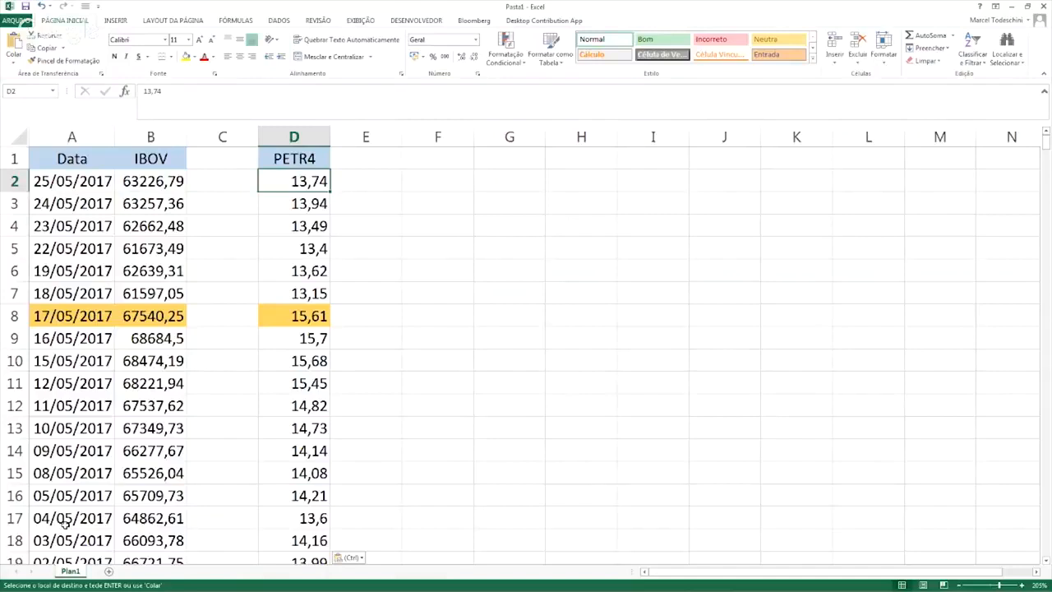
Enter the sample series 10, 5, 0 and 10 in cells H2 to H5
{"action": "key", "text": "Right"}
{"action": "key", "text": "Right"}
{"action": "key", "text": "Right"}
{"action": "key", "text": "Right"}
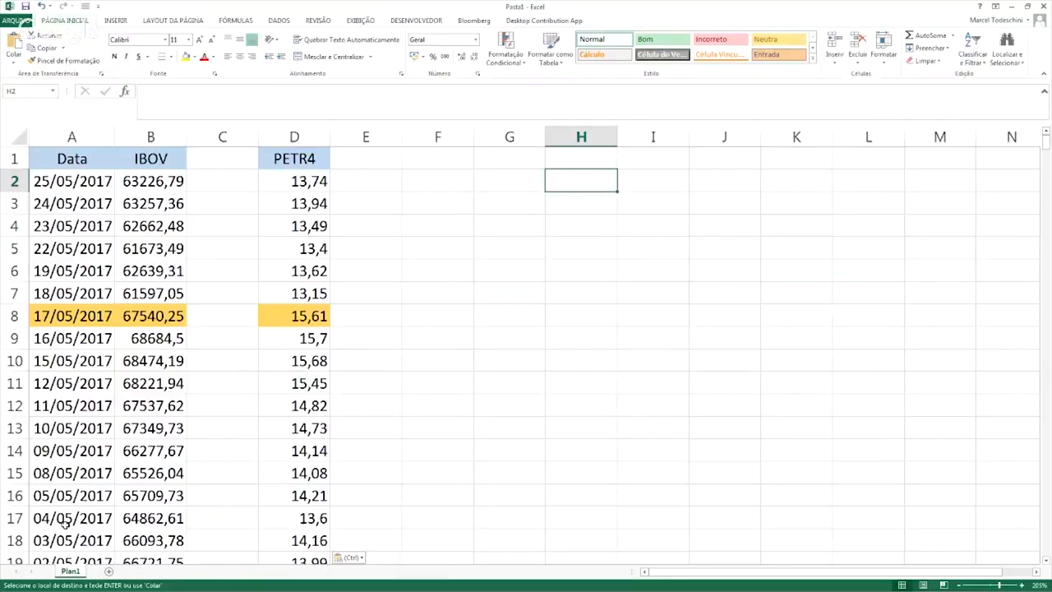
{"action": "type", "text": "10"}
{"action": "key", "text": "Return"}
{"action": "type", "text": "5"}
{"action": "key", "text": "Return"}
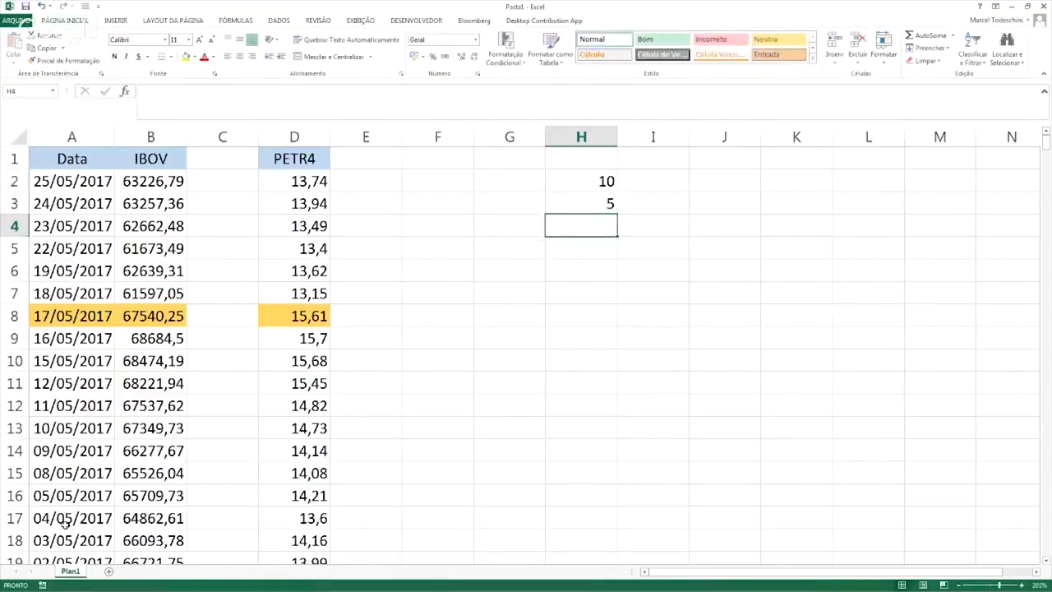
{"action": "type", "text": "0"}
{"action": "key", "text": "Return"}
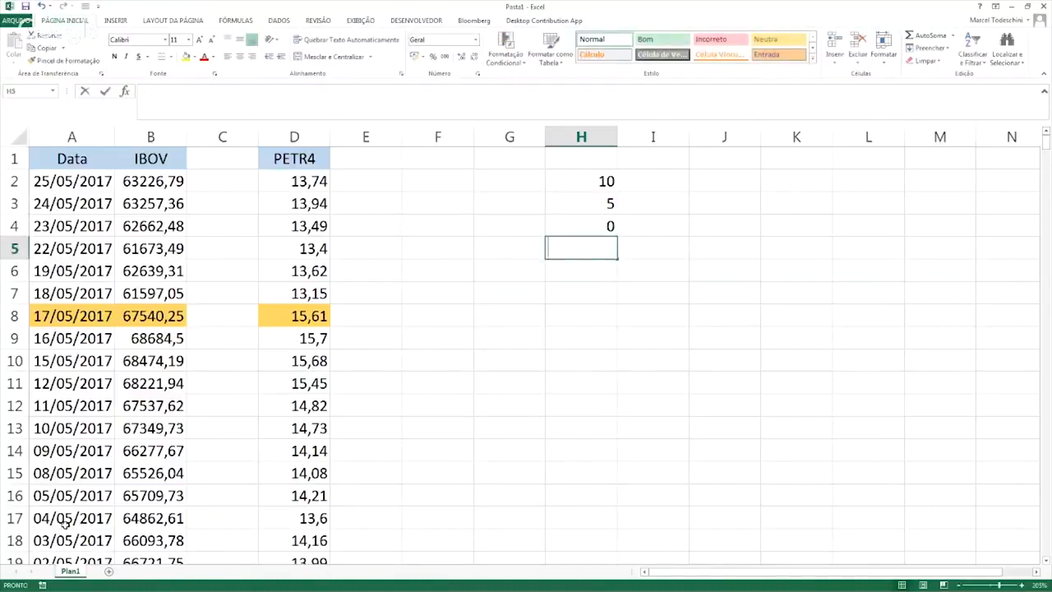
{"action": "type", "text": "10"}
{"action": "key", "text": "Return"}
Enter a second sample series of 1000, 1100, 1000 and 1100 in cells J2 to J5
{"action": "key", "text": "Up"}
{"action": "key", "text": "Up"}
{"action": "key", "text": "Up"}
{"action": "key", "text": "Up"}
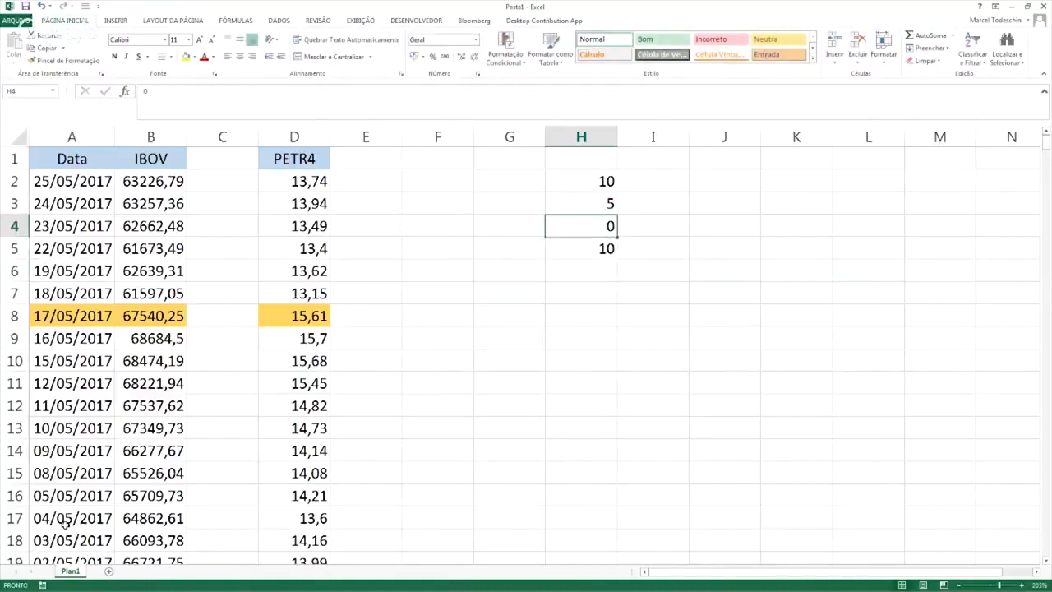
{"action": "key", "text": "Right"}
{"action": "key", "text": "Right"}
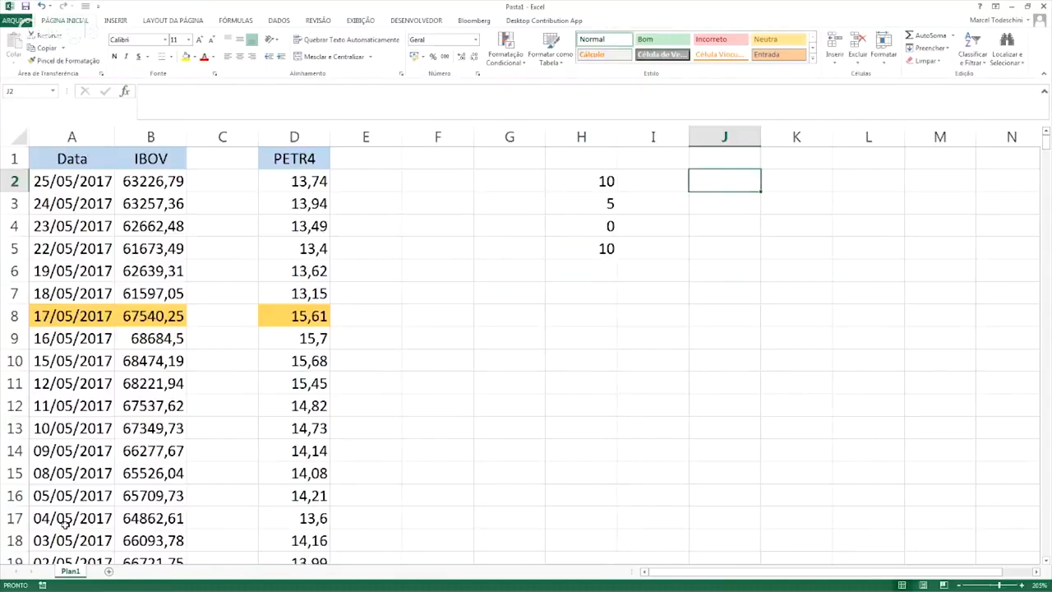
{"action": "type", "text": "1000"}
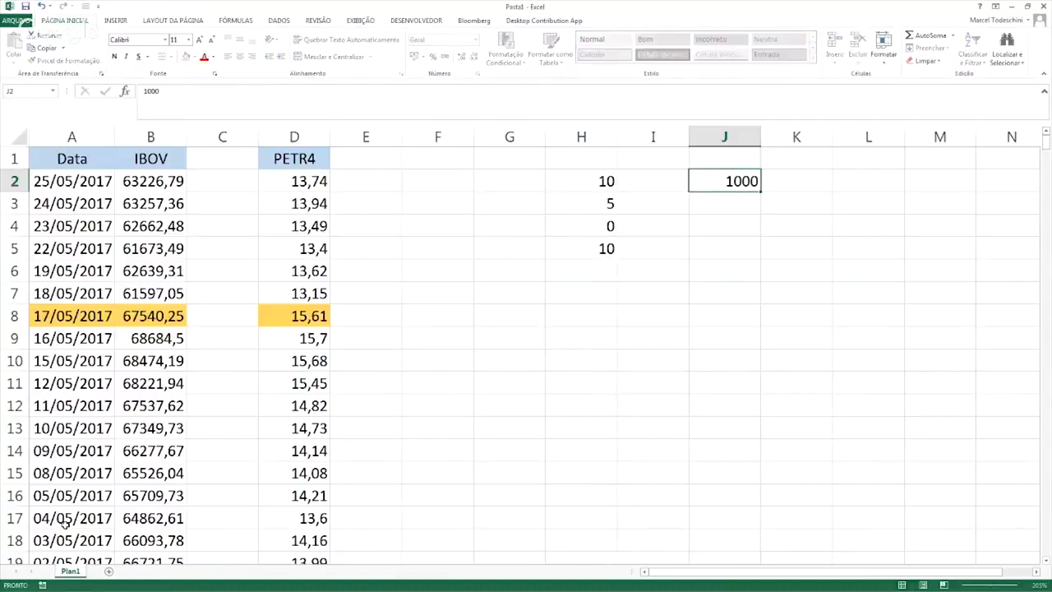
{"action": "key", "text": "Return"}
{"action": "type", "text": "1100"}
{"action": "key", "text": "Return"}
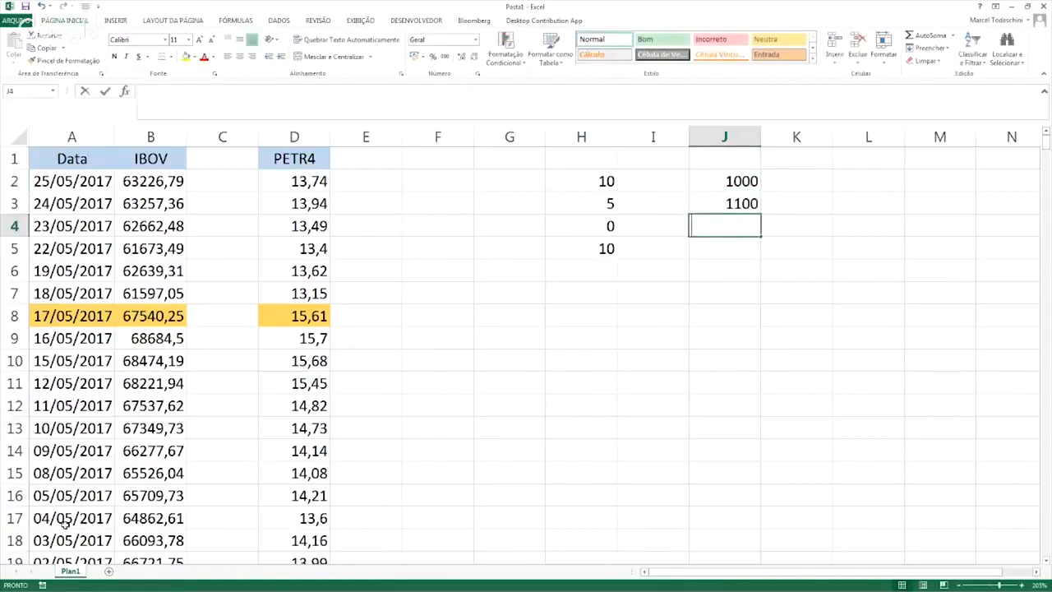
{"action": "type", "text": "1000"}
{"action": "key", "text": "Return"}
{"action": "type", "text": "1100"}
{"action": "key", "text": "Return"}
Examine how the values in the H2:H5 sample series change from row to row against those in J2:J5
{"action": "key", "text": "Up"}
{"action": "key", "text": "Up"}
{"action": "key", "text": "Up"}
{"action": "key", "text": "Up"}
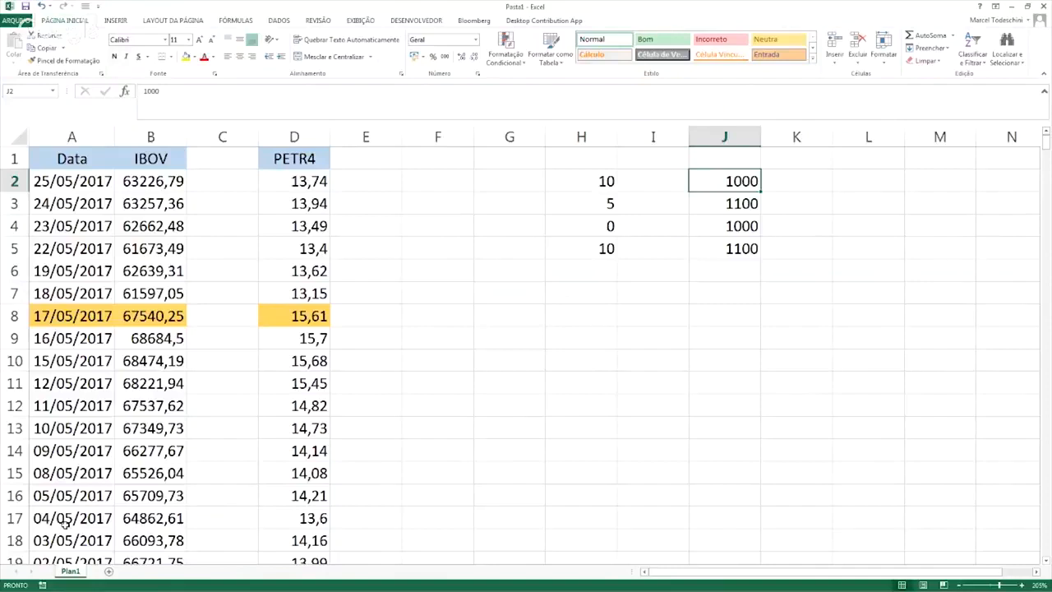
{"action": "key", "text": "Left"}
{"action": "key", "text": "Left"}
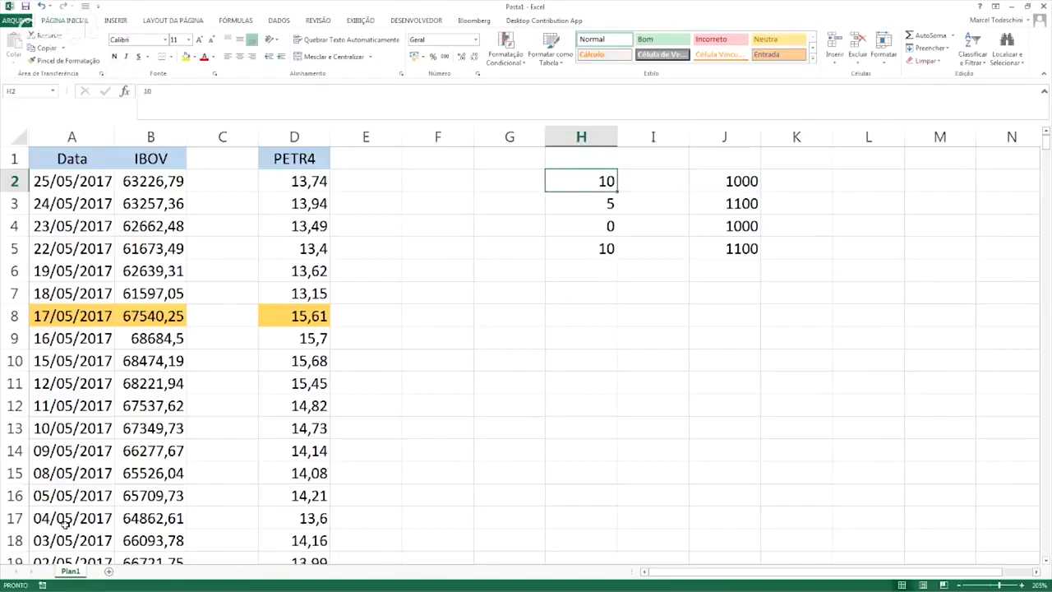
{"action": "key", "text": "Down"}
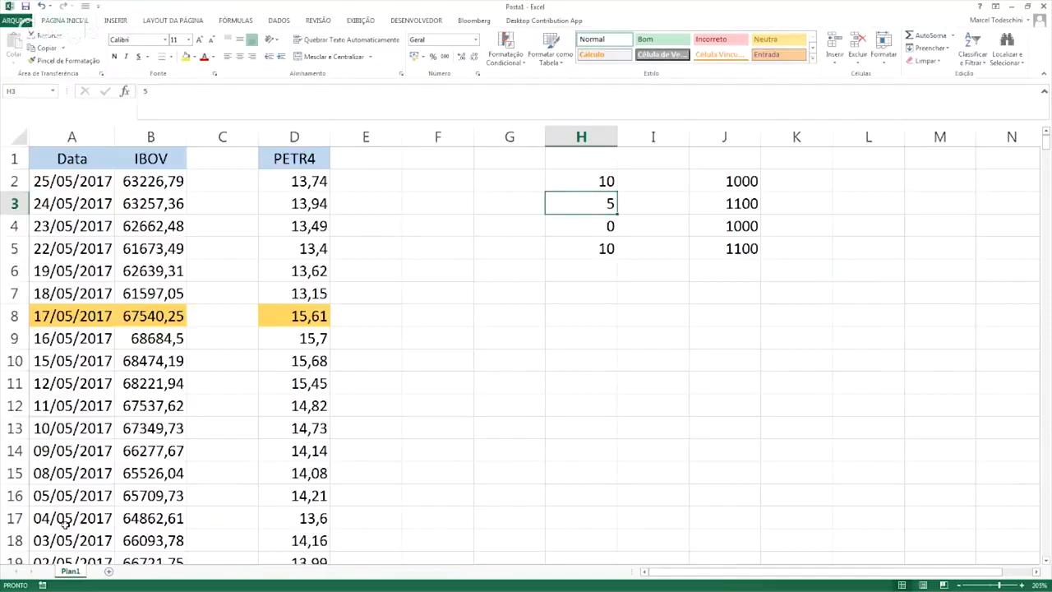
{"action": "key", "text": "Down"}
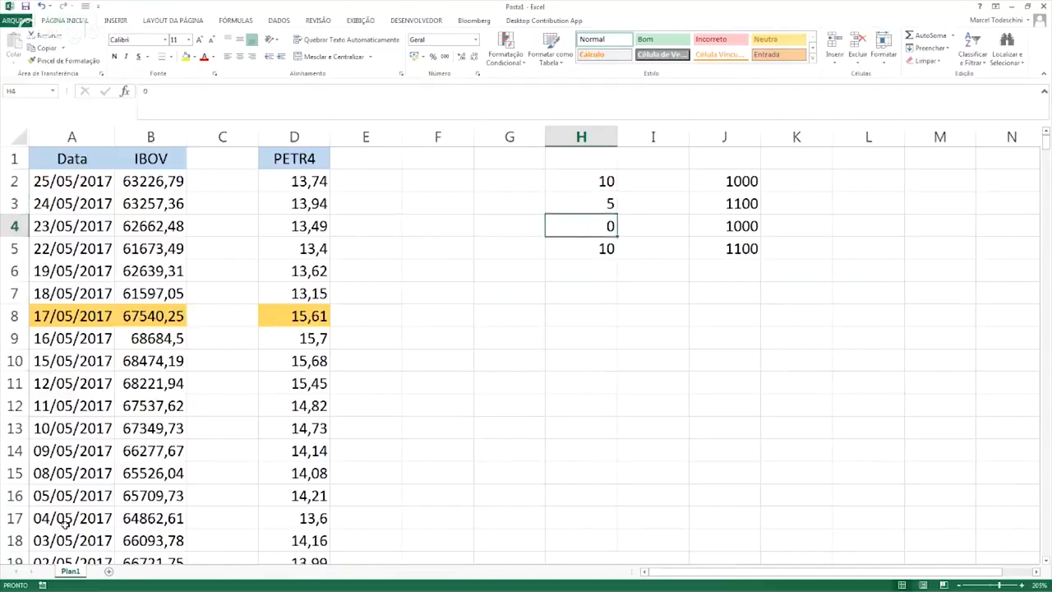
{"action": "key", "text": "Down"}
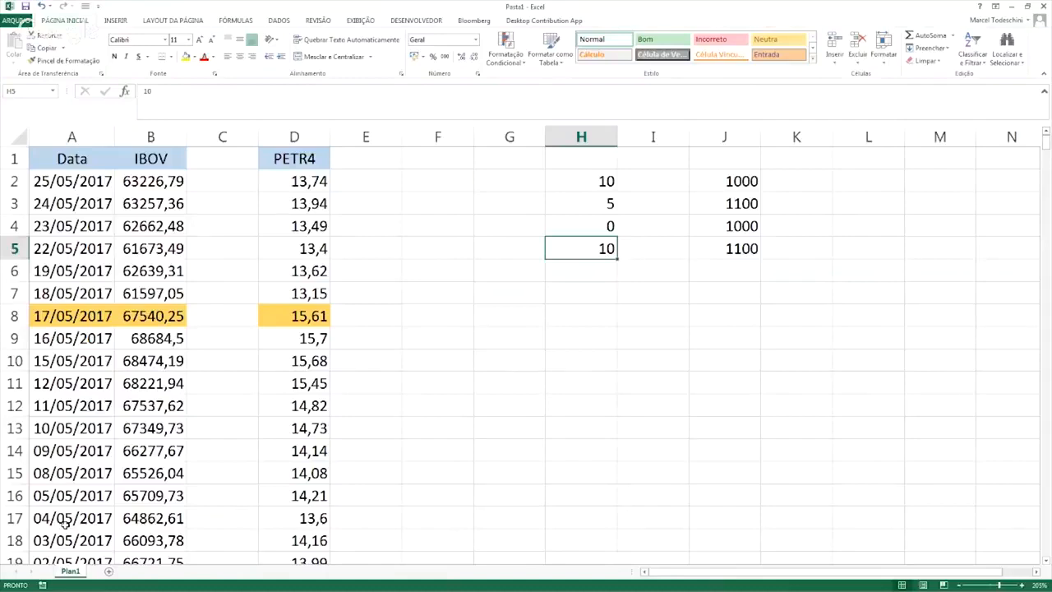
{"action": "key", "text": "Up"}
{"action": "key", "text": "Up"}
{"action": "key", "text": "Up"}
{"action": "key", "text": "Down"}
{"action": "key", "text": "Down"}
{"action": "key", "text": "Down"}
{"action": "key", "text": "Right"}
{"action": "key", "text": "Right"}
{"action": "key", "text": "Right"}
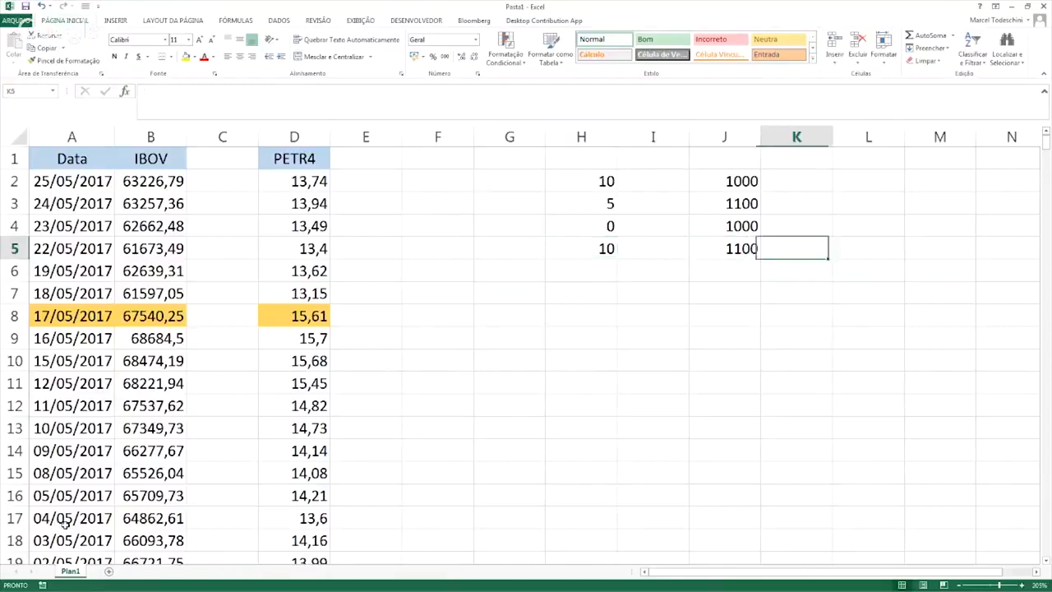
Examine how the sample values in J2:J5 vary from row to row, focusing on the first two
{"action": "key", "text": "Up"}
{"action": "key", "text": "Left"}
{"action": "key", "text": "Up"}
{"action": "key", "text": "Up"}
{"action": "key", "text": "Down"}
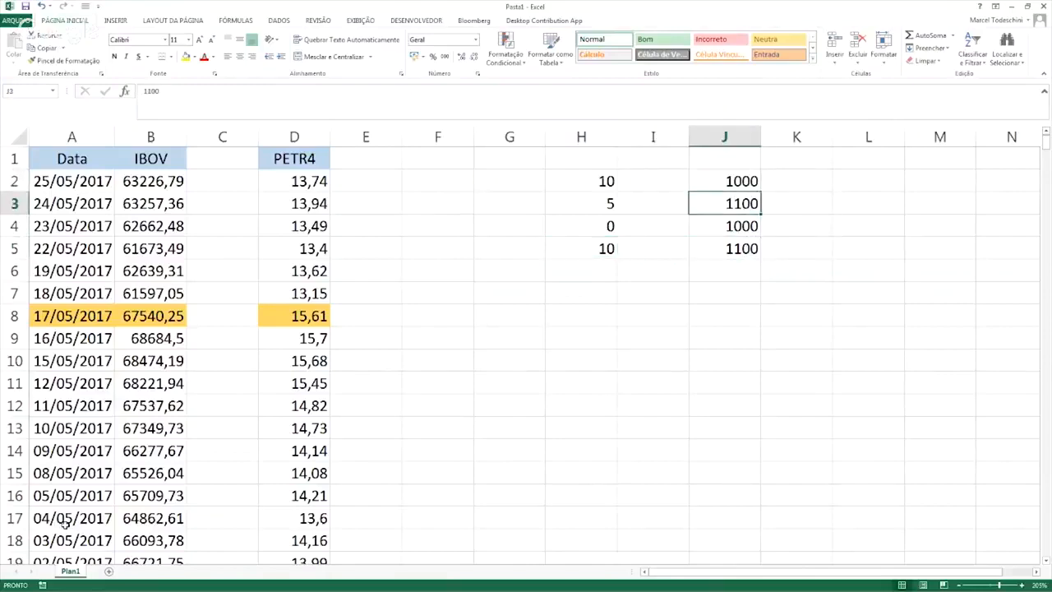
{"action": "key", "text": "Down"}
{"action": "key", "text": "Down"}
{"action": "key", "text": "Up"}
{"action": "key", "text": "Up"}
{"action": "key", "text": "Up"}
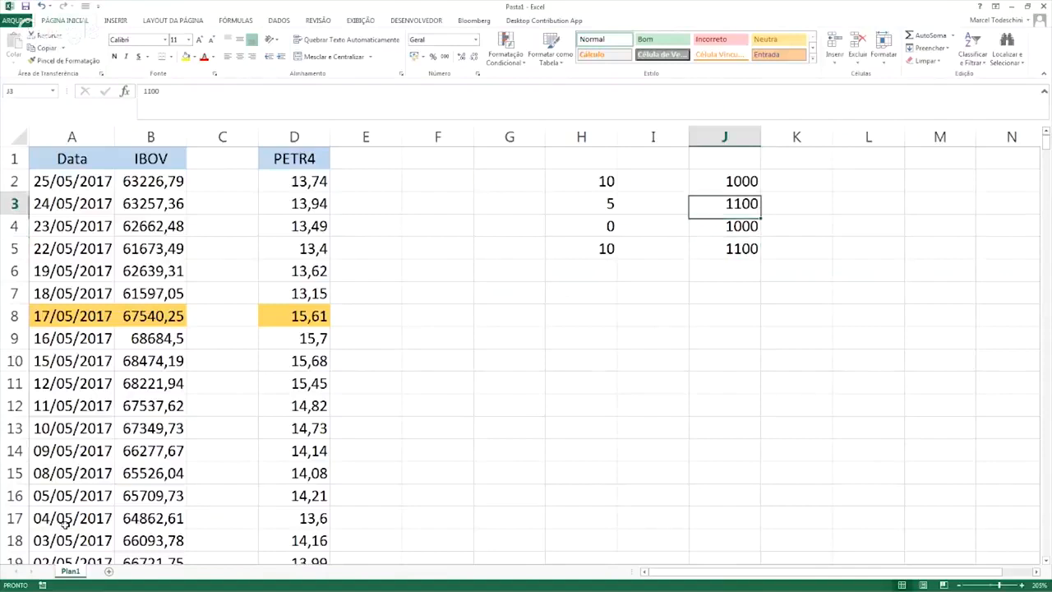
{"action": "key", "text": "shift+Down"}
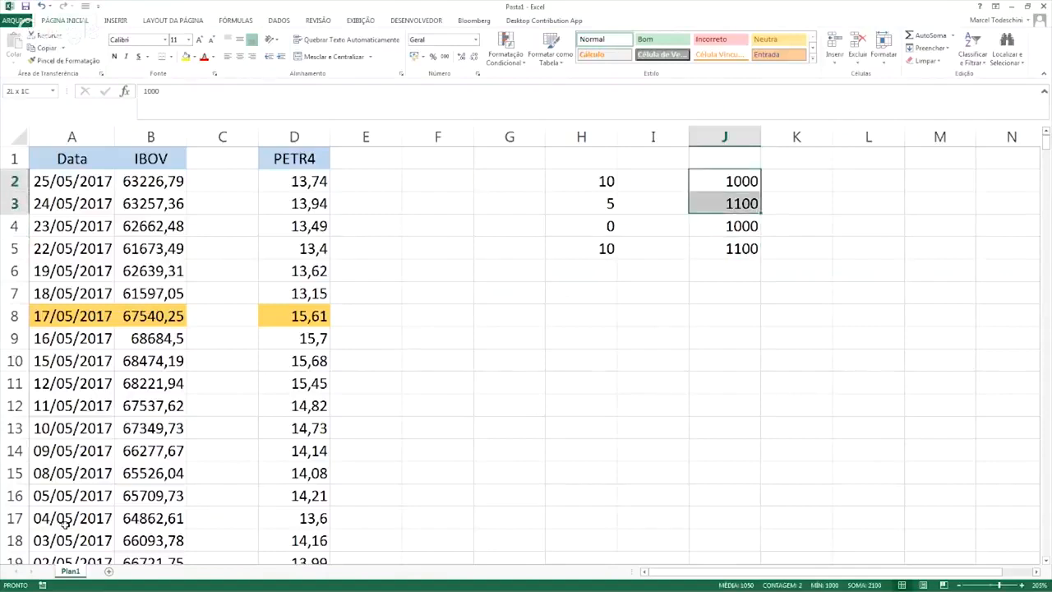
Delete both sample series from the range H2:J5
{"action": "key", "text": "Left"}
{"action": "key", "text": "Left"}
{"action": "key", "text": "shift+Down"}
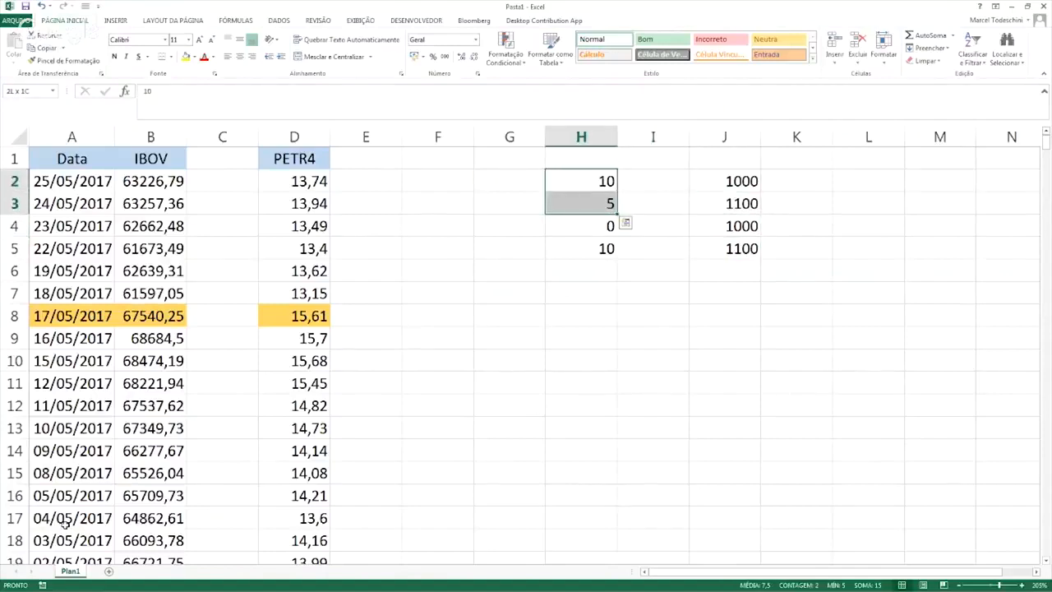
{"action": "key", "text": "shift+Down"}
{"action": "key", "text": "shift+Down"}
{"action": "key", "text": "shift+Right"}
{"action": "key", "text": "shift+Right"}
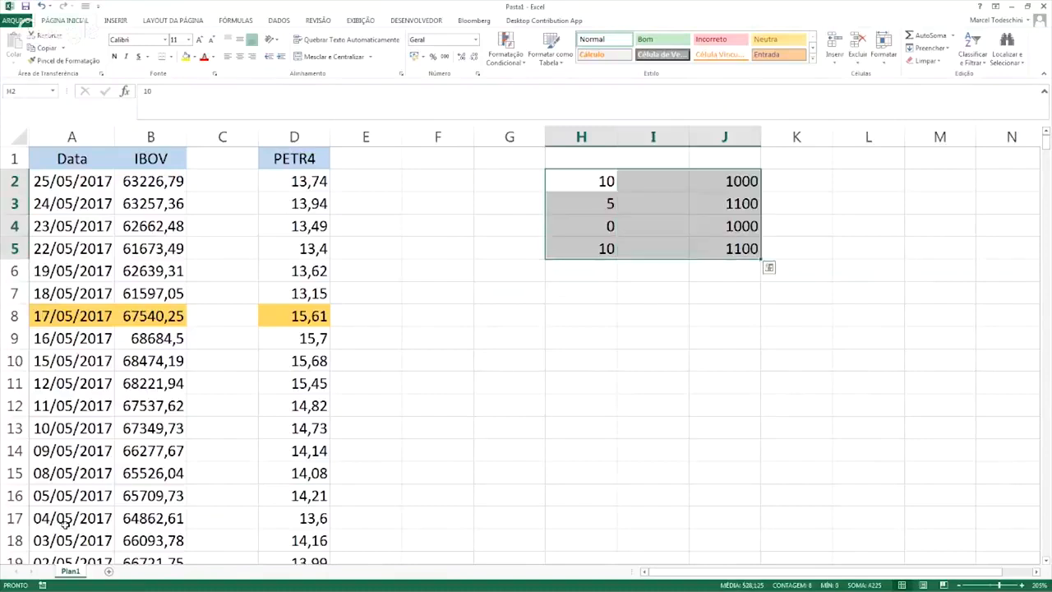
{"action": "key", "text": "Delete"}
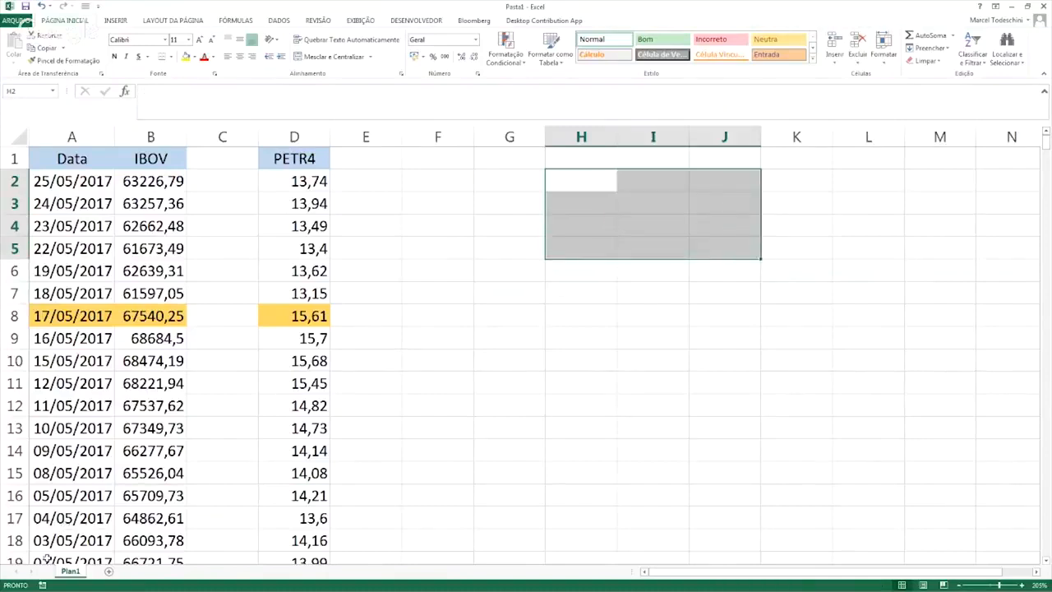
{"action": "left_click", "coordinate": [472, 324]}
{"action": "scroll", "coordinate": [476, 328], "scroll_direction": "up", "scroll_amount": 2, "text": "ctrl"}
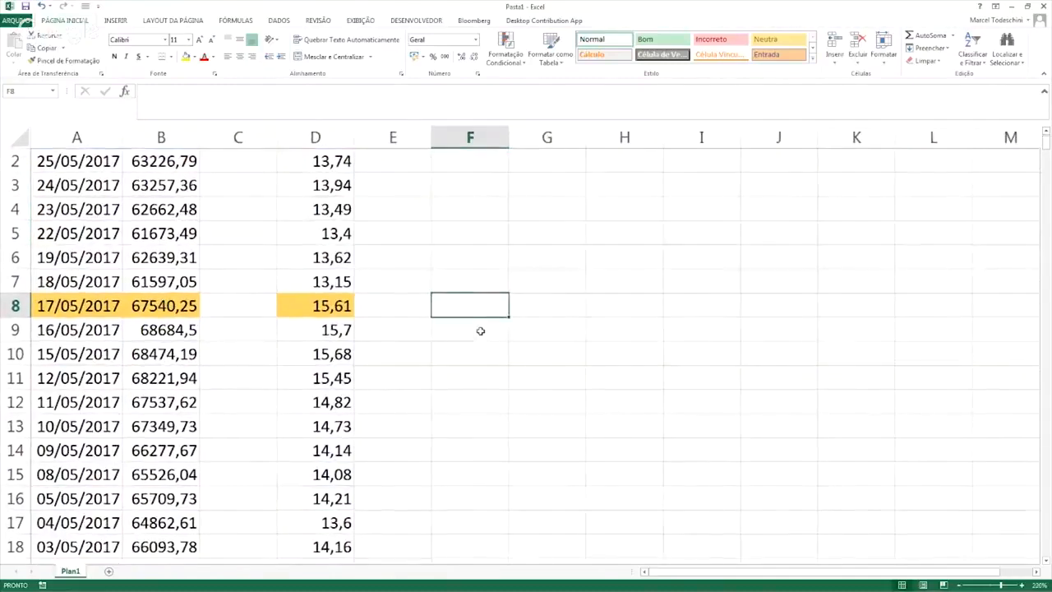
{"action": "left_click", "coordinate": [464, 317]}
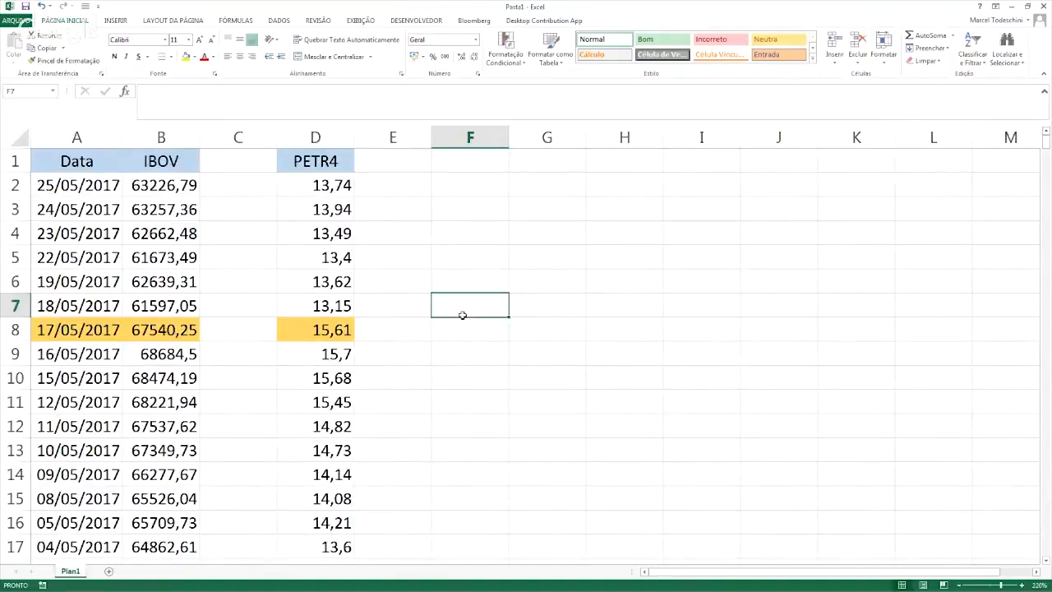
Enter the header "Var %" in cell C1, beside the IBOV column
{"action": "key", "text": "Left"}
{"action": "key", "text": "Left"}
{"action": "key", "text": "Left"}
{"action": "key", "text": "Up"}
{"action": "key", "text": "Up"}
{"action": "key", "text": "Left"}
{"action": "key", "text": "Up"}
{"action": "key", "text": "Right"}
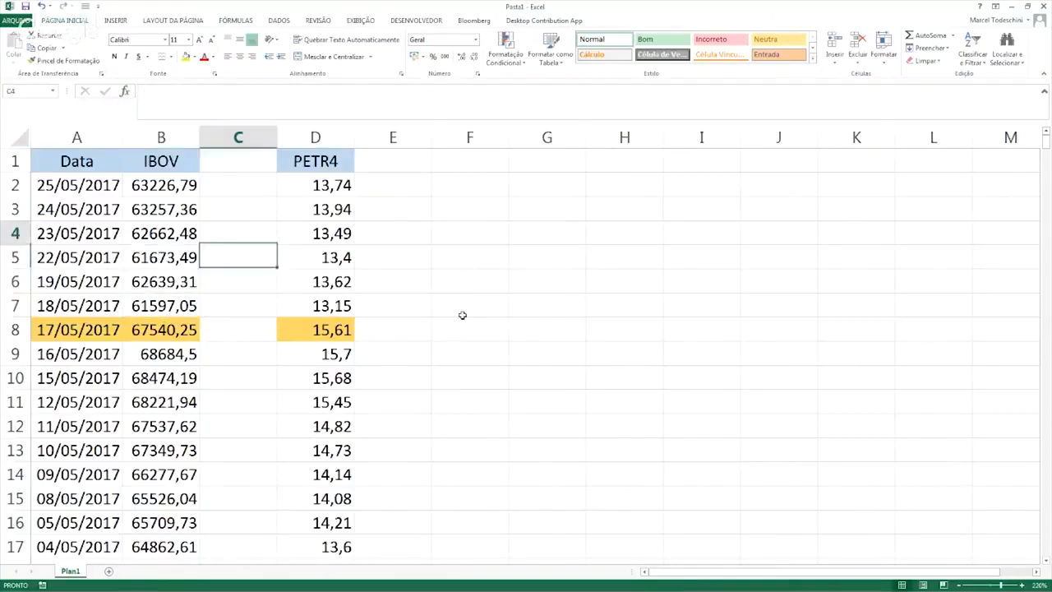
{"action": "key", "text": "Up"}
{"action": "key", "text": "Up"}
{"action": "key", "text": "Up"}
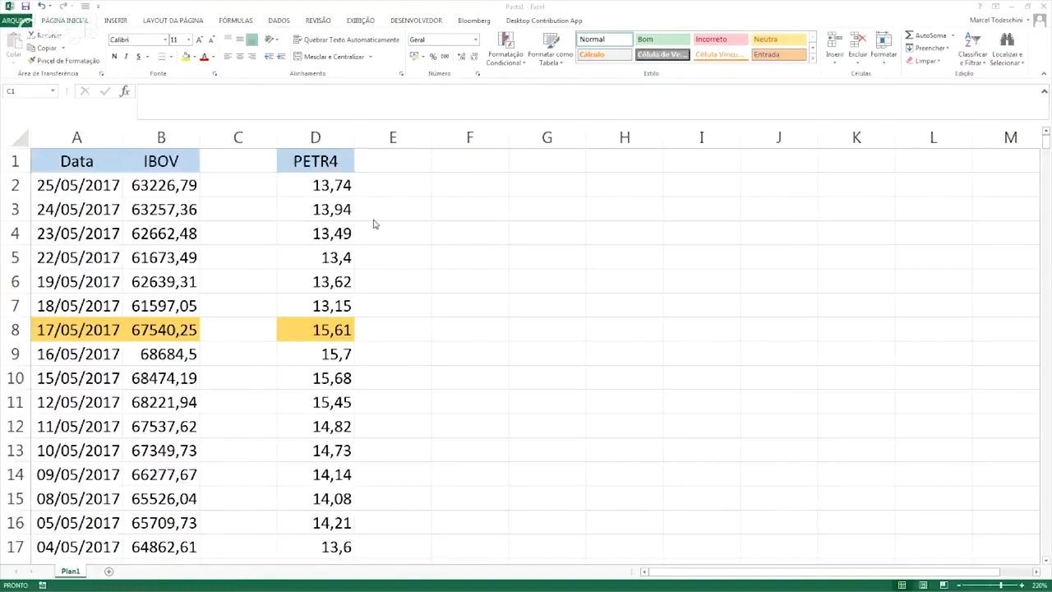
{"action": "left_click", "coordinate": [235, 187]}
{"action": "key", "text": "Up"}
{"action": "type", "text": "Va"}
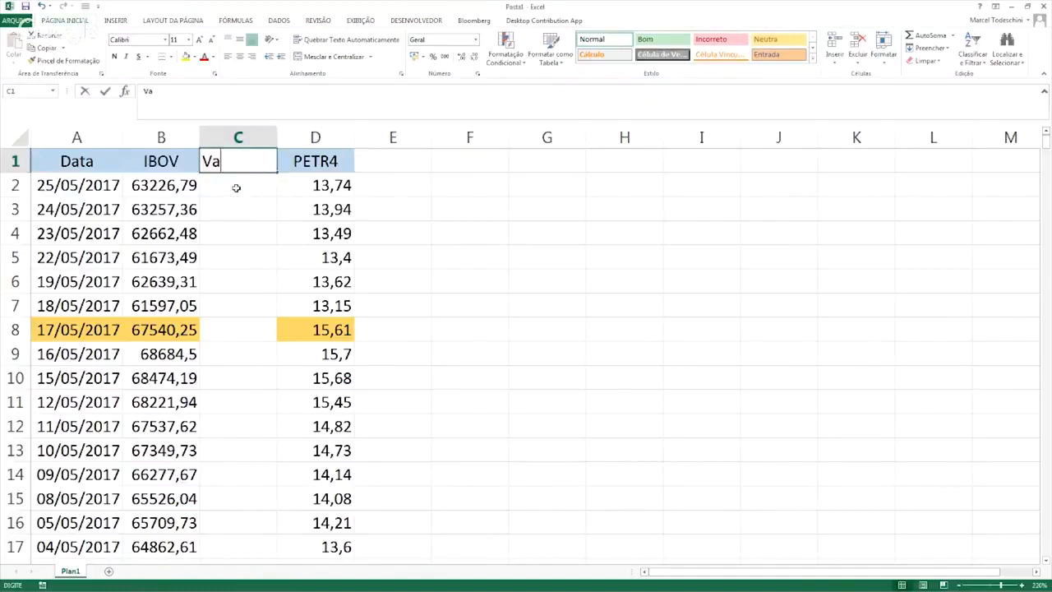
{"action": "type", "text": "r %"}
{"action": "key", "text": "Return"}
{"action": "key", "text": "Up"}
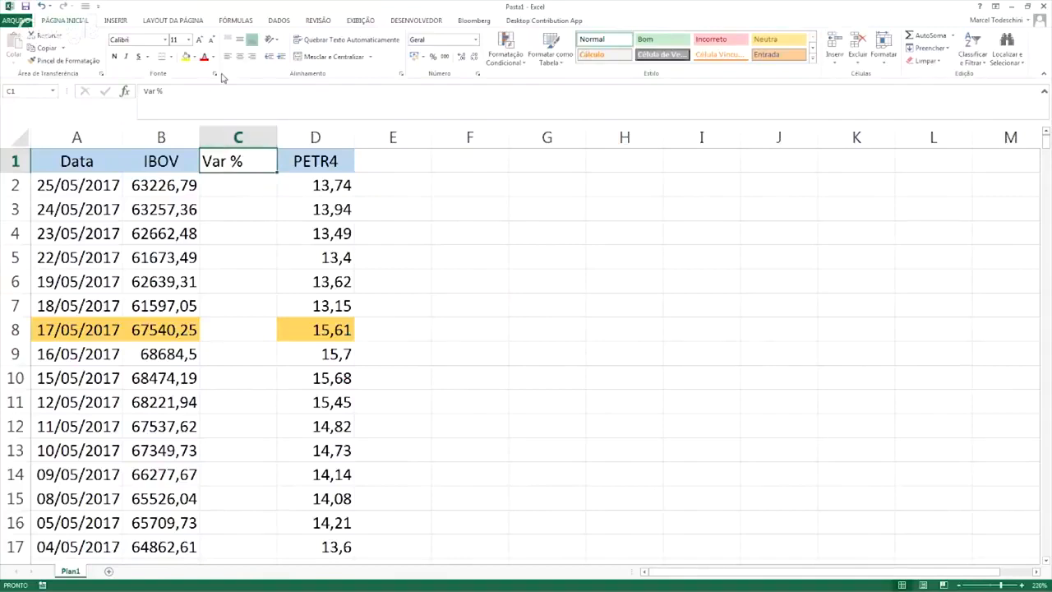
Centre the C1 header and apply the IBOV header's formatting to it
{"action": "left_click", "coordinate": [239, 56]}
{"action": "left_click", "coordinate": [161, 161]}
{"action": "left_click", "coordinate": [64, 60]}
{"action": "left_click", "coordinate": [237, 162]}
Copy the "Var %" header from C1 to E1, beside the PETR4 column
{"action": "key", "text": "ctrl+c"}
{"action": "key", "text": "Right"}
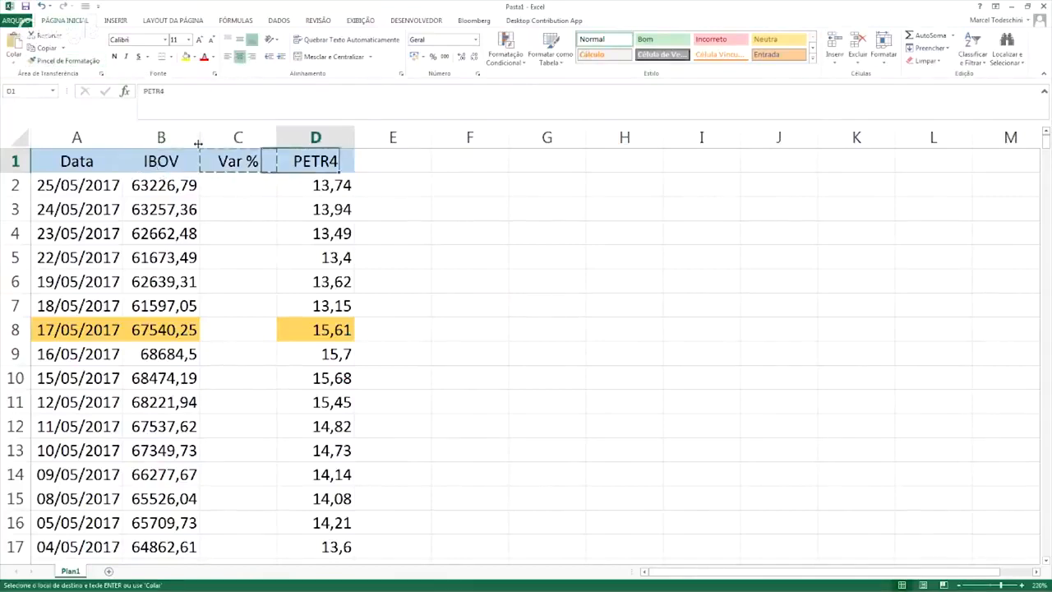
{"action": "key", "text": "Right"}
{"action": "key", "text": "ctrl+v"}
{"action": "key", "text": "Left"}
{"action": "key", "text": "Left"}
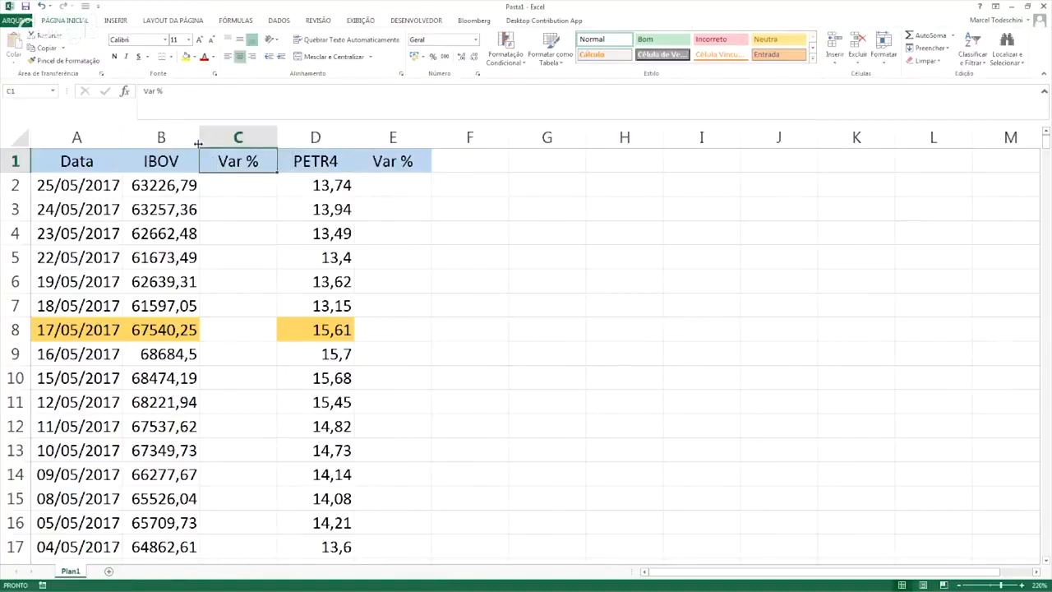
Calculate IBOV's daily variation in C2 with the formula =B2/B3 - 1
{"action": "key", "text": "Down"}
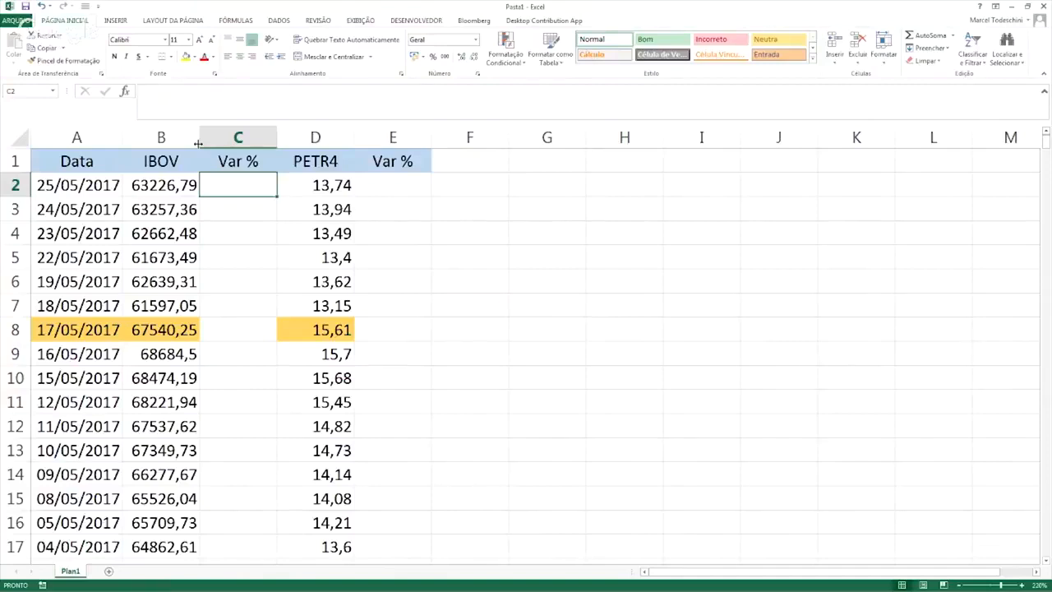
{"action": "key", "text": "Left"}
{"action": "key", "text": "Down"}
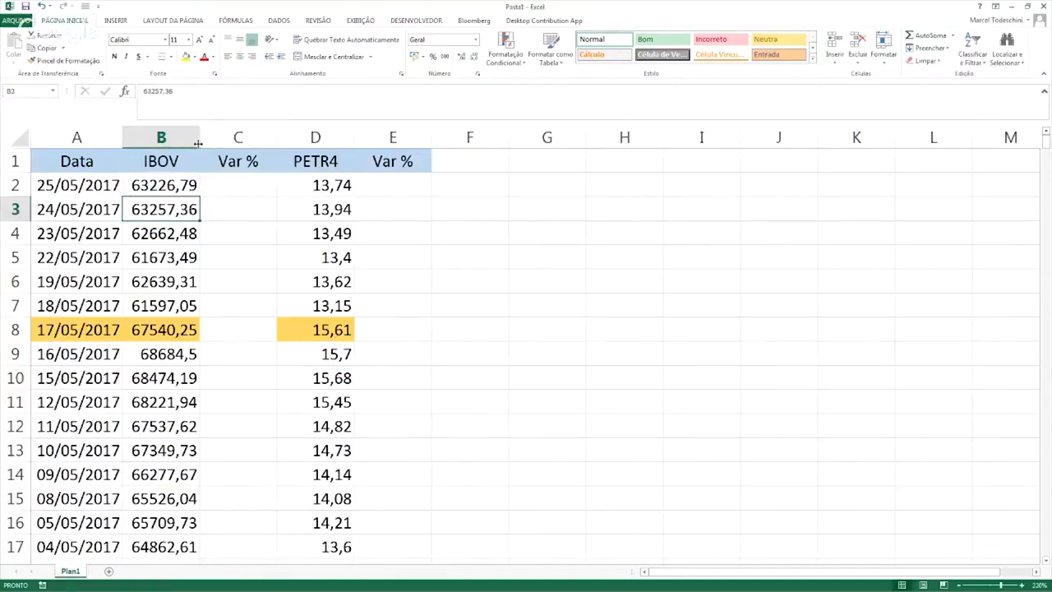
{"action": "key", "text": "Up"}
{"action": "key", "text": "Right"}
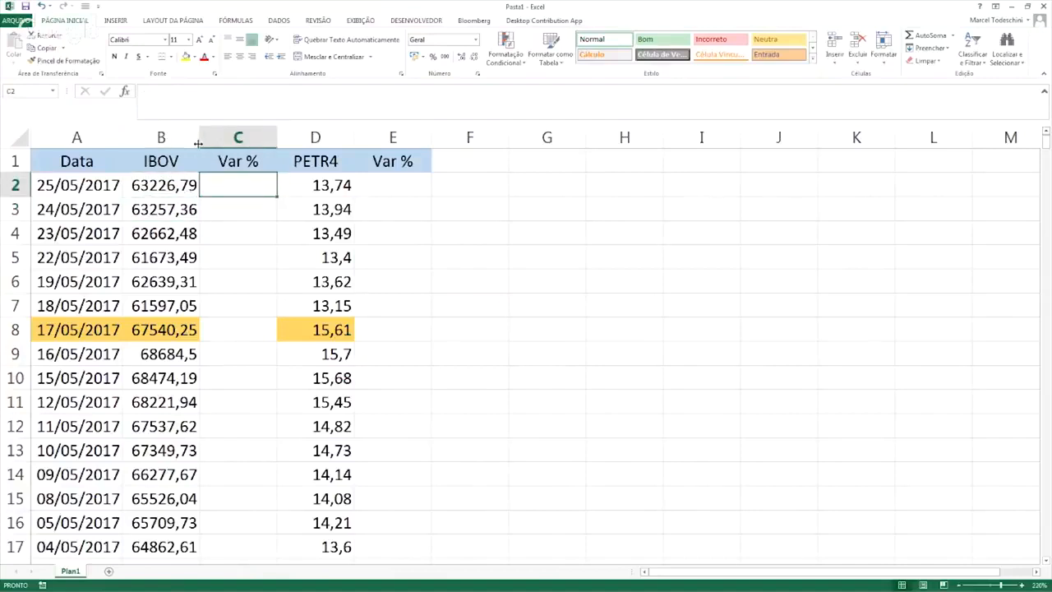
{"action": "type", "text": "="}
{"action": "key", "text": "Left"}
{"action": "type", "text": "/"}
{"action": "key", "text": "Left"}
{"action": "key", "text": "Down"}
{"action": "key", "text": "Return"}
{"action": "key", "text": "Up"}
{"action": "key", "text": "F2"}
{"action": "type", "text": "- 1"}
{"action": "key", "text": "Return"}
{"action": "key", "text": "Up"}
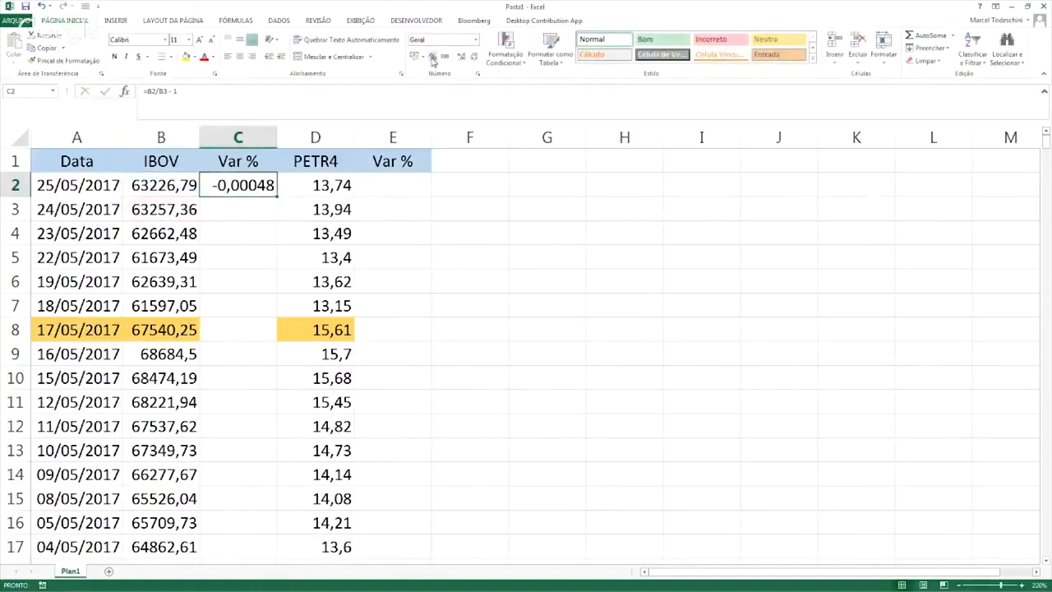
Format the variation in C2 as a percentage with two decimal places
{"action": "left_click", "coordinate": [433, 57]}
{"action": "left_click", "coordinate": [461, 56]}
{"action": "left_click", "coordinate": [461, 56]}
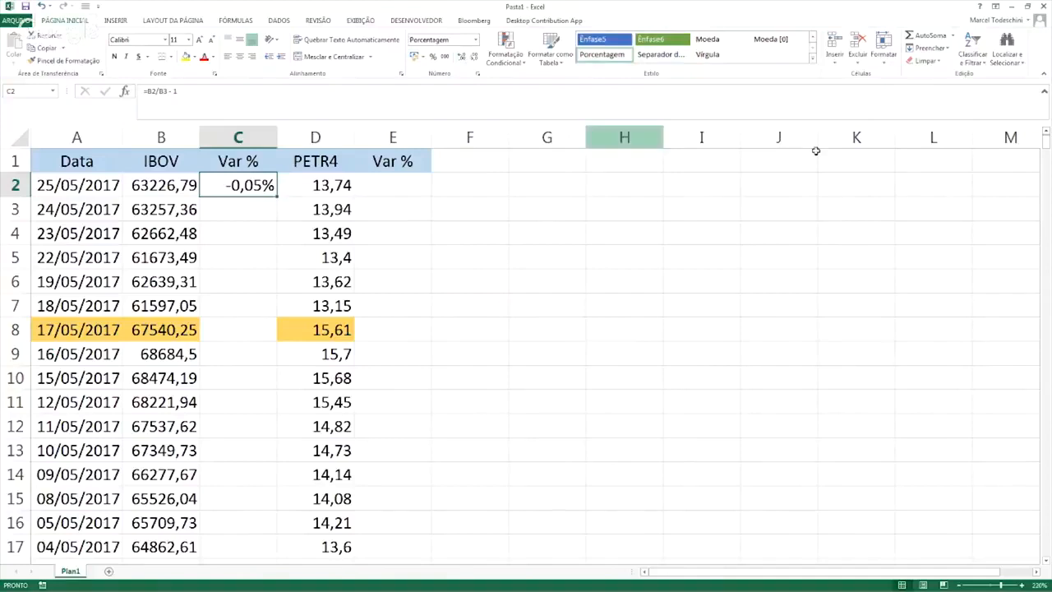
{"action": "key", "text": "alt+Tab"}
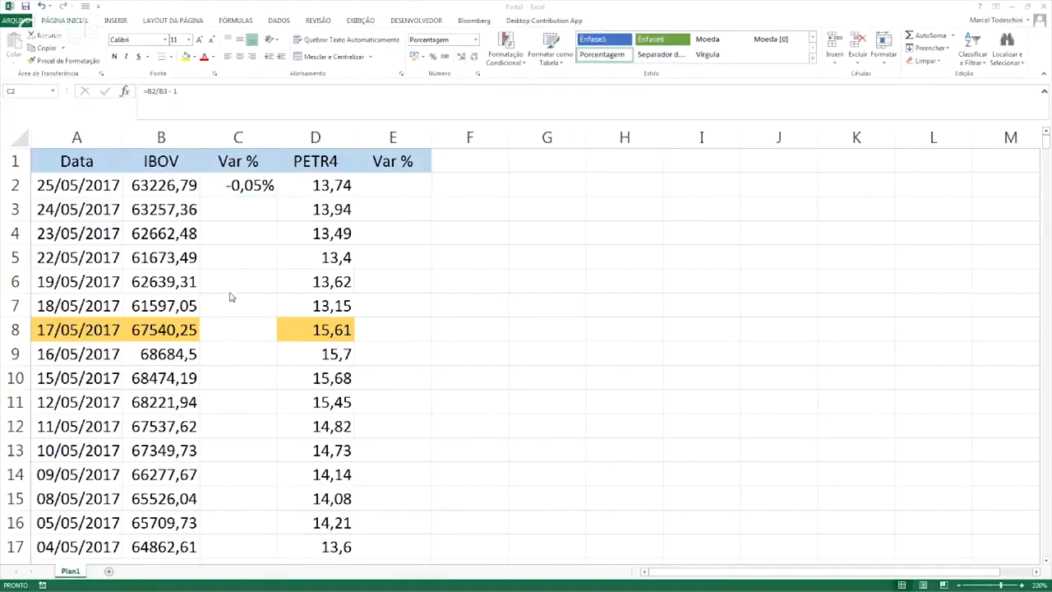
{"action": "key", "text": "alt+Tab"}
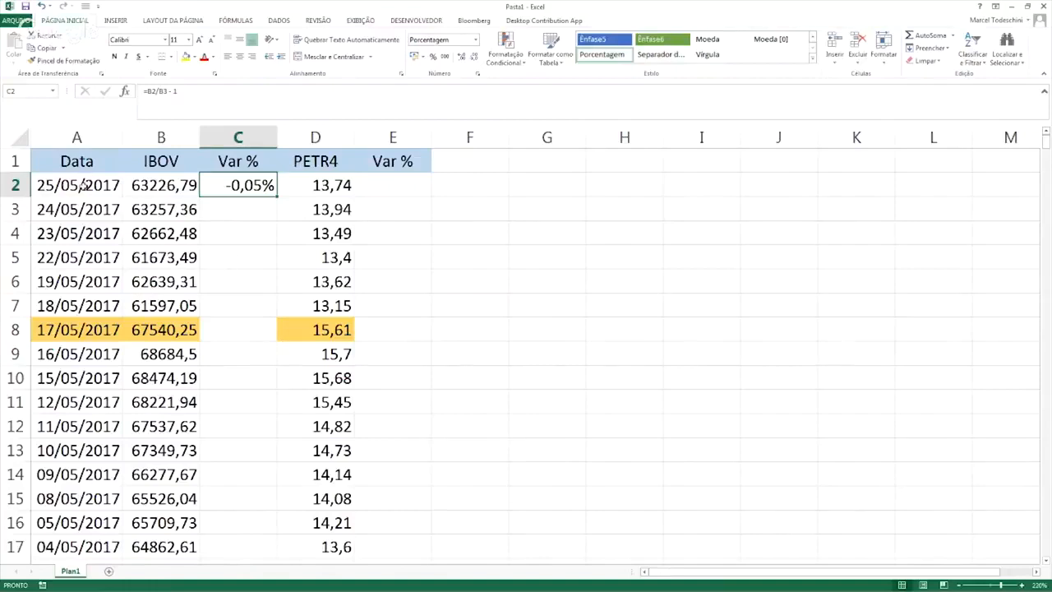
{"action": "left_click", "coordinate": [620, 239]}
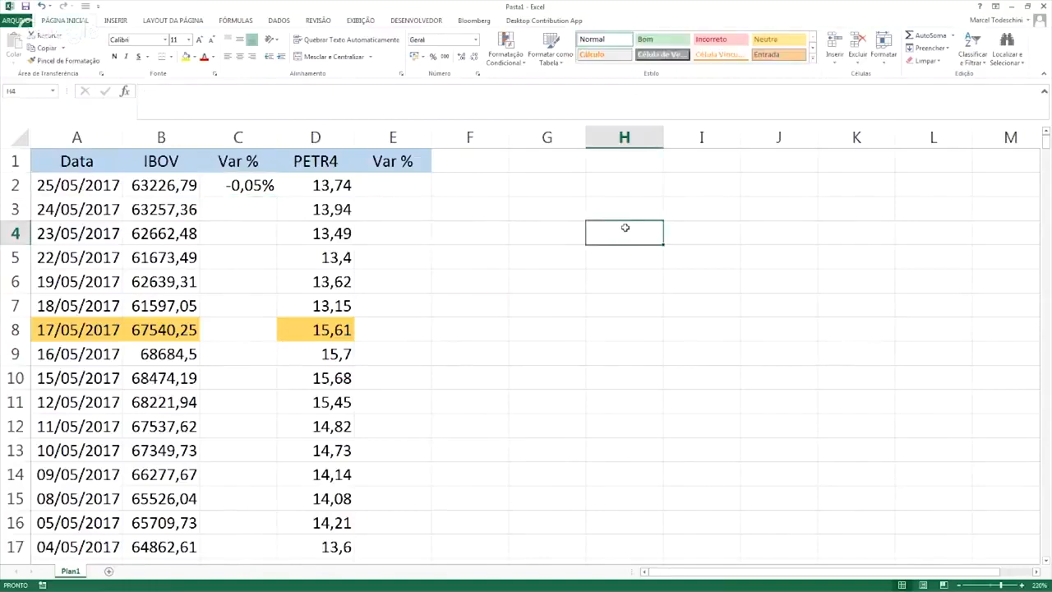
Copy the two latest IBOV values from B2:B3 into H3:H4
{"action": "key", "text": "Left"}
{"action": "key", "text": "Left"}
{"action": "key", "text": "Left"}
{"action": "key", "text": "Left"}
{"action": "key", "text": "Left"}
{"action": "key", "text": "Up"}
{"action": "key", "text": "Left"}
{"action": "key", "text": "Up"}
{"action": "key", "text": "shift+Down"}
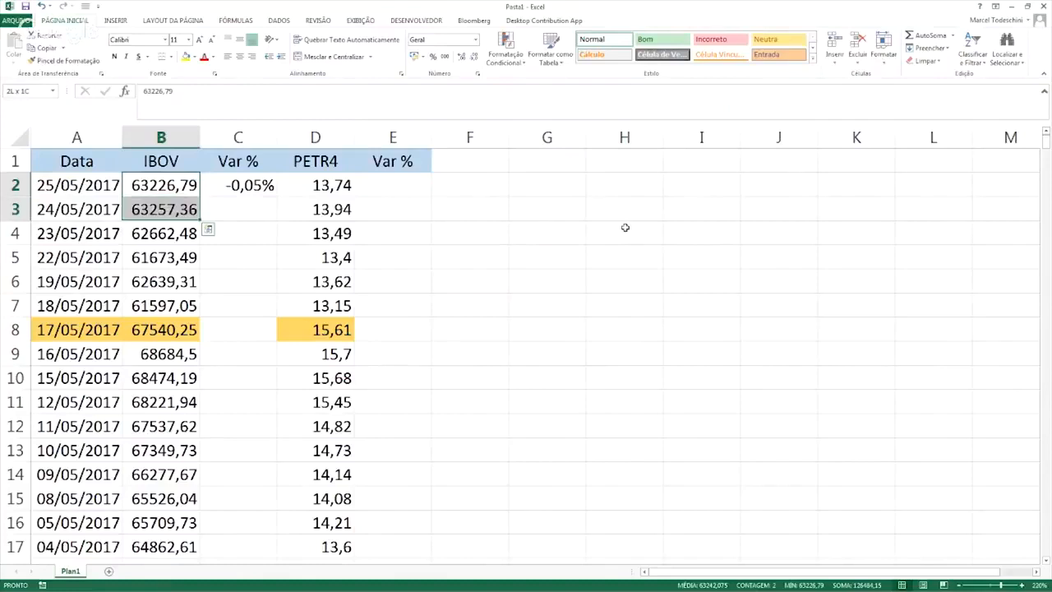
{"action": "key", "text": "ctrl+c"}
{"action": "key", "text": "Right"}
{"action": "key", "text": "Right"}
{"action": "key", "text": "Right"}
{"action": "key", "text": "Right"}
{"action": "key", "text": "Right"}
{"action": "key", "text": "Right"}
{"action": "key", "text": "Down"}
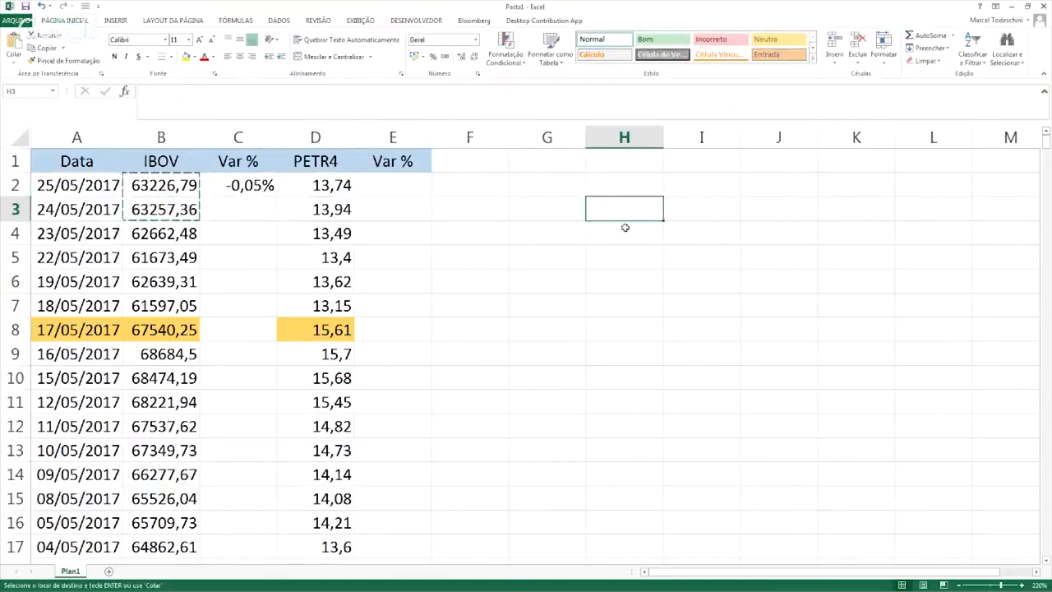
{"action": "key", "text": "ctrl+v"}
{"action": "key", "text": "shift+Up"}
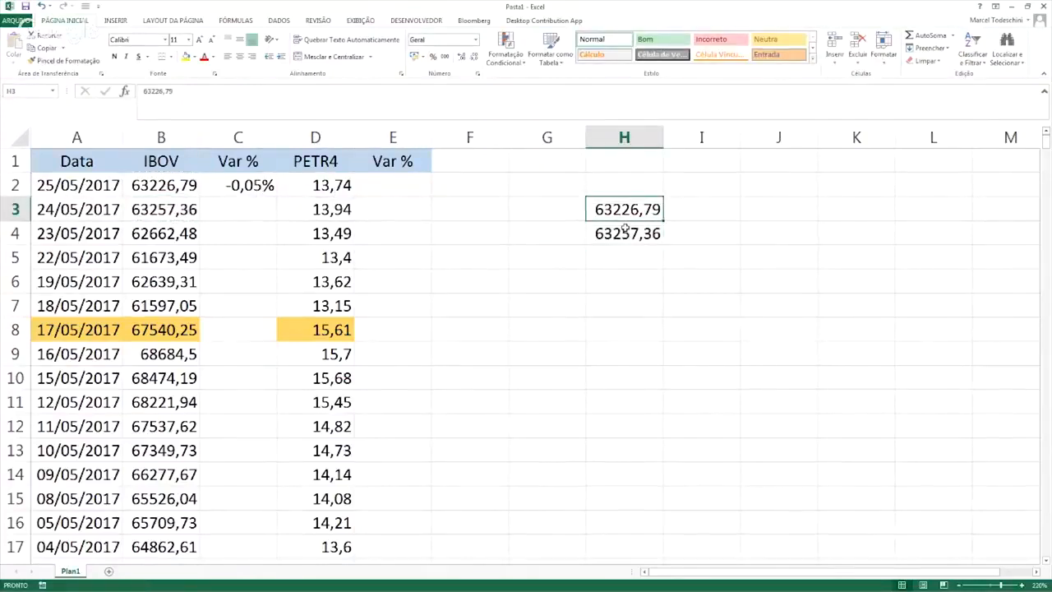
Calculate the variation between the two copied values in I3 with the formula =H3/H4 - 1
{"action": "key", "text": "Right"}
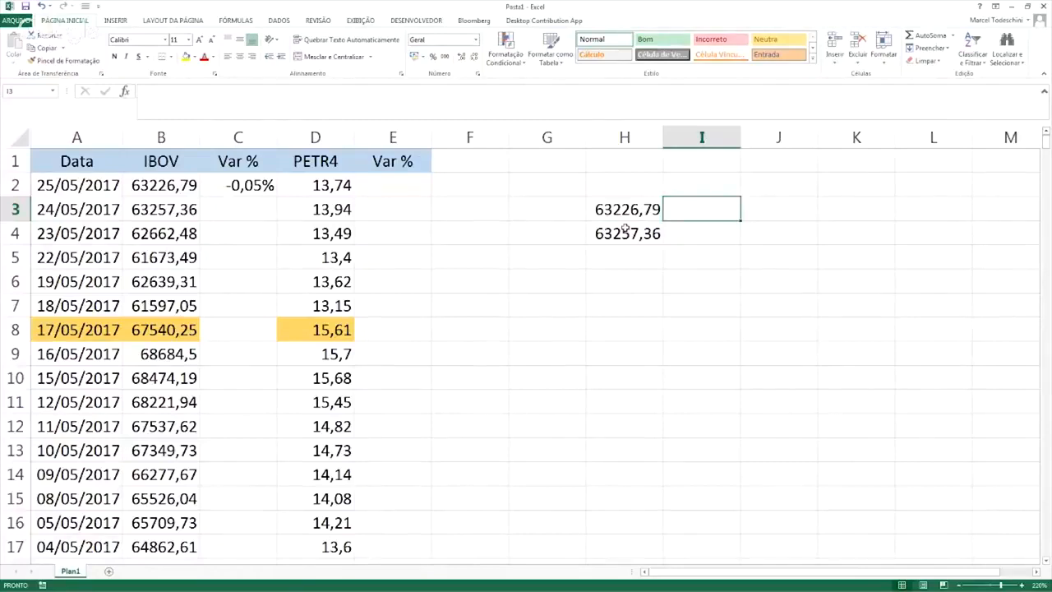
{"action": "type", "text": "="}
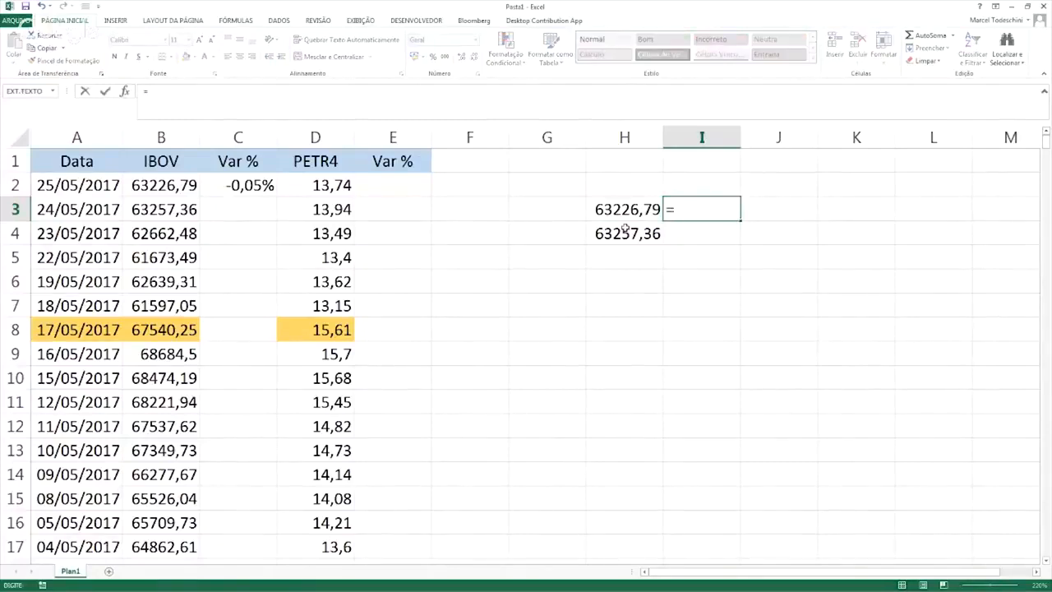
{"action": "key", "text": "Left"}
{"action": "type", "text": "/"}
{"action": "key", "text": "Left"}
{"action": "key", "text": "Down"}
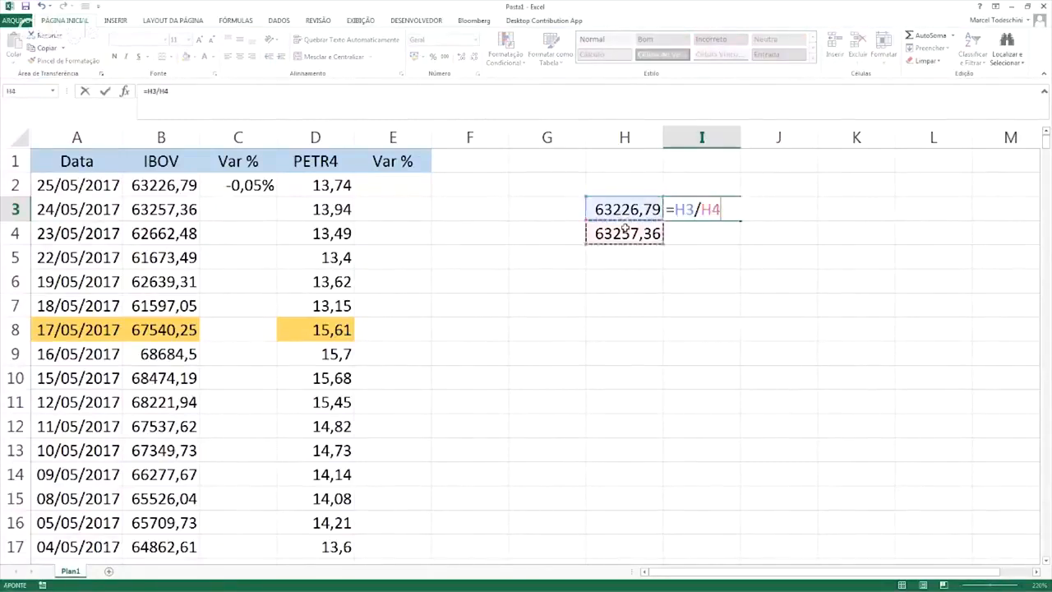
{"action": "type", "text": "- 1"}
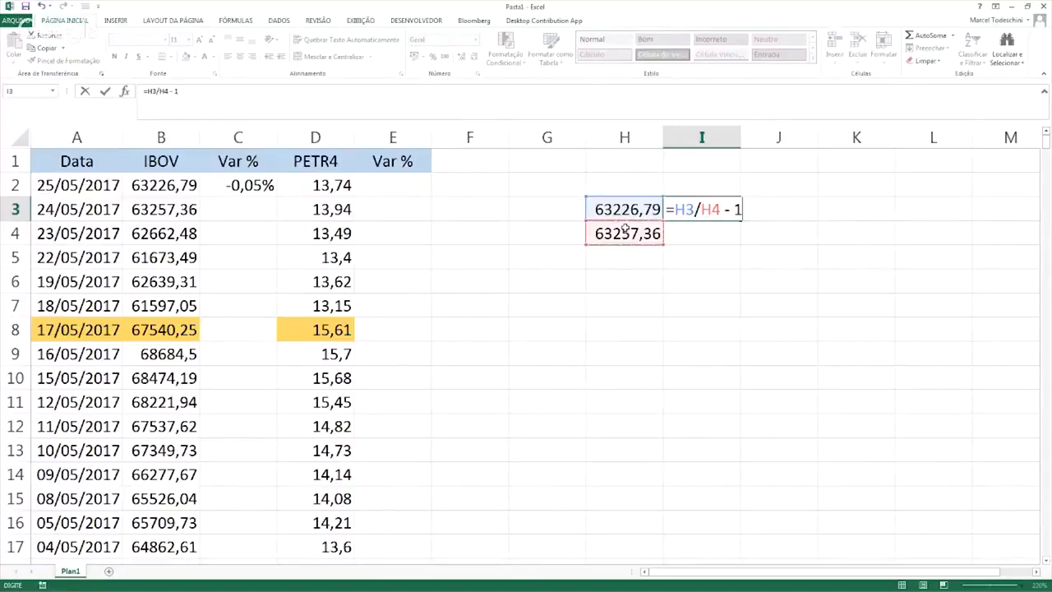
{"action": "key", "text": "Return"}
{"action": "key", "text": "Up"}
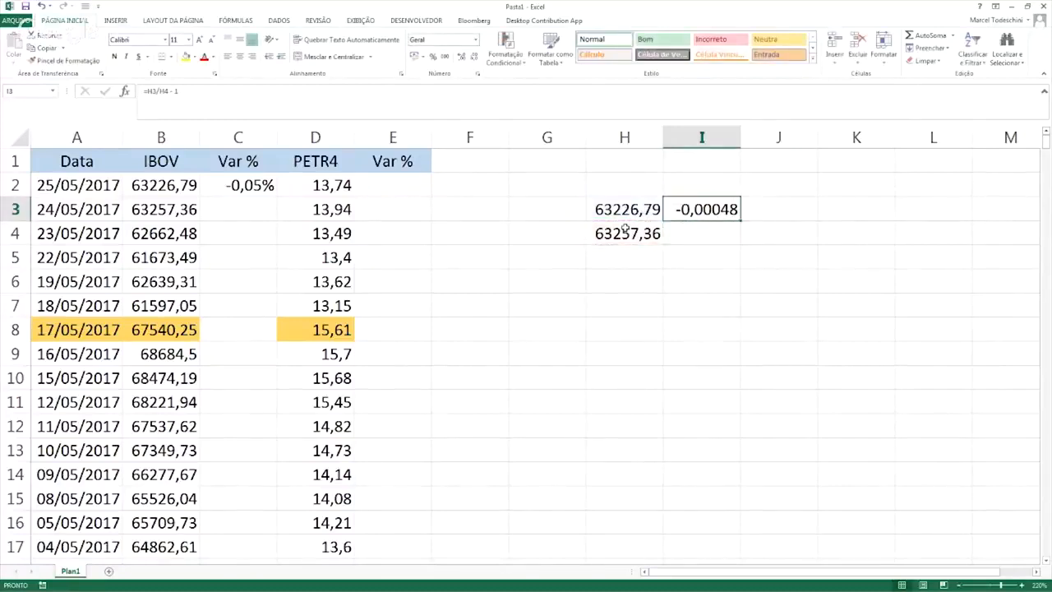
Clear the demonstration formula and the copied IBOV values from H3:I4
{"action": "key", "text": "Delete"}
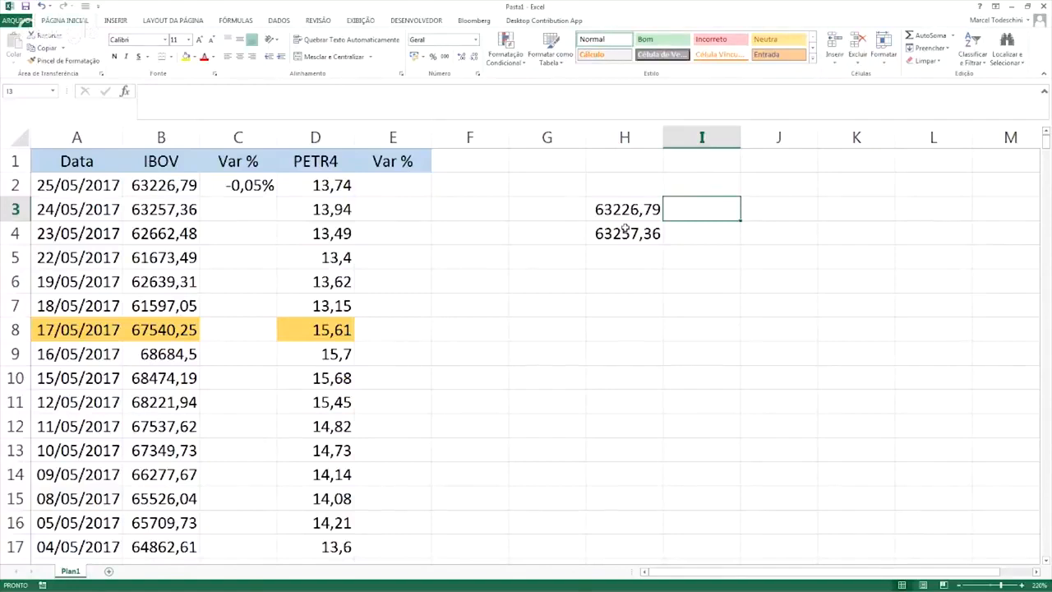
{"action": "left_click", "coordinate": [626, 231], "text": "shift"}
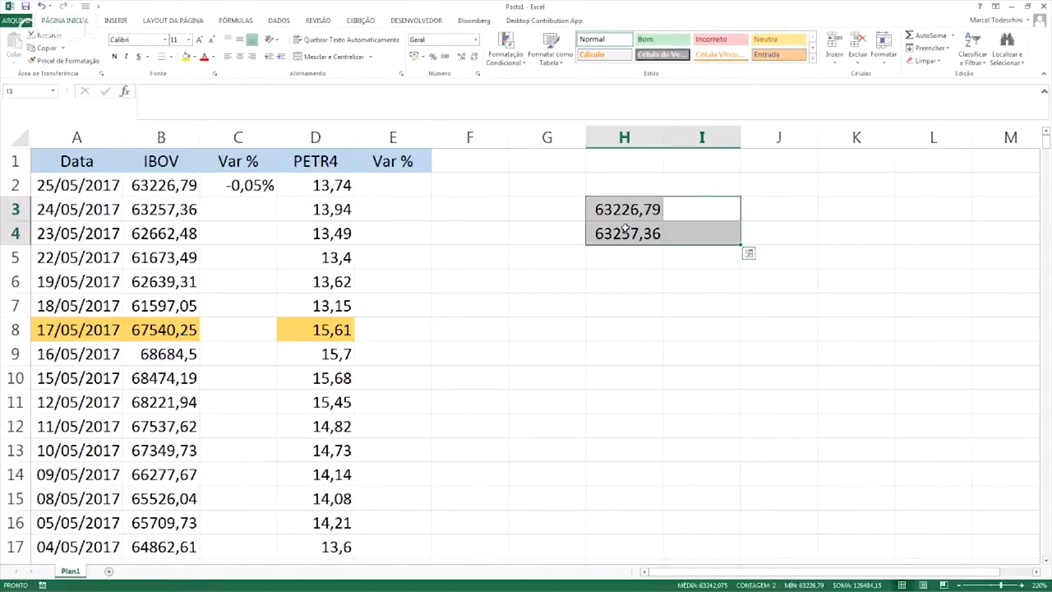
{"action": "key", "text": "Delete"}
Review the cell references used by the IBOV variation formula in C2
{"action": "key", "text": "Left"}
{"action": "key", "text": "Left"}
{"action": "key", "text": "Left"}
{"action": "key", "text": "Left"}
{"action": "key", "text": "Left"}
{"action": "key", "text": "Left"}
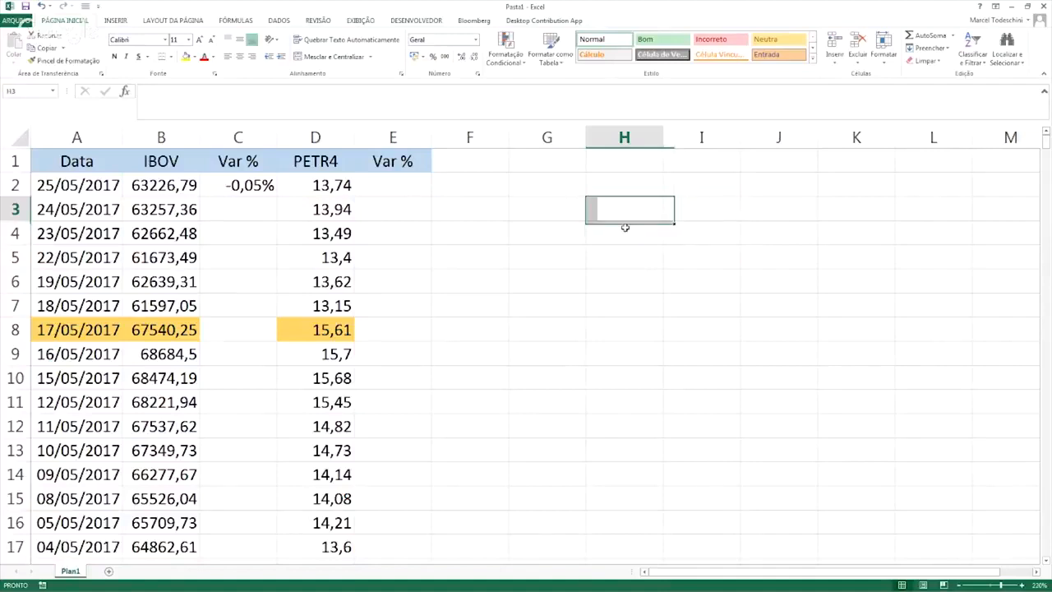
{"action": "key", "text": "Up"}
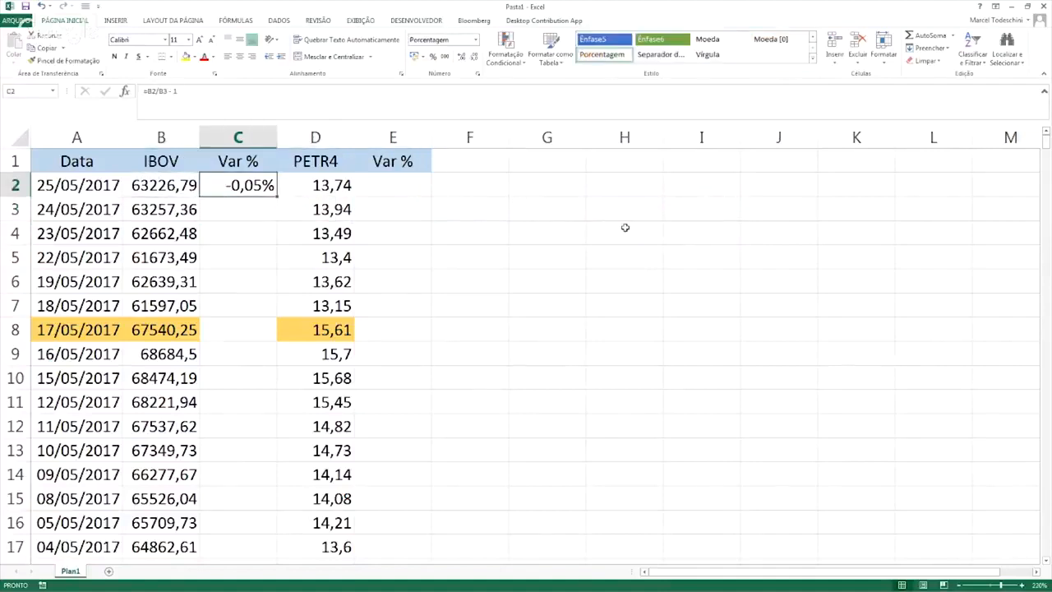
{"action": "double_click", "coordinate": [269, 185]}
{"action": "key", "text": "ctrl+Return"}
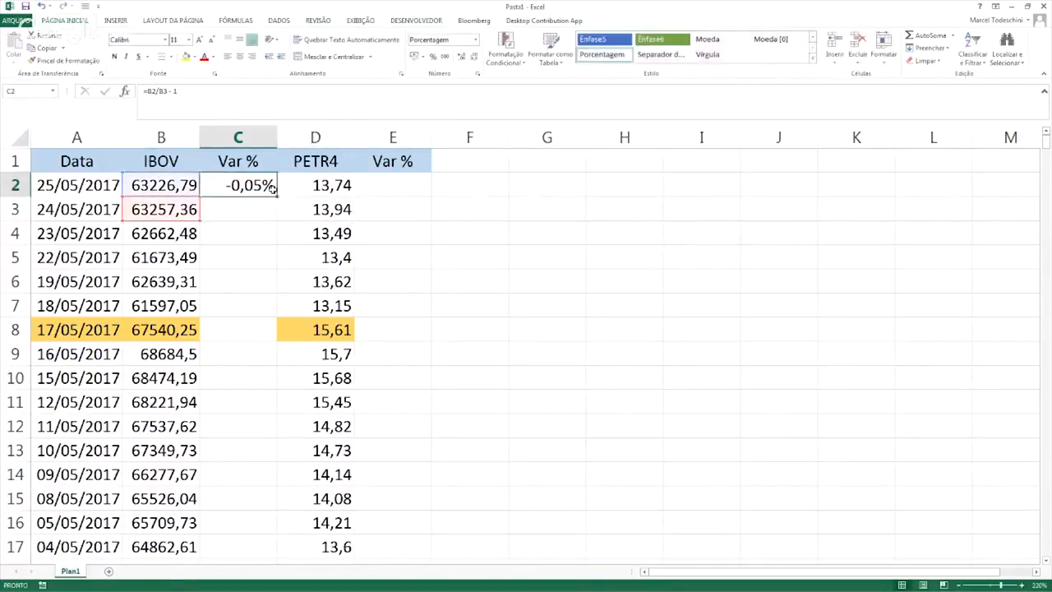
Fill the IBOV variation formula from C2 down column C for all dates
{"action": "double_click", "coordinate": [277, 197]}
{"action": "left_click", "coordinate": [425, 258]}
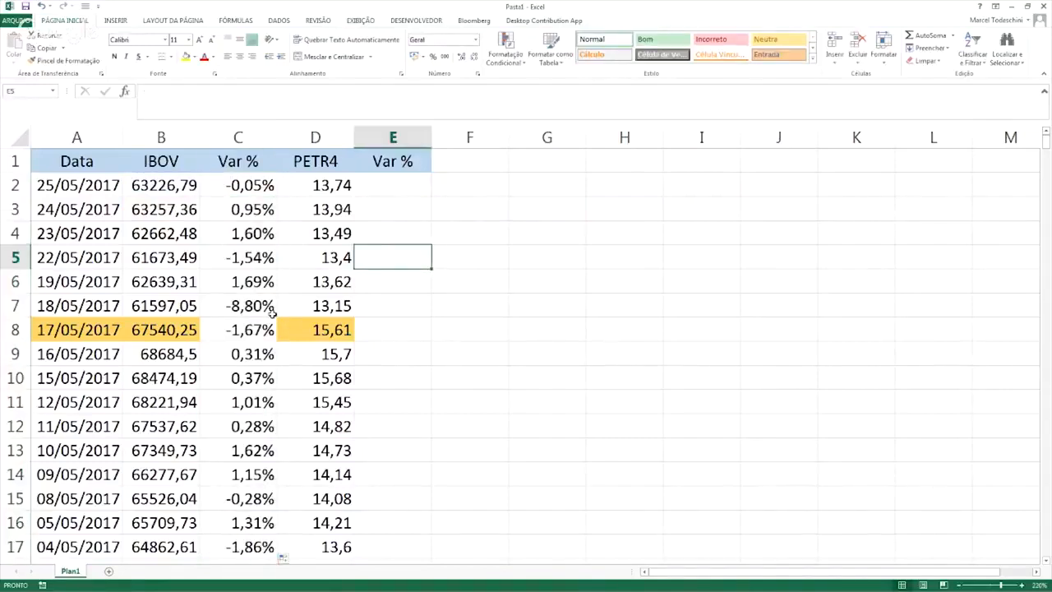
{"action": "scroll", "coordinate": [285, 323], "scroll_direction": "down", "scroll_amount": 2}
{"action": "scroll", "coordinate": [263, 400], "scroll_direction": "down", "scroll_amount": 20}
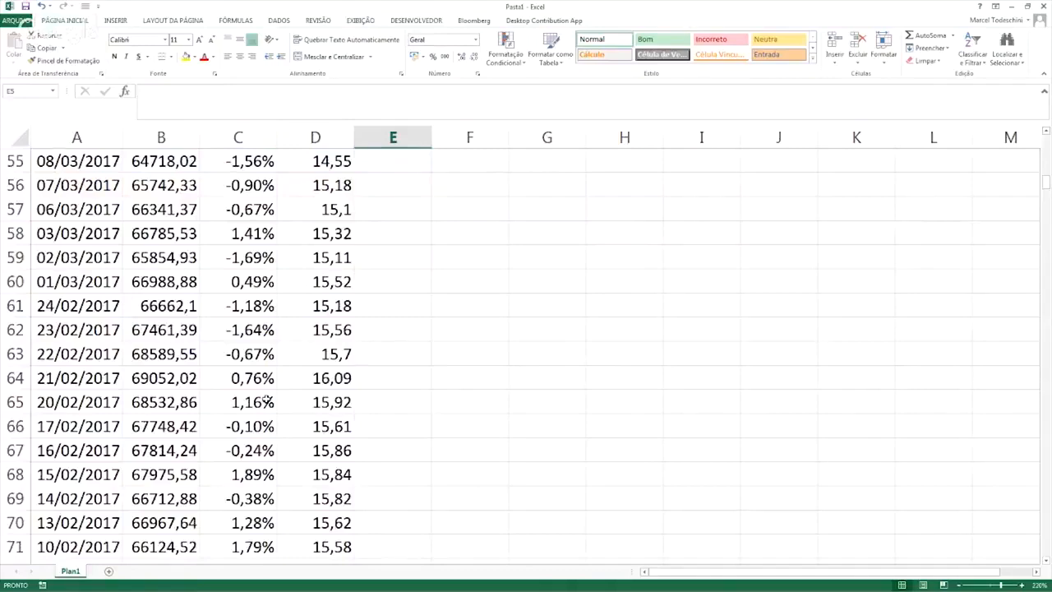
Clear the variation formula in C512, the row of the oldest date
{"action": "left_click", "coordinate": [254, 402]}
{"action": "scroll", "coordinate": [255, 402], "scroll_direction": "down", "scroll_amount": 2}
{"action": "key", "text": "ctrl+Down"}
{"action": "key", "text": "Delete"}
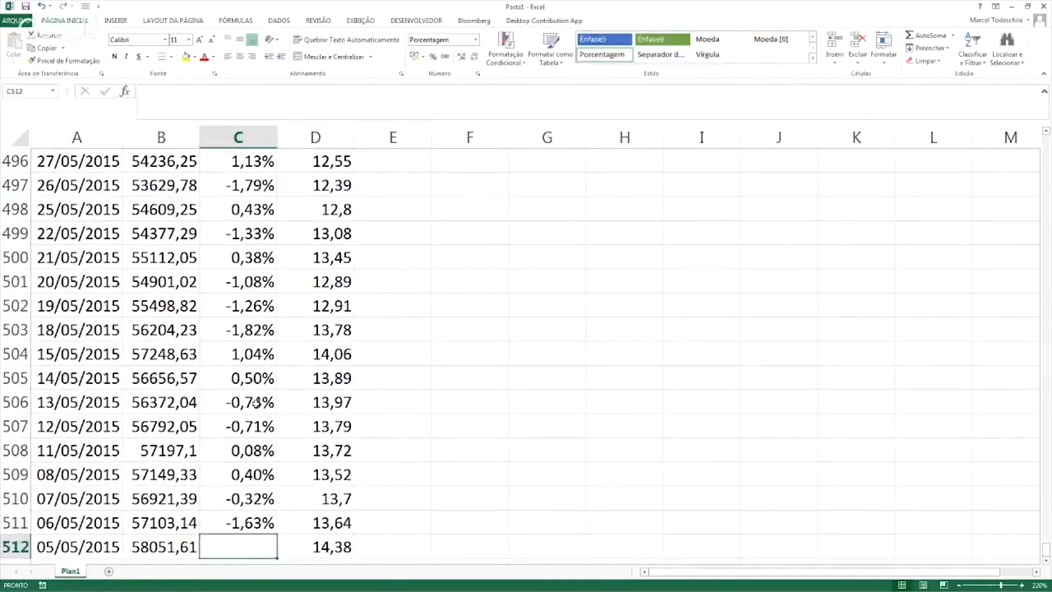
{"action": "key", "text": "Up"}
{"action": "key", "text": "ctrl+Up"}
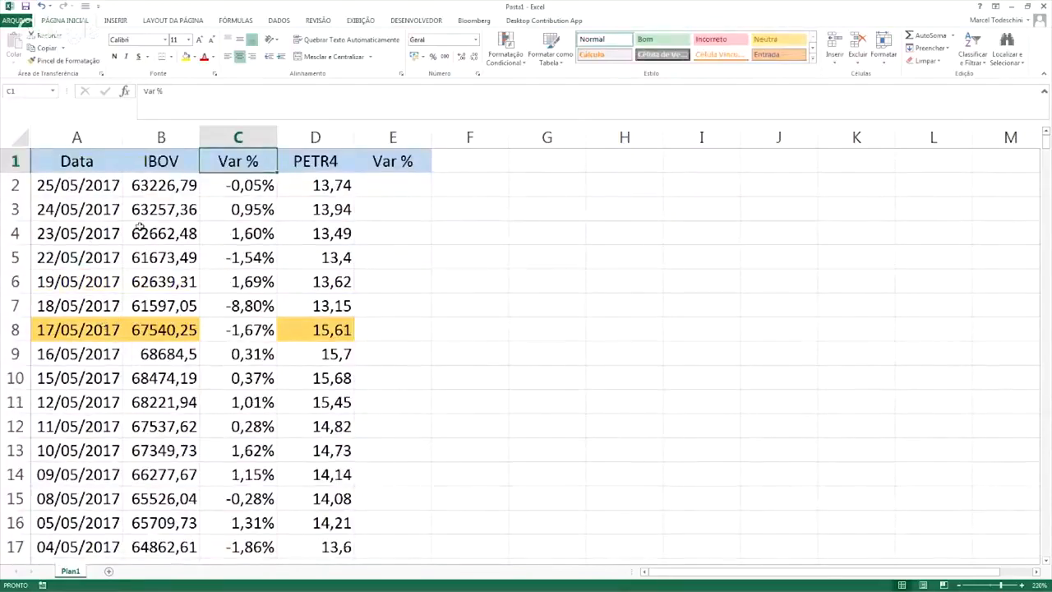
{"action": "key", "text": "Down"}
Copy the variation formula from C2 into E2 and fill it down the PETR4 Var % column
{"action": "left_click_drag", "start_coordinate": [254, 191], "coordinate": [261, 407]}
{"action": "left_click", "coordinate": [398, 185]}
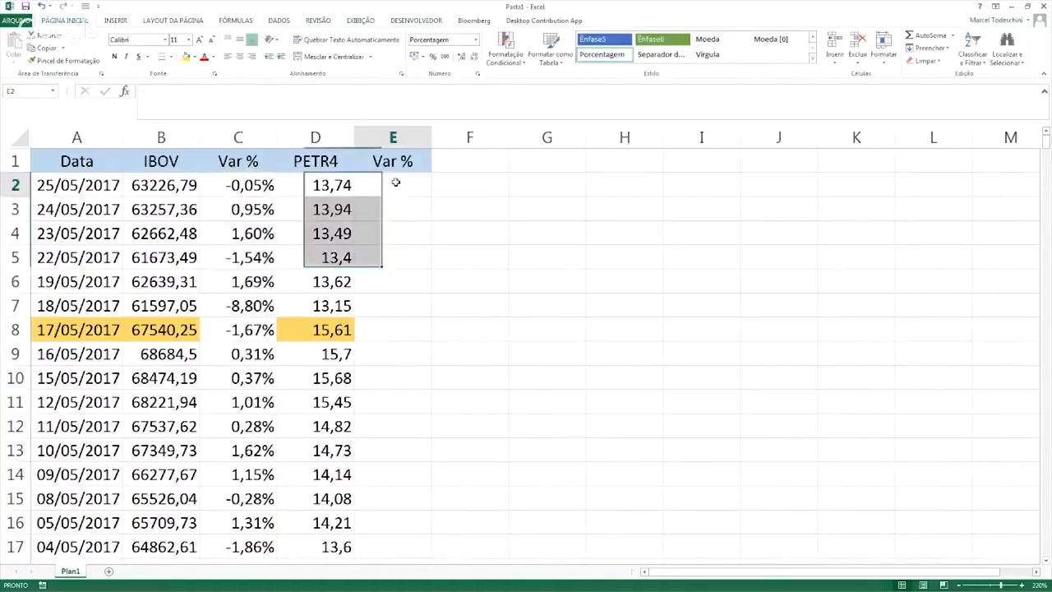
{"action": "key", "text": "Left"}
{"action": "key", "text": "Left"}
{"action": "key", "text": "ctrl+c"}
{"action": "key", "text": "Right"}
{"action": "key", "text": "Right"}
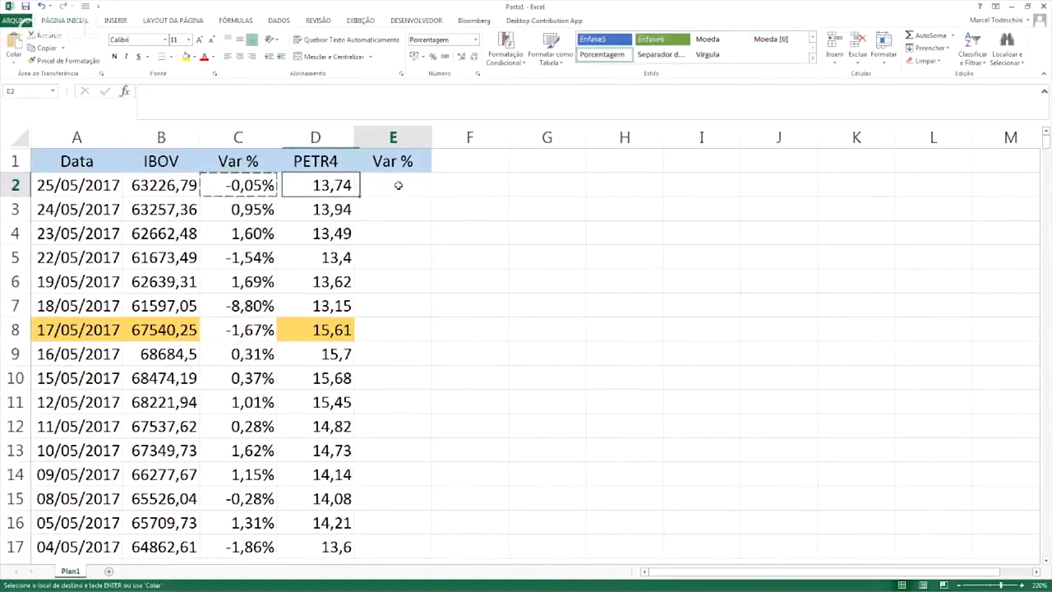
{"action": "key", "text": "Return"}
{"action": "key", "text": "ctrl+Return"}
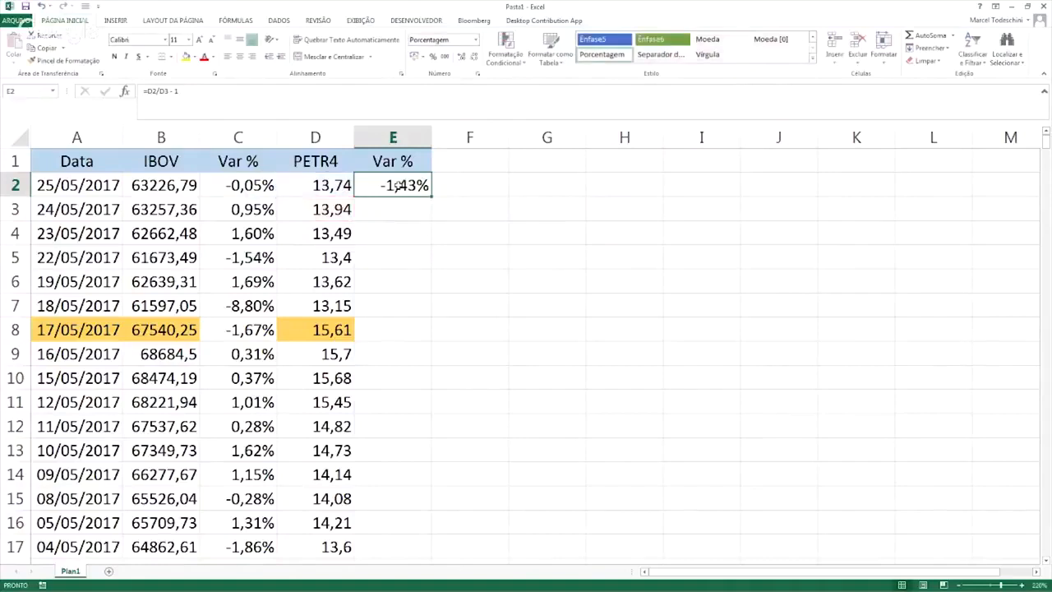
{"action": "double_click", "coordinate": [431, 198]}
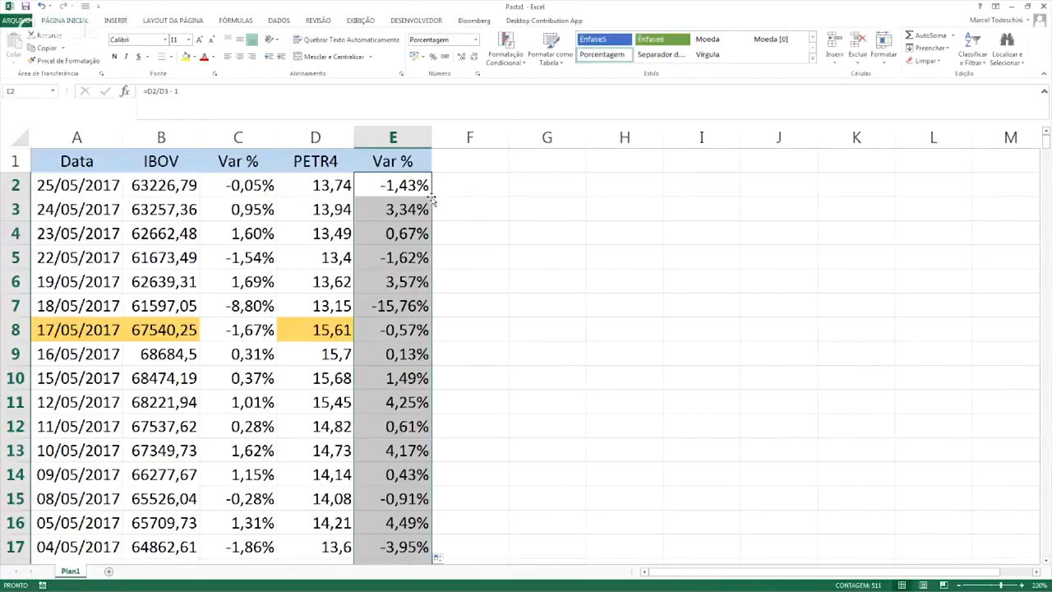
Calculate the point difference between the two latest IBOV prices in G2 with the formula =B2-B3
{"action": "key", "text": "Right"}
{"action": "key", "text": "Right"}
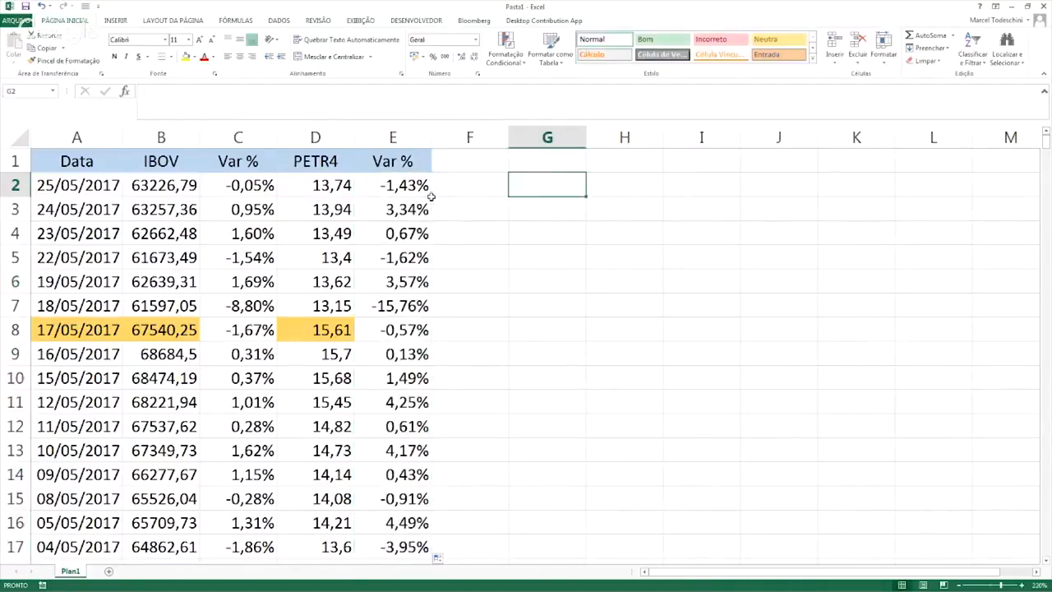
{"action": "type", "text": "="}
{"action": "key", "text": "Left"}
{"action": "key", "text": "Left"}
{"action": "key", "text": "Left"}
{"action": "key", "text": "Left"}
{"action": "key", "text": "Left"}
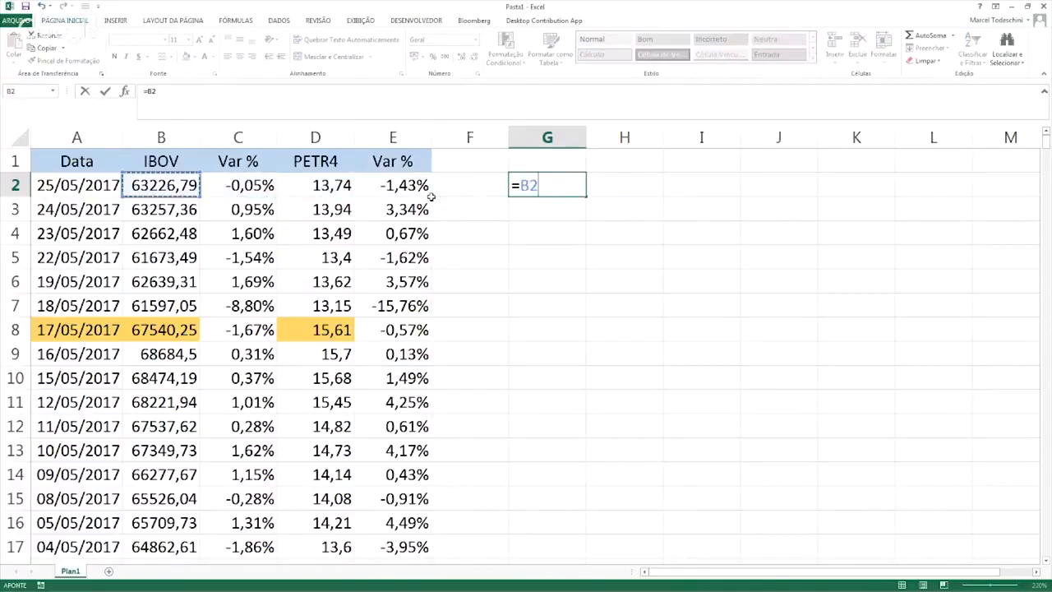
{"action": "type", "text": "-"}
{"action": "key", "text": "Left"}
{"action": "key", "text": "Left"}
{"action": "key", "text": "Left"}
{"action": "key", "text": "Left"}
{"action": "key", "text": "Left"}
{"action": "key", "text": "Down"}
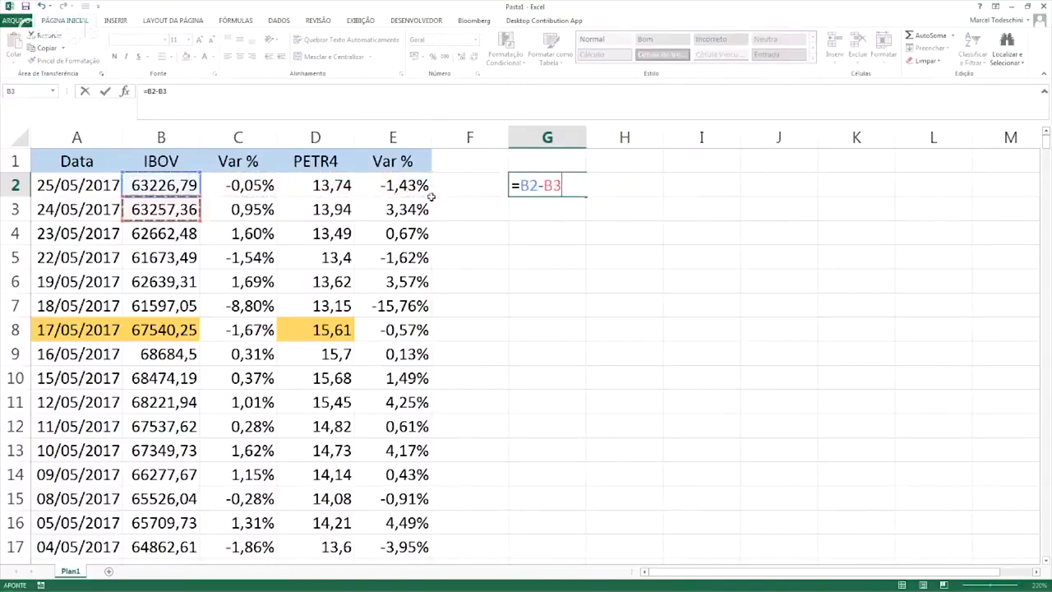
{"action": "key", "text": "Return"}
{"action": "key", "text": "Up"}
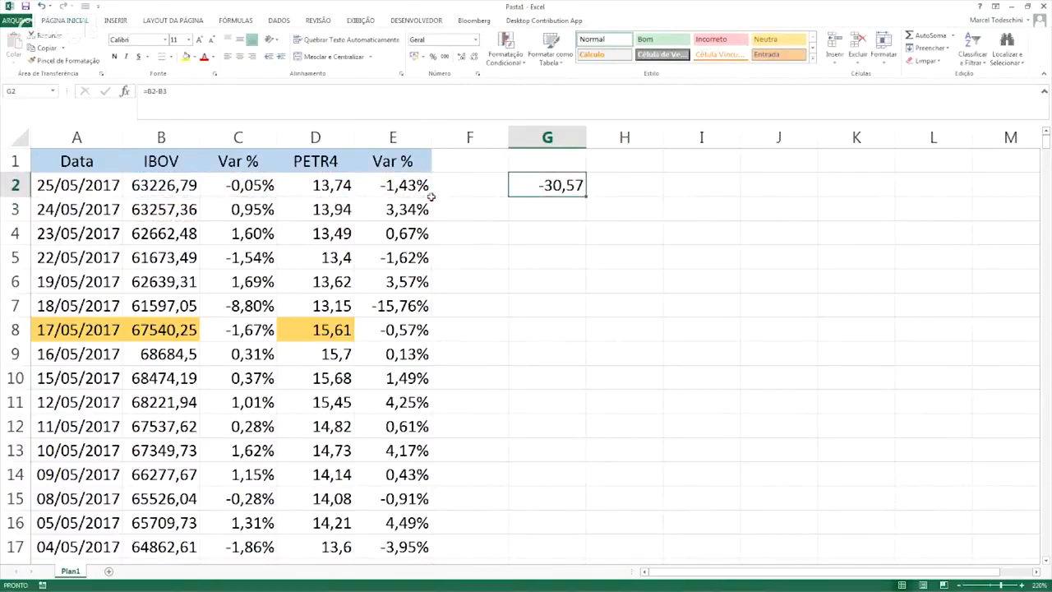
Calculate the absolute difference between the two latest PETR4 prices in H2 with the formula =D2-D3
{"action": "key", "text": "Right"}
{"action": "type", "text": "="}
{"action": "key", "text": "Left"}
{"action": "key", "text": "Left"}
{"action": "key", "text": "Left"}
{"action": "key", "text": "Left"}
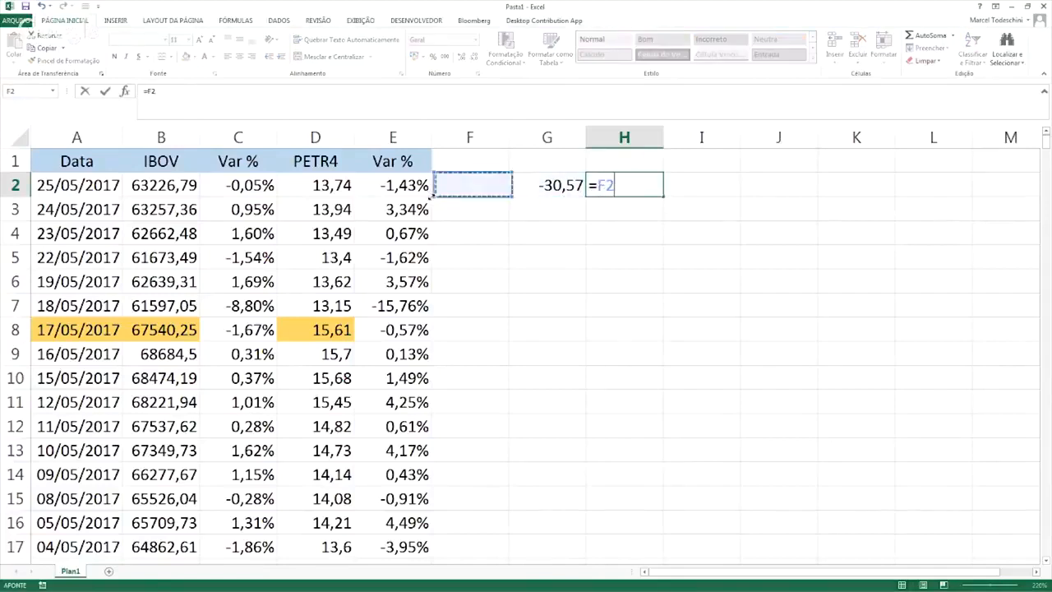
{"action": "type", "text": "-"}
{"action": "key", "text": "Left"}
{"action": "key", "text": "Left"}
{"action": "key", "text": "Left"}
{"action": "key", "text": "Left"}
{"action": "key", "text": "Down"}
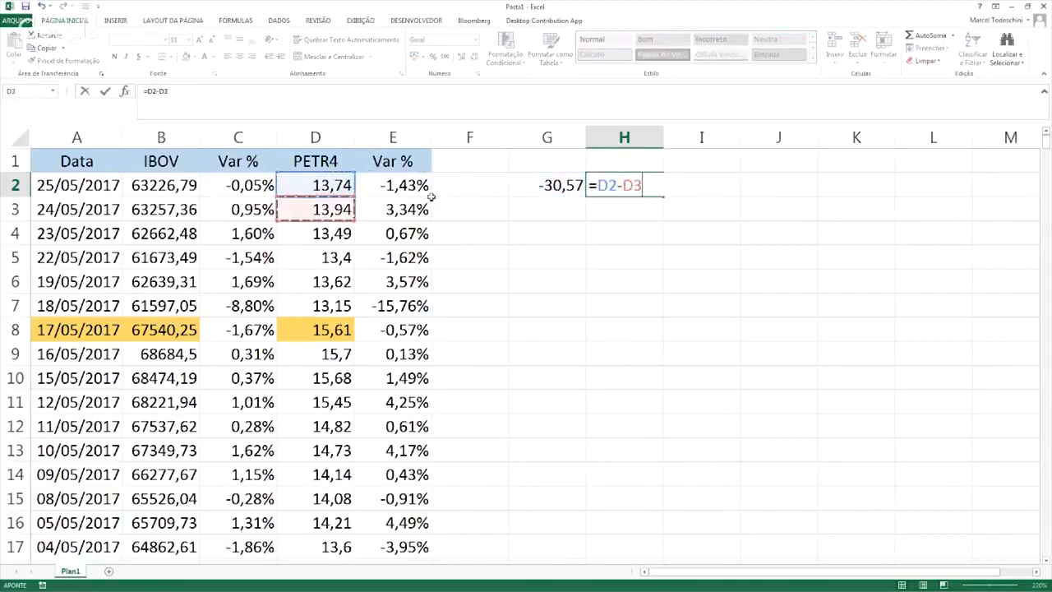
{"action": "key", "text": "Return"}
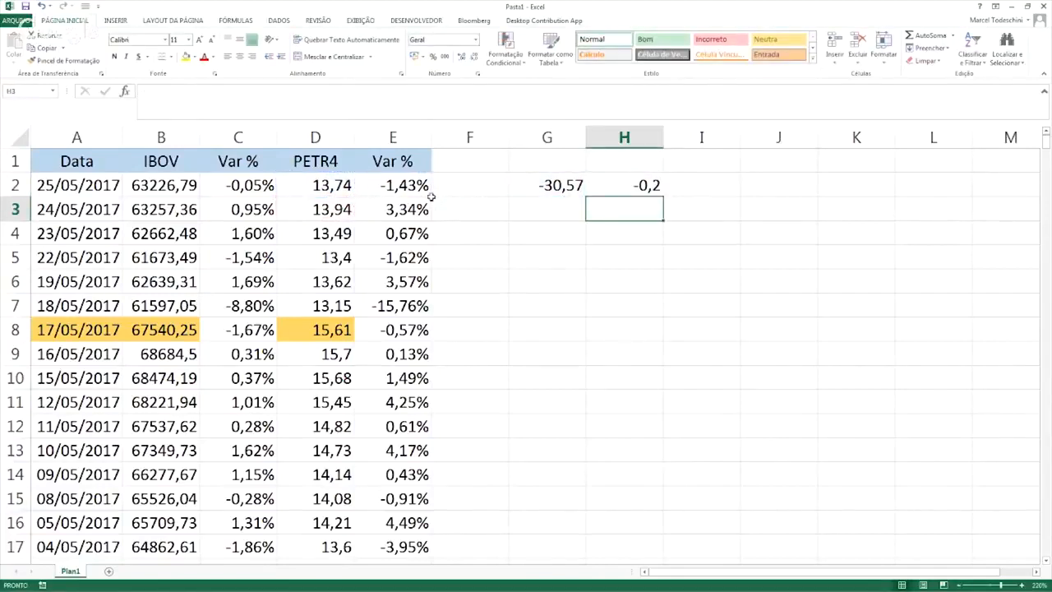
Clear the two demonstration differences from G2:H2
{"action": "key", "text": "Up"}
{"action": "key", "text": "shift+Left"}
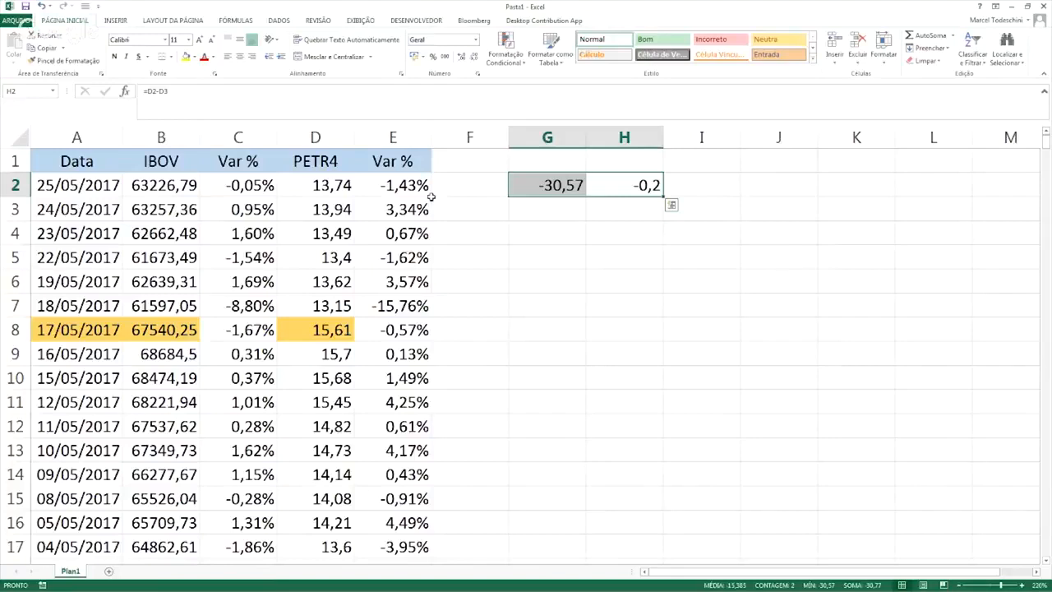
{"action": "key", "text": "Delete"}
{"action": "key", "text": "Left"}
{"action": "key", "text": "Left"}
{"action": "key", "text": "Left"}
{"action": "key", "text": "Left"}
{"action": "key", "text": "Left"}
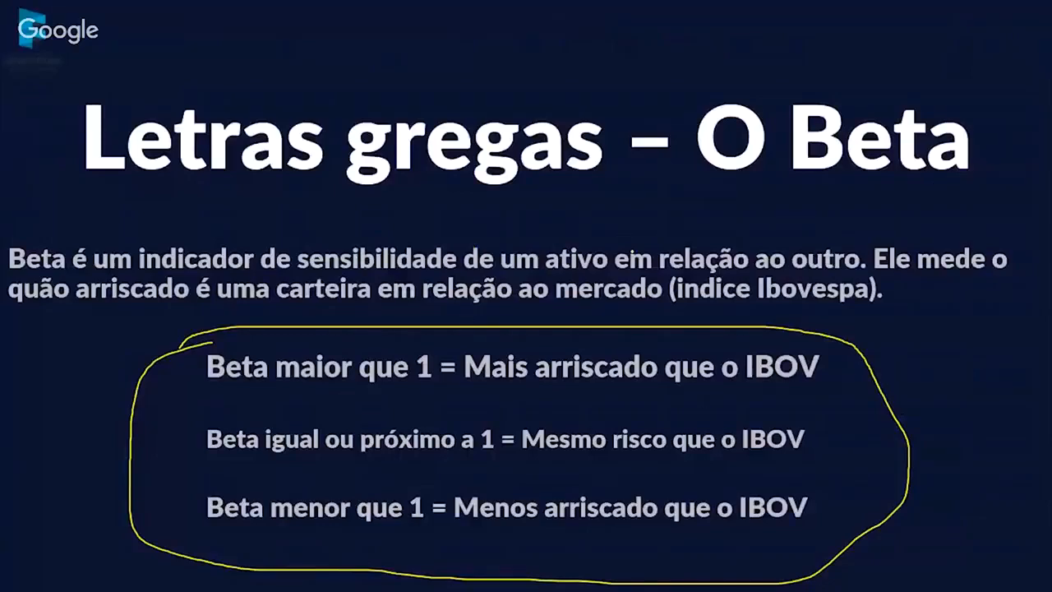
Circle both mentions of "retorno" in the Beta definition on the next slide and end the slide show
{"action": "key", "text": "Right"}
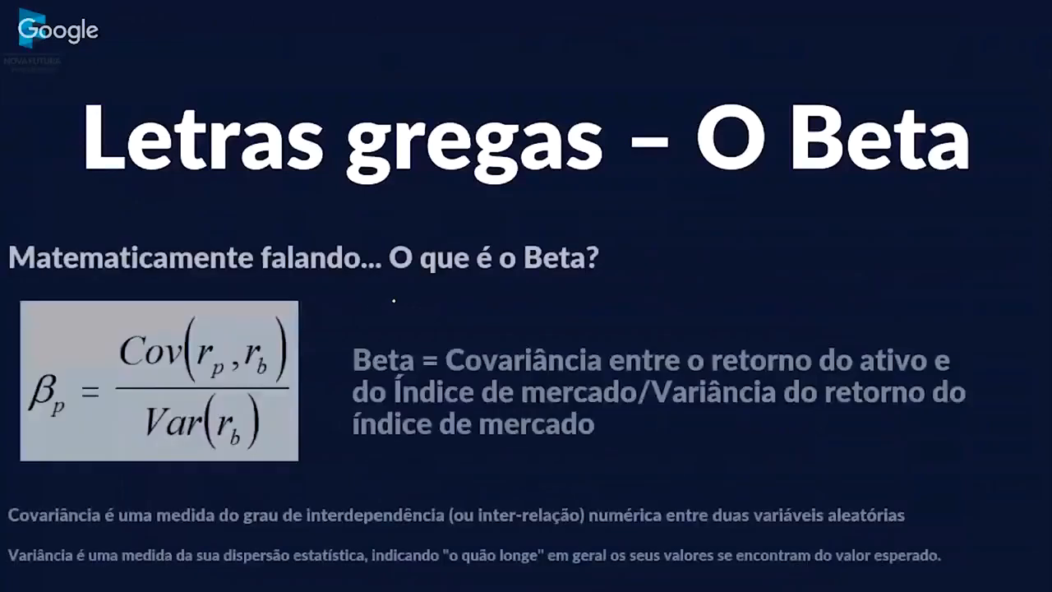
{"action": "mouse_move", "coordinate": [705, 372]}
{"action": "left_mouse_down"}
{"action": "mouse_move", "coordinate": [822, 372]}
{"action": "mouse_move", "coordinate": [826, 338]}
{"action": "mouse_move", "coordinate": [699, 357]}
{"action": "mouse_move", "coordinate": [706, 369]}
{"action": "left_mouse_up"}
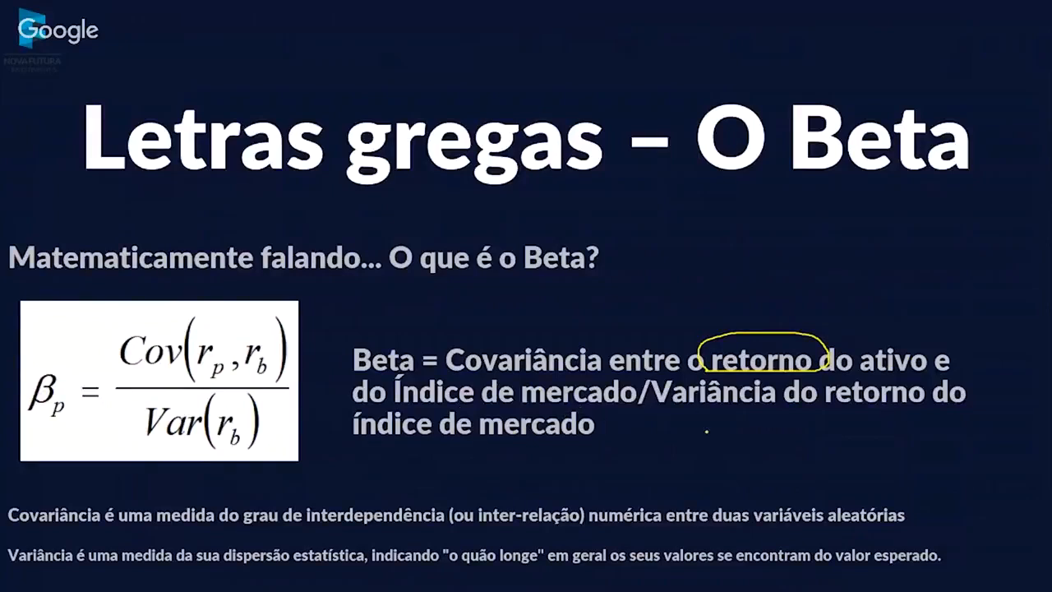
{"action": "mouse_move", "coordinate": [834, 413]}
{"action": "left_mouse_down"}
{"action": "mouse_move", "coordinate": [908, 412]}
{"action": "mouse_move", "coordinate": [1006, 388]}
{"action": "mouse_move", "coordinate": [885, 380]}
{"action": "mouse_move", "coordinate": [839, 414]}
{"action": "left_mouse_up"}
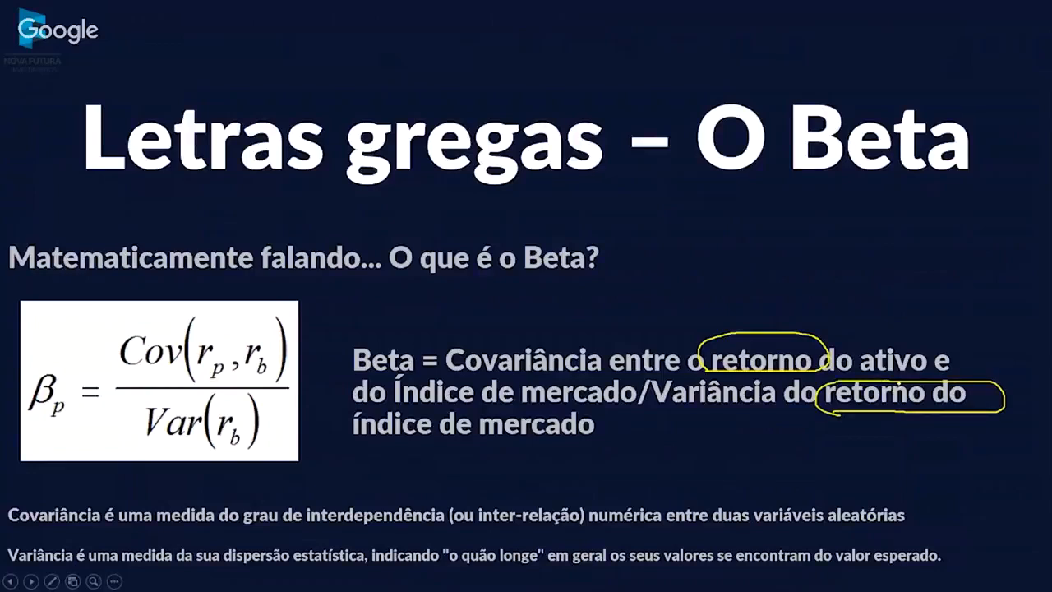
{"action": "key", "text": "Escape"}
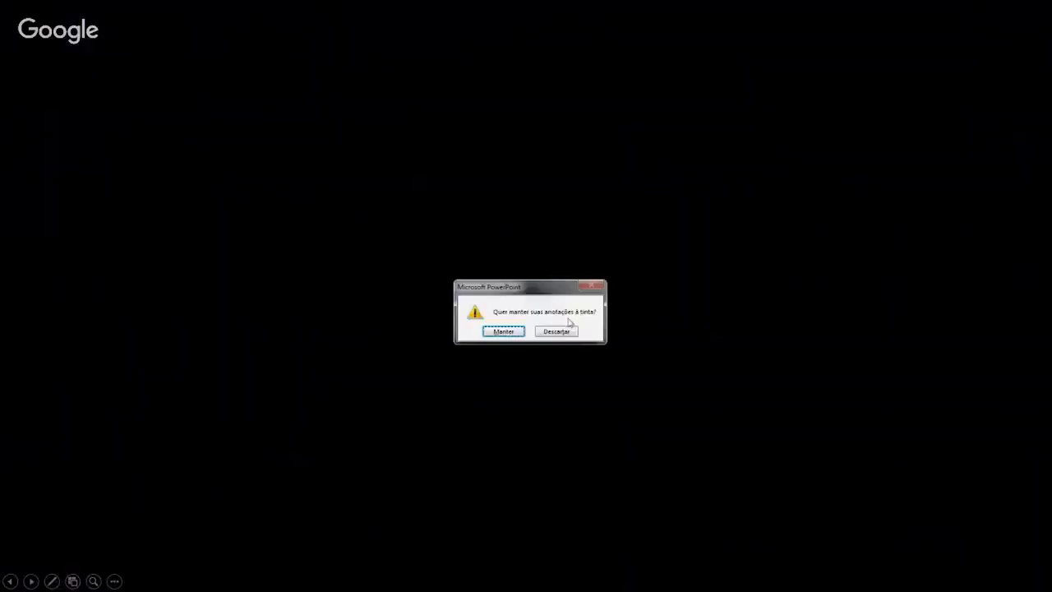
{"action": "left_click", "coordinate": [586, 285]}
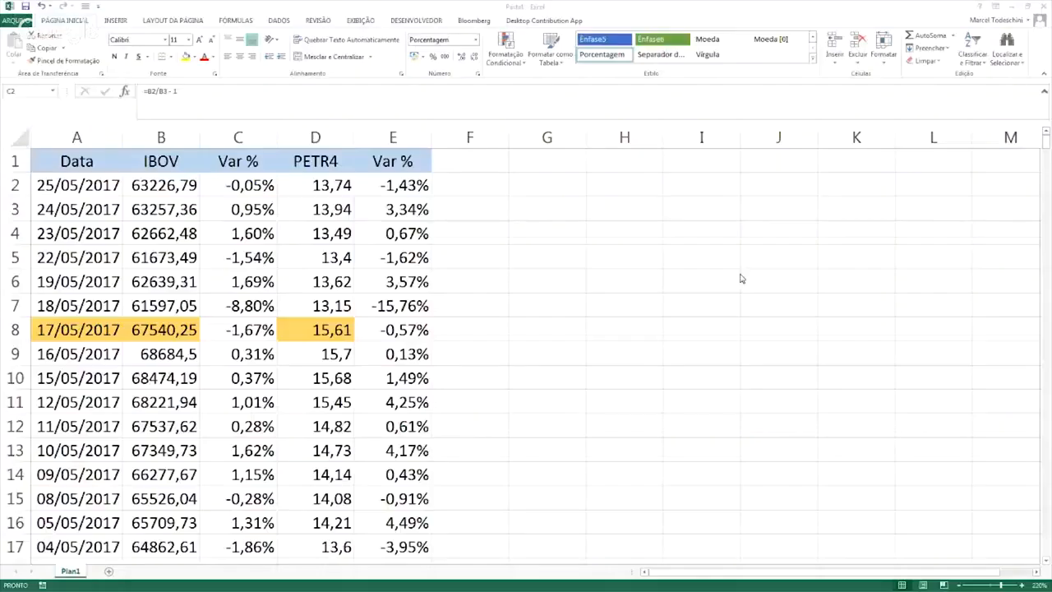
Copy the Beta formula image from the presentation into the worksheet and place it below row 5 across columns F to J
{"action": "left_click", "coordinate": [549, 281]}
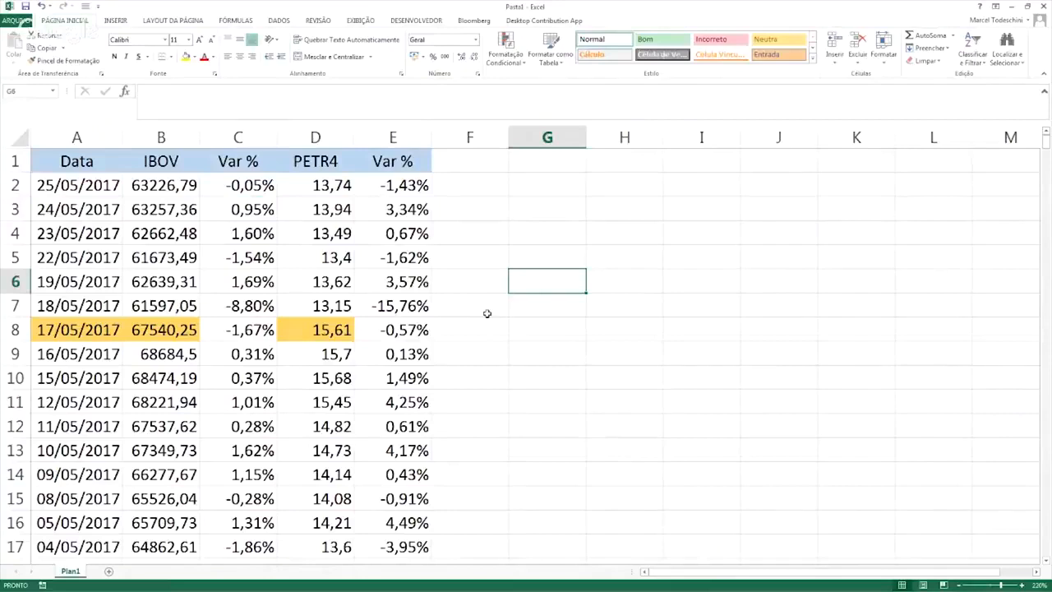
{"action": "left_click", "coordinate": [710, 238]}
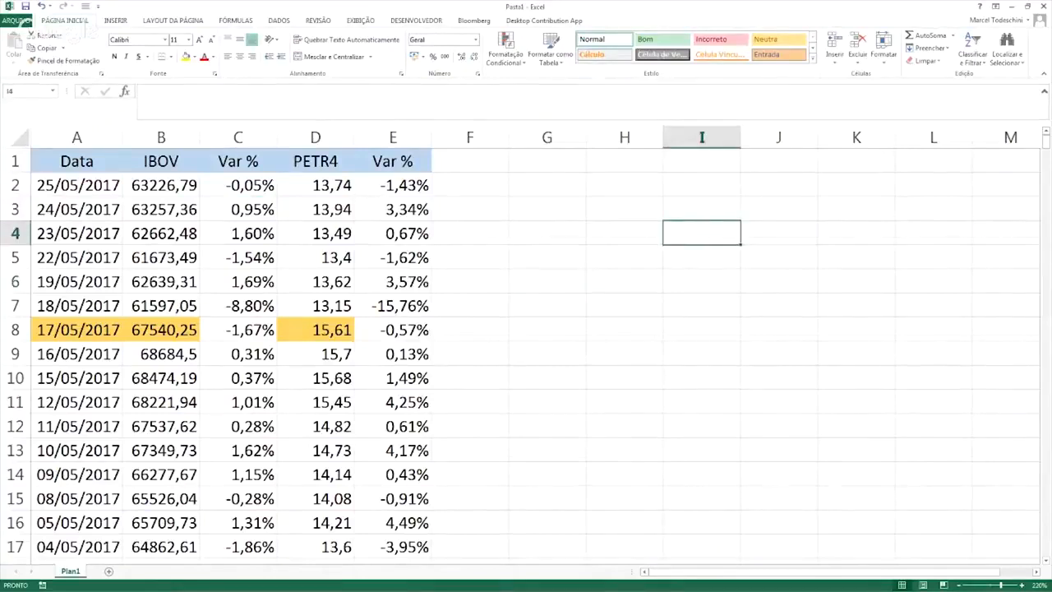
{"action": "key", "text": "alt+Tab"}
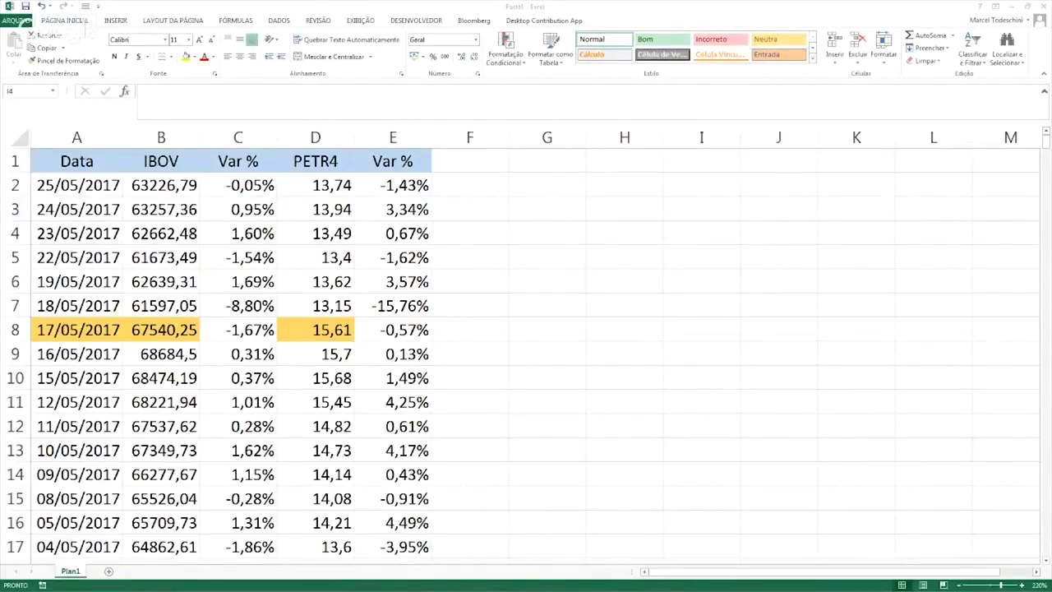
{"action": "key", "text": "alt+Tab"}
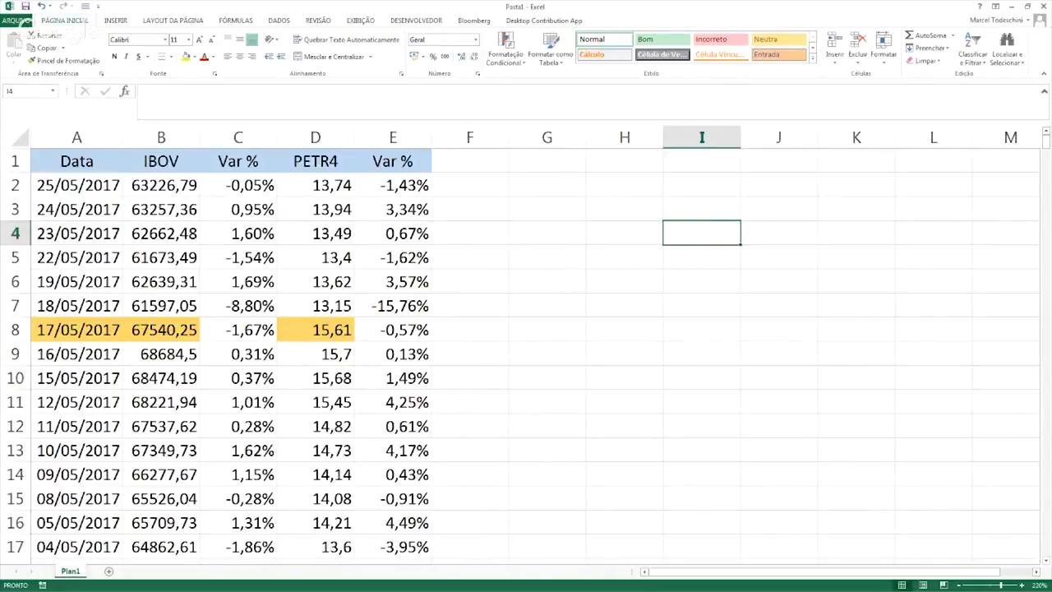
{"action": "key", "text": "alt+Tab"}
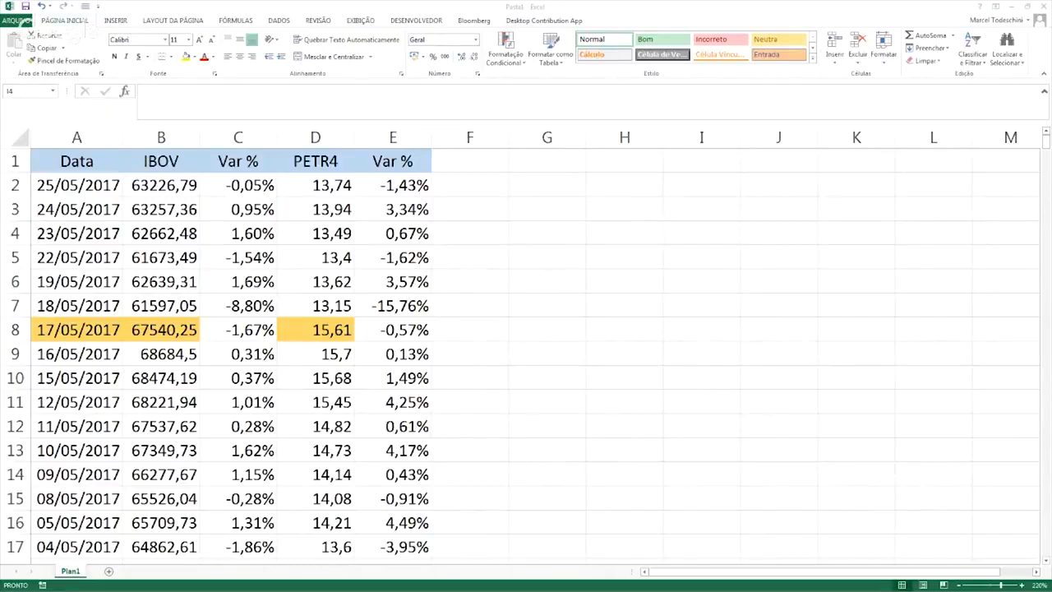
{"action": "key", "text": "alt+Tab"}
{"action": "key", "text": "ctrl+v"}
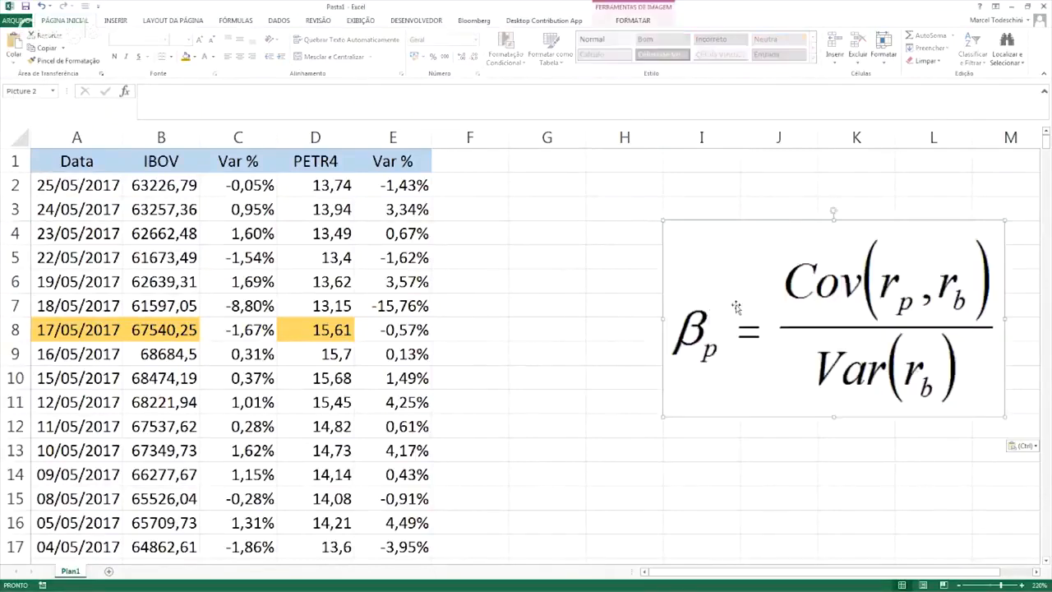
{"action": "left_click_drag", "start_coordinate": [648, 282], "coordinate": [584, 379]}
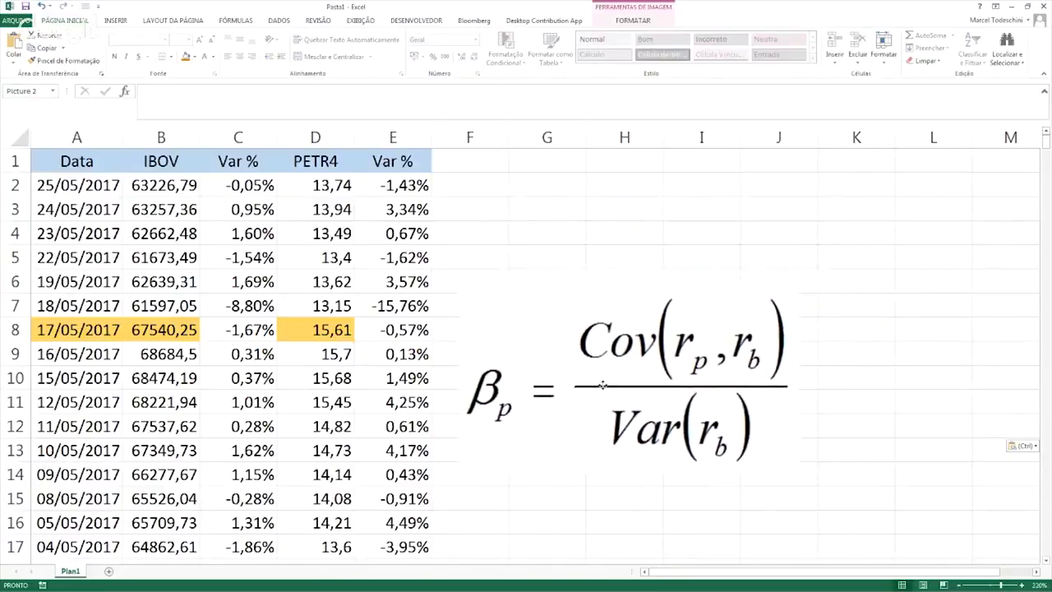
{"action": "left_click", "coordinate": [636, 265]}
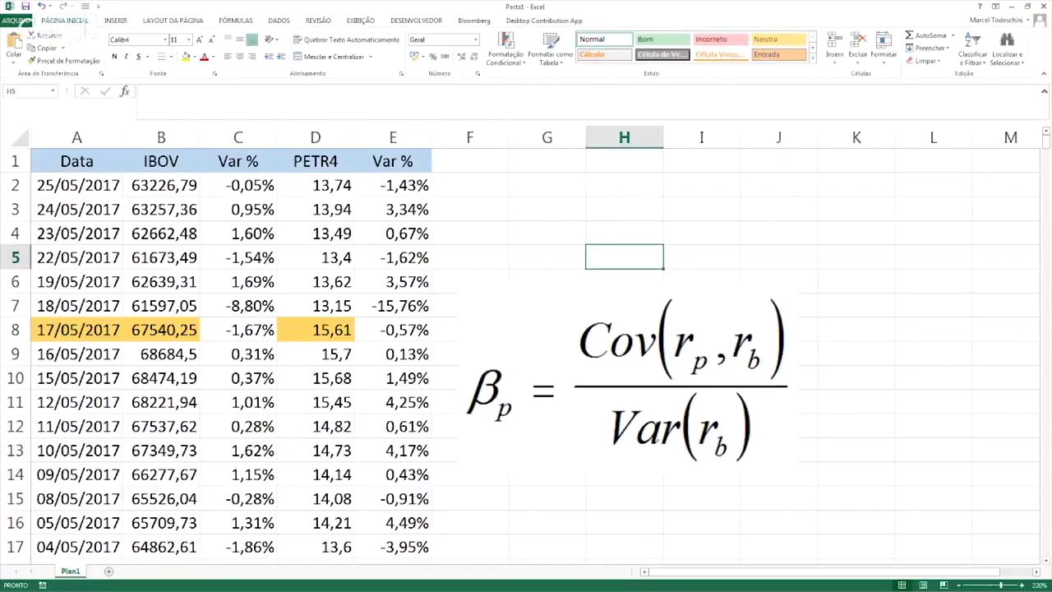
Enter the labels Covariância in G2 and Variância in G3
{"action": "left_click", "coordinate": [628, 378]}
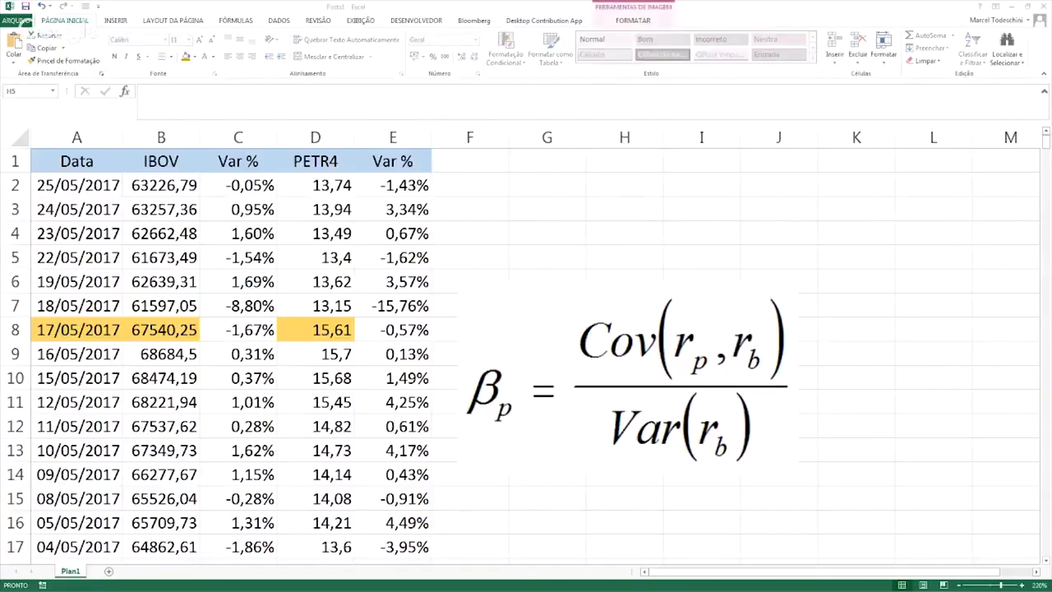
{"action": "key", "text": "Escape"}
{"action": "left_click", "coordinate": [535, 183]}
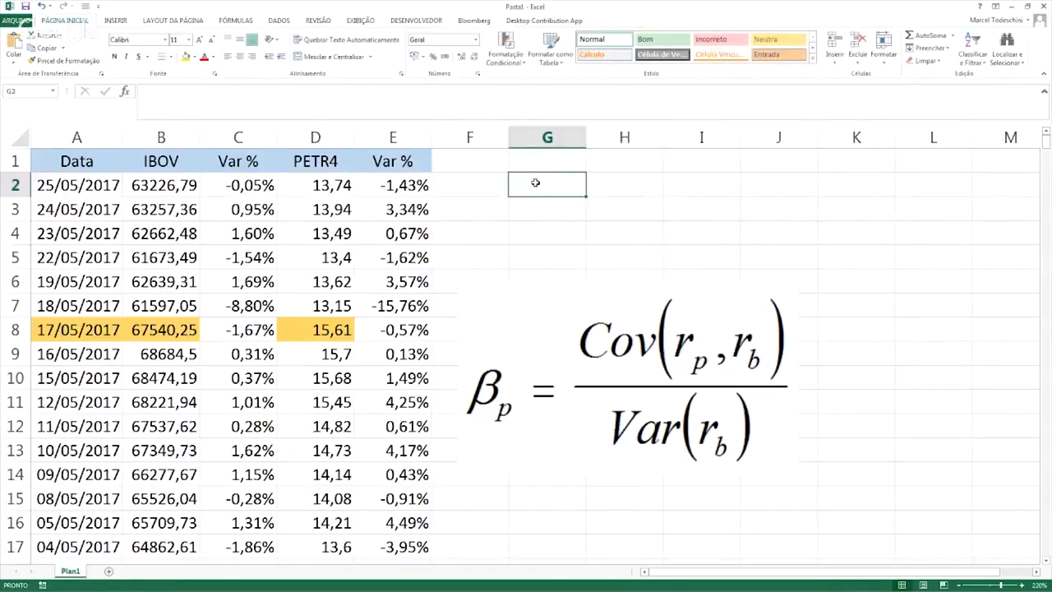
{"action": "type", "text": "Cova"}
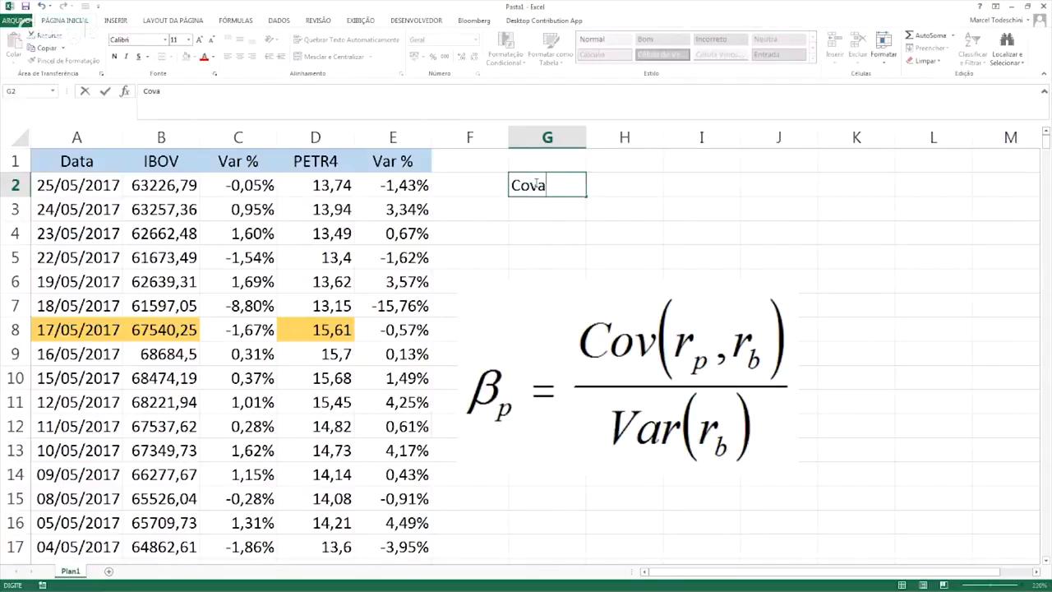
{"action": "type", "text": "riância"}
{"action": "key", "text": "Return"}
{"action": "type", "text": "Variânci"}
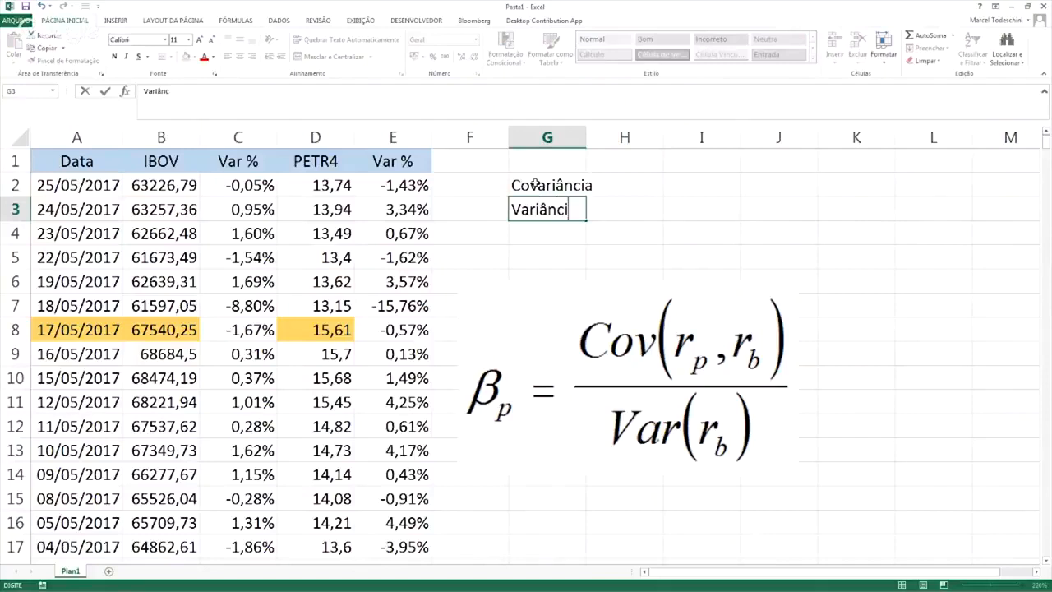
{"action": "type", "text": "a"}
{"action": "key", "text": "Tab"}
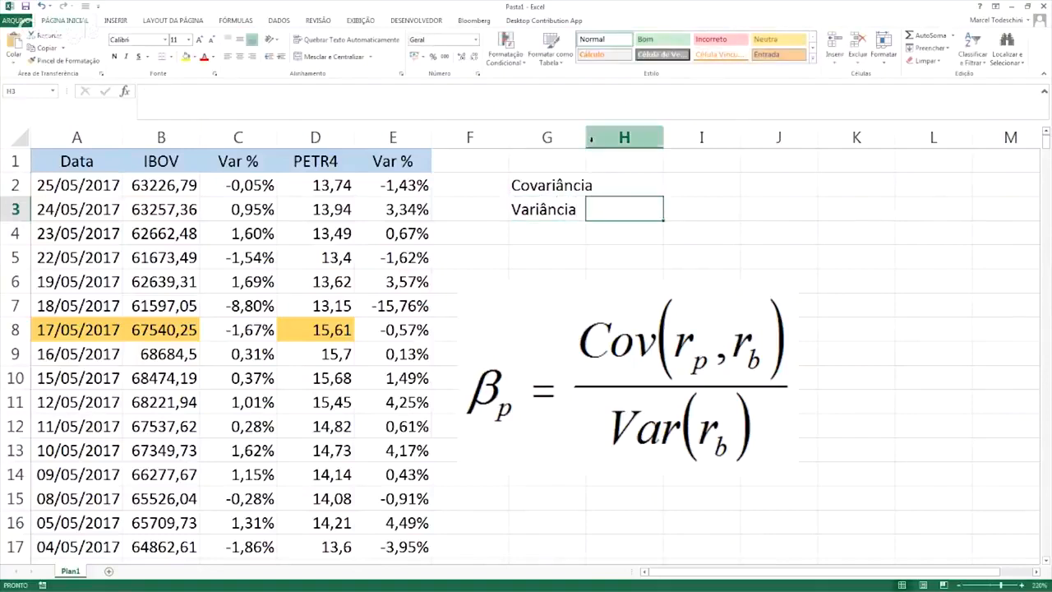
Widen column G so the Covariância label fits and enter the label Beta in G5
{"action": "left_click_drag", "start_coordinate": [586, 137], "coordinate": [603, 138]}
{"action": "left_click", "coordinate": [620, 183]}
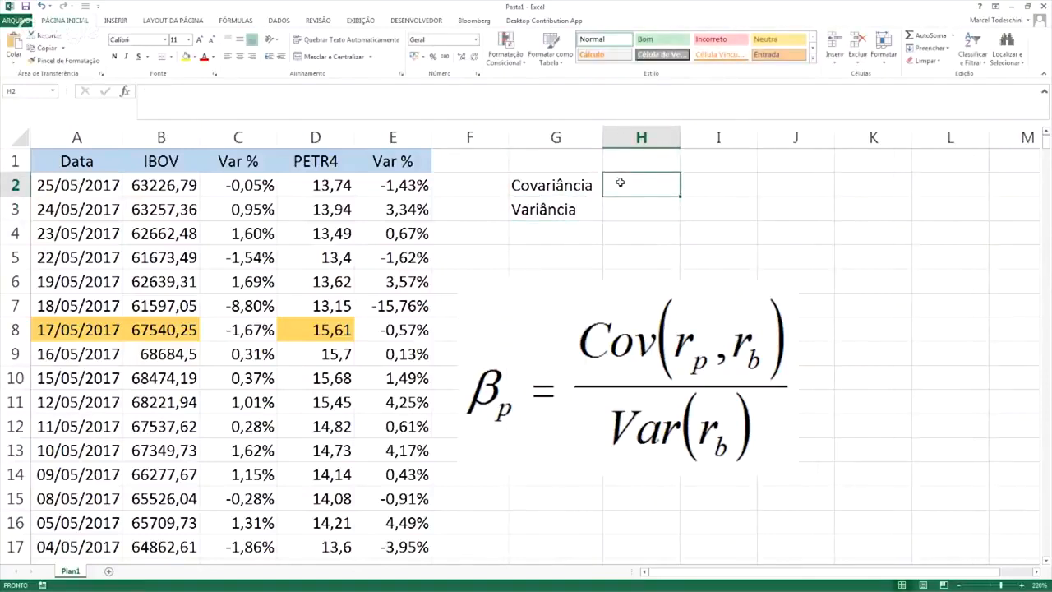
{"action": "key", "text": "Left"}
{"action": "key", "text": "Down"}
{"action": "key", "text": "Down"}
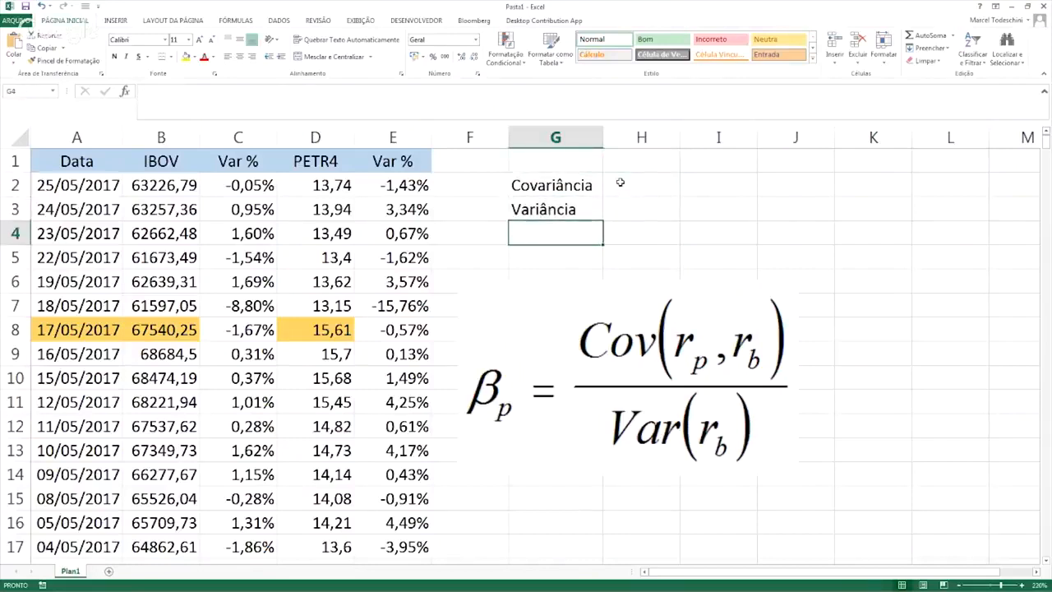
{"action": "key", "text": "Down"}
{"action": "type", "text": "Beta"}
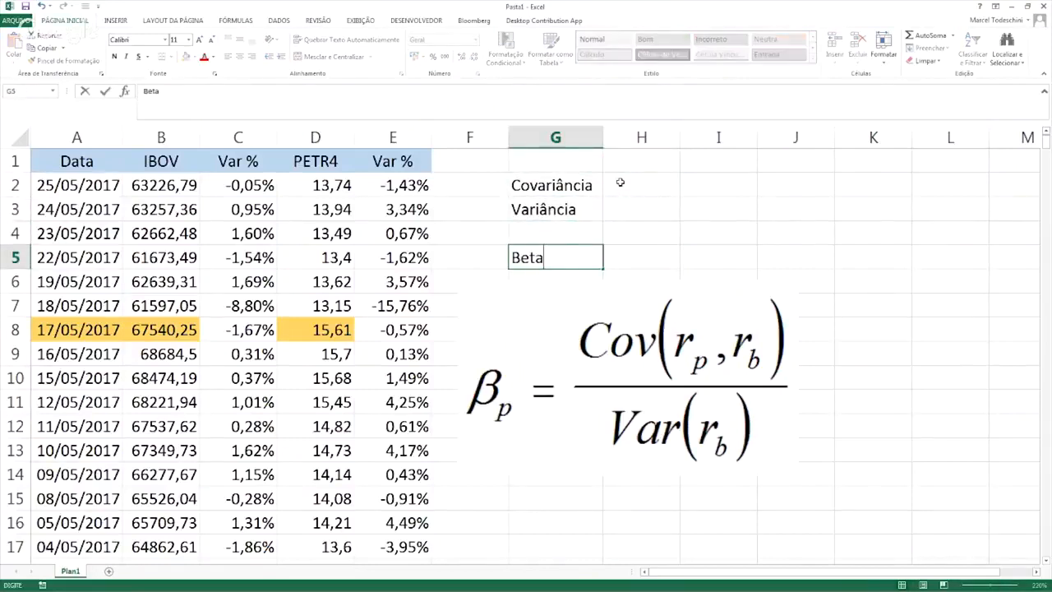
{"action": "key", "text": "Tab"}
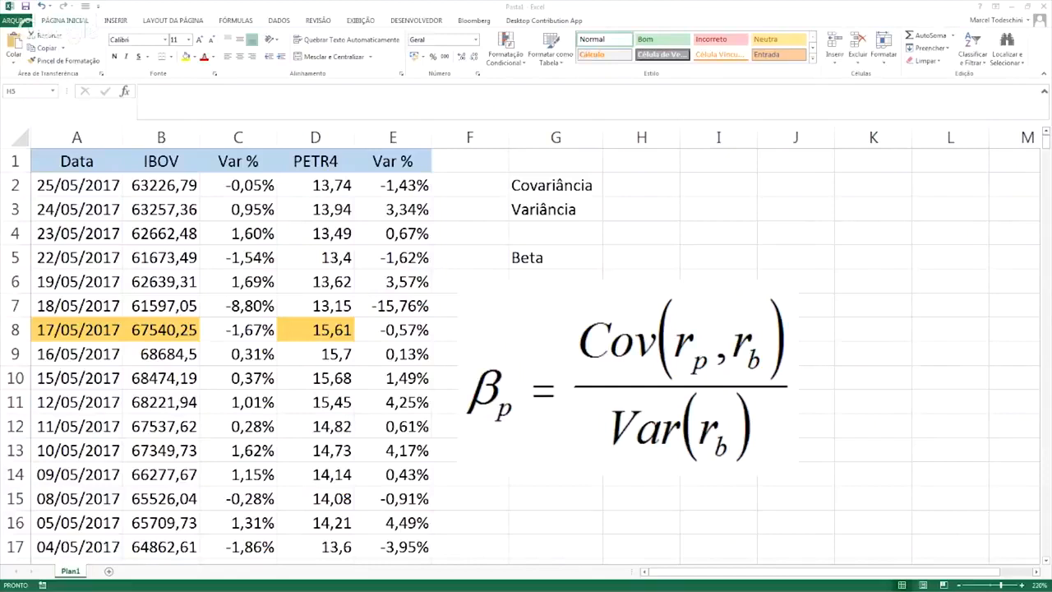
{"action": "key", "text": "F2"}
{"action": "left_click", "coordinate": [634, 193]}
{"action": "type", "text": "="}
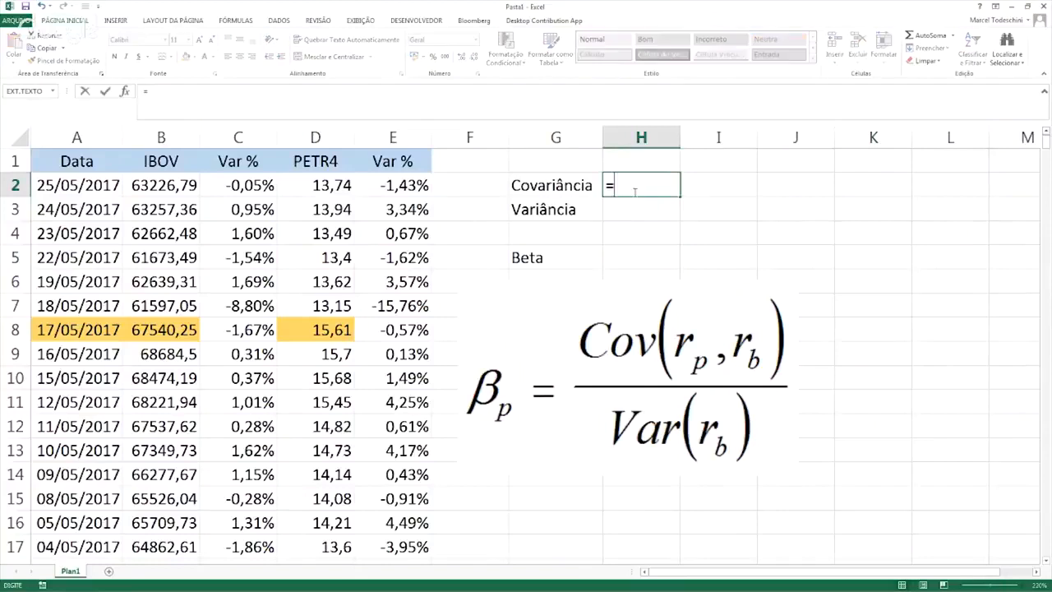
{"action": "type", "text": "covar"}
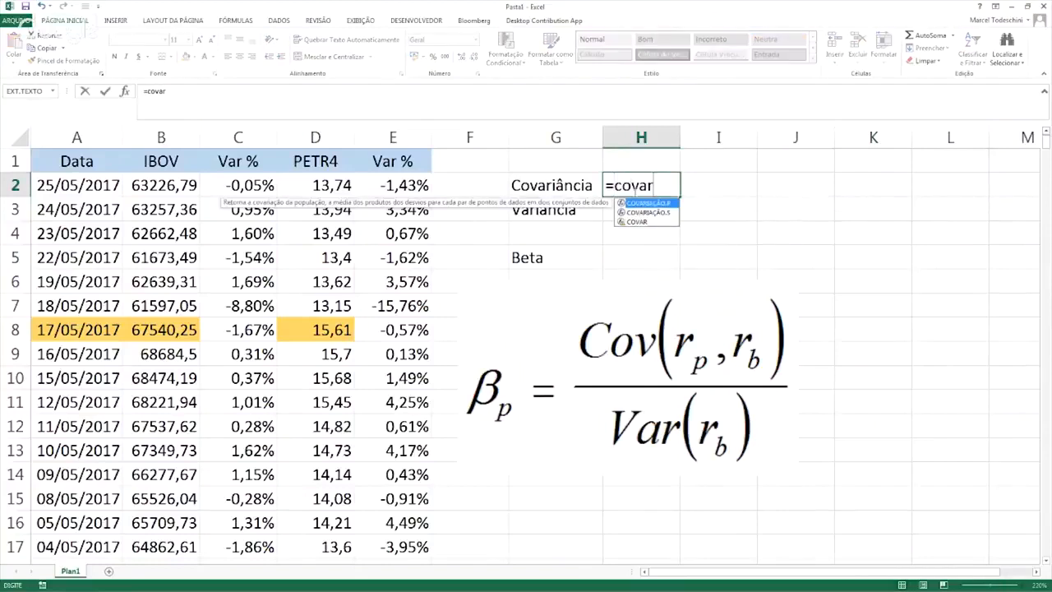
{"action": "left_click", "coordinate": [639, 223]}
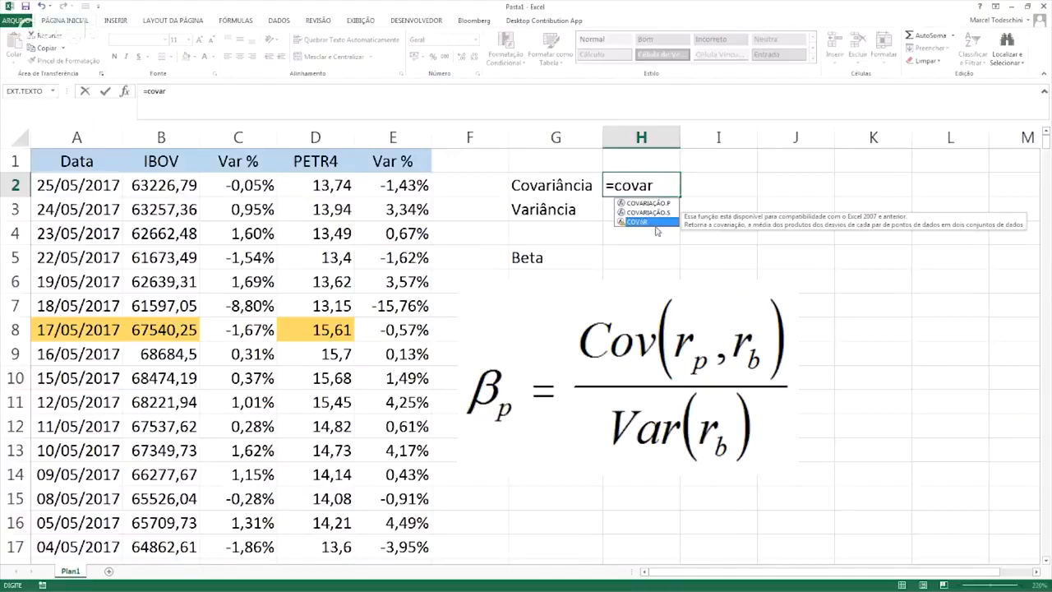
{"action": "double_click", "coordinate": [642, 223]}
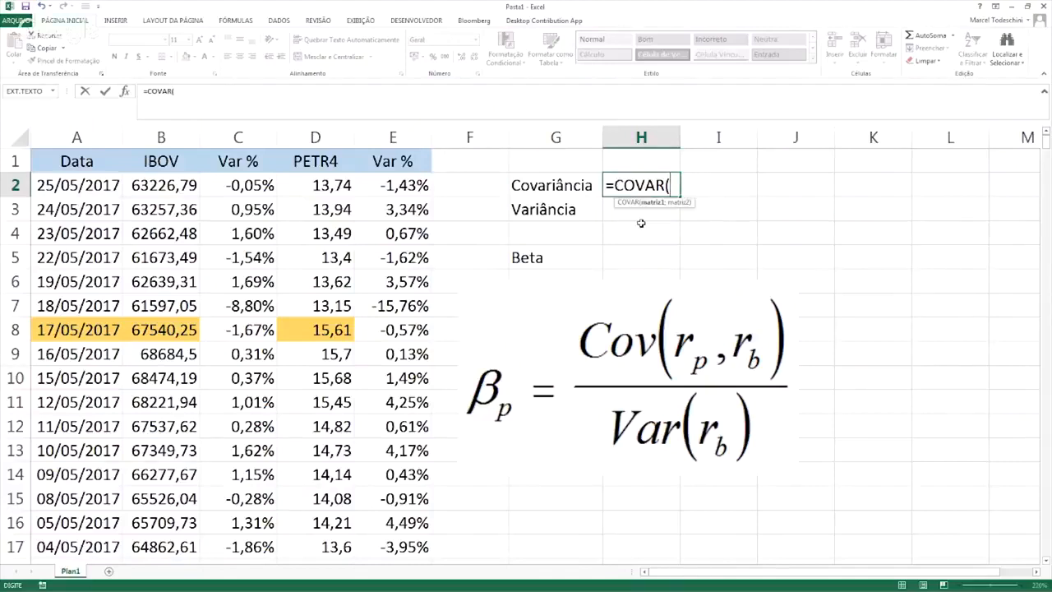
{"action": "type", "text": ")"}
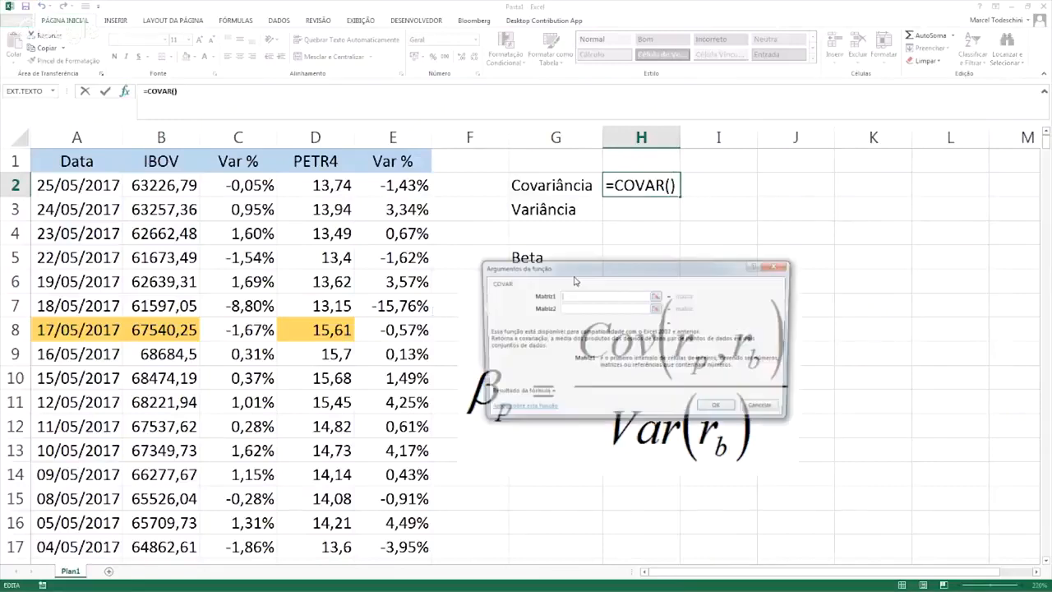
{"action": "left_click_drag", "start_coordinate": [618, 272], "coordinate": [690, 280]}
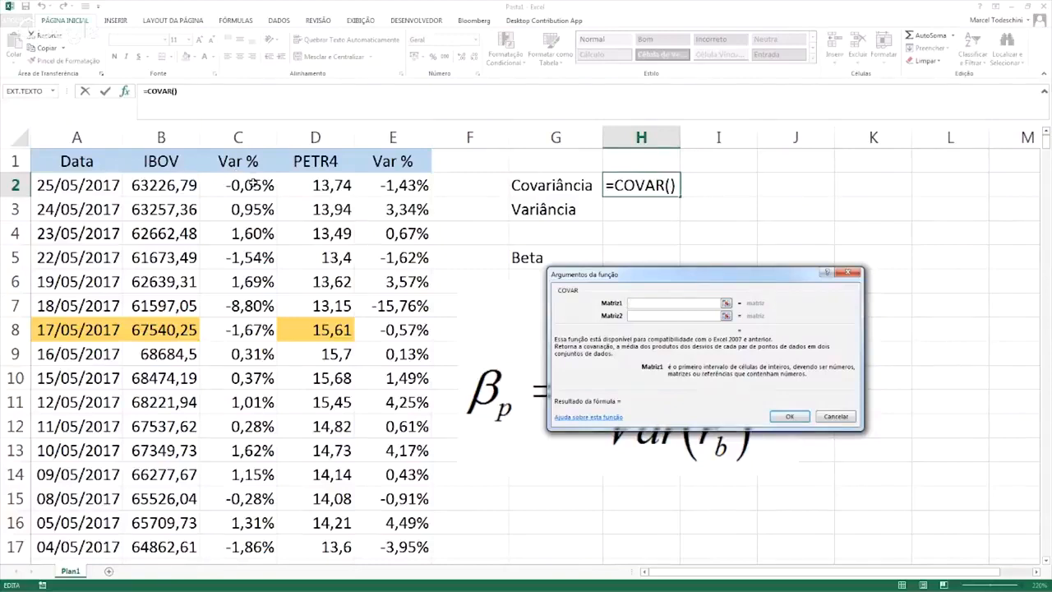
{"action": "left_click", "coordinate": [269, 184]}
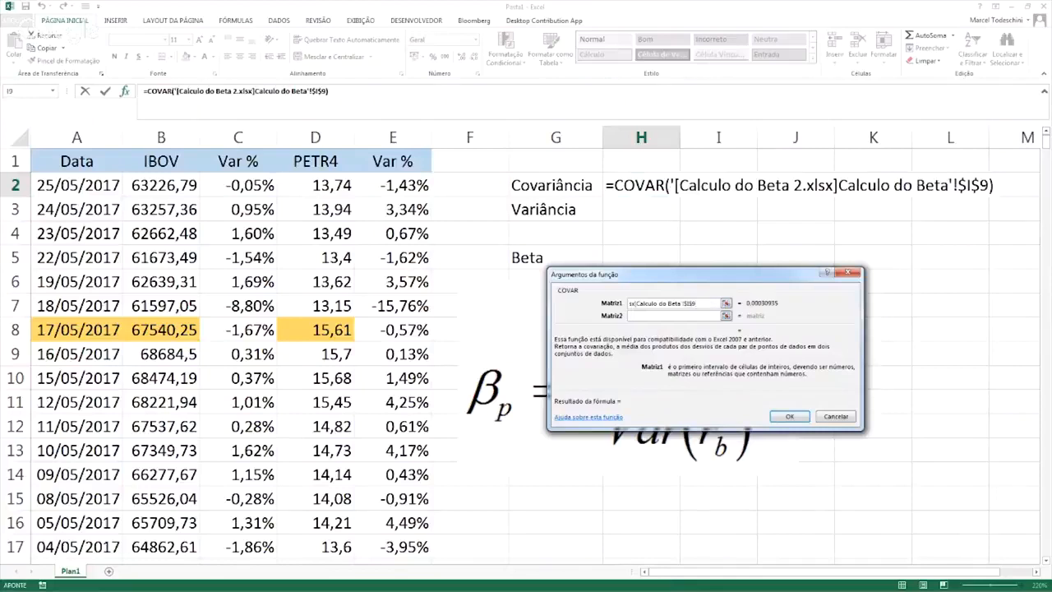
{"action": "key", "text": "Escape"}
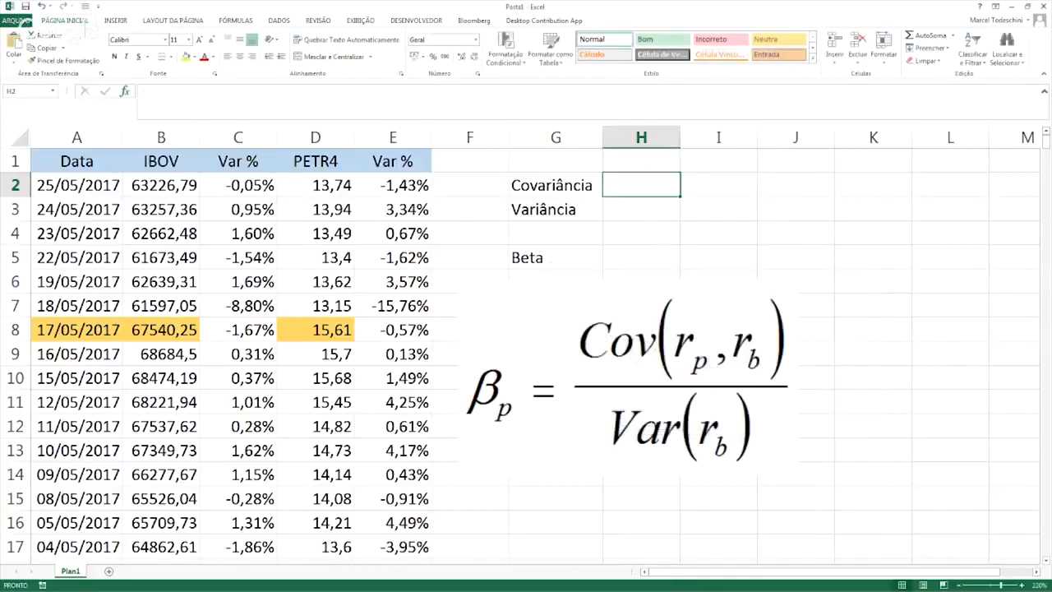
{"action": "key", "text": "shift+F3"}
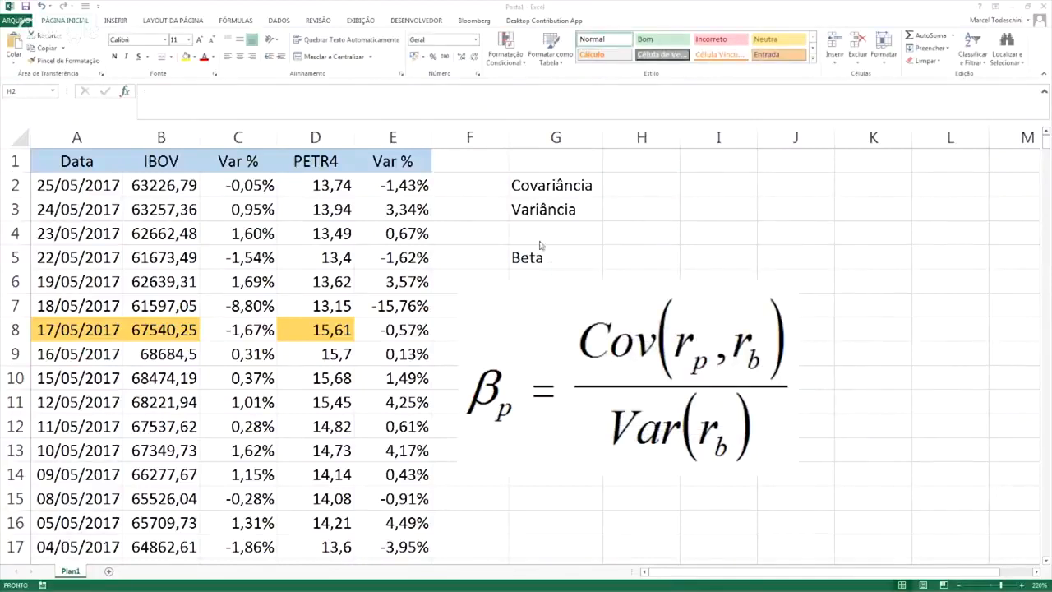
Calculate the covariance between the IBOV and PETR4 variations in H2 with =COVAR(C2:C511;E2:E511)
{"action": "left_click", "coordinate": [632, 188]}
{"action": "type", "text": "="}
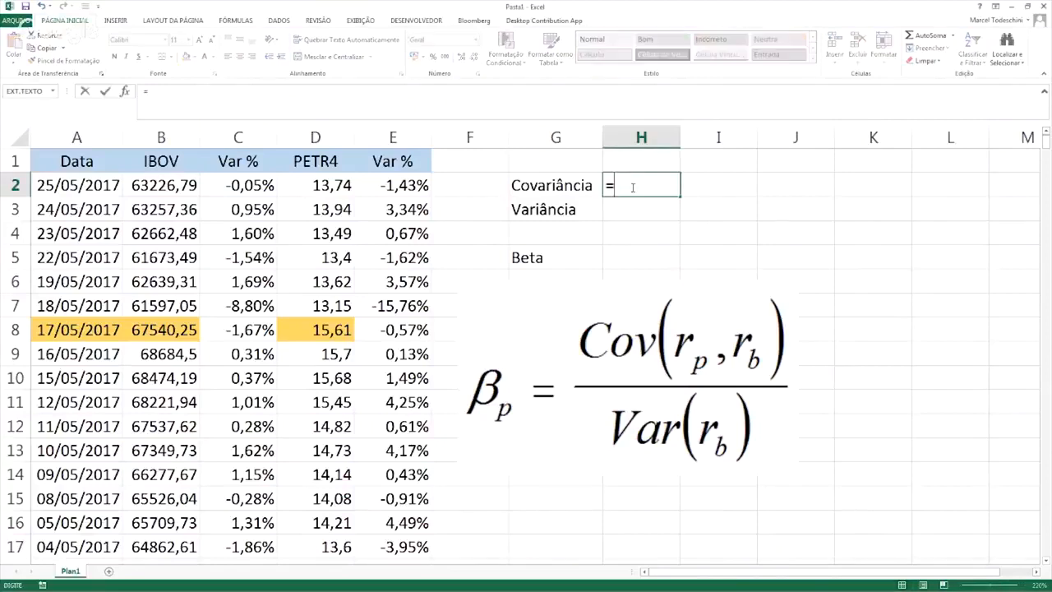
{"action": "type", "text": "covar"}
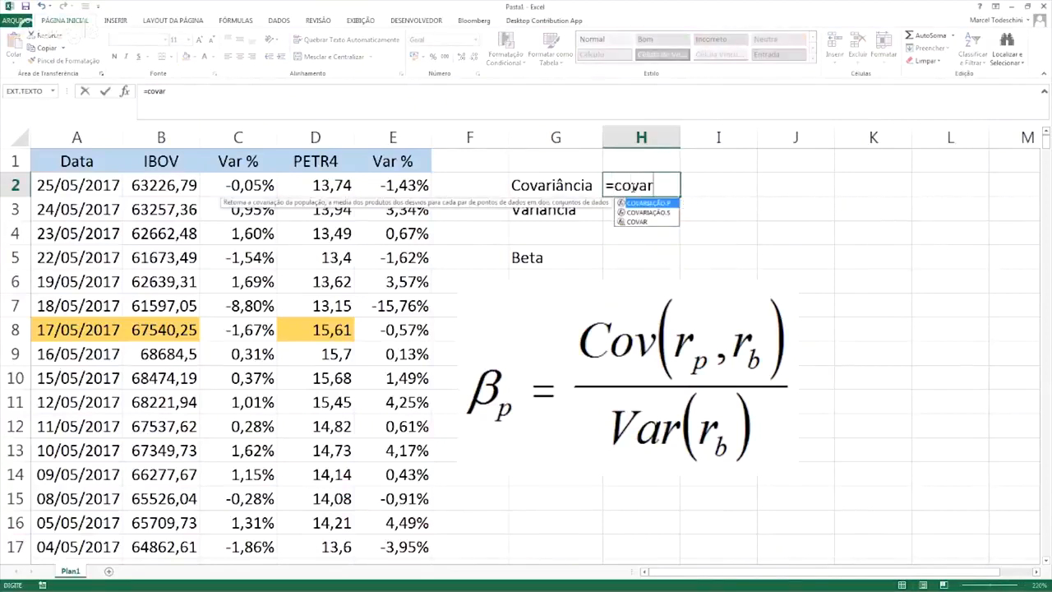
{"action": "key", "text": "Down"}
{"action": "key", "text": "Down"}
{"action": "key", "text": "Tab"}
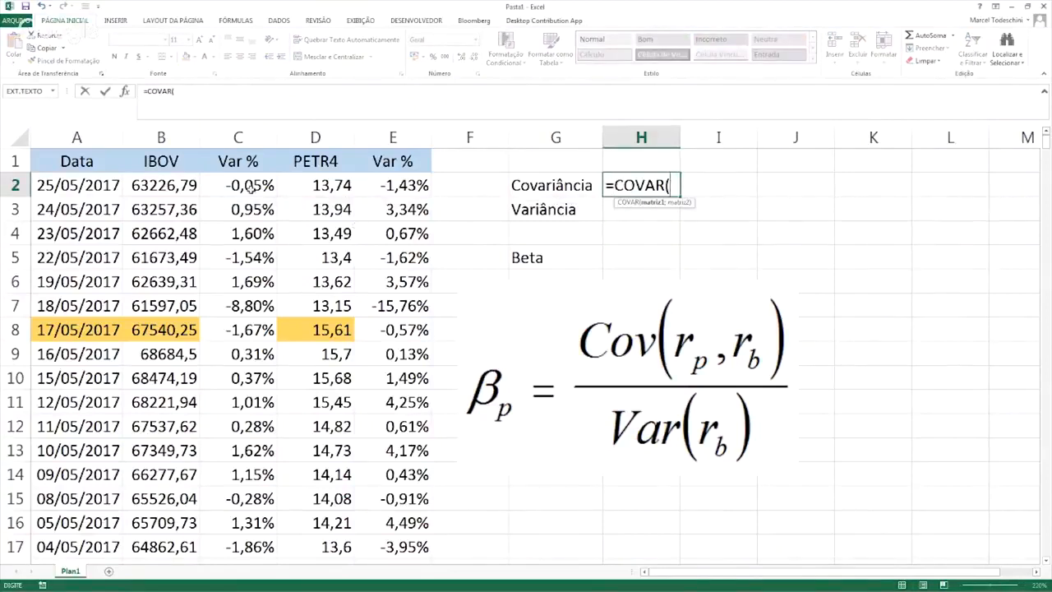
{"action": "left_click", "coordinate": [251, 188]}
{"action": "key", "text": "ctrl+shift+Down"}
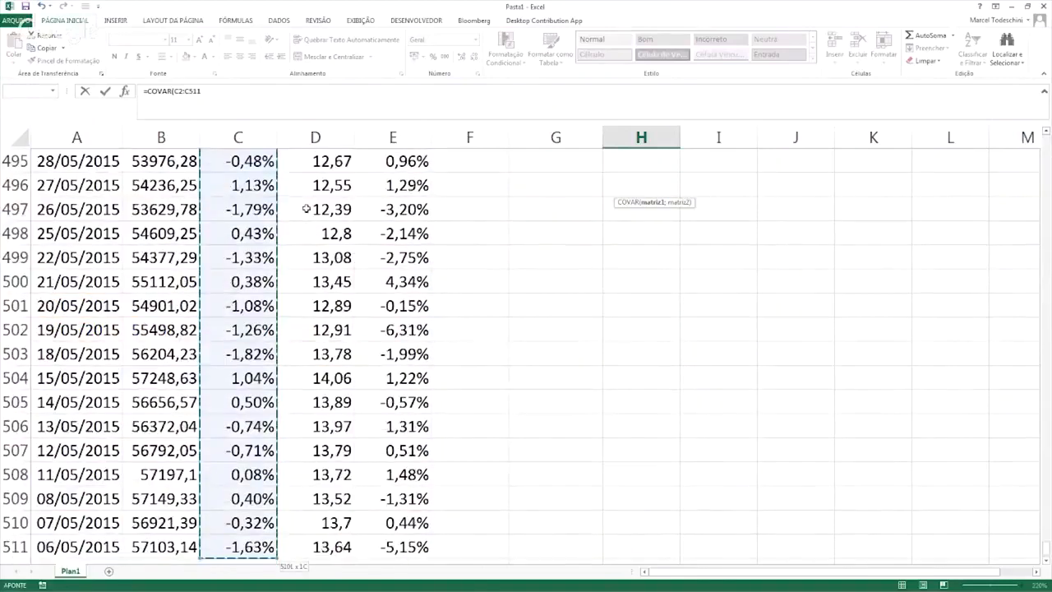
{"action": "type", "text": ";"}
{"action": "key", "text": "Left"}
{"action": "key", "text": "Left"}
{"action": "key", "text": "Left"}
{"action": "key", "text": "ctrl+shift+Down"}
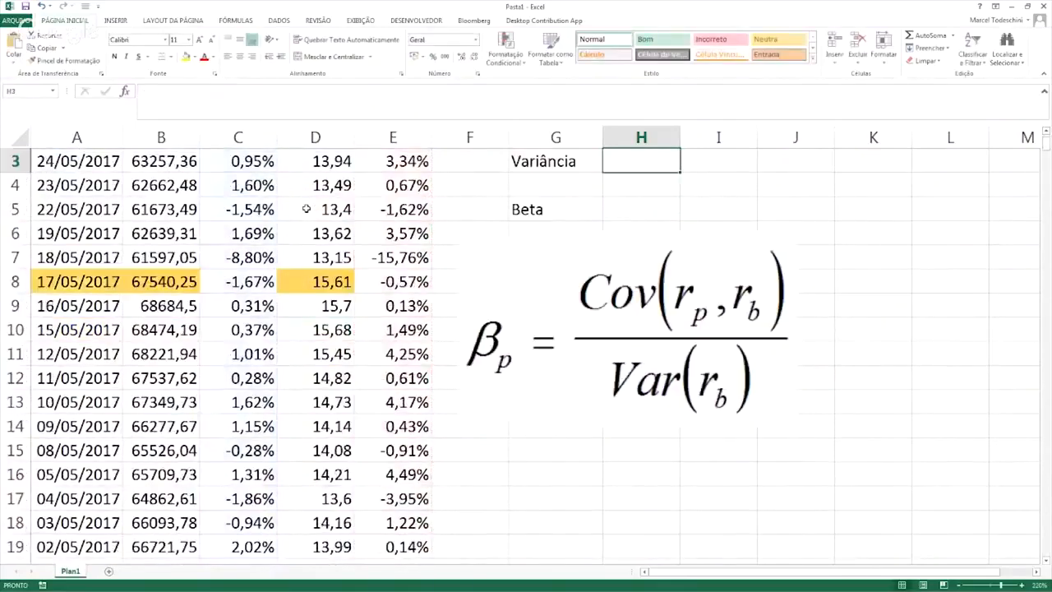
{"action": "scroll", "coordinate": [306, 208], "scroll_direction": "up", "scroll_amount": 2}
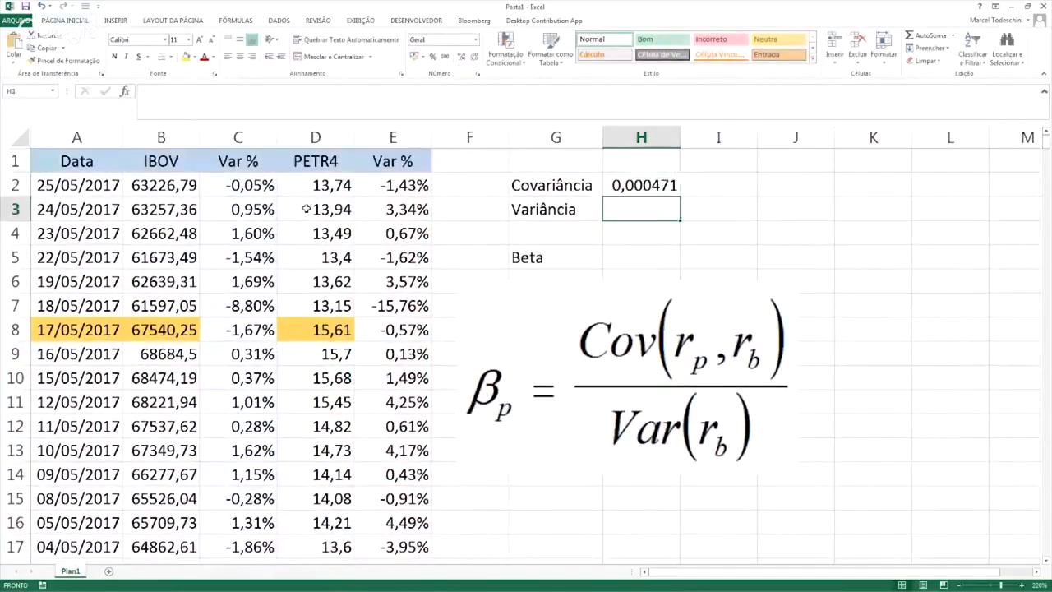
Examine the covariance formula in H2 and check the final rows of the price and variation columns
{"action": "key", "text": "Up"}
{"action": "key", "text": "F2"}
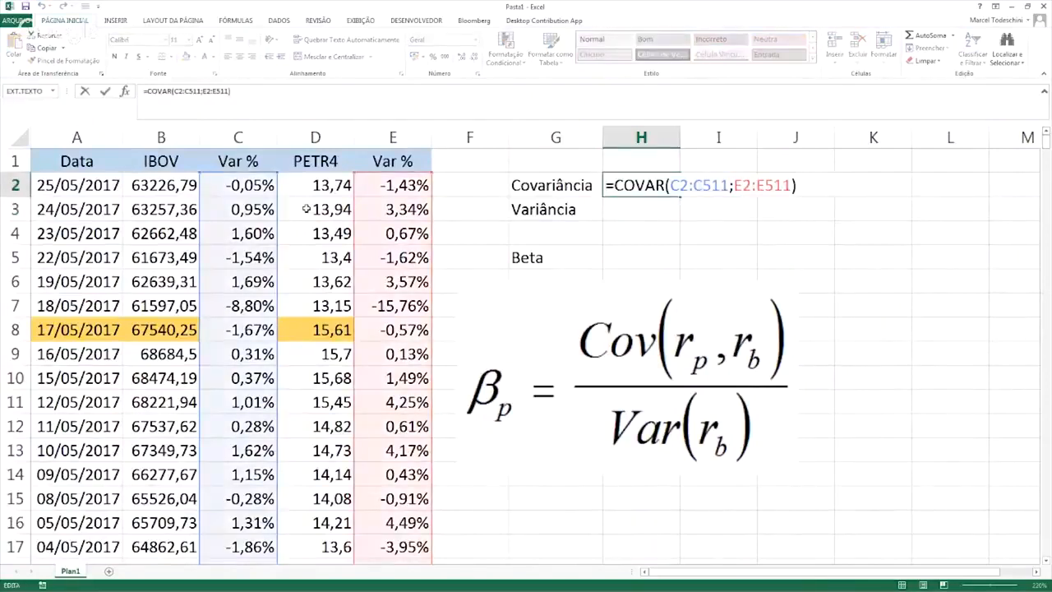
{"action": "key", "text": "Escape"}
{"action": "key", "text": "Left"}
{"action": "key", "text": "Left"}
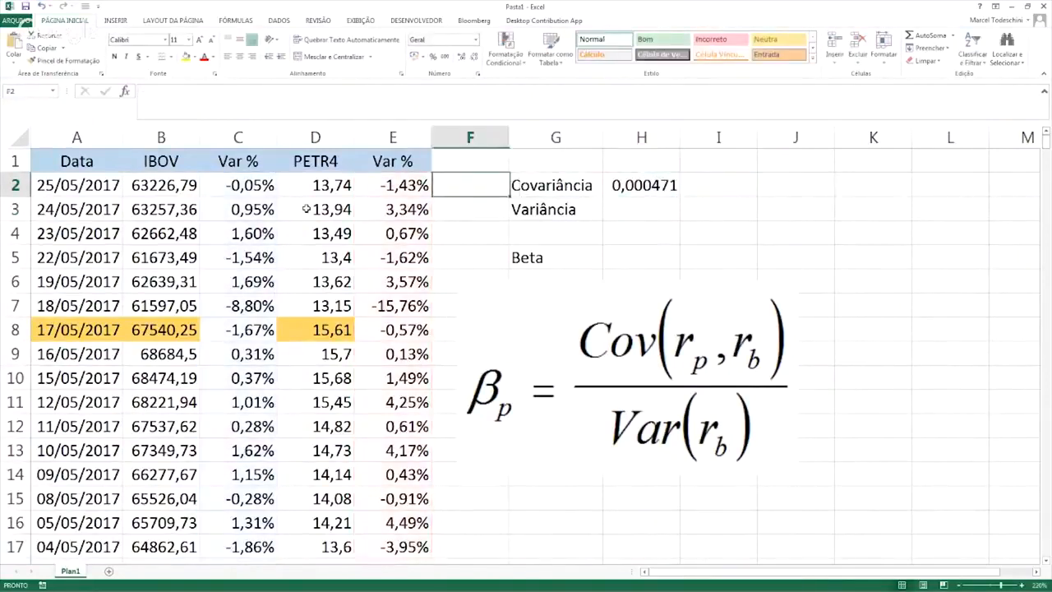
{"action": "key", "text": "Left"}
{"action": "key", "text": "ctrl+Down"}
{"action": "key", "text": "Delete"}
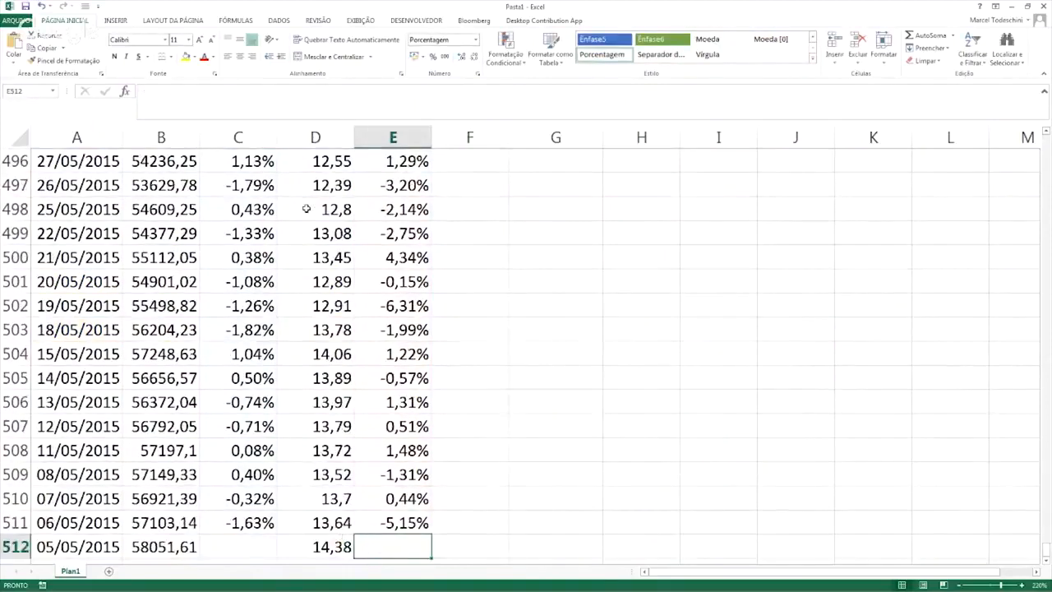
{"action": "key", "text": "Up"}
{"action": "key", "text": "Down"}
{"action": "key", "text": "Left"}
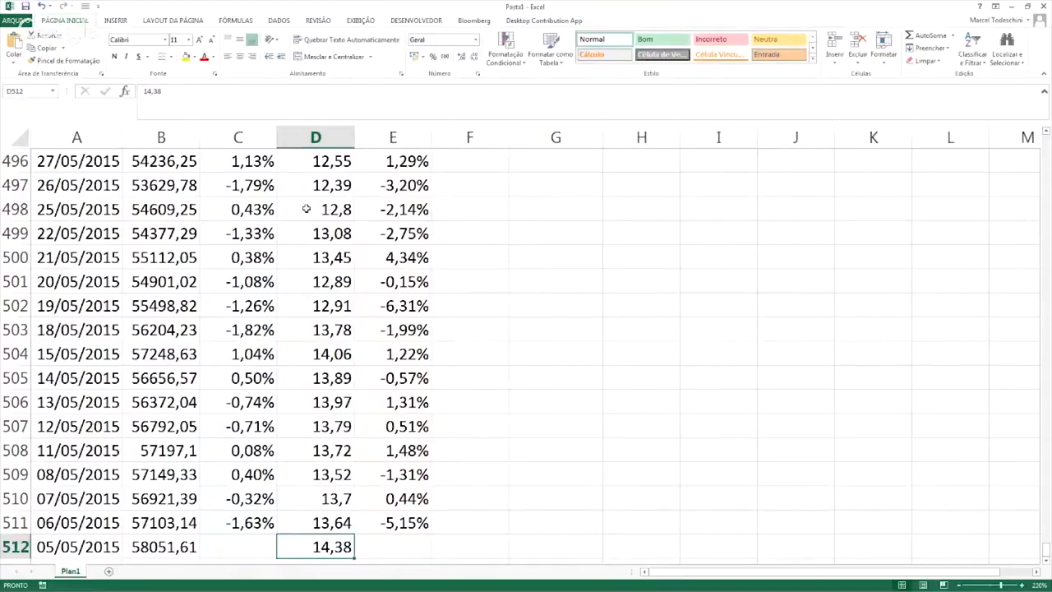
{"action": "key", "text": "Right"}
{"action": "key", "text": "Up"}
{"action": "key", "text": "ctrl+Up"}
{"action": "key", "text": "Right"}
{"action": "key", "text": "Right"}
{"action": "key", "text": "Right"}
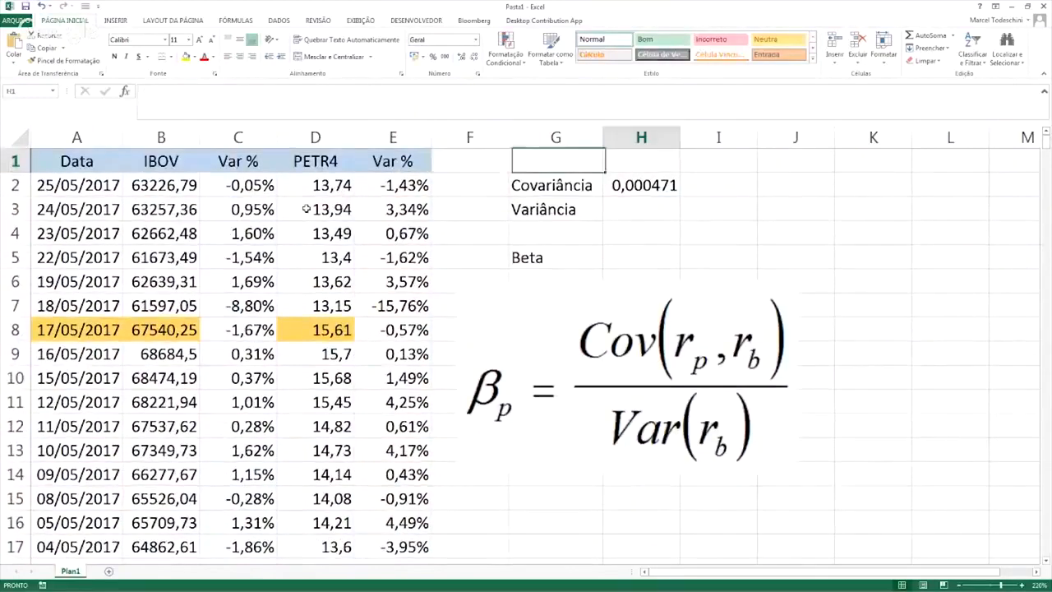
Review the covariance formula's ranges in H2 and the Beta definition slide, and end the slide show
{"action": "key", "text": "Down"}
{"action": "type", "text": "=COVAR(C2:C511;E2:E511)"}
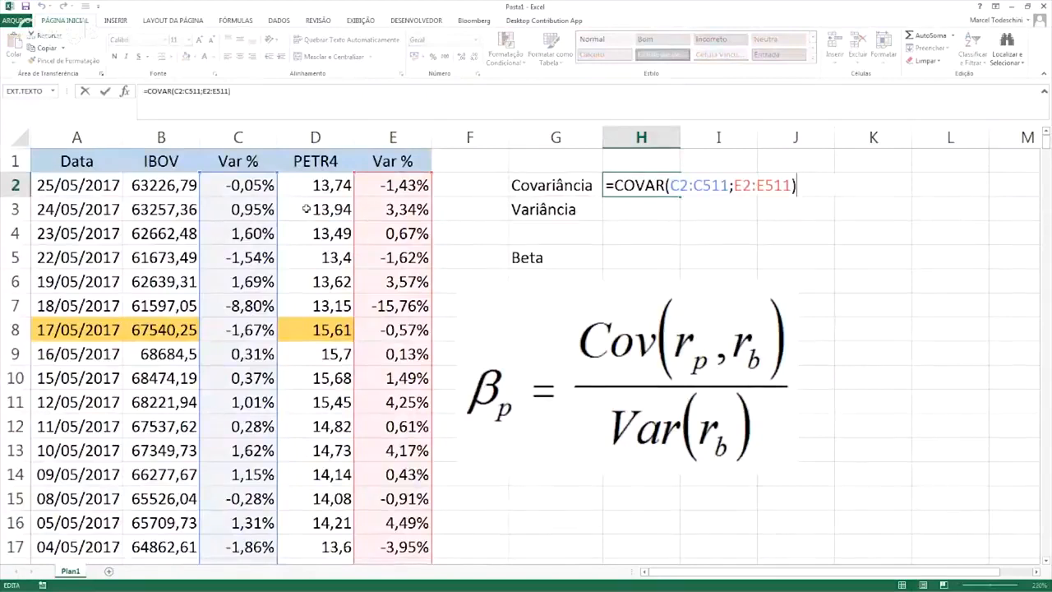
{"action": "key", "text": "Return"}
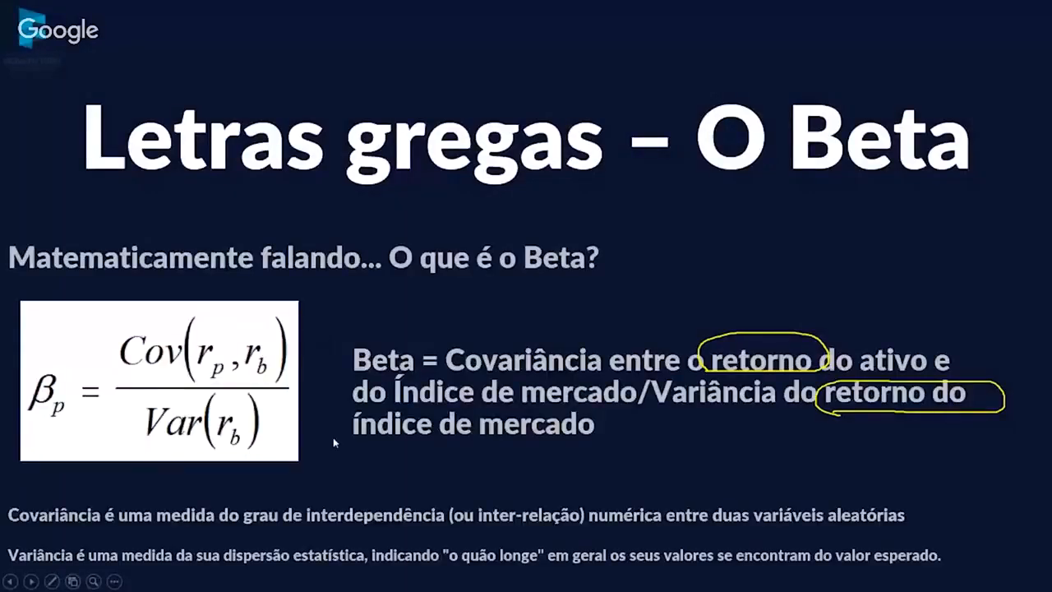
{"action": "left_click", "coordinate": [366, 445]}
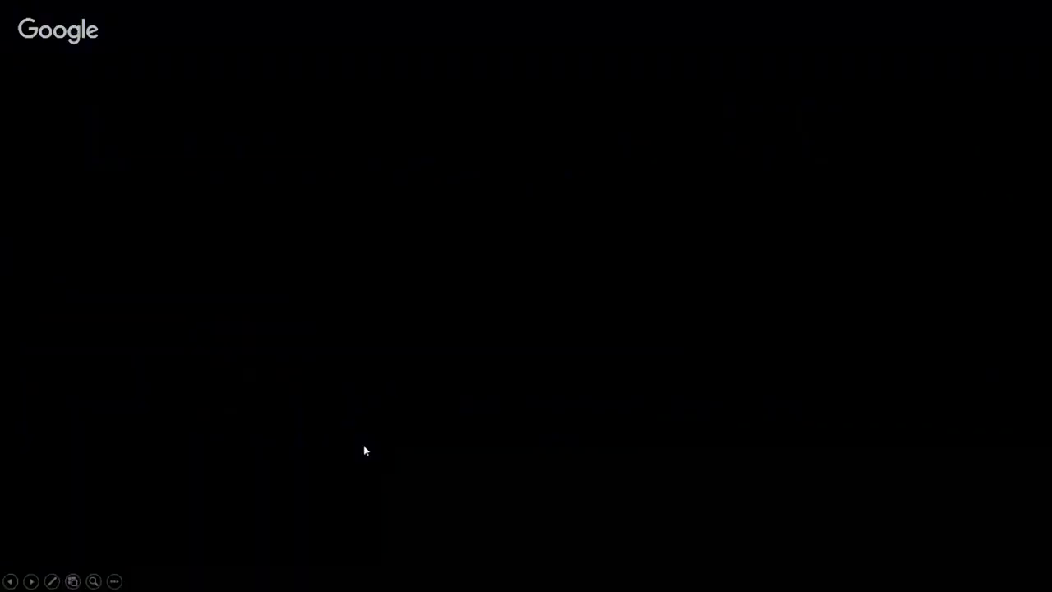
{"action": "left_click", "coordinate": [486, 402]}
Calculate the variance of the IBOV variations in H3 with =VAR(C2:C511)
{"action": "left_click", "coordinate": [633, 215]}
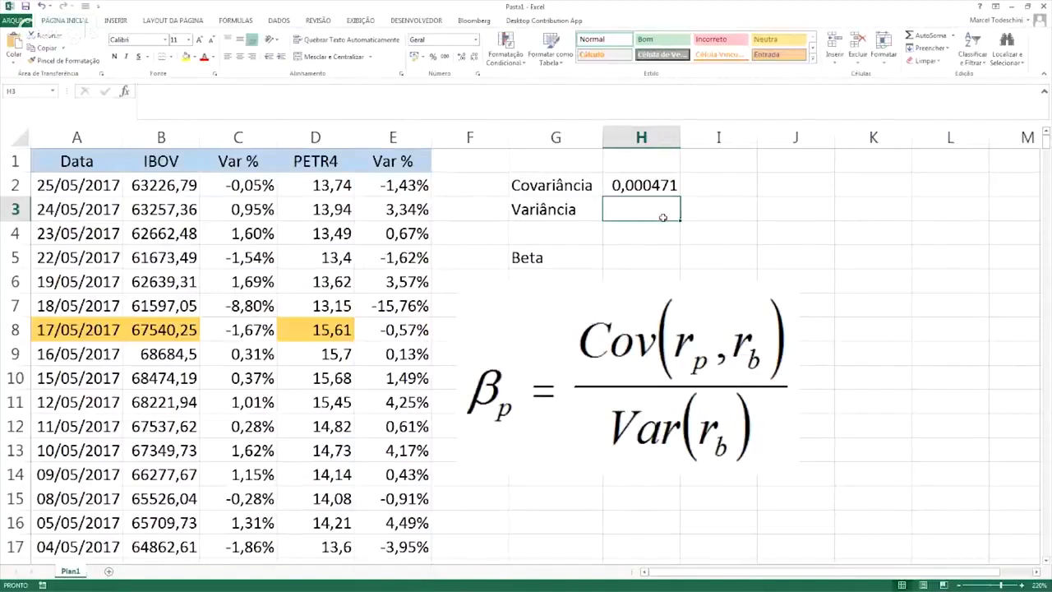
{"action": "type", "text": "=var("}
{"action": "key", "text": "Left"}
{"action": "key", "text": "Left"}
{"action": "key", "text": "Left"}
{"action": "key", "text": "Left"}
{"action": "key", "text": "Left"}
{"action": "key", "text": "Up"}
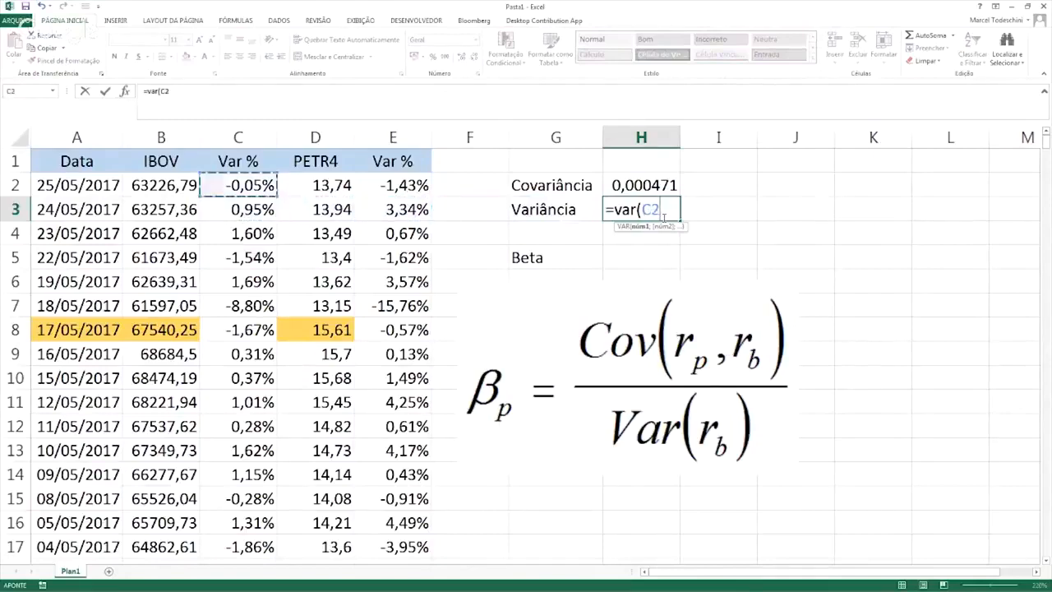
{"action": "key", "text": "ctrl+shift+Down"}
{"action": "key", "text": "Return"}
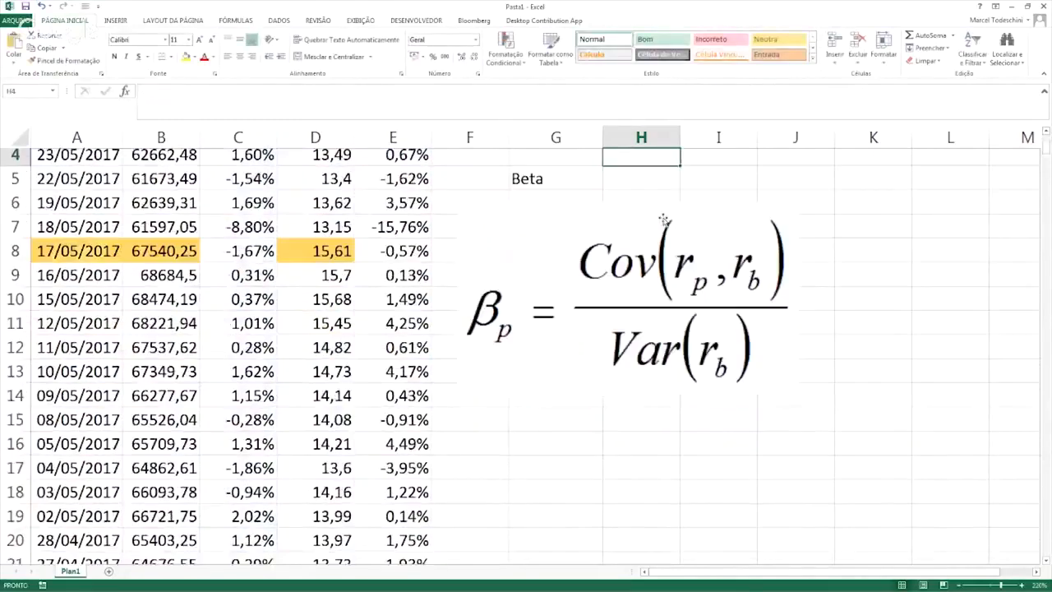
{"action": "scroll", "coordinate": [663, 219], "scroll_direction": "up", "scroll_amount": 1}
Review the variance formula in H3 and the covariance formula in H2
{"action": "key", "text": "Up"}
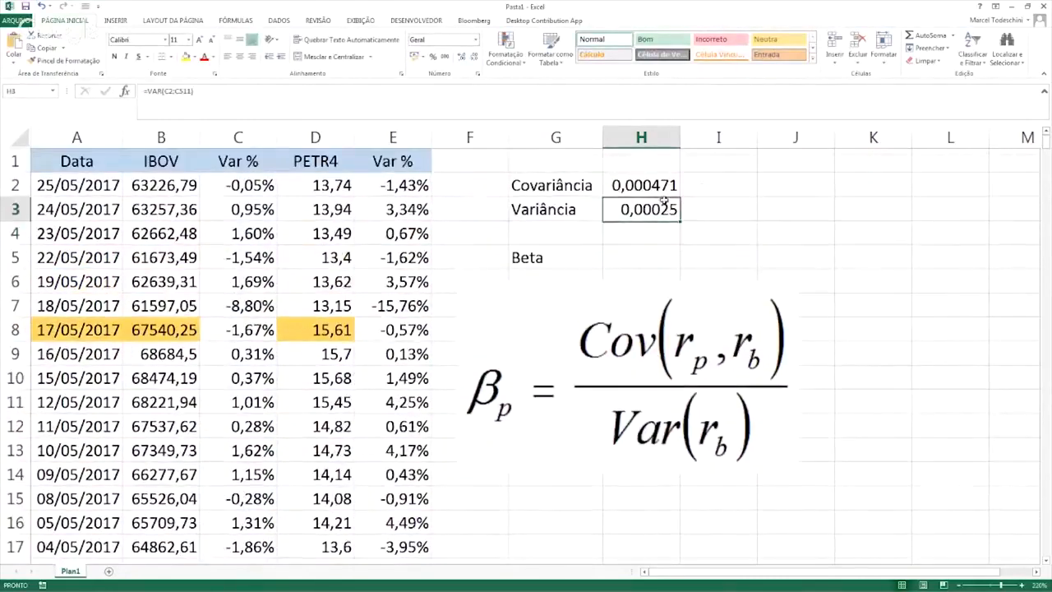
{"action": "key", "text": "alt+Tab"}
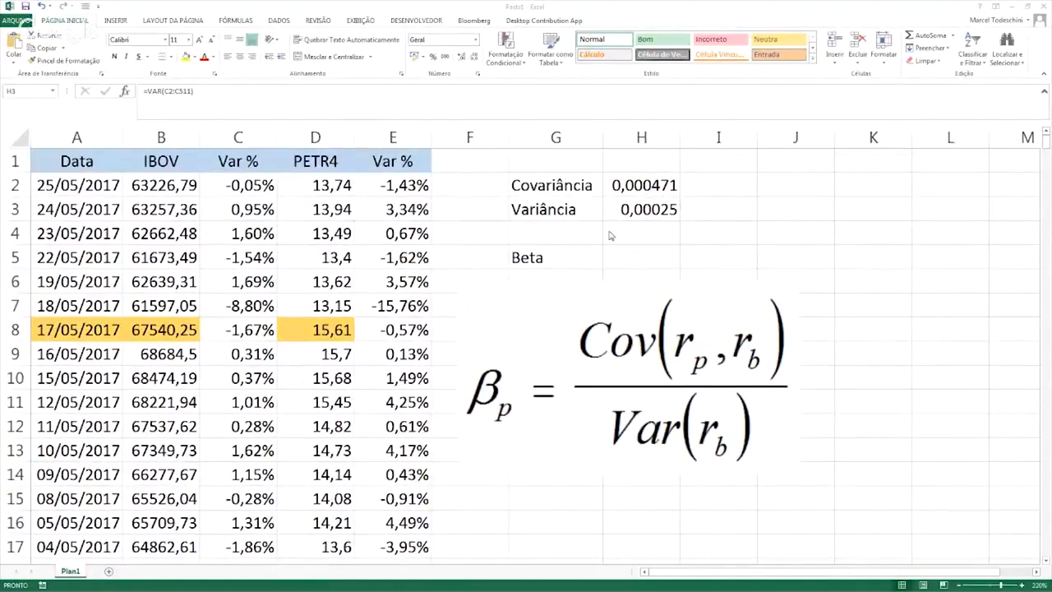
{"action": "left_click", "coordinate": [655, 208]}
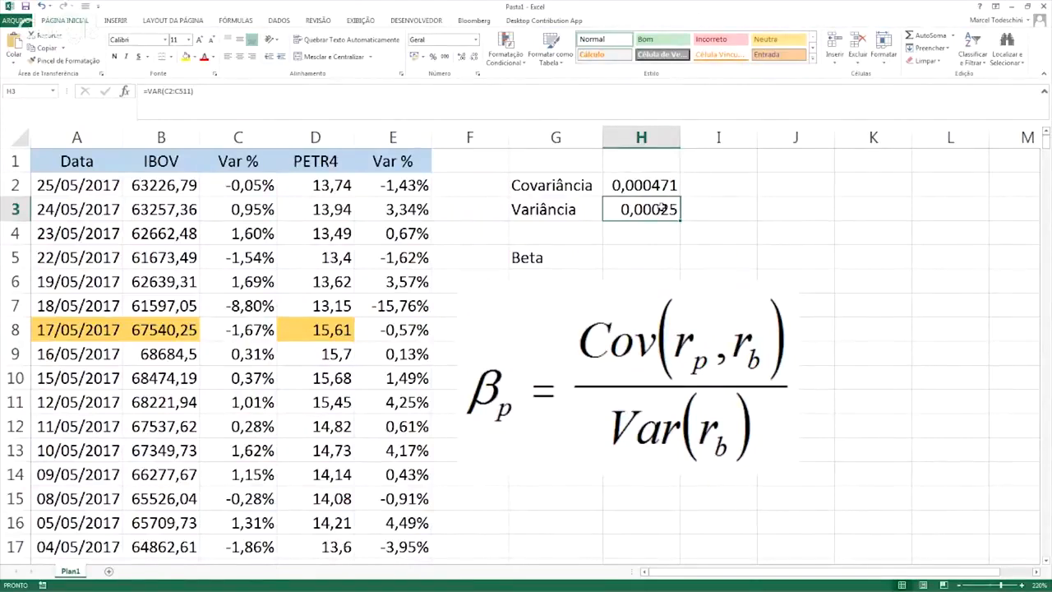
{"action": "key", "text": "Up"}
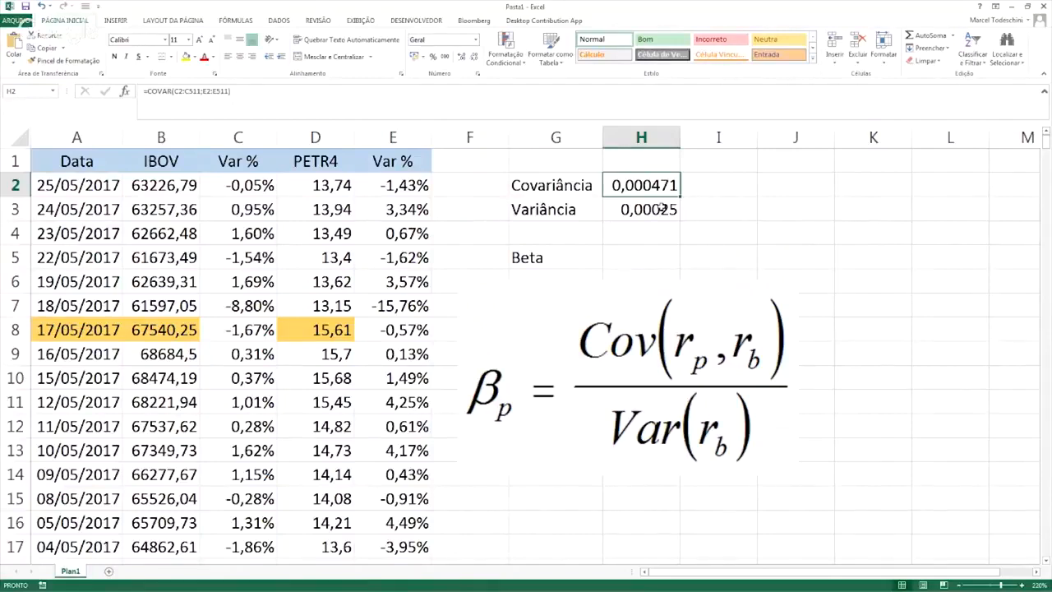
Calculate Beta in H5 by dividing the covariance by the variance with =H2/H3
{"action": "key", "text": "Down"}
{"action": "key", "text": "Down"}
{"action": "key", "text": "Down"}
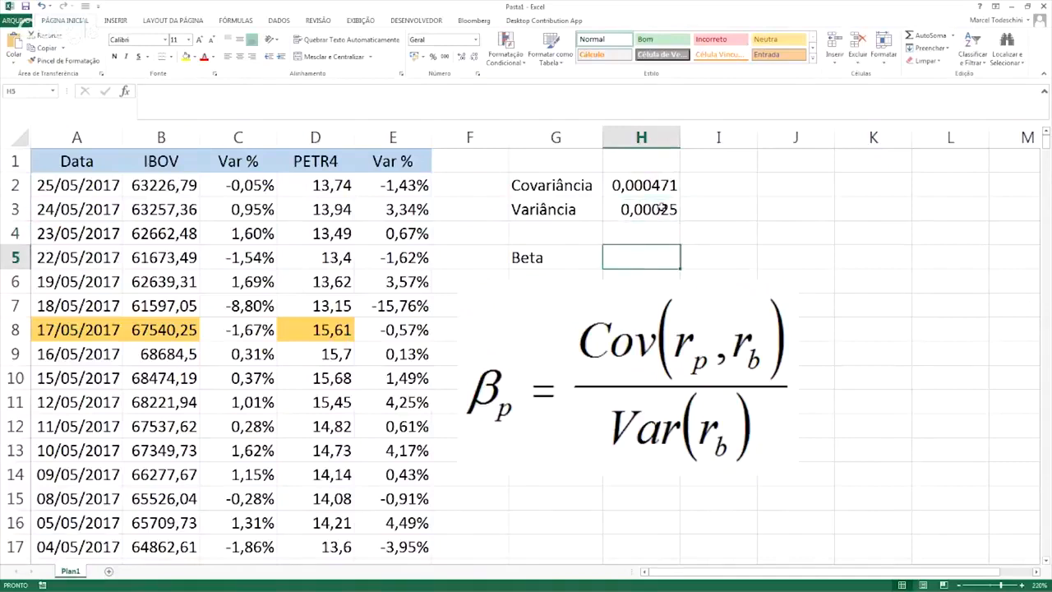
{"action": "type", "text": "="}
{"action": "key", "text": "Up"}
{"action": "key", "text": "Up"}
{"action": "key", "text": "Up"}
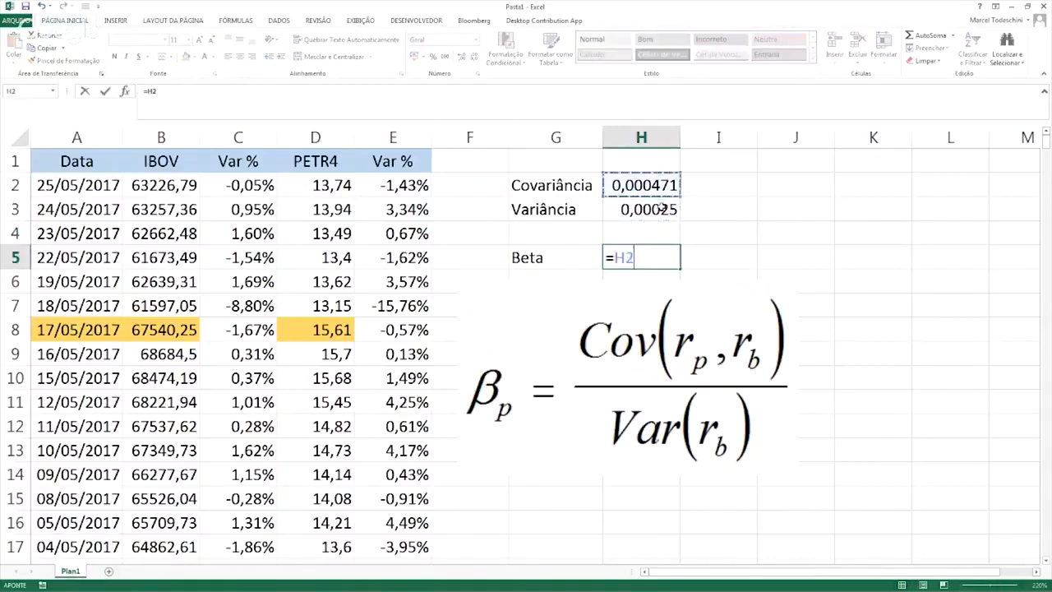
{"action": "type", "text": "/"}
{"action": "key", "text": "Up"}
{"action": "key", "text": "Up"}
{"action": "key", "text": "ctrl+Return"}
{"action": "key", "text": "Return"}
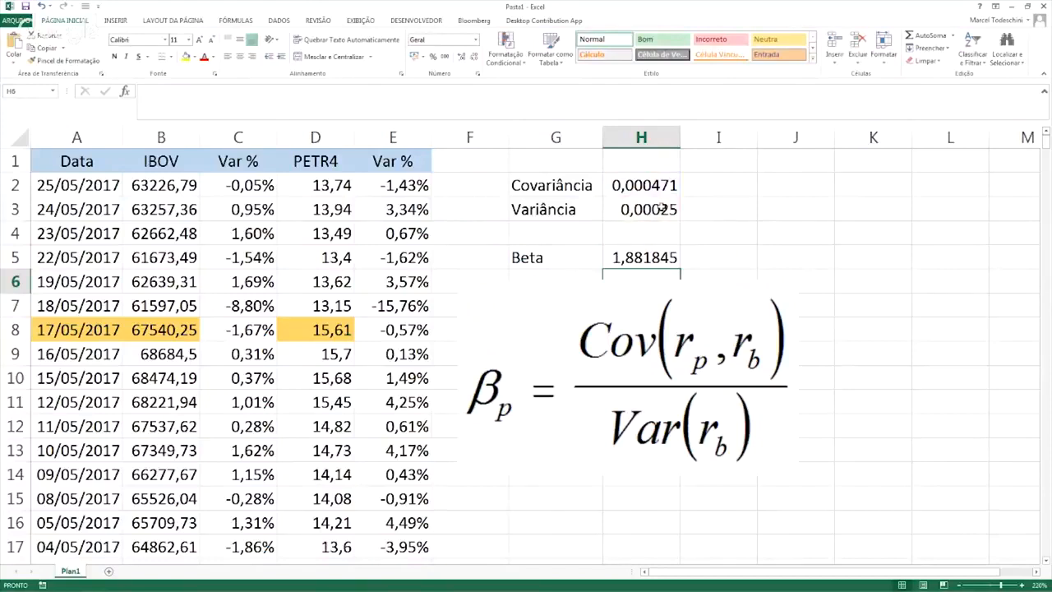
Highlight the Beta label and its result in G5:H5 with a yellow fill
{"action": "key", "text": "Up"}
{"action": "key", "text": "shift+Left"}
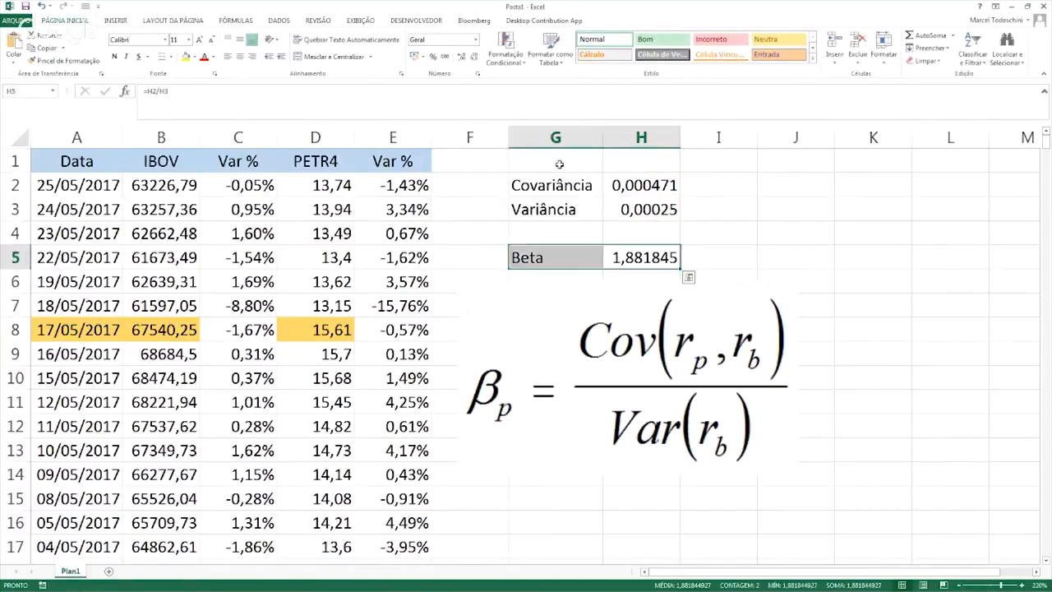
{"action": "left_click", "coordinate": [186, 56]}
{"action": "left_click", "coordinate": [787, 242]}
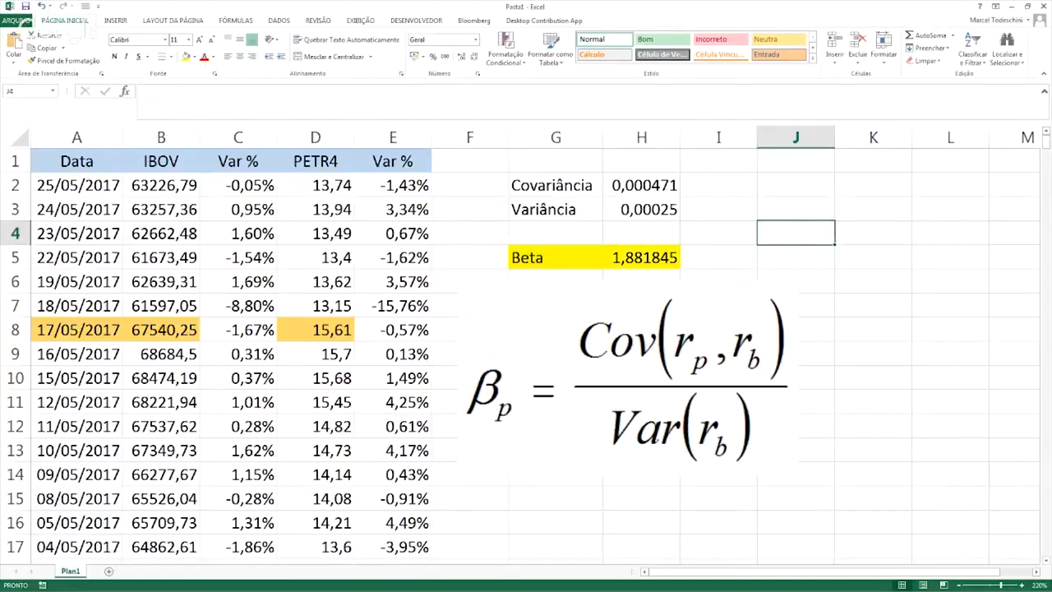
Review the Beta result in H5, the first date in A2 and the range used by the variance formula in H3
{"action": "key", "text": "Left"}
{"action": "key", "text": "Left"}
{"action": "key", "text": "Down"}
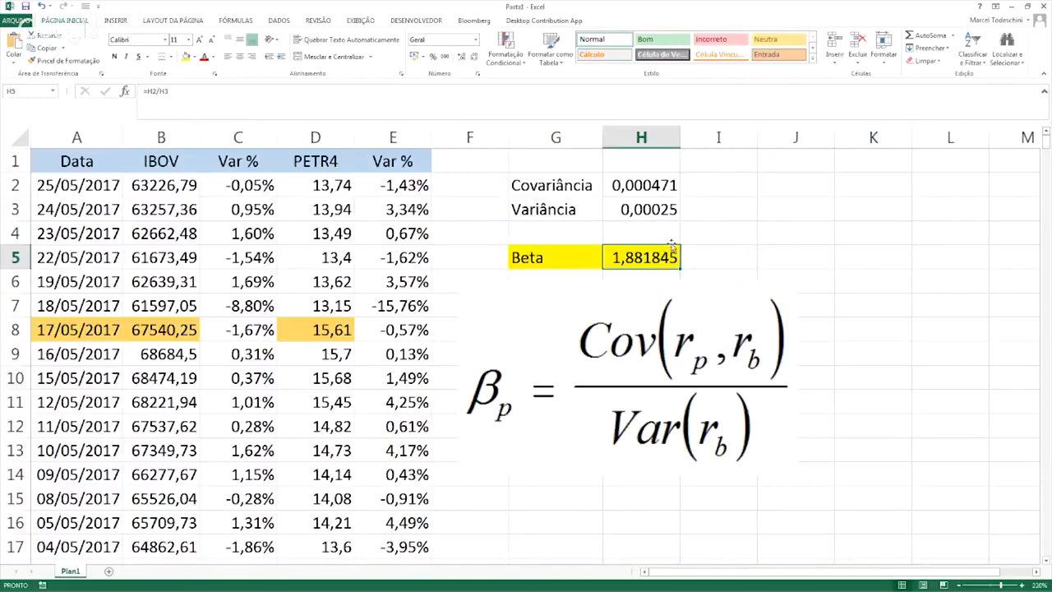
{"action": "left_click_drag", "start_coordinate": [666, 256], "coordinate": [543, 257]}
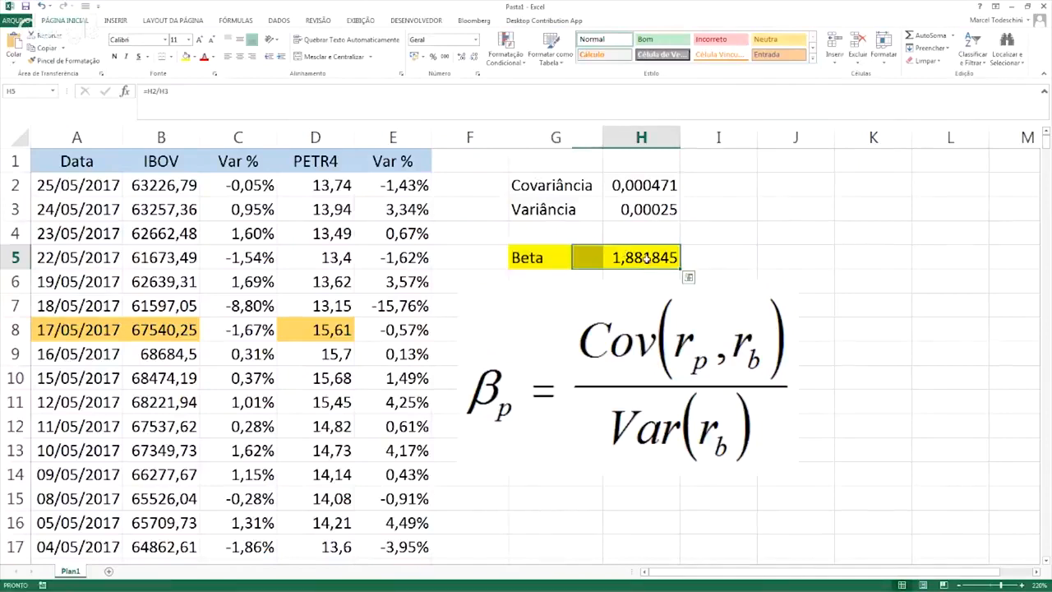
{"action": "left_click", "coordinate": [949, 214]}
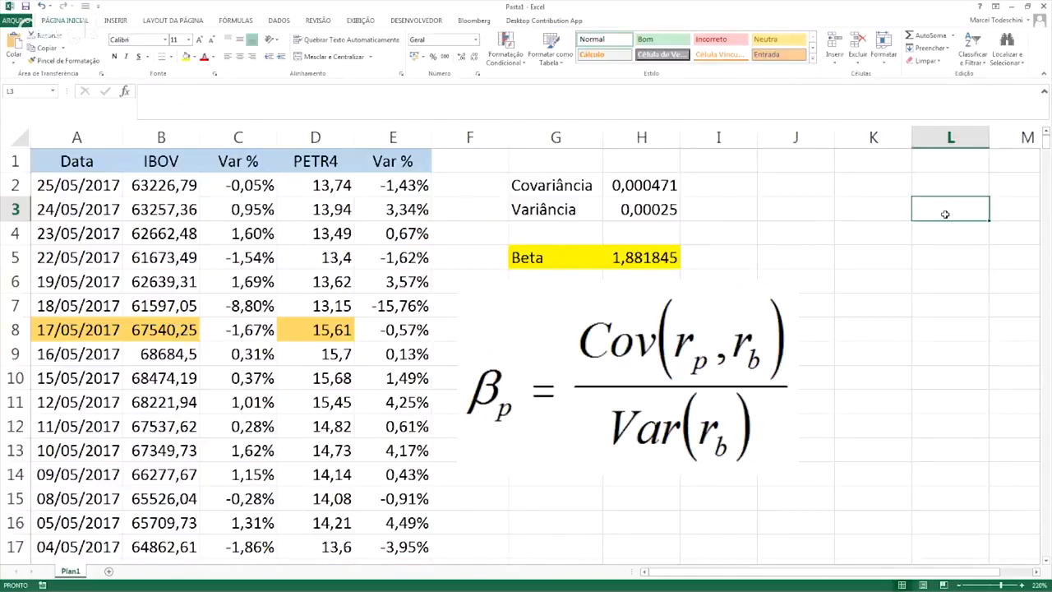
{"action": "left_click", "coordinate": [660, 256]}
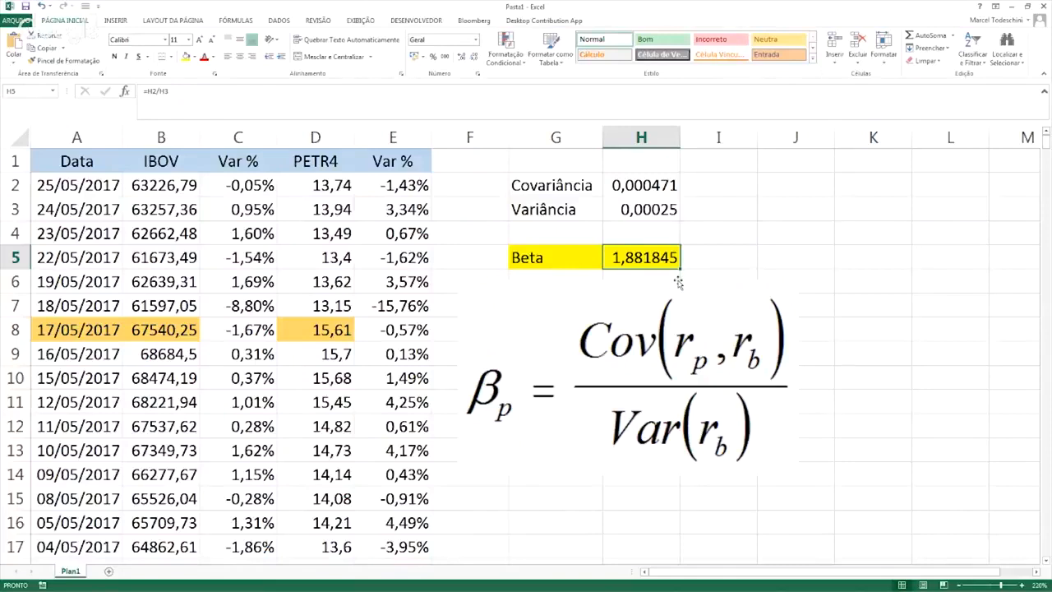
{"action": "left_click", "coordinate": [76, 192]}
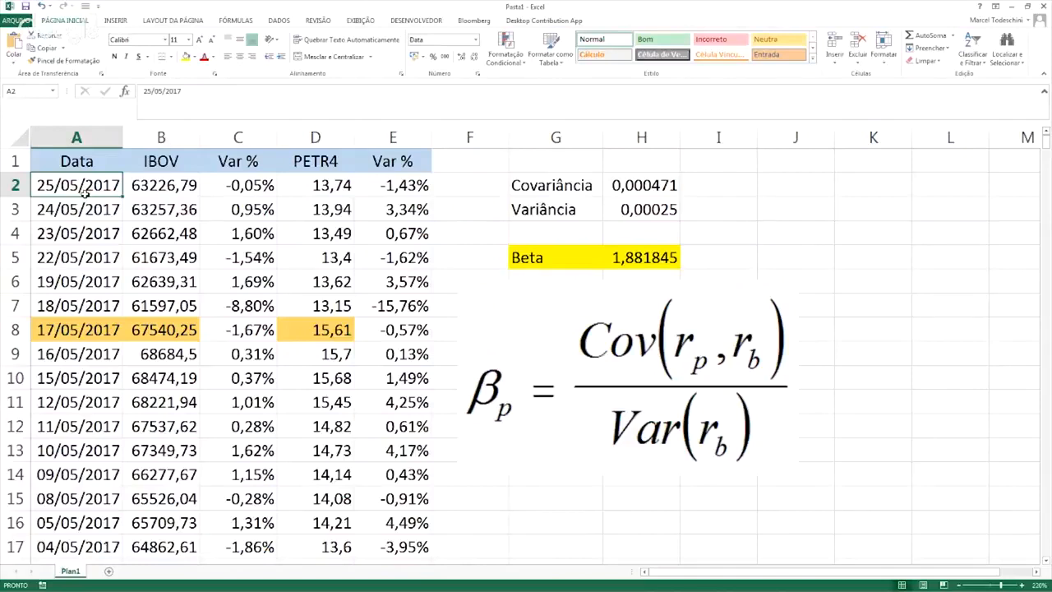
{"action": "left_click", "coordinate": [698, 209]}
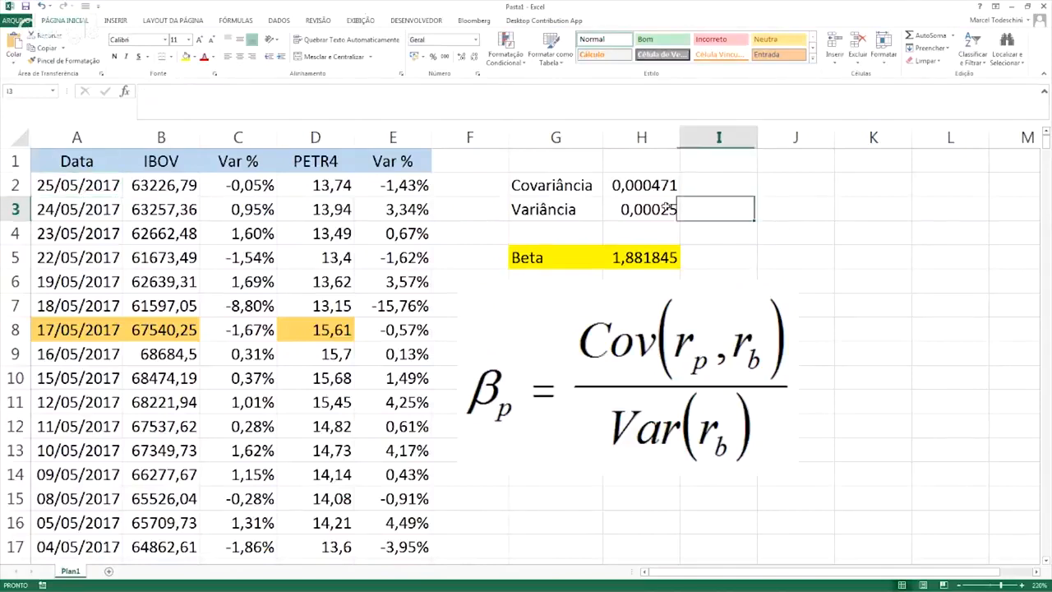
{"action": "left_click", "coordinate": [670, 219]}
{"action": "key", "text": "F2"}
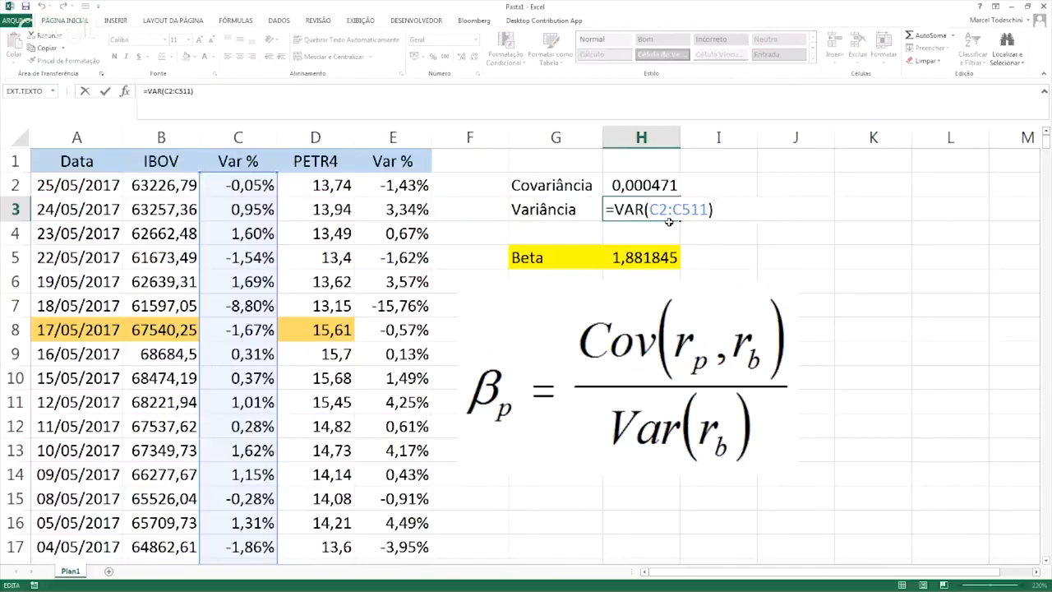
{"action": "key", "text": "Return"}
Copy the covariance formula from H2 to I2 and swap its ranges to =COVAR(E2:E511;C2:C511)
{"action": "key", "text": "Up"}
{"action": "key", "text": "Up"}
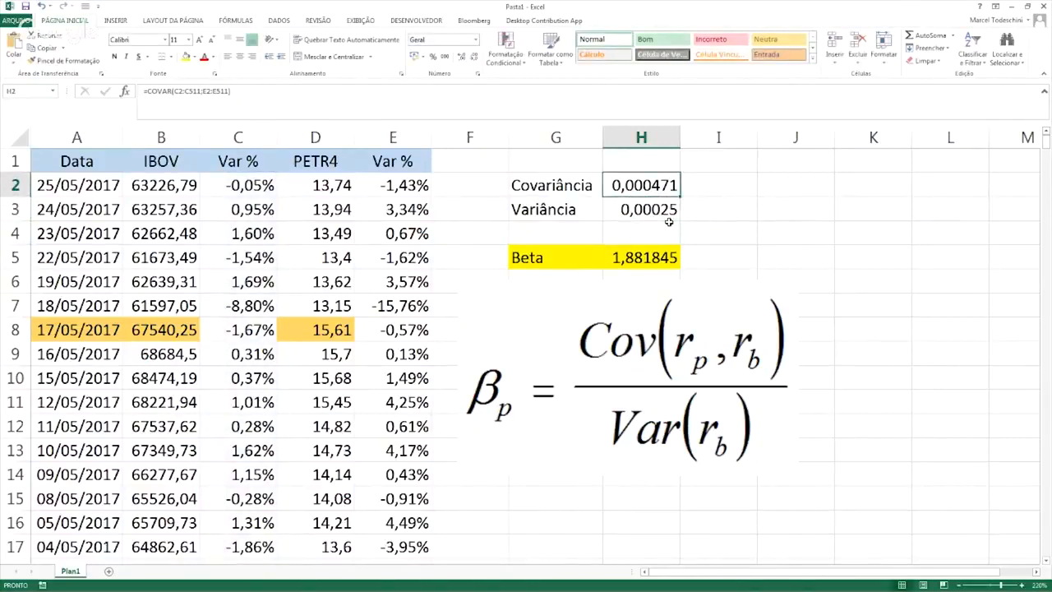
{"action": "key", "text": "ctrl+c"}
{"action": "key", "text": "Right"}
{"action": "key", "text": "ctrl+v"}
{"action": "key", "text": "F2"}
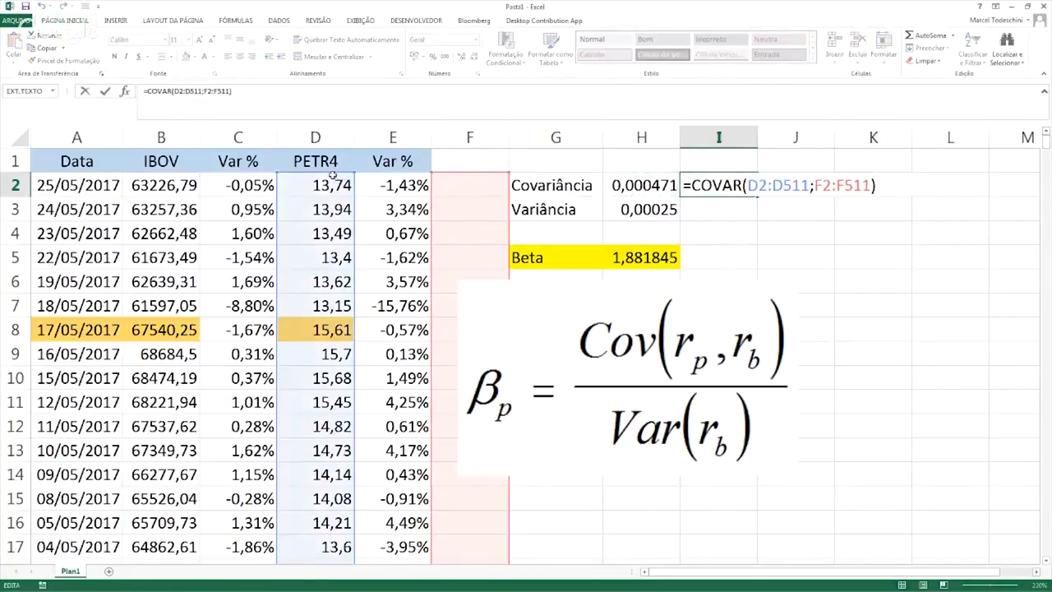
{"action": "left_click_drag", "start_coordinate": [333, 176], "coordinate": [263, 184]}
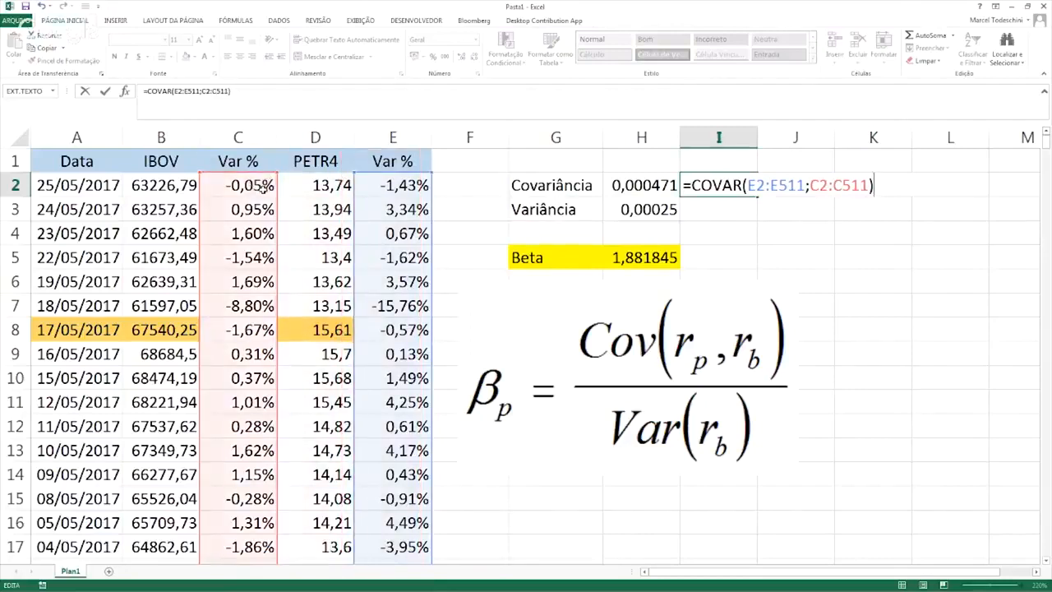
{"action": "key", "text": "Return"}
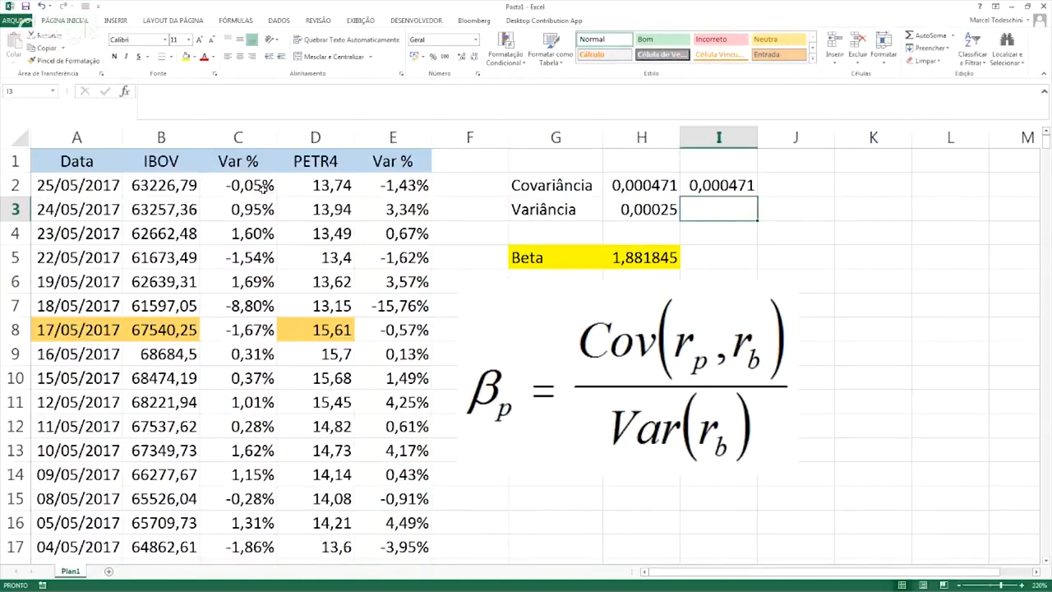
Compare the range order of the covariance formulas in H2 and I2, and clear the test formula from I2
{"action": "key", "text": "Up"}
{"action": "key", "text": "shift+Left"}
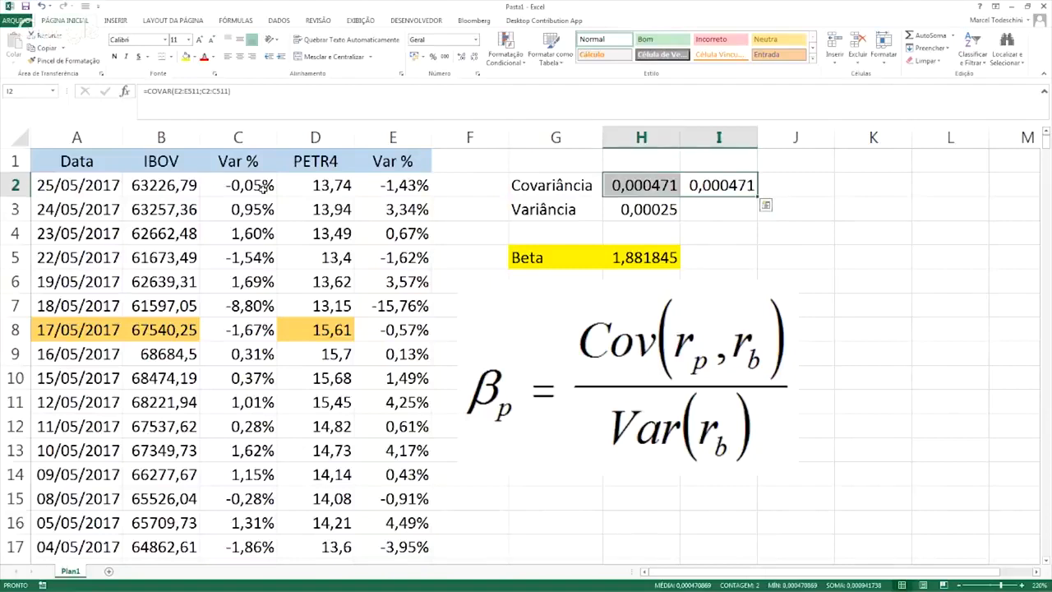
{"action": "key", "text": "Left"}
{"action": "key", "text": "F2"}
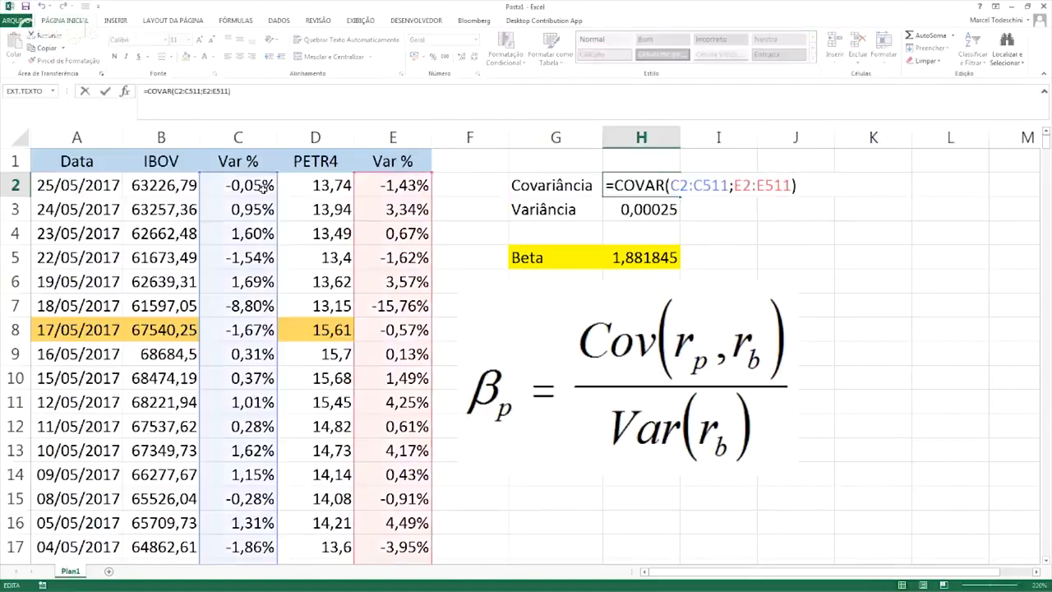
{"action": "key", "text": "Tab"}
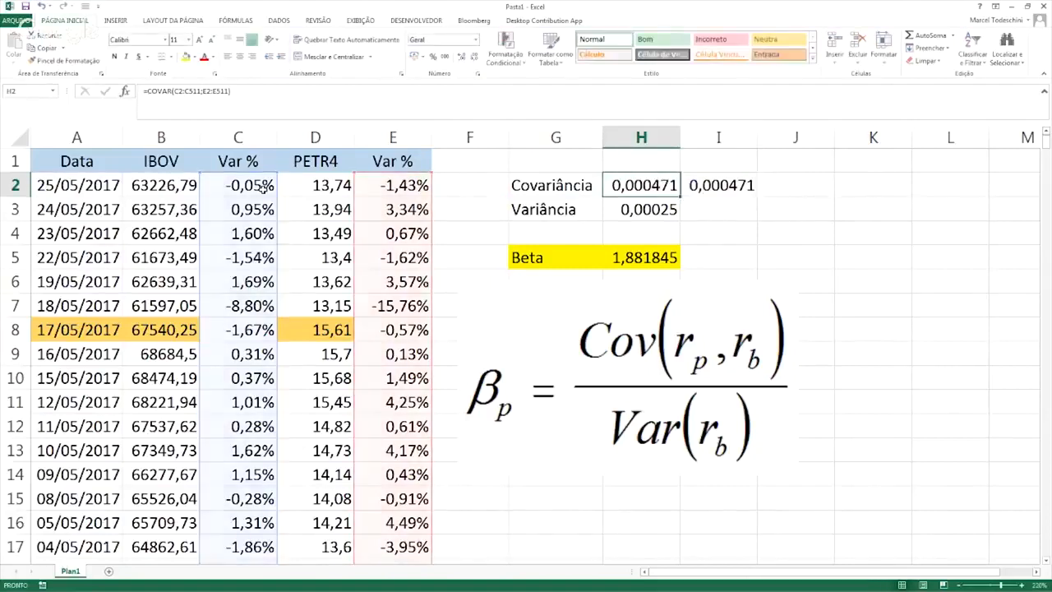
{"action": "key", "text": "F2"}
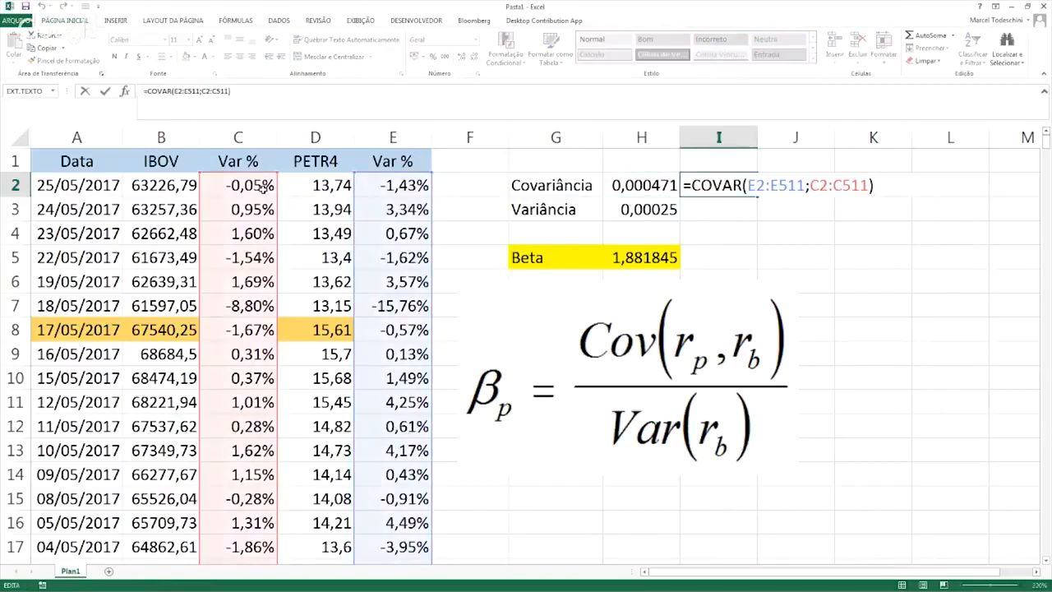
{"action": "key", "text": "Escape"}
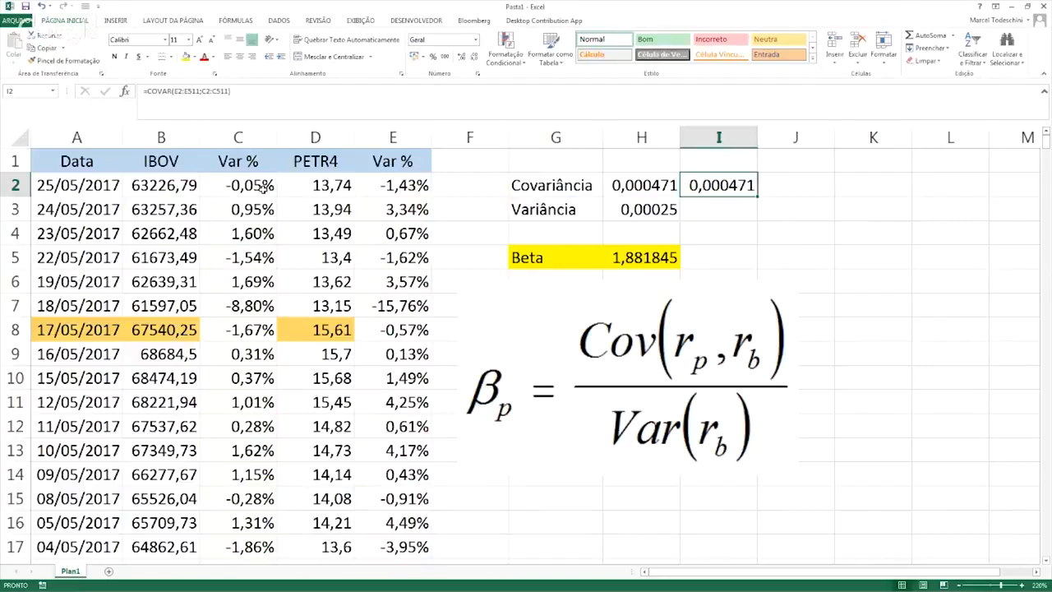
{"action": "key", "text": "Delete"}
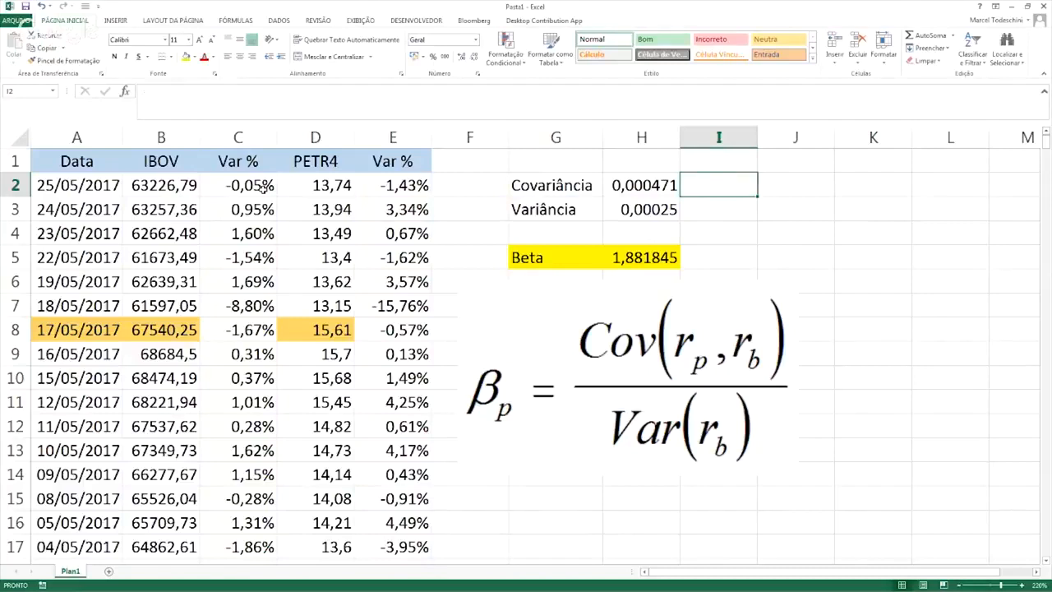
Open the Beta formula in H5 for editing and remove everything after the equals sign
{"action": "key", "text": "Left"}
{"action": "key", "text": "Down"}
{"action": "key", "text": "Down"}
{"action": "key", "text": "Down"}
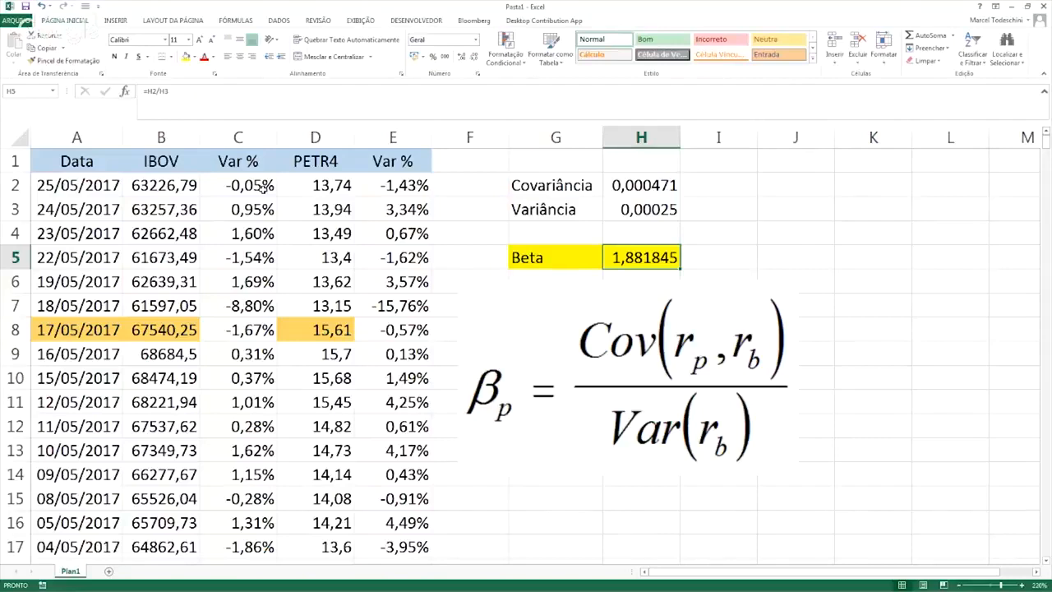
{"action": "key", "text": "F2"}
{"action": "key", "text": "shift+Left"}
{"action": "key", "text": "shift+Left"}
{"action": "key", "text": "shift+Left"}
{"action": "key", "text": "shift+Left"}
{"action": "key", "text": "shift+Left"}
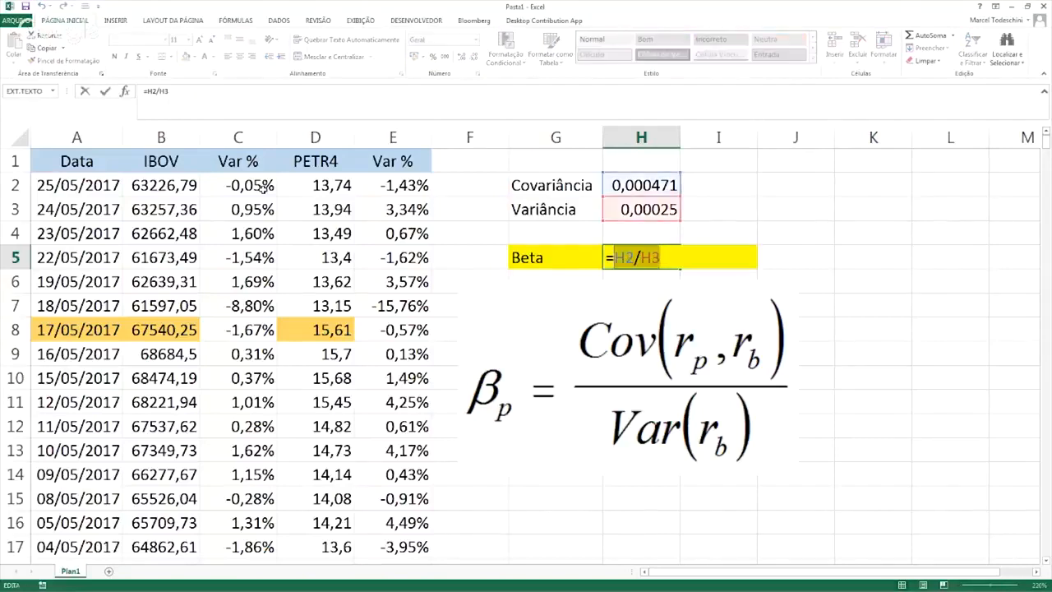
{"action": "key", "text": "BackSpace"}
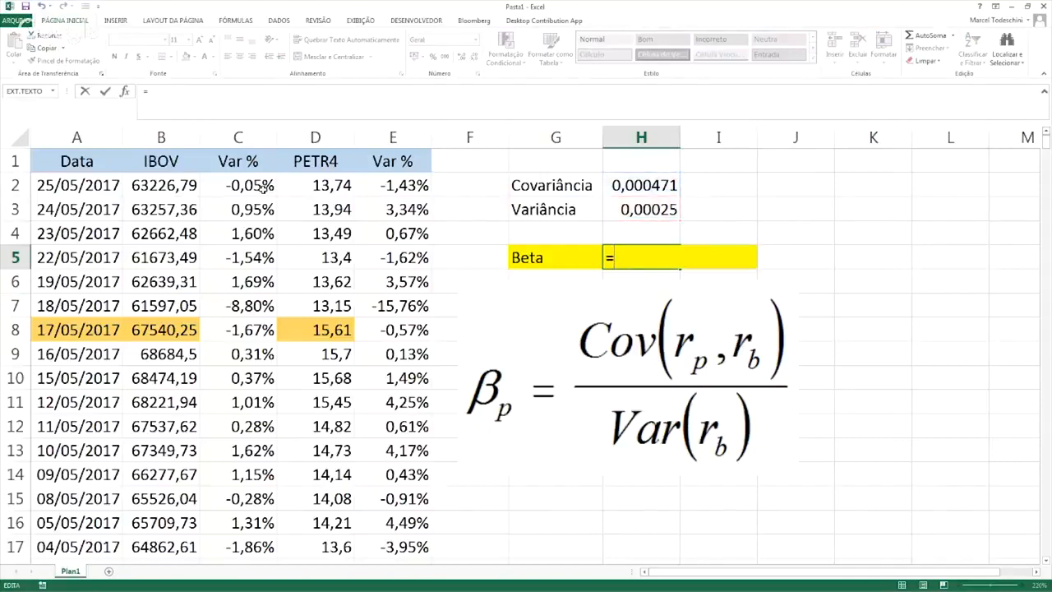
Enter COVAR of the IBOV variations C2:C511 and the PETR4 variations E2:E511 as the numerator in H5
{"action": "type", "text": "COVAR"}
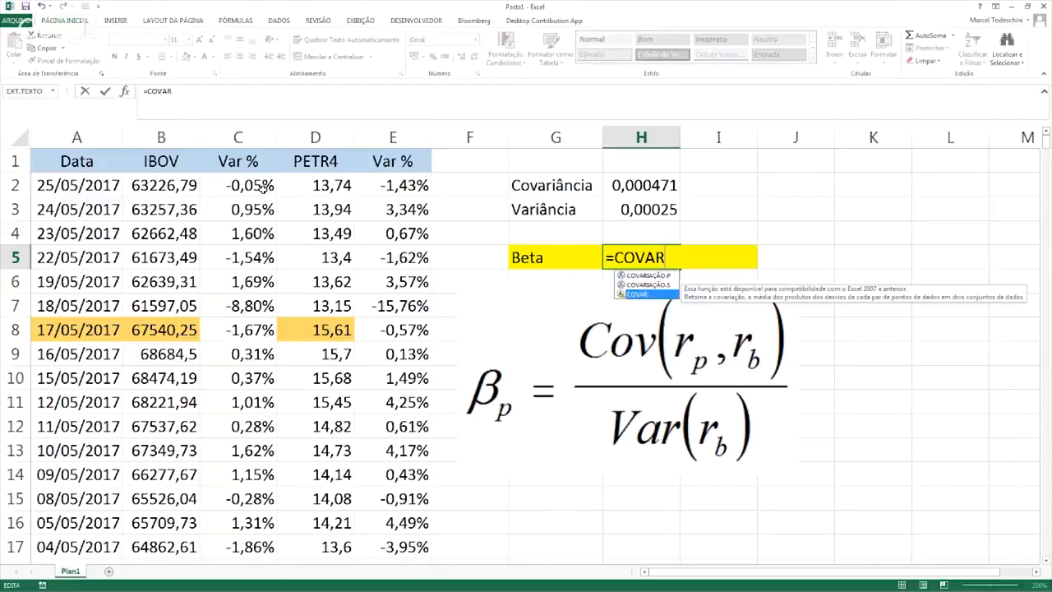
{"action": "type", "text": "("}
{"action": "left_click", "coordinate": [263, 186]}
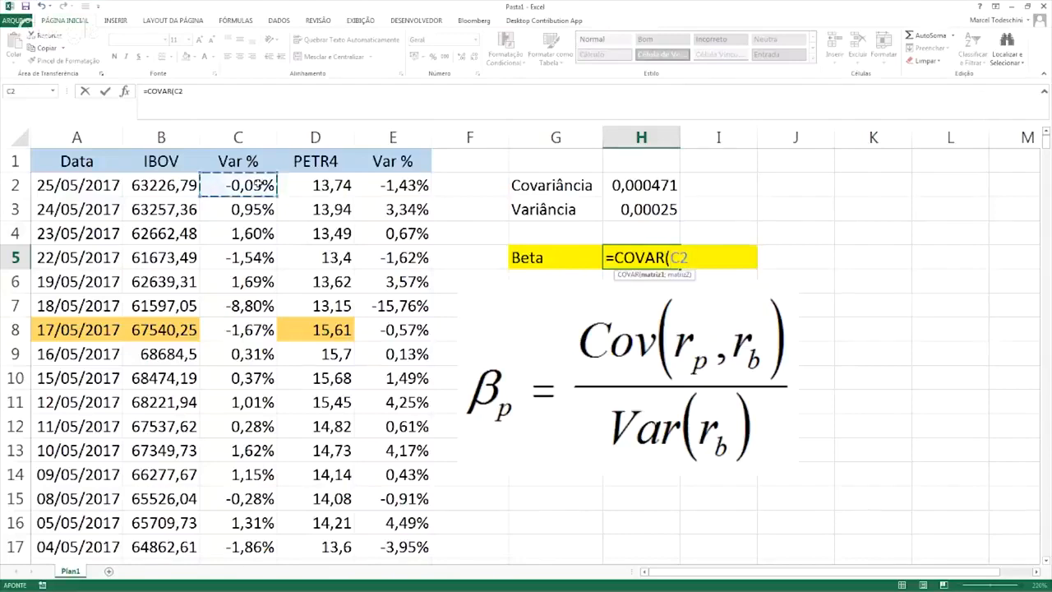
{"action": "key", "text": "ctrl+shift+Down"}
{"action": "type", "text": ";"}
{"action": "key", "text": "Left"}
{"action": "key", "text": "Left"}
{"action": "key", "text": "Left"}
{"action": "key", "text": "Up"}
{"action": "key", "text": "Up"}
{"action": "key", "text": "Up"}
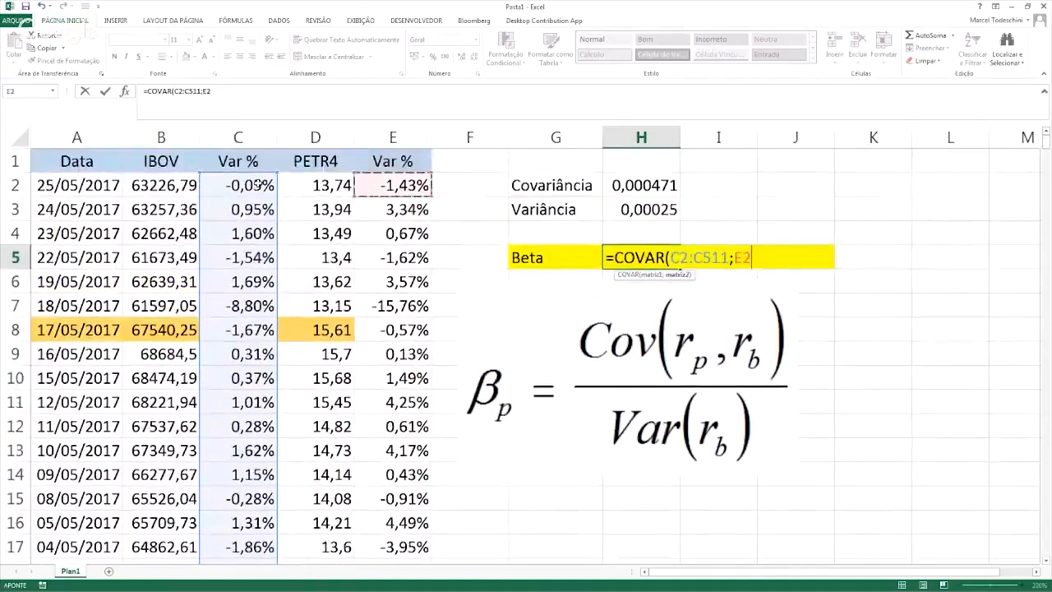
{"action": "key", "text": "ctrl+shift+Down"}
Divide the covariance in H5 by VAR(C2:C511) and complete the formula, accepting the proposed closing-parenthesis correction
{"action": "type", "text": ") /"}
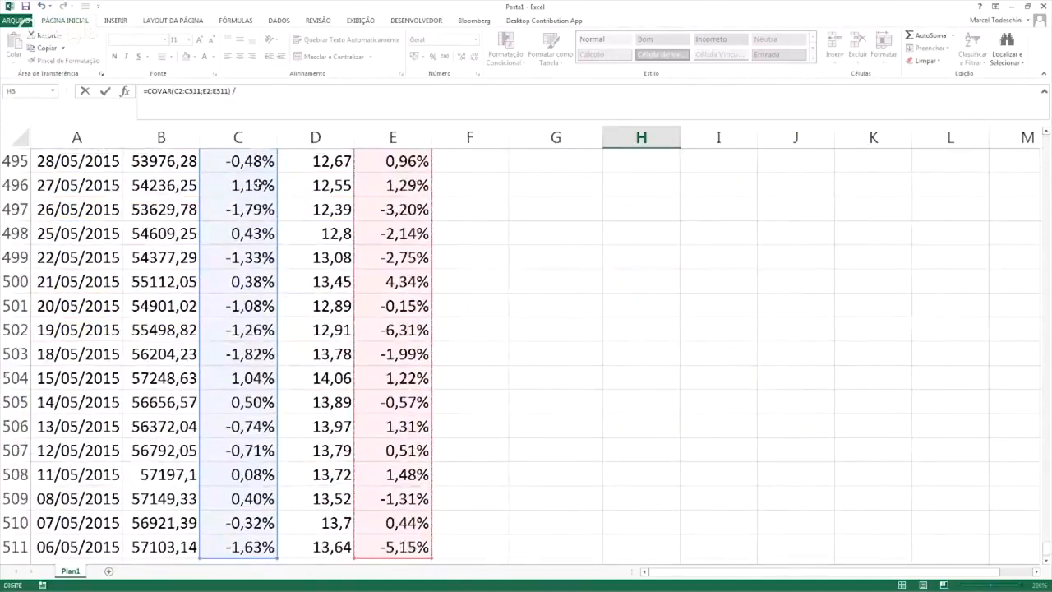
{"action": "type", "text": " VAR("}
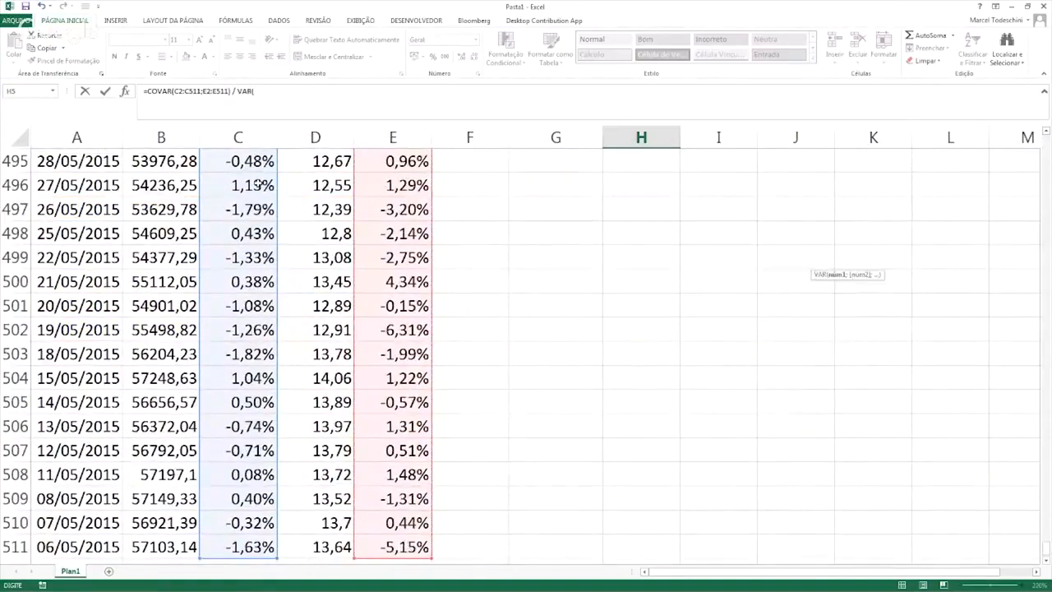
{"action": "key", "text": "Left"}
{"action": "key", "text": "Left"}
{"action": "key", "text": "Up"}
{"action": "key", "text": "Left"}
{"action": "key", "text": "Left"}
{"action": "key", "text": "Left"}
{"action": "key", "text": "Up"}
{"action": "key", "text": "Up"}
{"action": "key", "text": "Up"}
{"action": "key", "text": "Left"}
{"action": "left_click", "coordinate": [259, 182]}
{"action": "key", "text": "ctrl+shift+Down"}
{"action": "key", "text": "Return"}
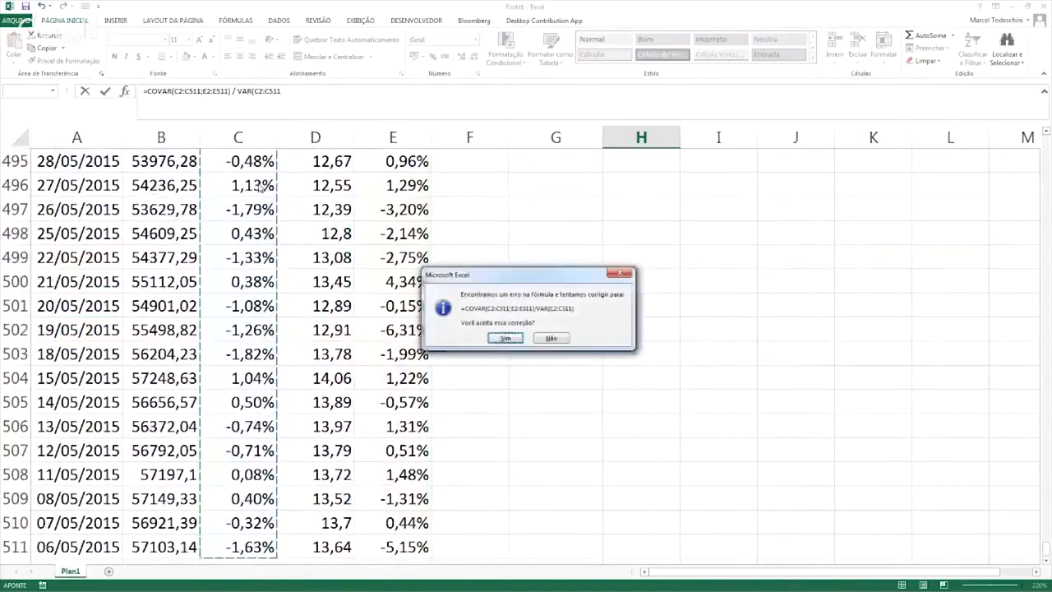
{"action": "key", "text": "Return"}
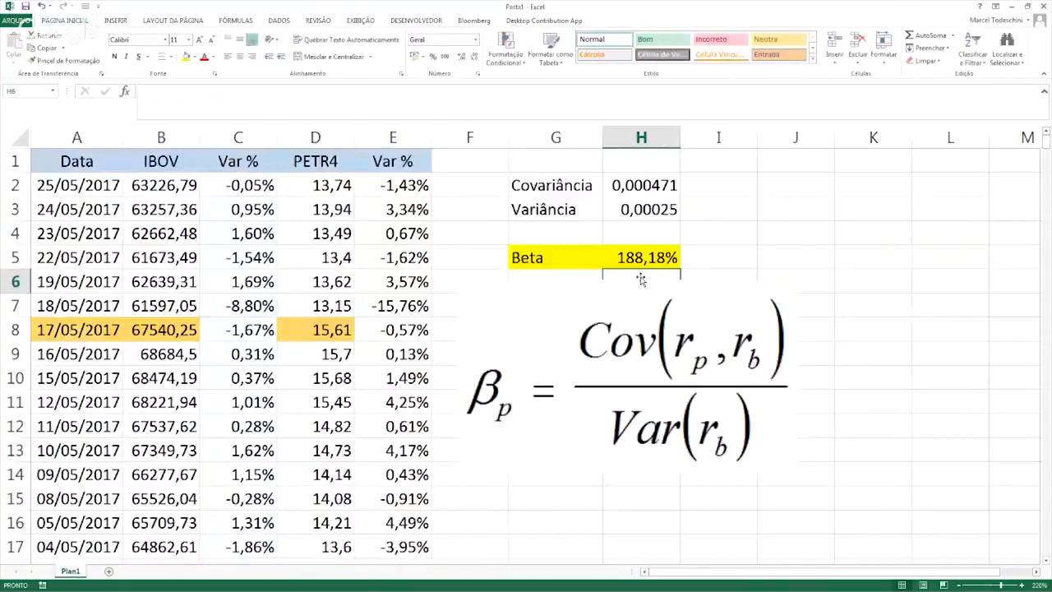
Format the Beta result in H5 with the comma number style
{"action": "left_click", "coordinate": [638, 254]}
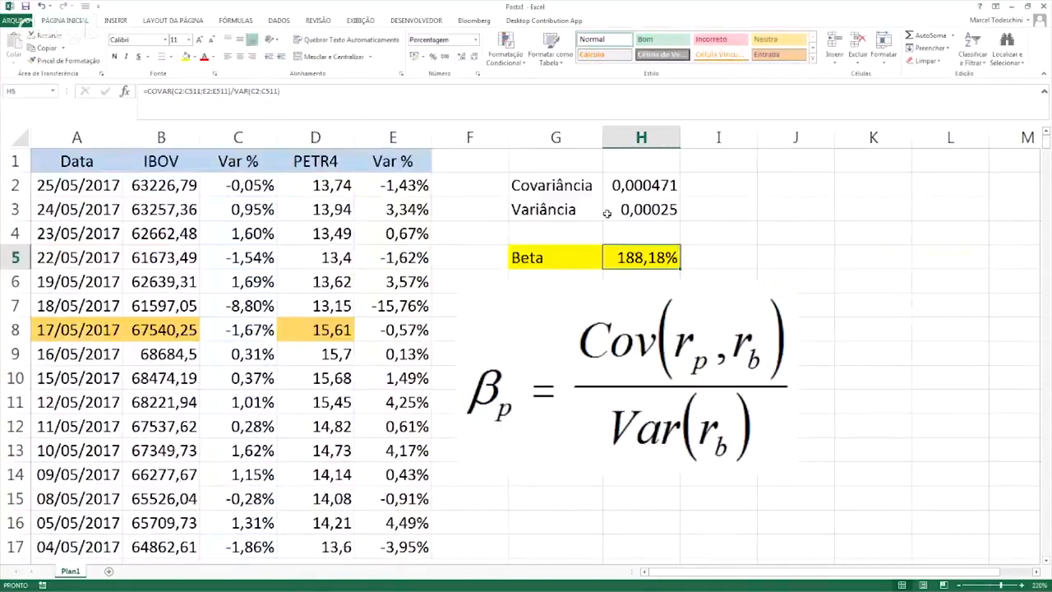
{"action": "left_click", "coordinate": [444, 56]}
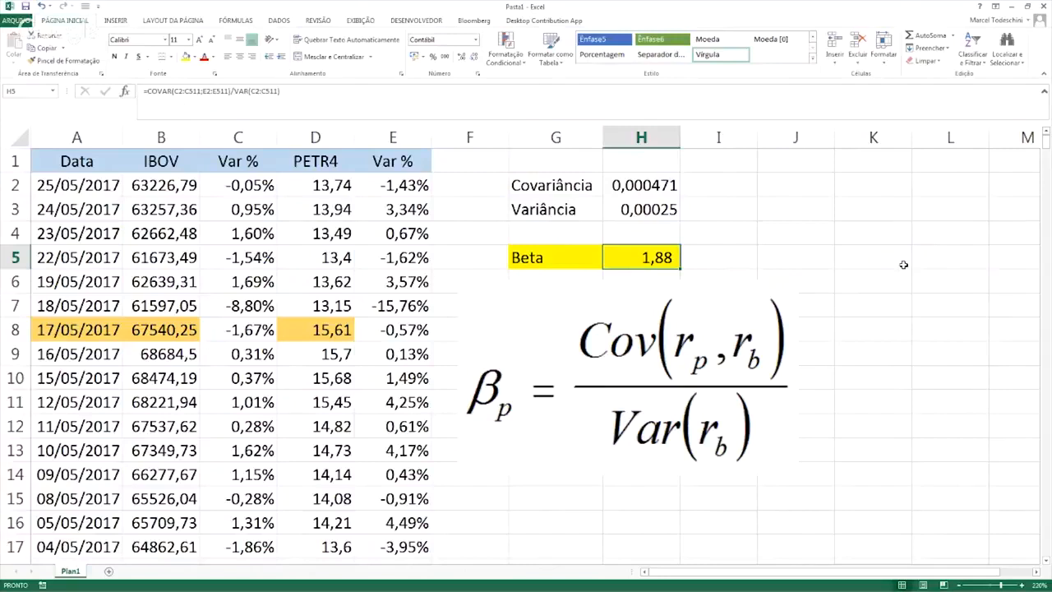
Start a COVAR formula in J2 with the IBOV variations C2:C511 as its first array
{"action": "left_click", "coordinate": [798, 184]}
{"action": "type", "text": "c"}
{"action": "key", "text": "BackSpace"}
{"action": "type", "text": "=covar("}
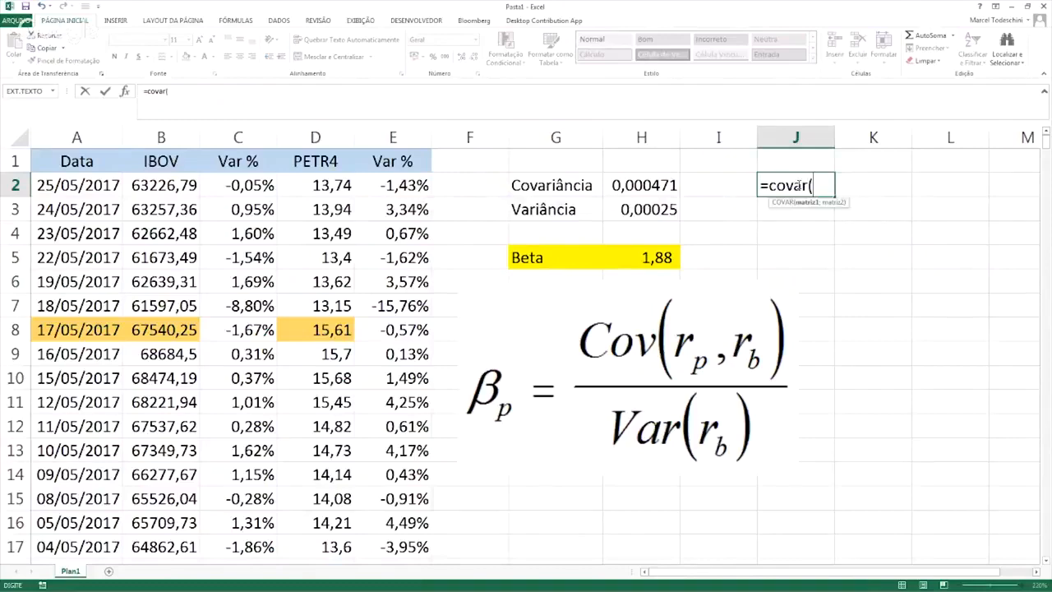
{"action": "left_click", "coordinate": [255, 452]}
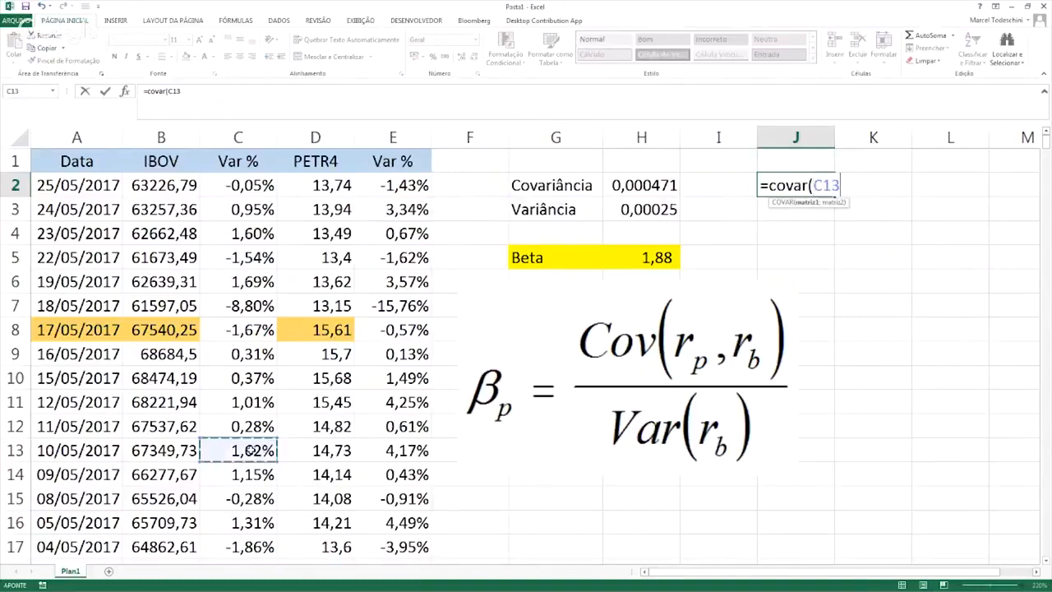
{"action": "key", "text": "ctrl+Down"}
{"action": "key", "text": "ctrl+shift+Up"}
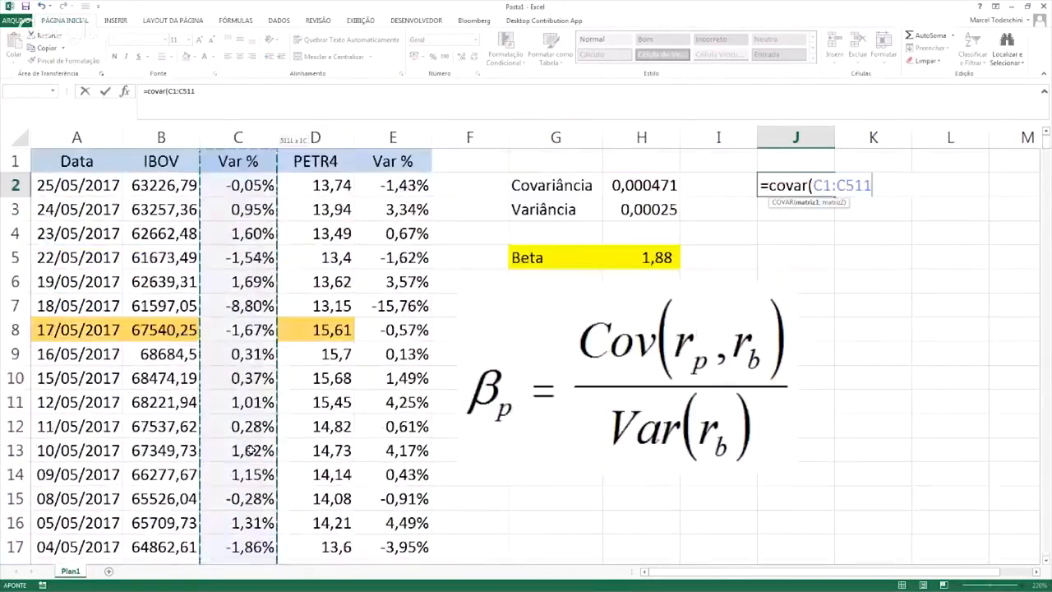
{"action": "key", "text": "shift+Down"}
{"action": "type", "text": ";"}
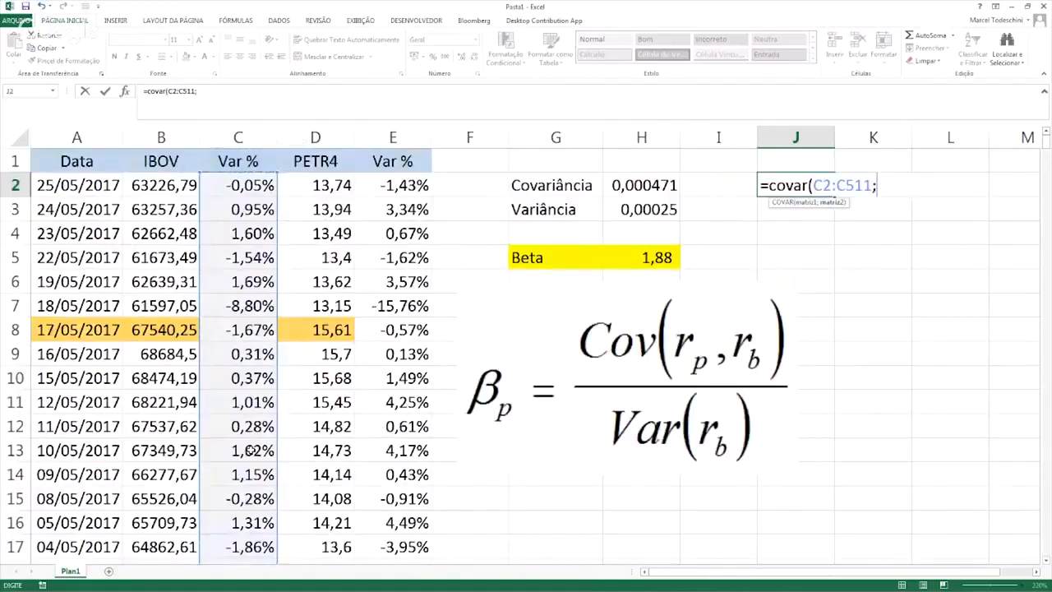
Add the PETR4 variations E2:E511 as the second array of the COVAR formula in J2 and complete it
{"action": "left_click", "coordinate": [403, 523]}
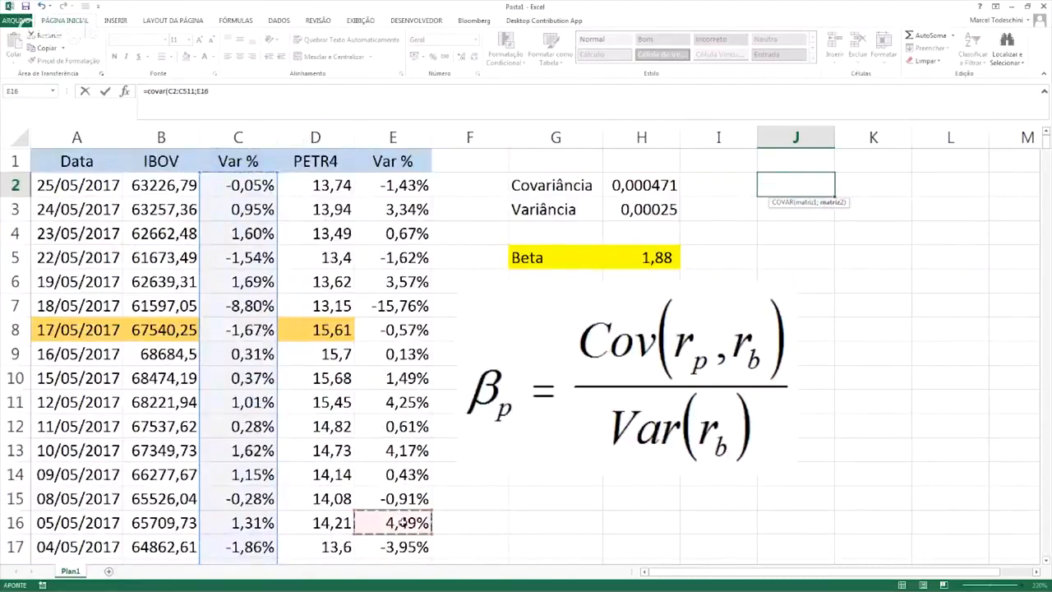
{"action": "key", "text": "ctrl+Down"}
{"action": "key", "text": "ctrl+shift+Up"}
{"action": "key", "text": "shift+Down"}
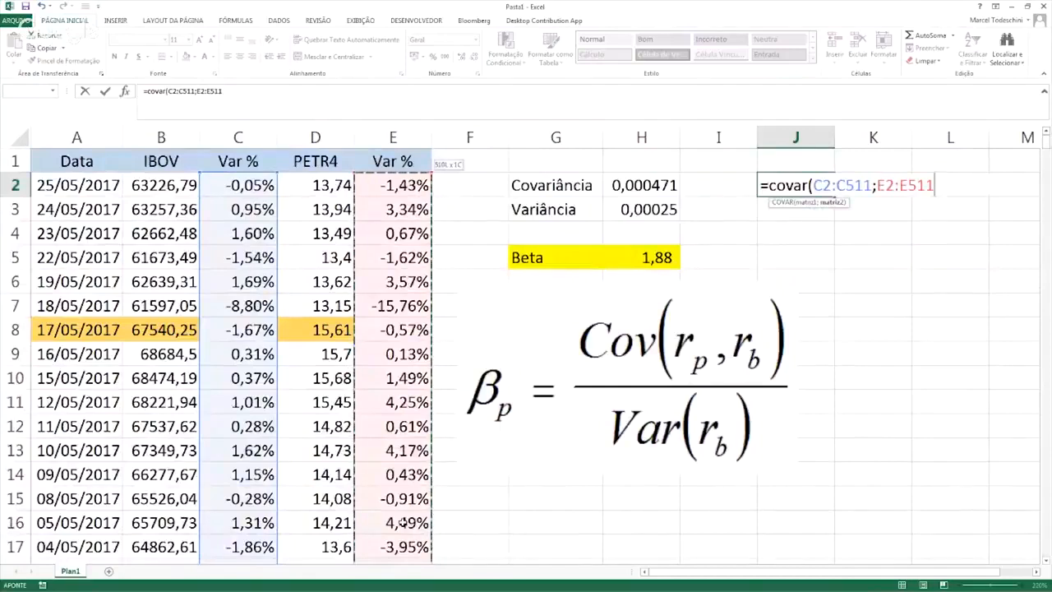
{"action": "key", "text": "Return"}
{"action": "key", "text": "Up"}
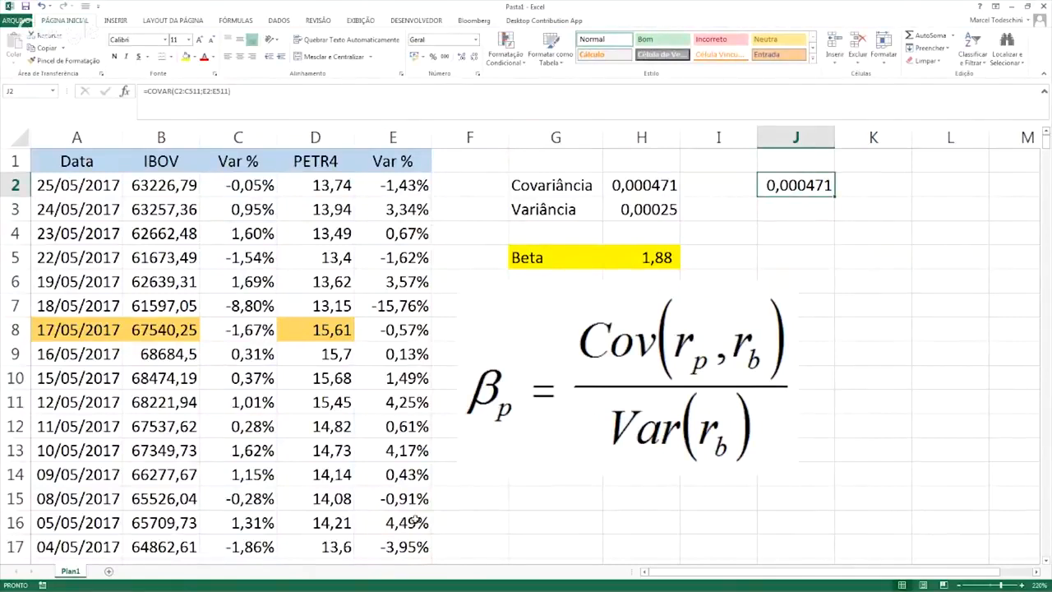
Highlight the matching IBOV and PETR4 variations in columns C and E for rows 2 to 5 and row 12
{"action": "left_click", "coordinate": [247, 185]}
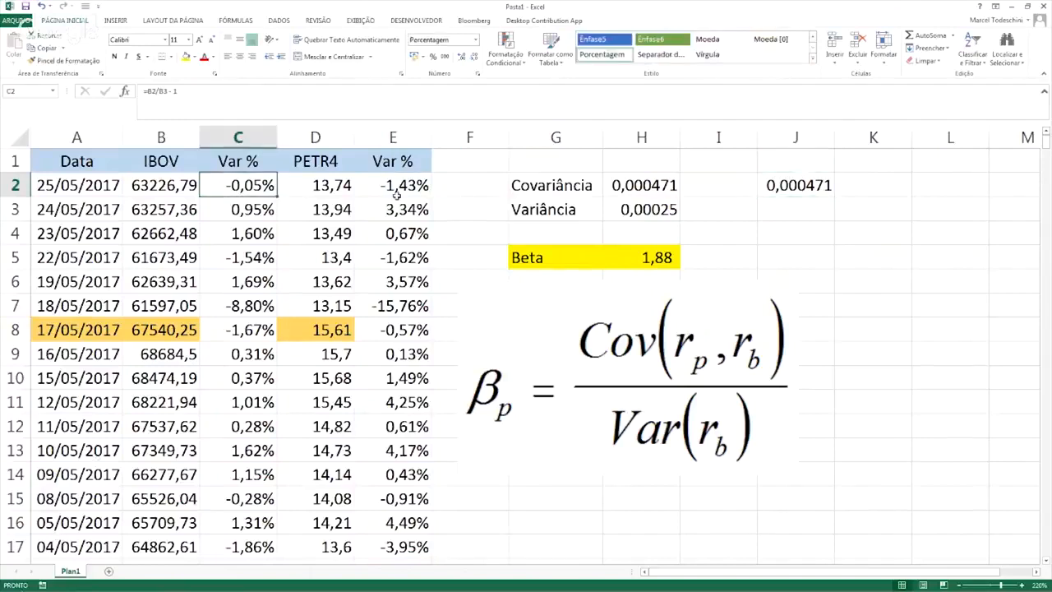
{"action": "left_click", "coordinate": [400, 186], "text": "ctrl"}
{"action": "left_click", "coordinate": [251, 210], "text": "ctrl"}
{"action": "left_click", "coordinate": [407, 210], "text": "ctrl"}
{"action": "left_click", "coordinate": [257, 234], "text": "ctrl"}
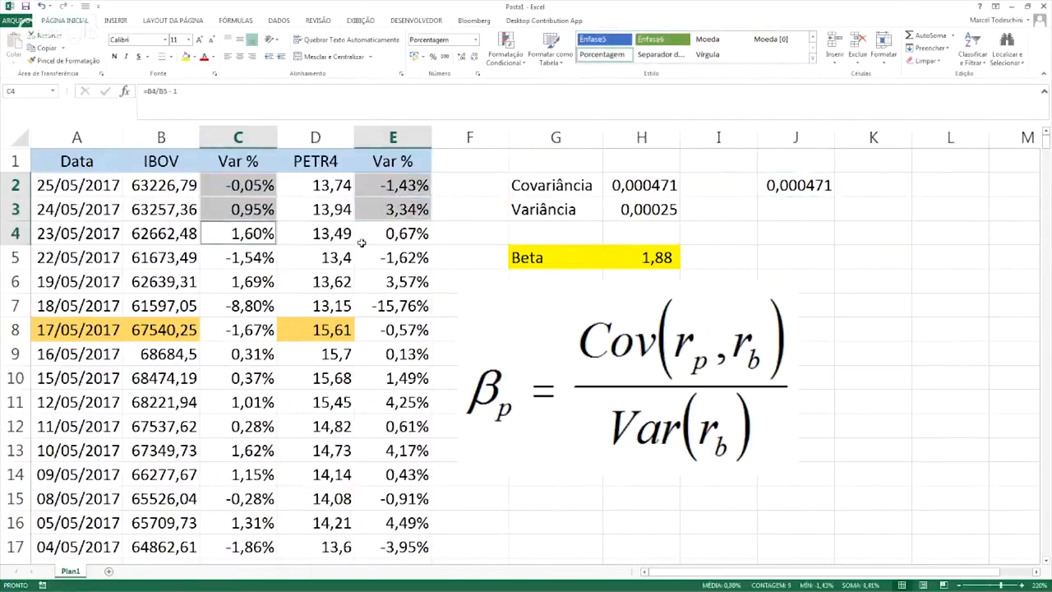
{"action": "left_click", "coordinate": [393, 234], "text": "ctrl"}
{"action": "left_click", "coordinate": [251, 258], "text": "ctrl"}
{"action": "left_click", "coordinate": [409, 259], "text": "ctrl"}
{"action": "left_click", "coordinate": [231, 427], "text": "ctrl"}
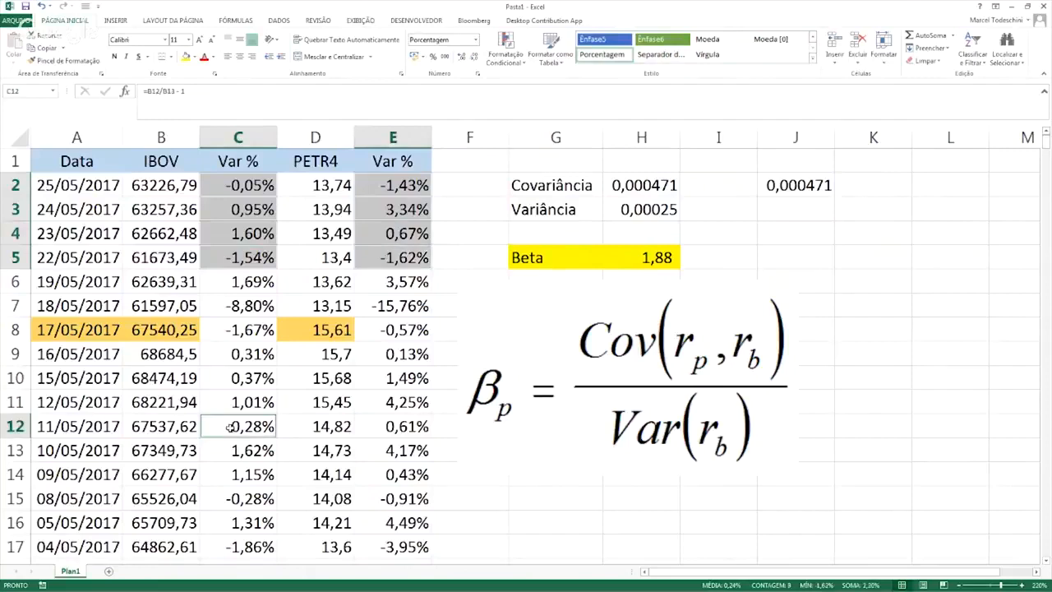
{"action": "left_click", "coordinate": [409, 426], "text": "ctrl"}
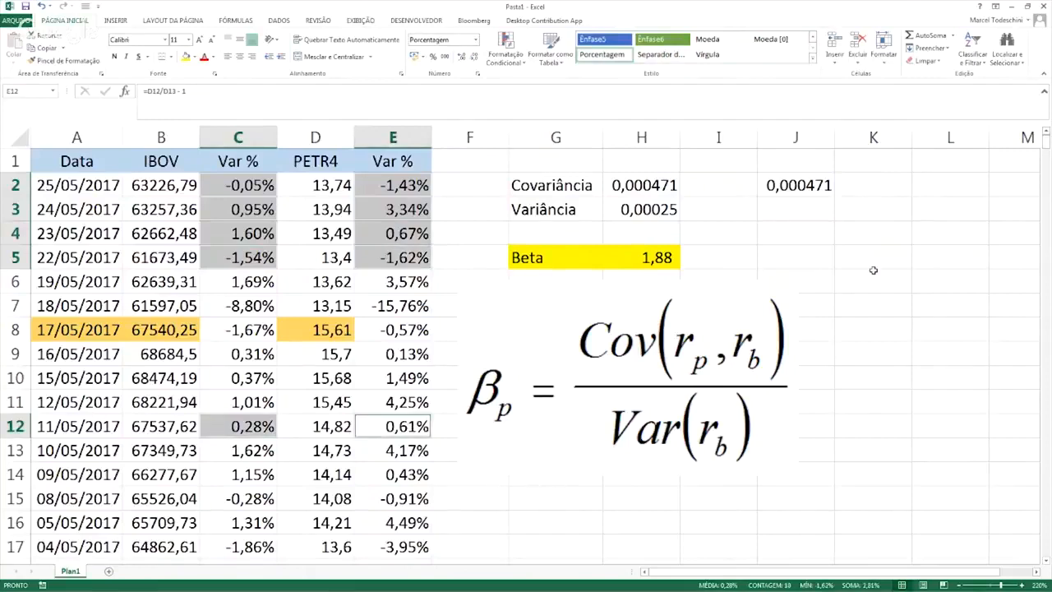
Clear the trial value 1 from J3 and the COVAR formula from J2
{"action": "left_click", "coordinate": [903, 284]}
{"action": "left_click", "coordinate": [820, 212]}
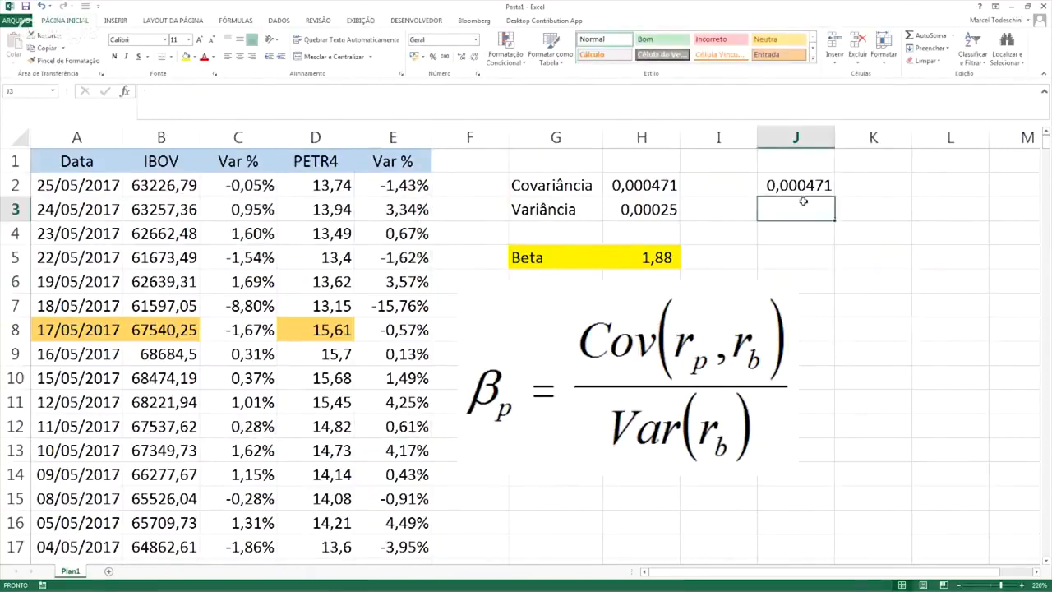
{"action": "type", "text": "1"}
{"action": "key", "text": "ctrl+Return"}
{"action": "key", "text": "Delete"}
{"action": "key", "text": "Up"}
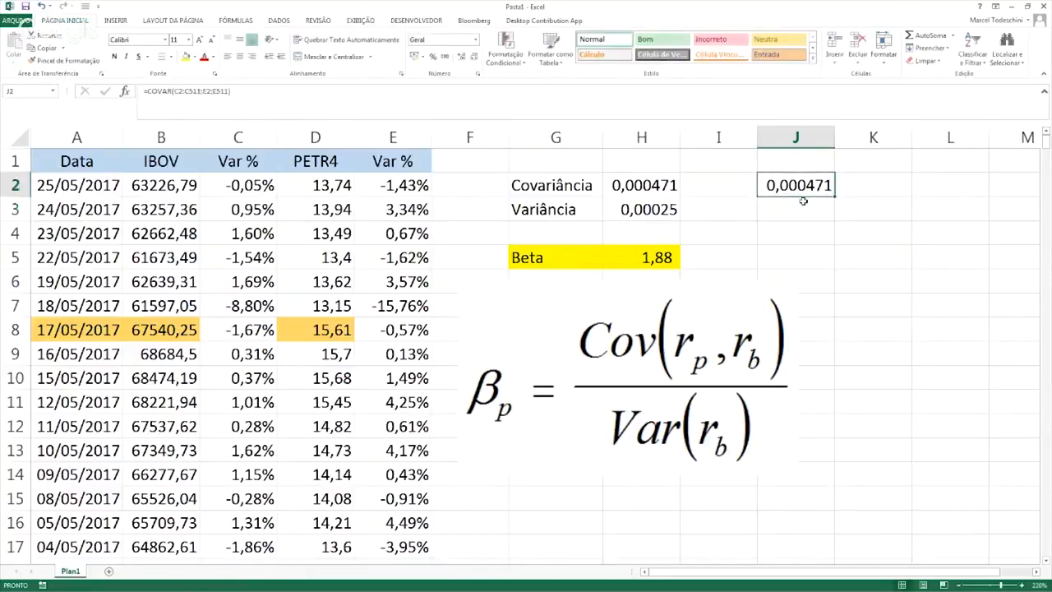
{"action": "key", "text": "Delete"}
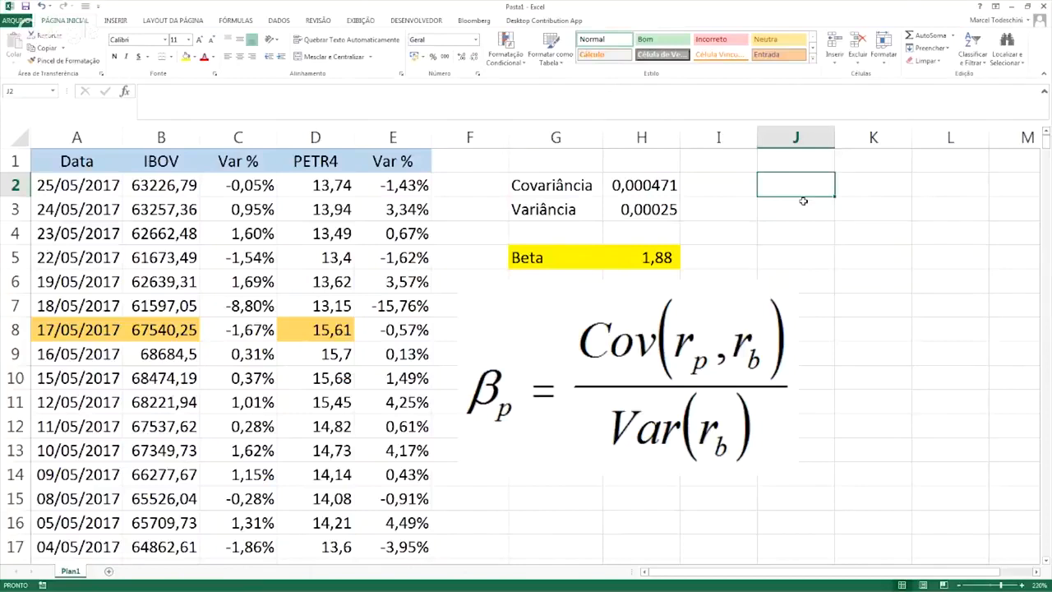
Open the function arguments of the covariance formula in H2 and reverse the first array to C511:C2
{"action": "key", "text": "Left"}
{"action": "key", "text": "Left"}
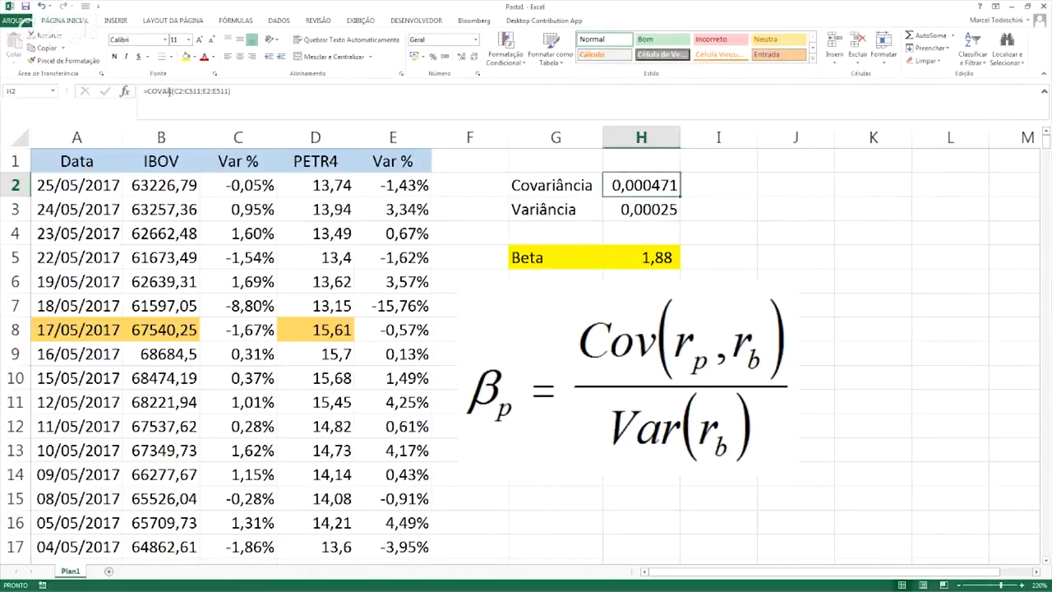
{"action": "left_click", "coordinate": [124, 91]}
{"action": "left_click", "coordinate": [638, 303]}
{"action": "key", "text": "BackSpace"}
{"action": "type", "text": "511"}
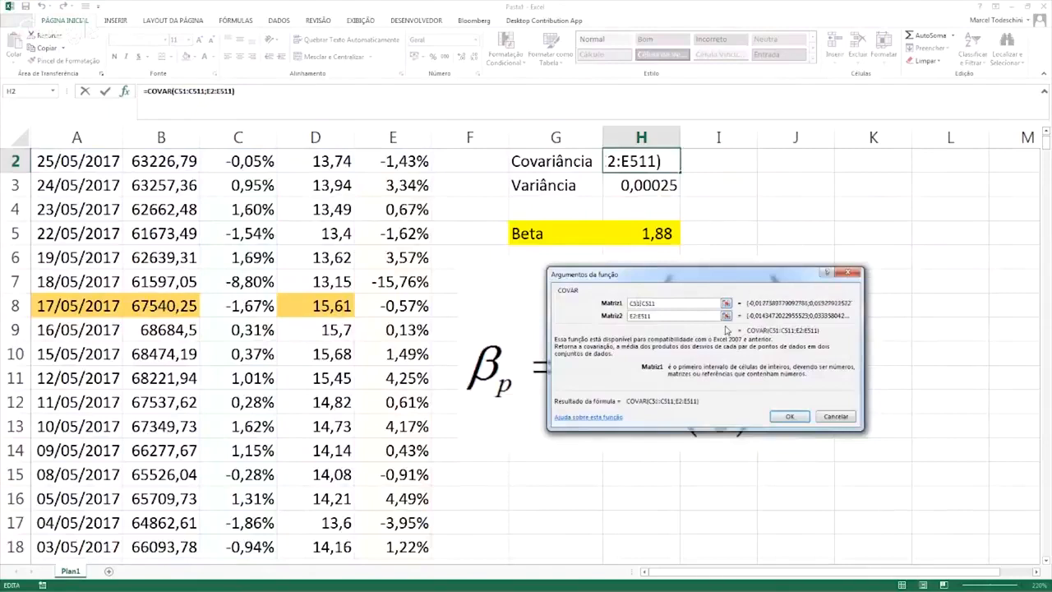
{"action": "key", "text": "BackSpace"}
{"action": "key", "text": "BackSpace"}
{"action": "key", "text": "BackSpace"}
{"action": "type", "text": "2"}
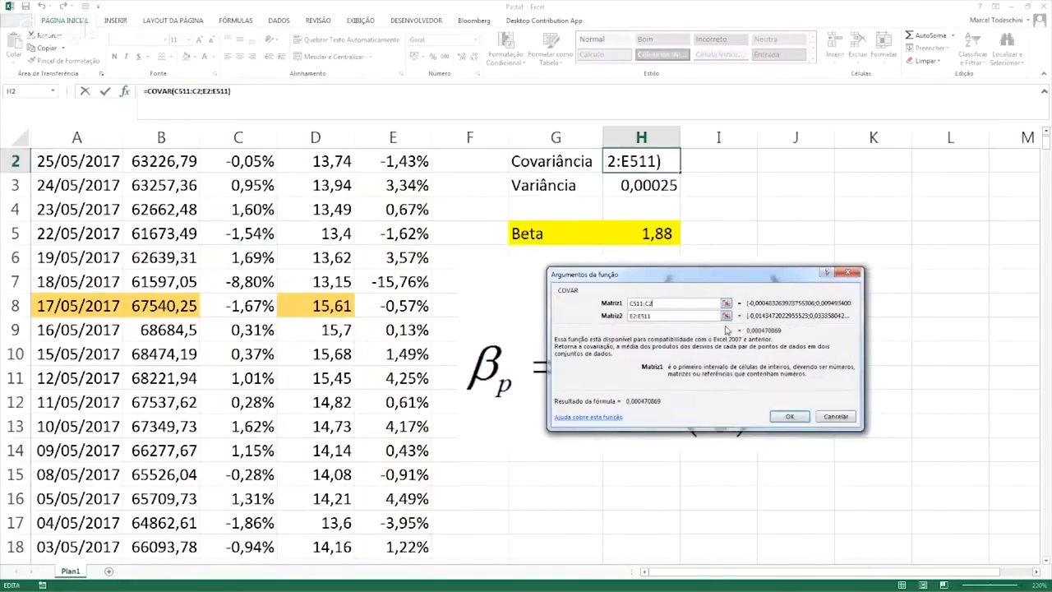
Set the second COVAR array in H2 to E511:E52 and apply the changed arguments
{"action": "left_click", "coordinate": [638, 317]}
{"action": "key", "text": "BackSpace"}
{"action": "type", "text": "511"}
{"action": "key", "text": "BackSpace"}
{"action": "key", "text": "BackSpace"}
{"action": "type", "text": "2"}
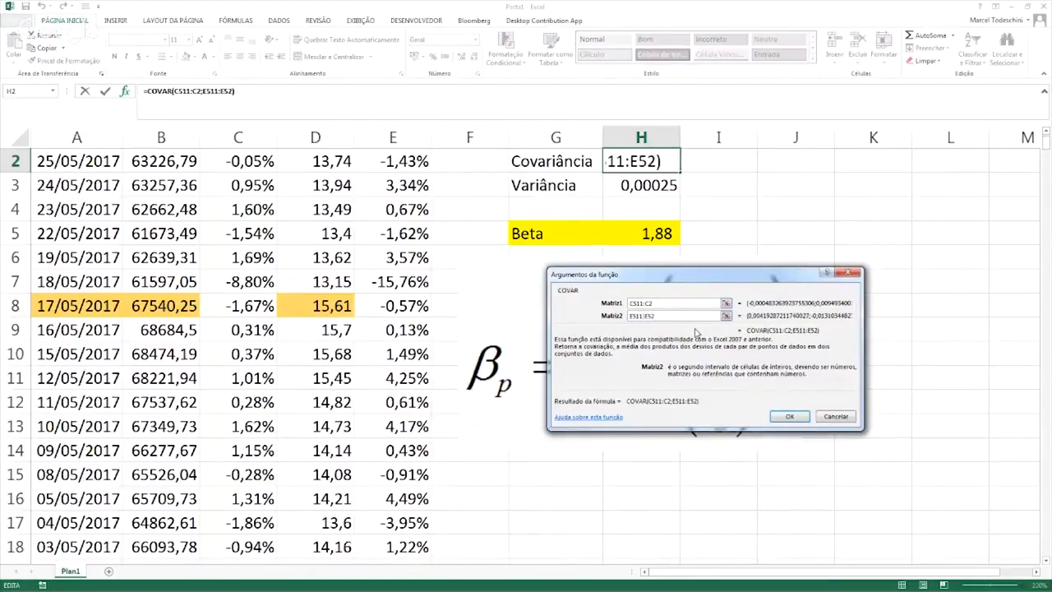
{"action": "key", "text": "Return"}
{"action": "scroll", "coordinate": [703, 278], "scroll_direction": "up", "scroll_amount": 1}
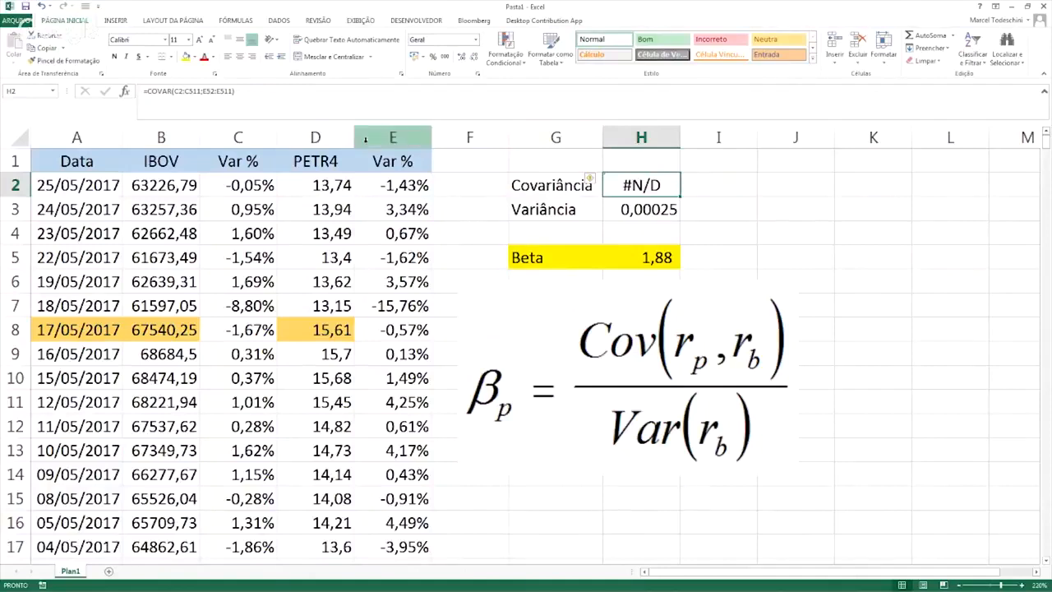
Correct the second range of the COVAR formula in H2 to E2:E511
{"action": "left_click", "coordinate": [249, 92]}
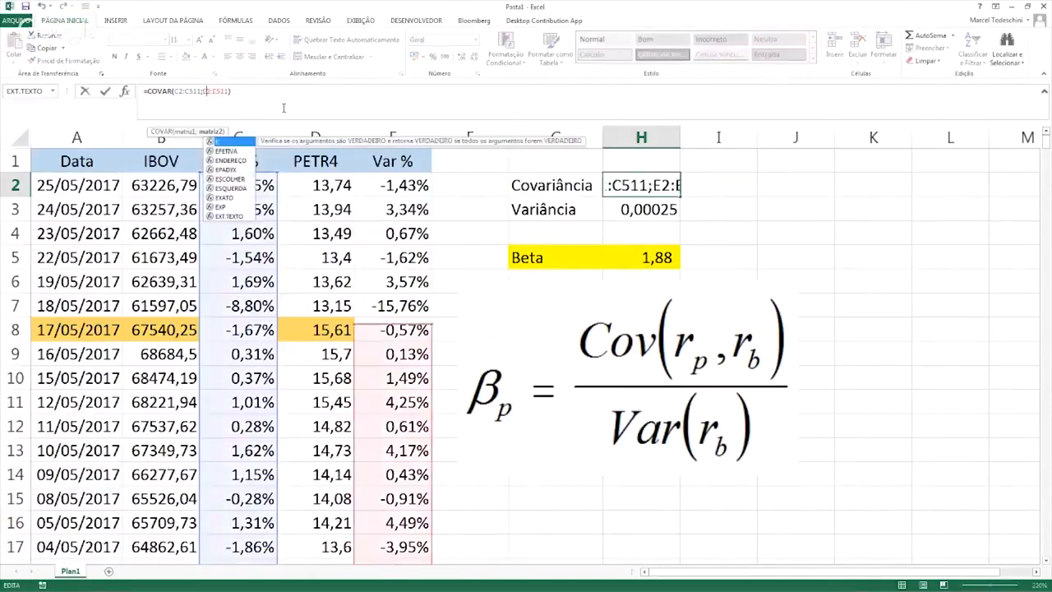
{"action": "key", "text": "Return"}
{"action": "key", "text": "Up"}
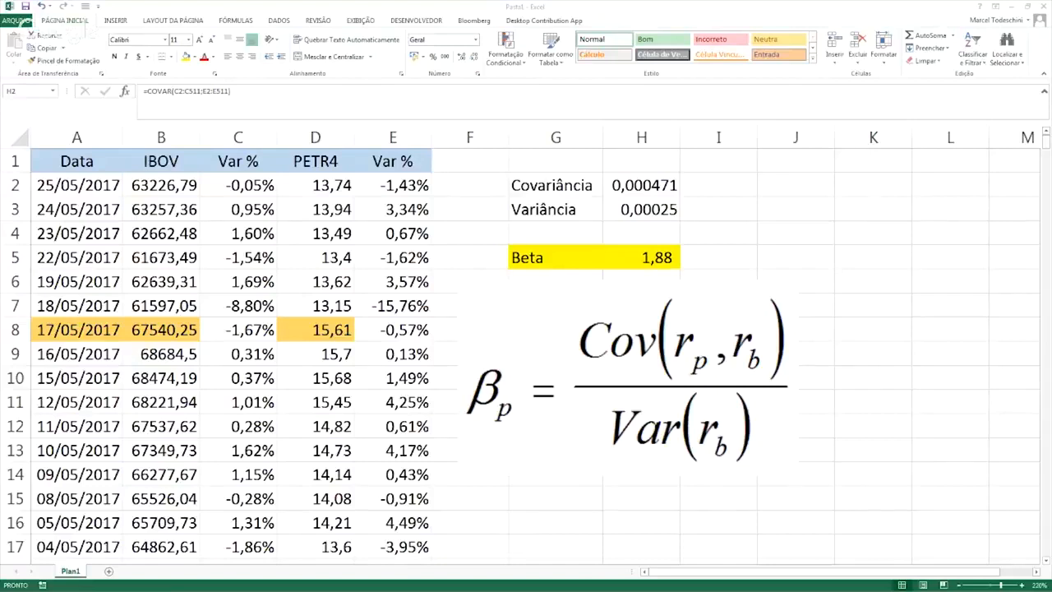
Delete the Beta equation picture from the sheet
{"action": "left_click", "coordinate": [480, 346]}
{"action": "left_click", "coordinate": [631, 362]}
{"action": "key", "text": "Delete"}
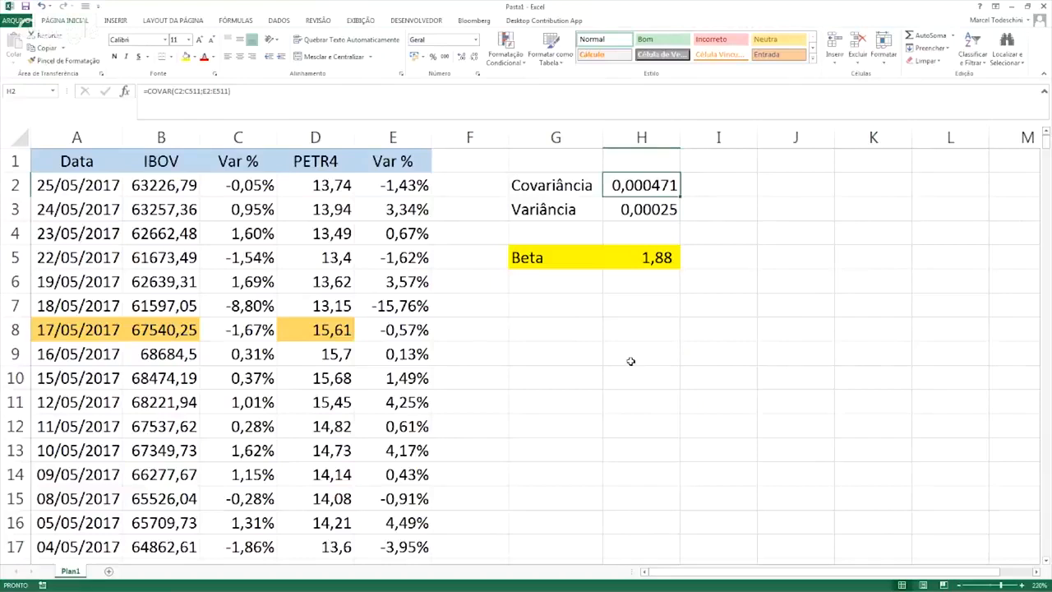
Clear the covariance, variance and Beta labels and results in G2:H5
{"action": "key", "text": "Left"}
{"action": "key", "text": "shift+Down"}
{"action": "key", "text": "shift+Down"}
{"action": "key", "text": "shift+Down"}
{"action": "key", "text": "shift+Right"}
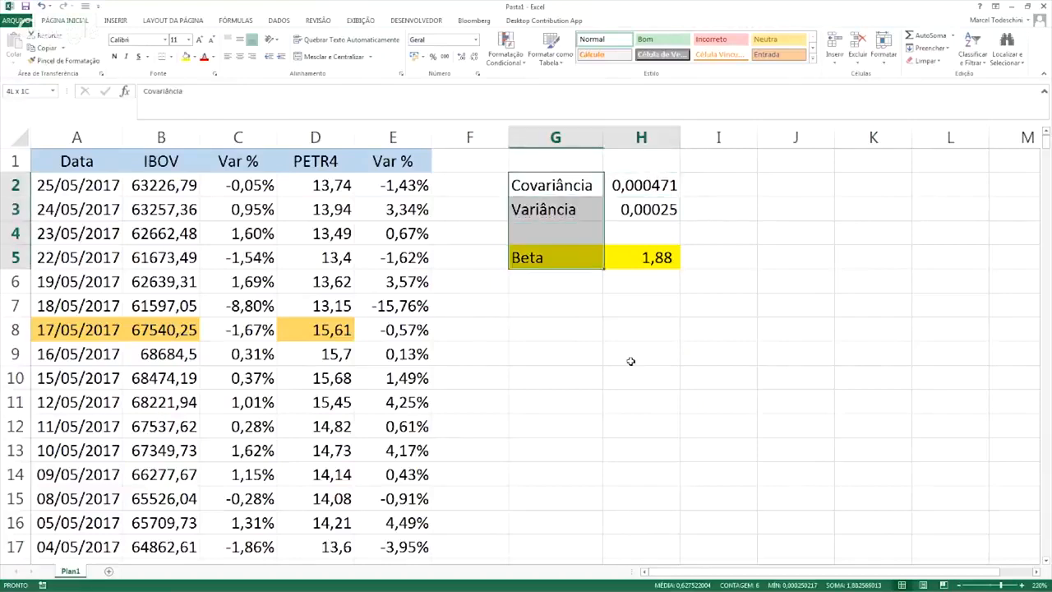
{"action": "key", "text": "Delete"}
Remove the yellow fill from G5:H5 by pasting copied blank cells over it
{"action": "key", "text": "Down"}
{"action": "key", "text": "Down"}
{"action": "key", "text": "Down"}
{"action": "key", "text": "Down"}
{"action": "key", "text": "Up"}
{"action": "key", "text": "Down"}
{"action": "key", "text": "ctrl+c"}
{"action": "key", "text": "Up"}
{"action": "key", "text": "shift+Right"}
{"action": "key", "text": "Return"}
Fill the 17/05/2017 row, A8:E8, with yellow
{"action": "key", "text": "Home"}
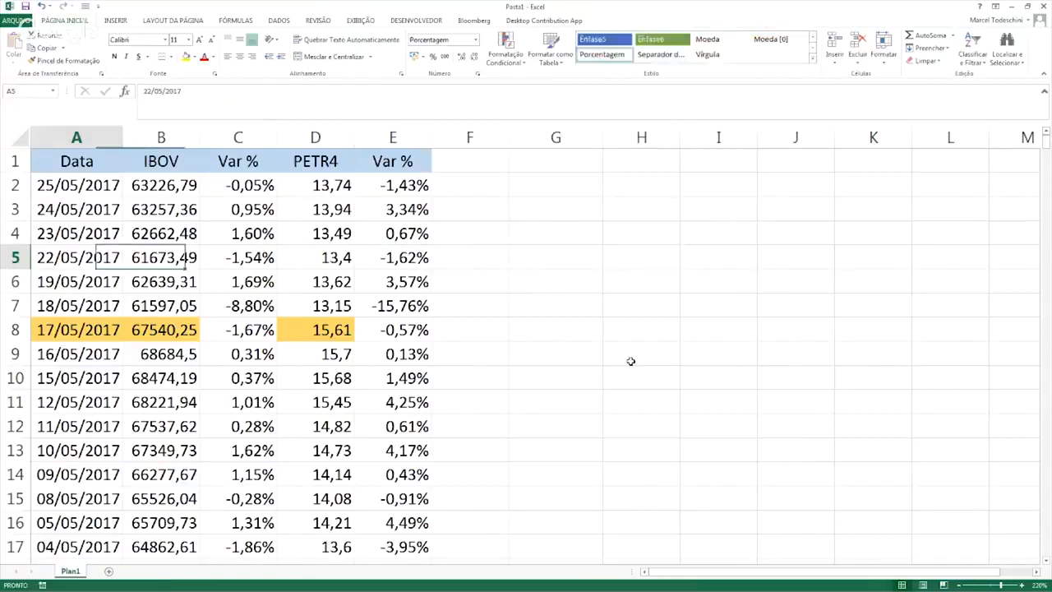
{"action": "key", "text": "Down"}
{"action": "key", "text": "Down"}
{"action": "key", "text": "Down"}
{"action": "key", "text": "ctrl+shift+Right"}
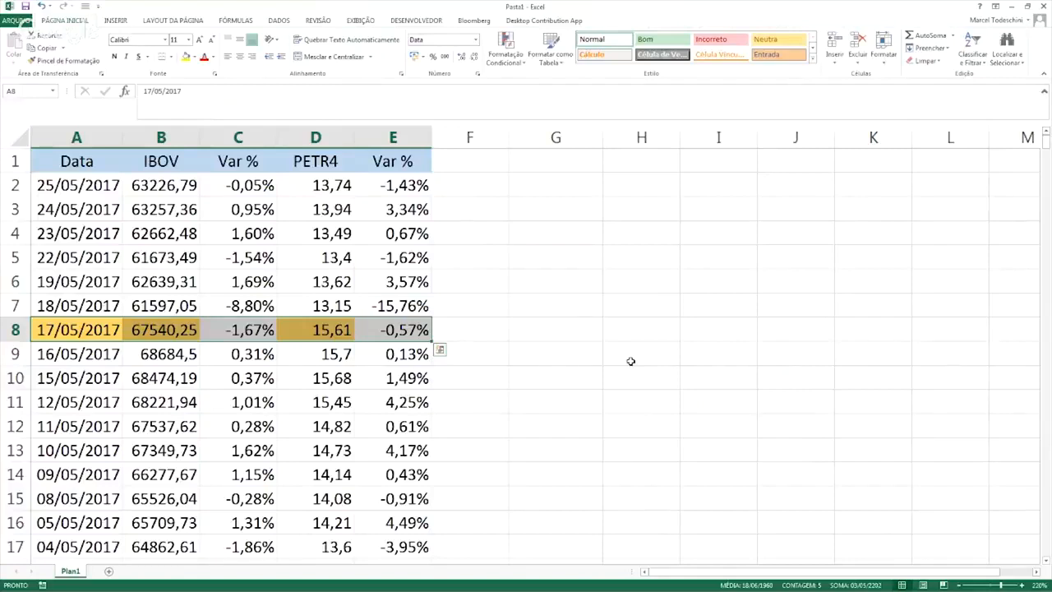
{"action": "left_click", "coordinate": [186, 56]}
{"action": "left_click", "coordinate": [534, 311]}
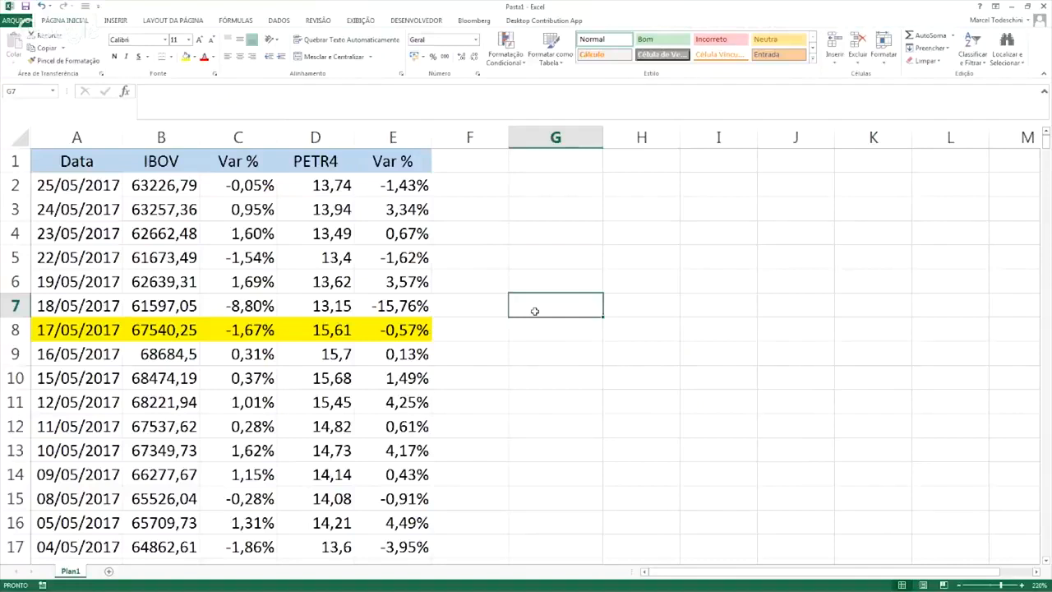
Compare the IBOV and PETR4 variations of 17/05/2017 and 18/05/2017 in C7:C8 and E7:E8
{"action": "key", "text": "Down"}
{"action": "key", "text": "Left"}
{"action": "key", "text": "Left"}
{"action": "key", "text": "Left"}
{"action": "key", "text": "Left"}
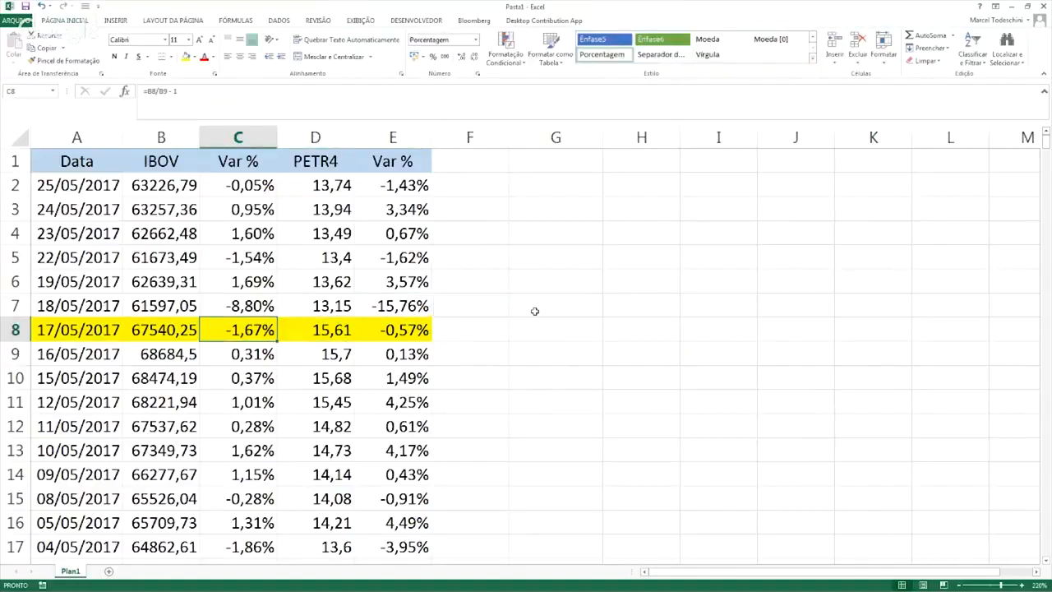
{"action": "key", "text": "shift+Up"}
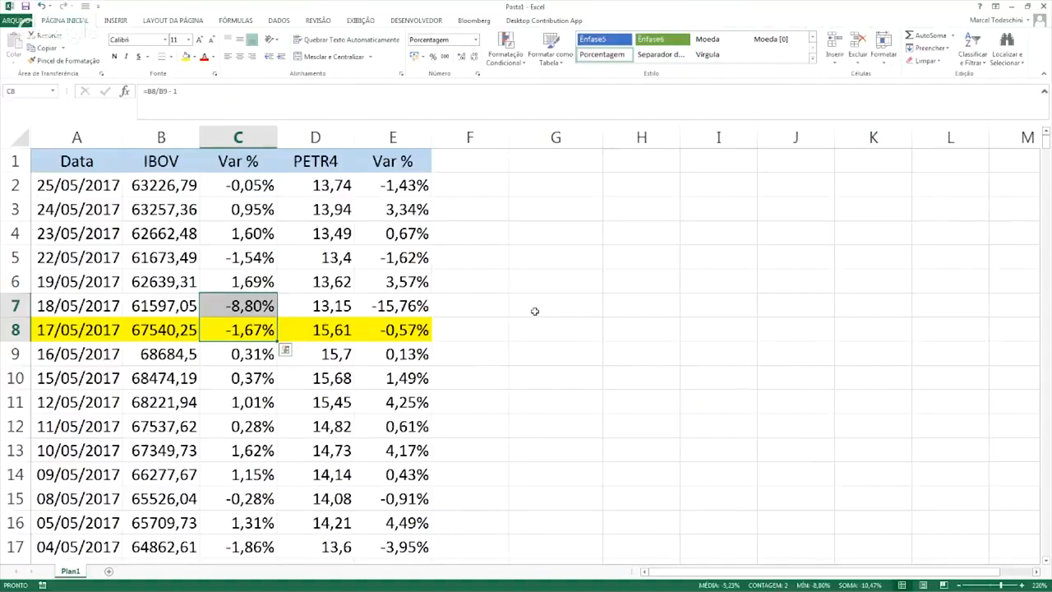
{"action": "key", "text": "Right"}
{"action": "key", "text": "Right"}
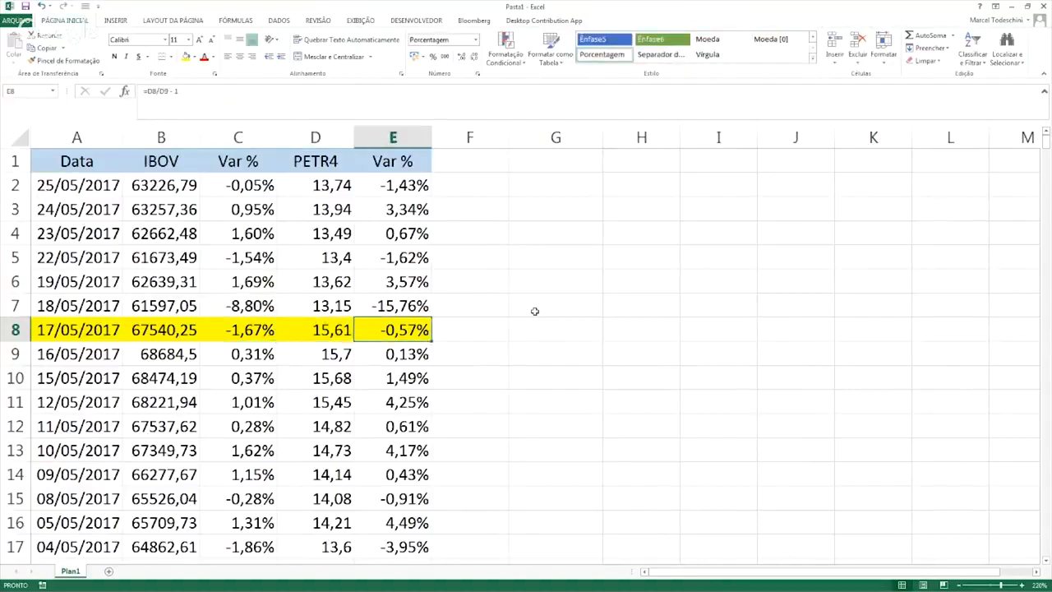
{"action": "key", "text": "shift+Up"}
{"action": "key", "text": "Right"}
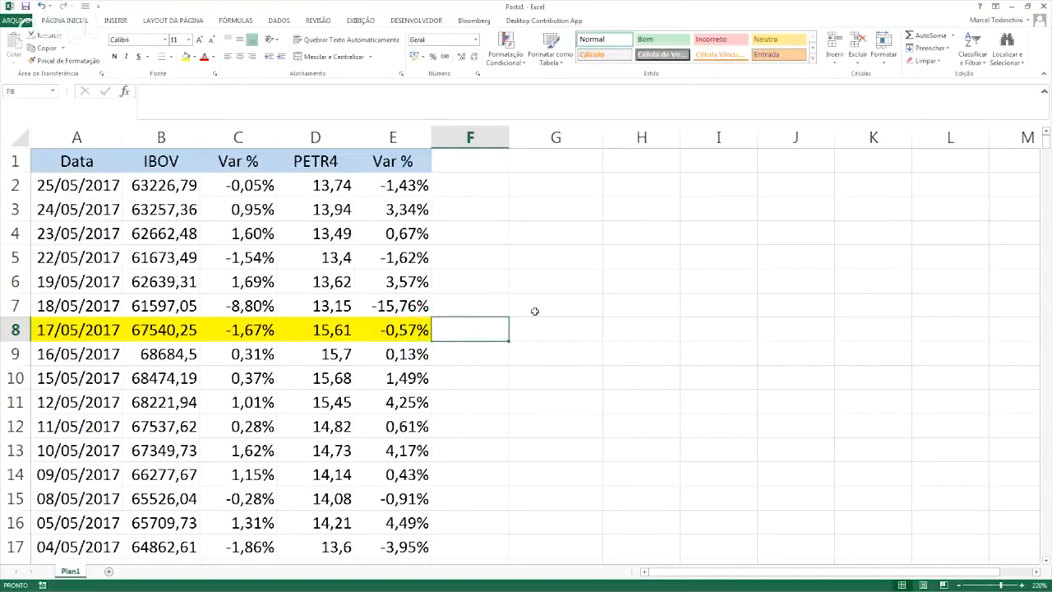
{"action": "type", "text": "Jef"}
{"action": "key", "text": "BackSpace"}
{"action": "key", "text": "BackSpace"}
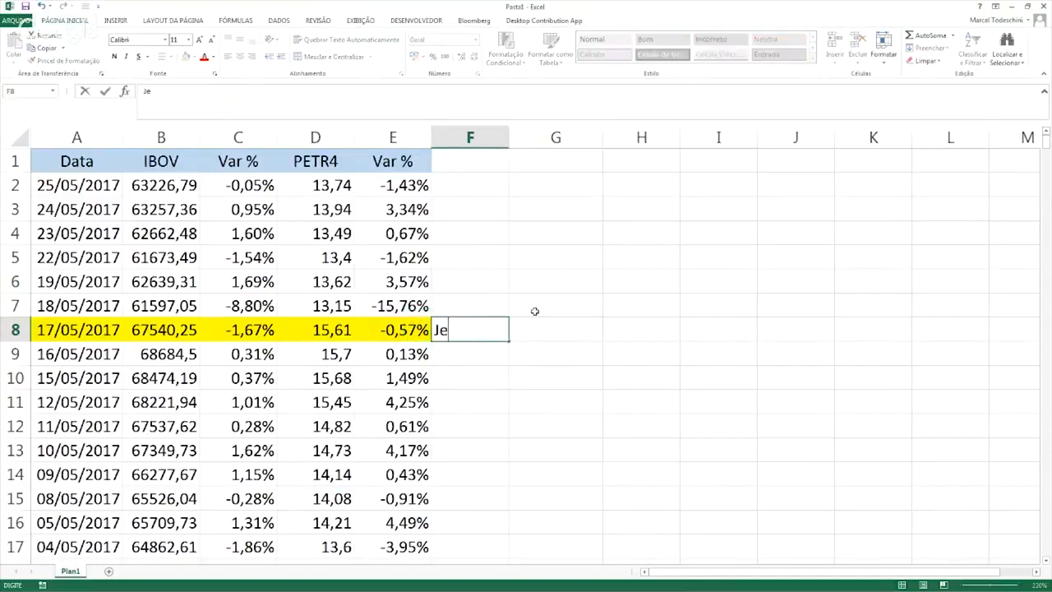
{"action": "key", "text": "Escape"}
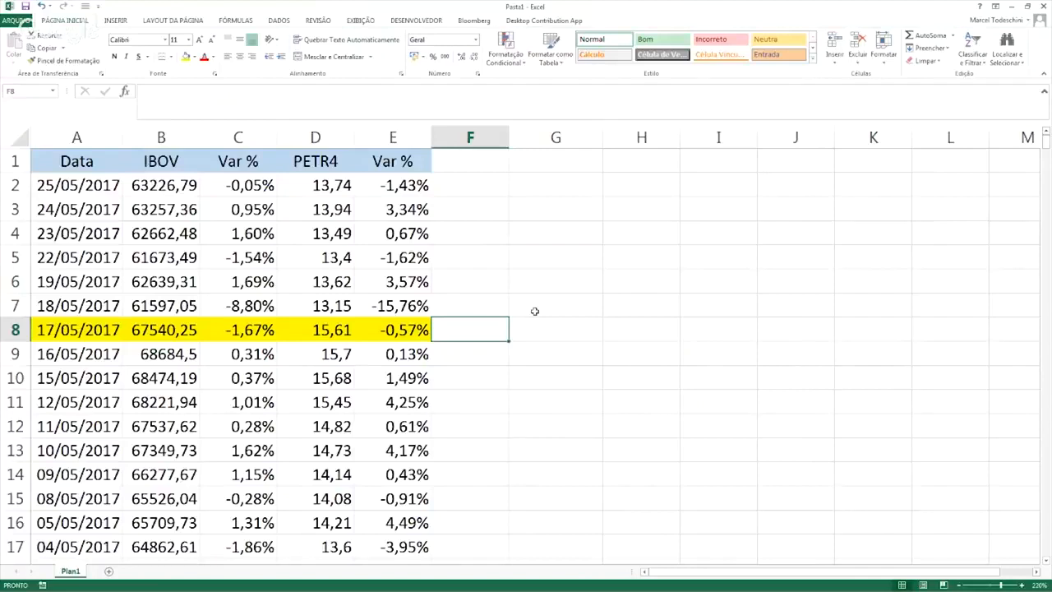
{"action": "key", "text": "Left"}
{"action": "key", "text": "Left"}
{"action": "key", "text": "Left"}
{"action": "key", "text": "Left"}
{"action": "key", "text": "Left"}
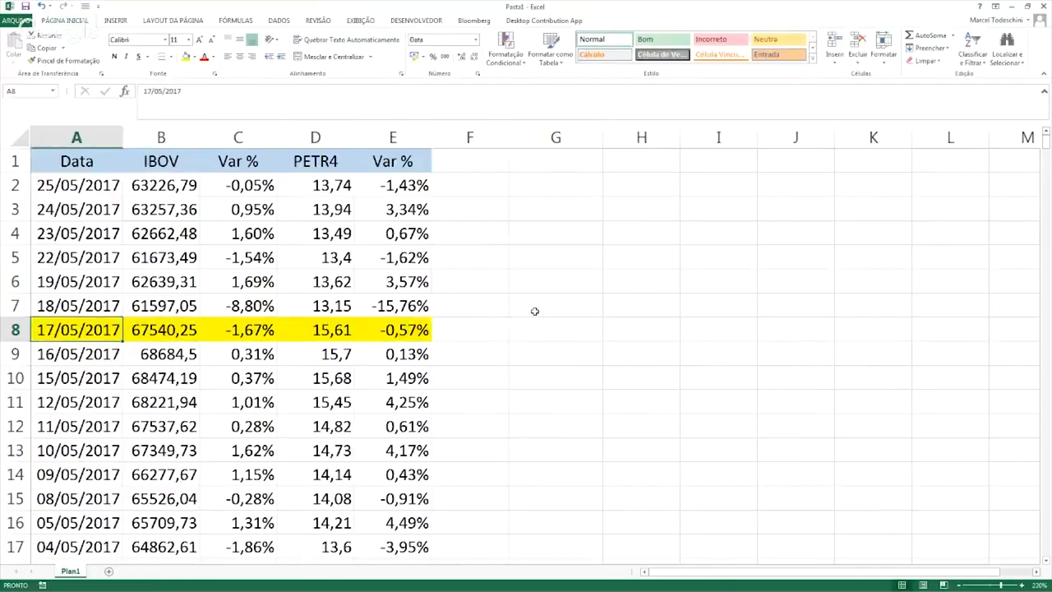
{"action": "key", "text": "Right"}
{"action": "key", "text": "Right"}
{"action": "key", "text": "Right"}
{"action": "key", "text": "Right"}
{"action": "key", "text": "Right"}
{"action": "key", "text": "Right"}
{"action": "key", "text": "Right"}
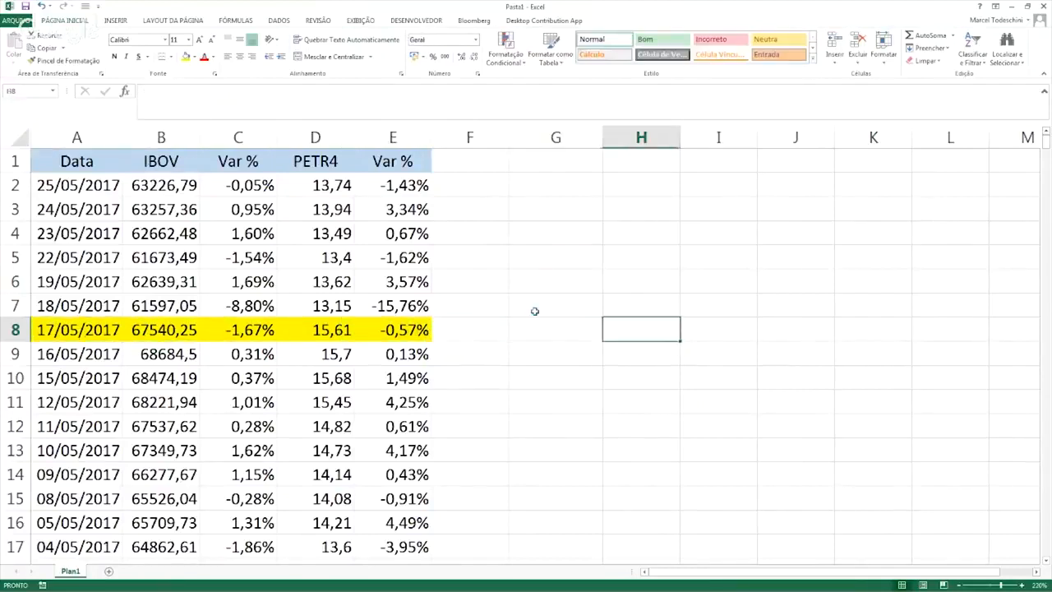
{"action": "key", "text": "Left"}
{"action": "key", "text": "Left"}
{"action": "key", "text": "Right"}
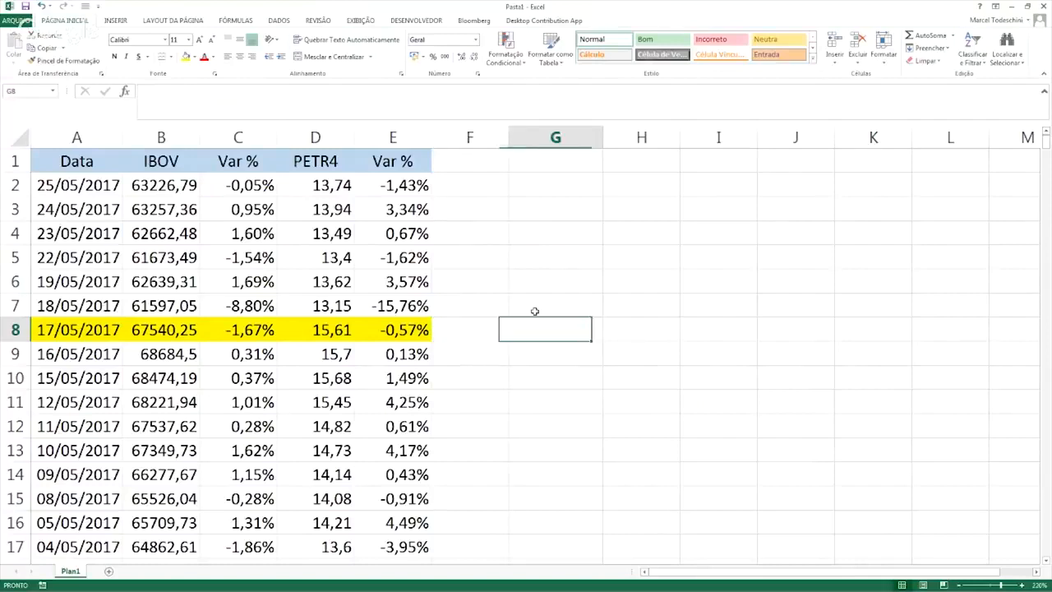
Enter the heading Ação in G3 and the stock code PETR4 below it in G4
{"action": "key", "text": "Up"}
{"action": "key", "text": "Up"}
{"action": "key", "text": "Up"}
{"action": "key", "text": "Up"}
{"action": "key", "text": "Up"}
{"action": "key", "text": "Up"}
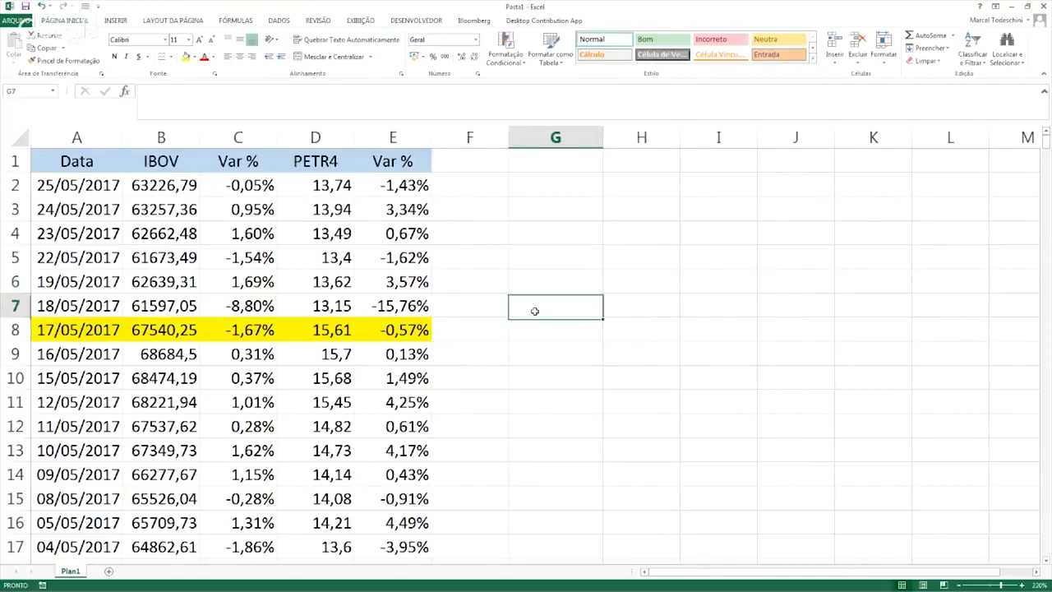
{"action": "key", "text": "Down"}
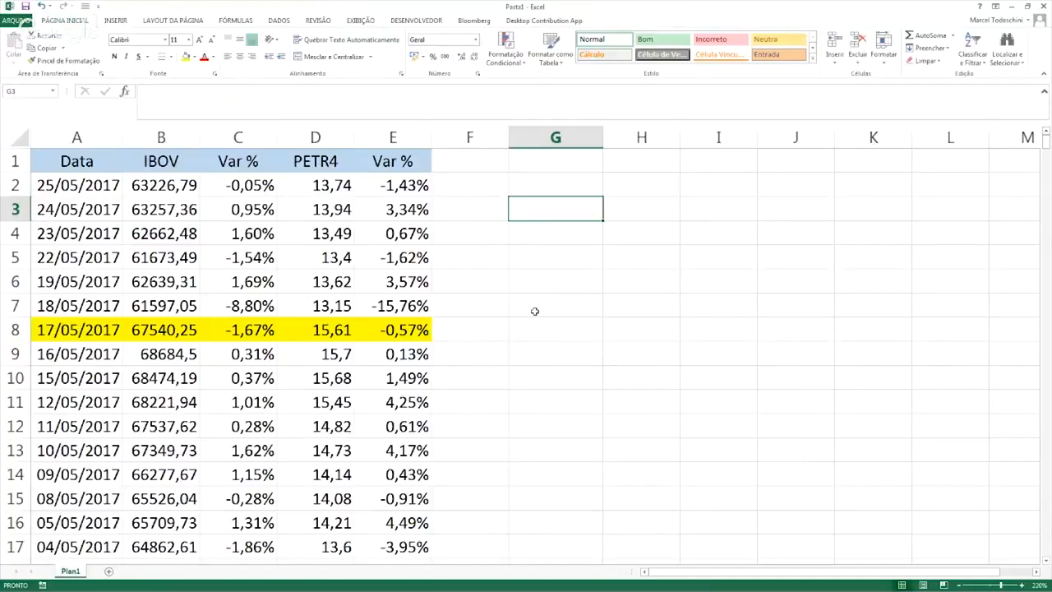
{"action": "type", "text": "Ação"}
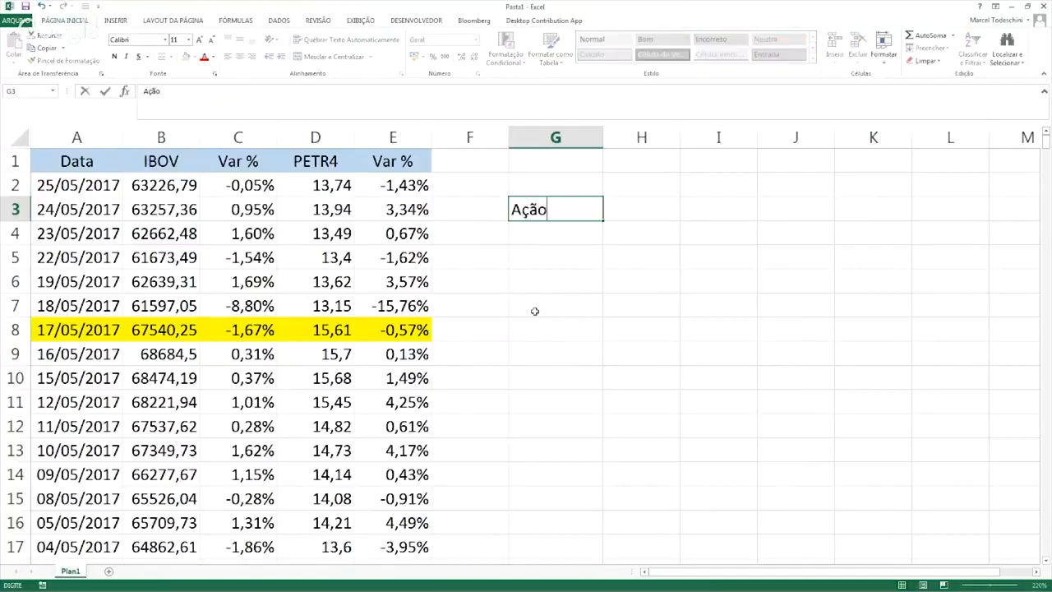
{"action": "key", "text": "Return"}
{"action": "type", "text": "PETR4"}
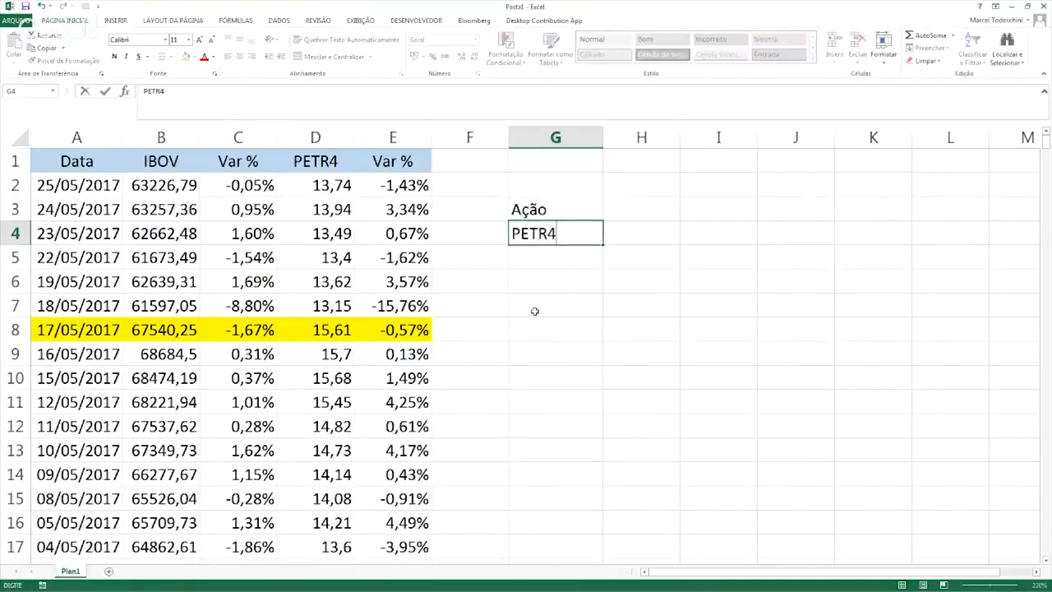
{"action": "key", "text": "ctrl+Return"}
{"action": "key", "text": "Return"}
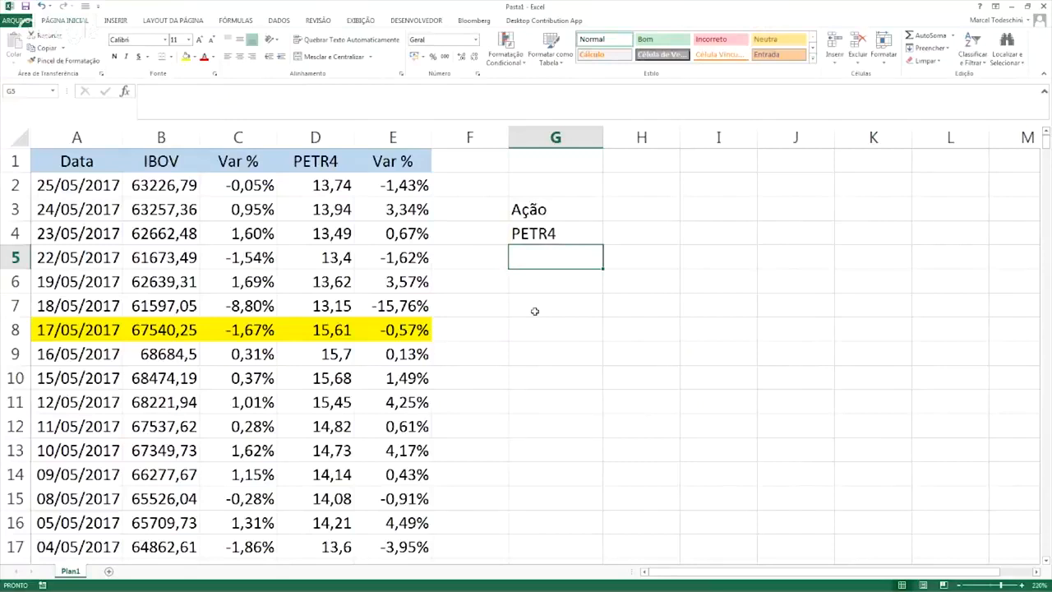
Enter the heading Quantidade in H3 and widen column H to fit it
{"action": "key", "text": "Up"}
{"action": "key", "text": "Up"}
{"action": "key", "text": "Right"}
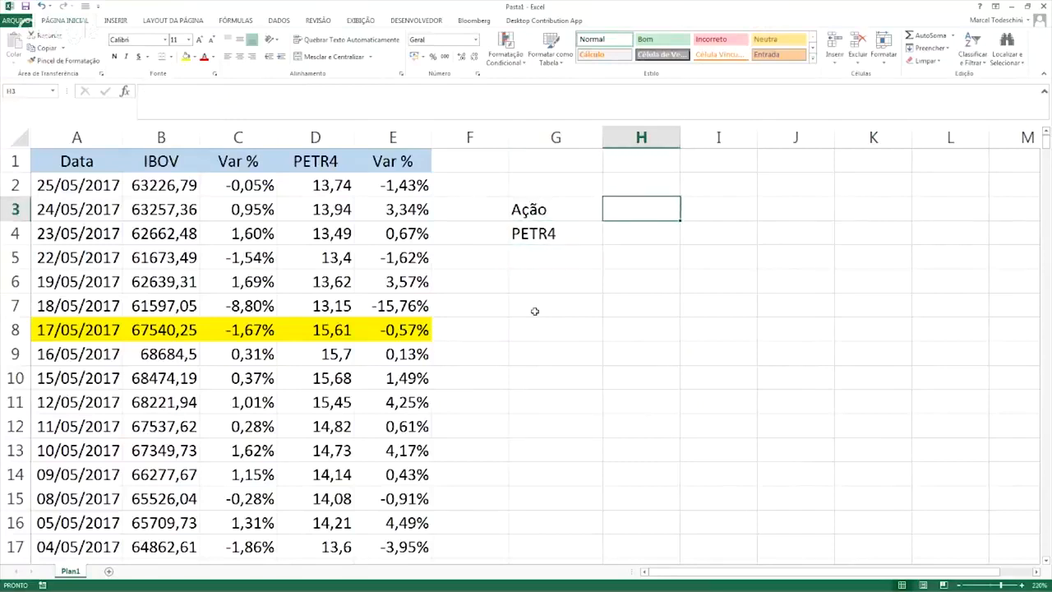
{"action": "type", "text": "Lote"}
{"action": "key", "text": "Escape"}
{"action": "type", "text": "Aç"}
{"action": "key", "text": "Escape"}
{"action": "type", "text": "Quantidade"}
{"action": "key", "text": "Return"}
{"action": "double_click", "coordinate": [681, 137]}
Enter 10000 as the PETR4 quantity in H4
{"action": "left_click", "coordinate": [661, 219]}
{"action": "left_click", "coordinate": [673, 241]}
{"action": "type", "text": "10000"}
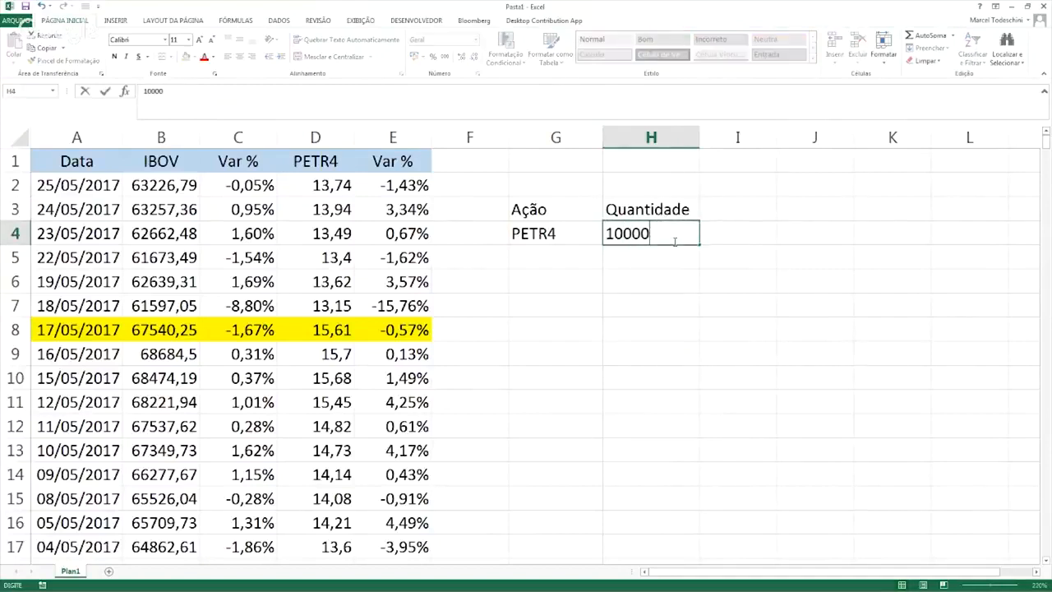
{"action": "key", "text": "Return"}
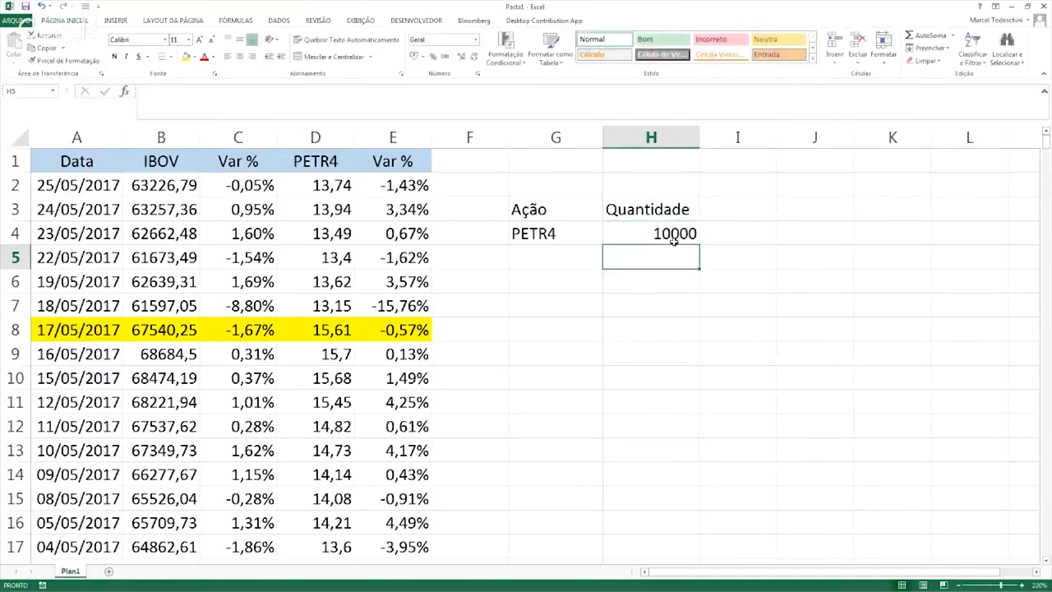
Enter the heading Financeiro in I3
{"action": "key", "text": "Up"}
{"action": "key", "text": "Up"}
{"action": "key", "text": "Right"}
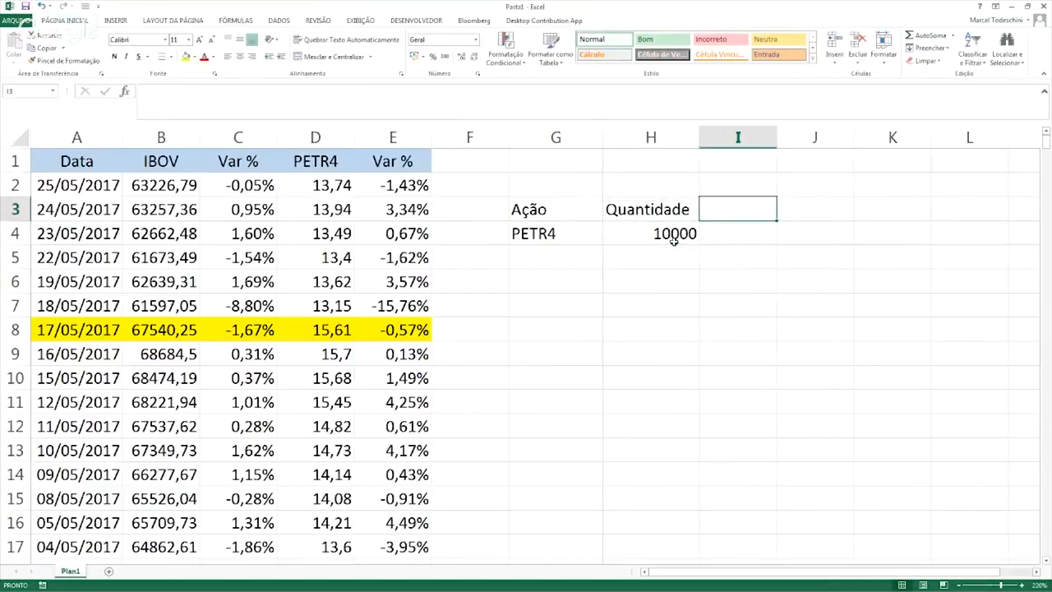
{"action": "key", "text": "F2"}
{"action": "type", "text": "Financeiro"}
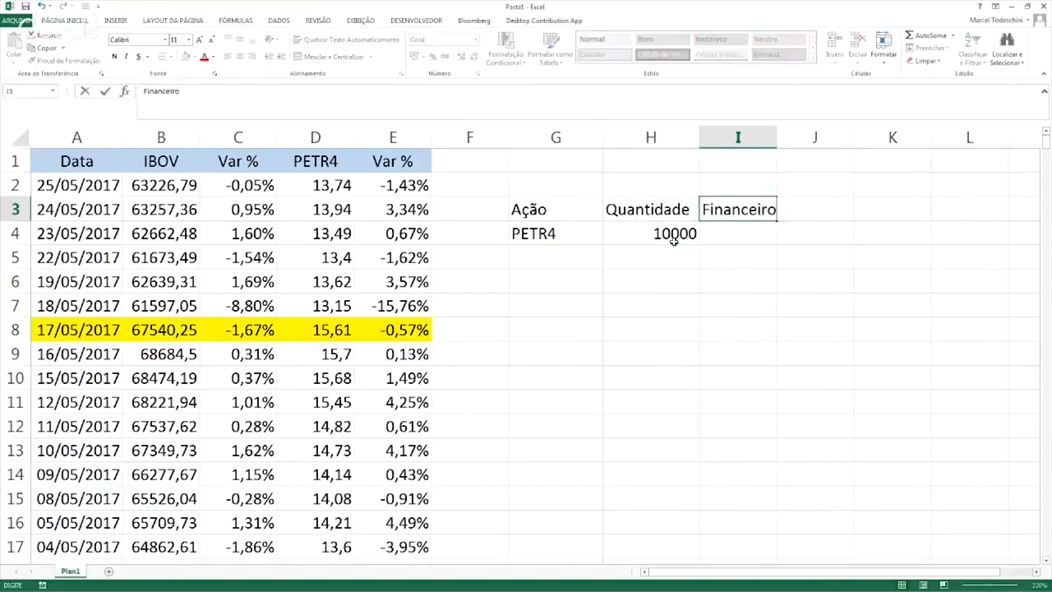
{"action": "key", "text": "Return"}
Calculate the PETR4 position value in I4 with =H4*D8, using the 17/05/2017 price
{"action": "type", "text": "="}
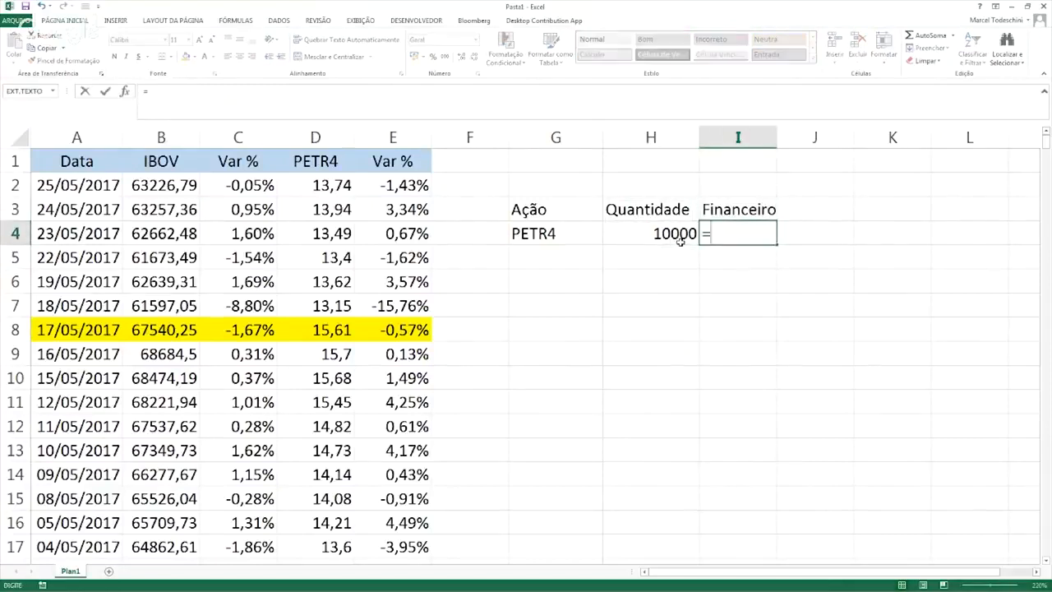
{"action": "left_click", "coordinate": [680, 240]}
{"action": "type", "text": "*"}
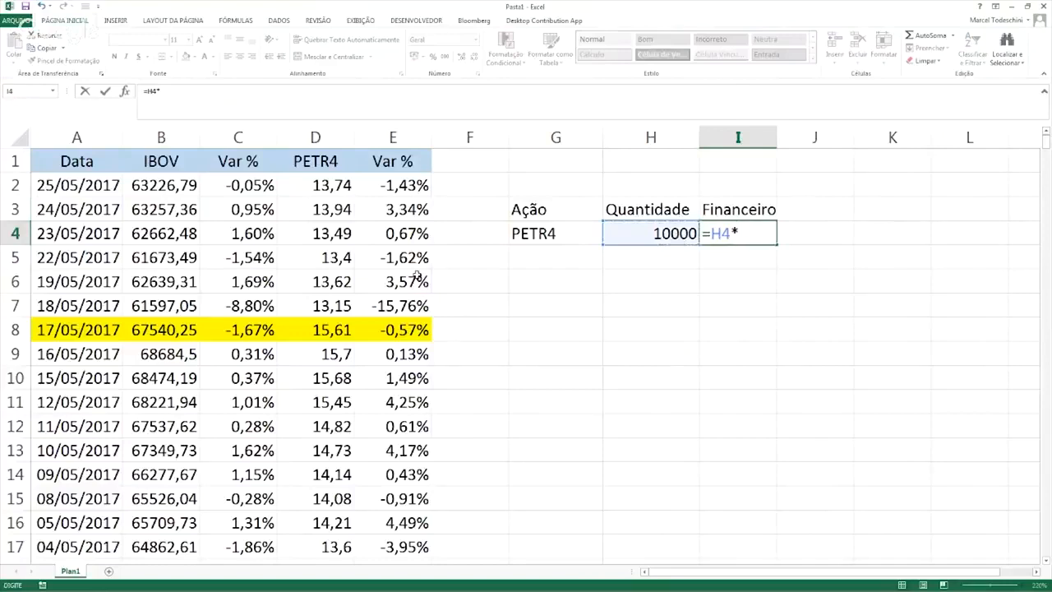
{"action": "left_click", "coordinate": [343, 331]}
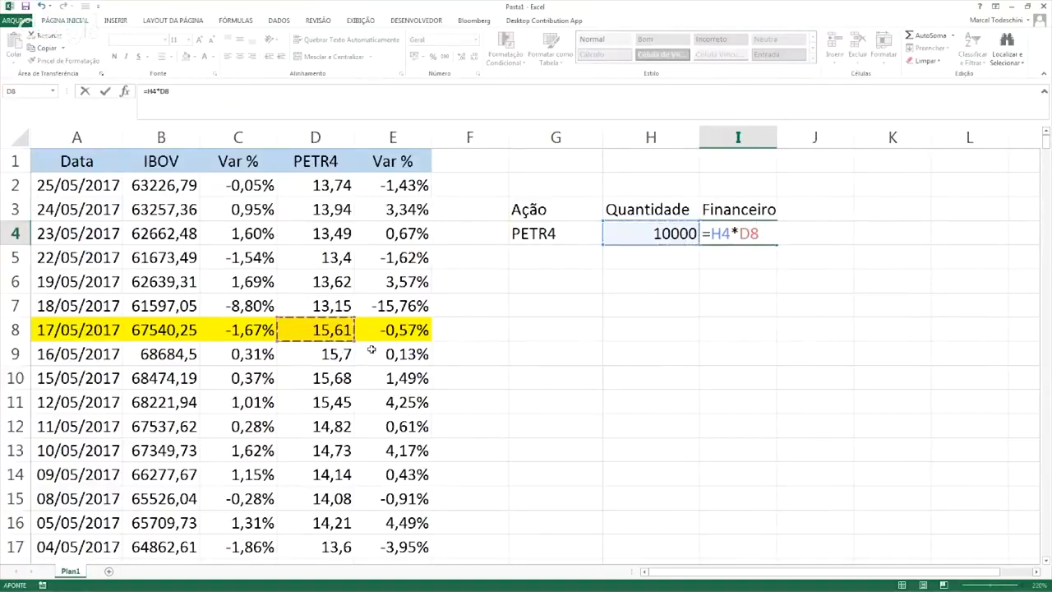
{"action": "key", "text": "Return"}
Format the value in I4 as R$ accounting currency without decimal places
{"action": "key", "text": "Up"}
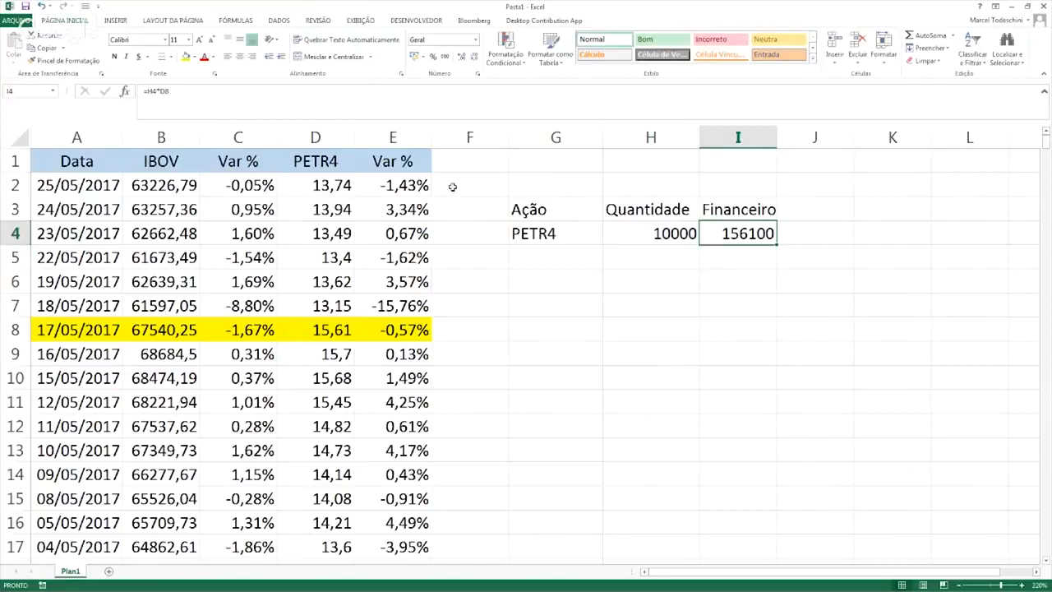
{"action": "left_click", "coordinate": [415, 56]}
{"action": "left_click", "coordinate": [709, 322]}
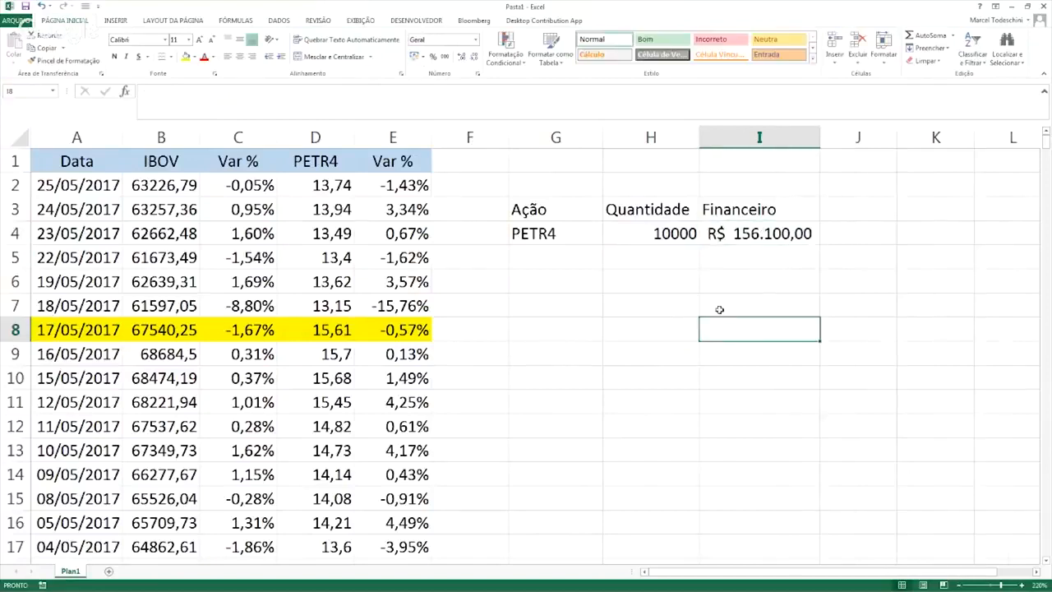
{"action": "left_click", "coordinate": [782, 242]}
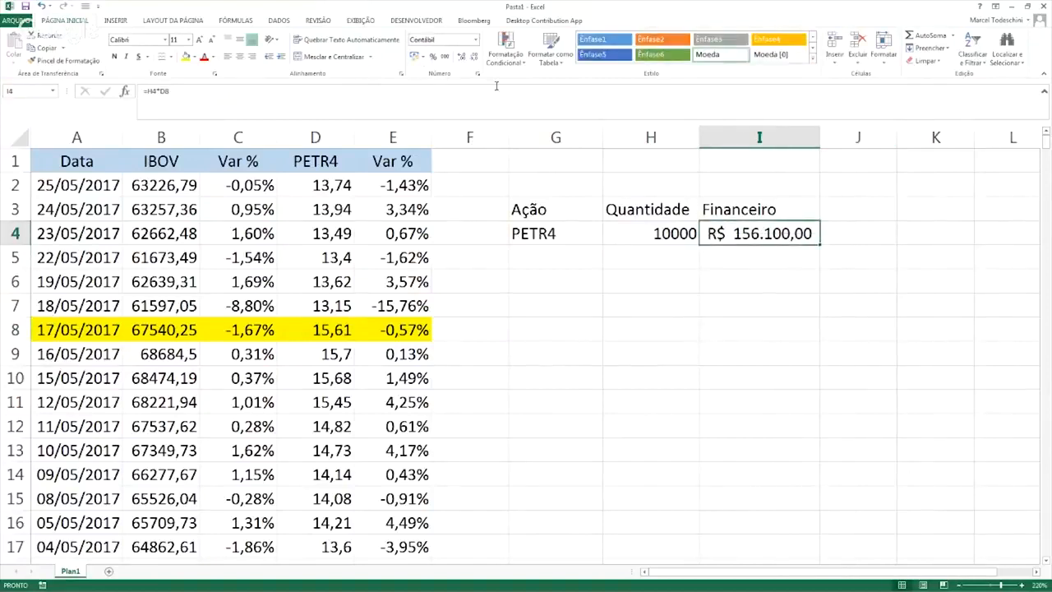
{"action": "left_click", "coordinate": [470, 56]}
{"action": "left_click", "coordinate": [470, 56]}
{"action": "left_click", "coordinate": [796, 329]}
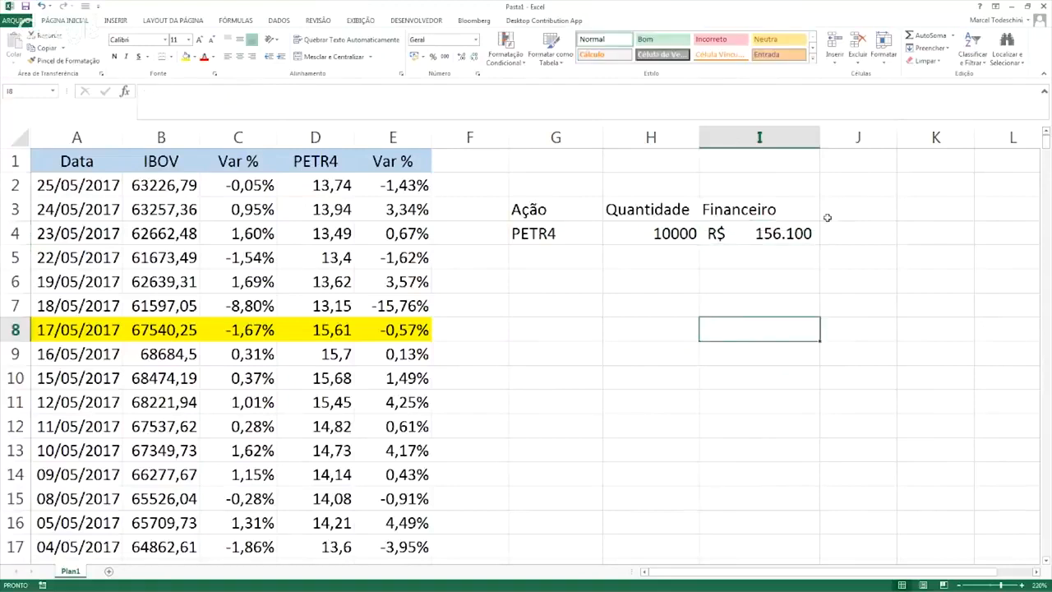
Enter the heading Beta in J3
{"action": "left_click", "coordinate": [828, 216]}
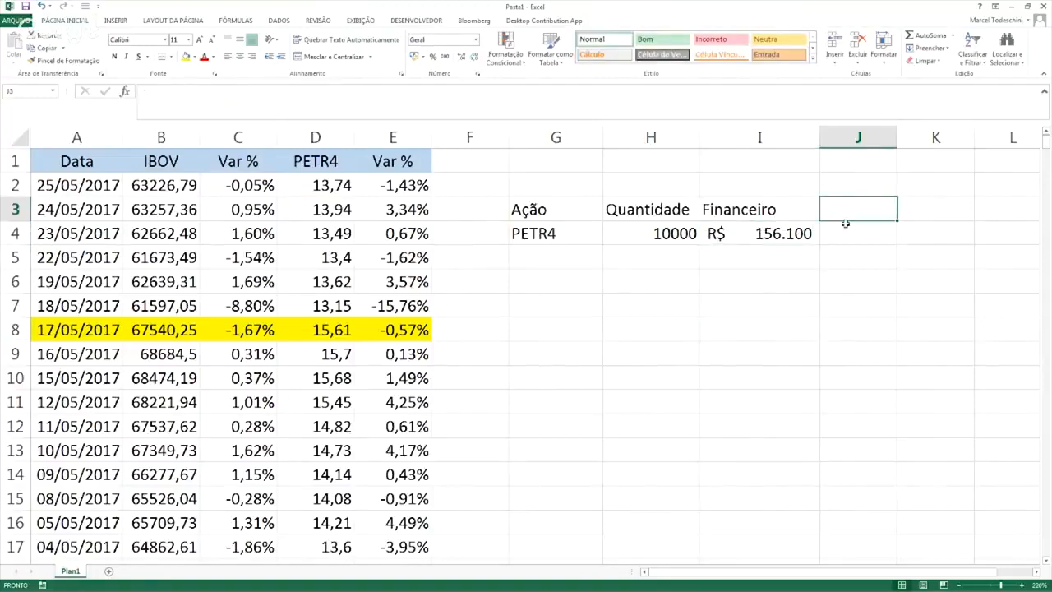
{"action": "type", "text": "Beta"}
{"action": "key", "text": "Return"}
Start a COVAR formula in J4 with the IBOV variations C9:C511 as its first array
{"action": "type", "text": "=COVA"}
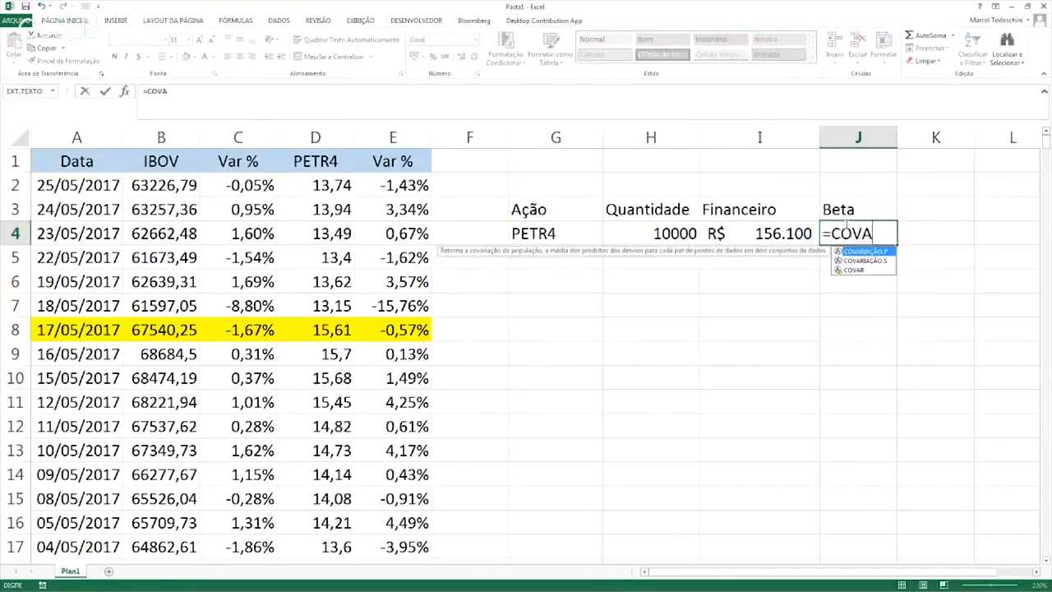
{"action": "type", "text": "R("}
{"action": "key", "text": "Left"}
{"action": "key", "text": "Left"}
{"action": "key", "text": "Left"}
{"action": "key", "text": "Left"}
{"action": "key", "text": "Down"}
{"action": "key", "text": "Down"}
{"action": "key", "text": "Left"}
{"action": "key", "text": "Left"}
{"action": "key", "text": "Left"}
{"action": "key", "text": "Down"}
{"action": "key", "text": "Down"}
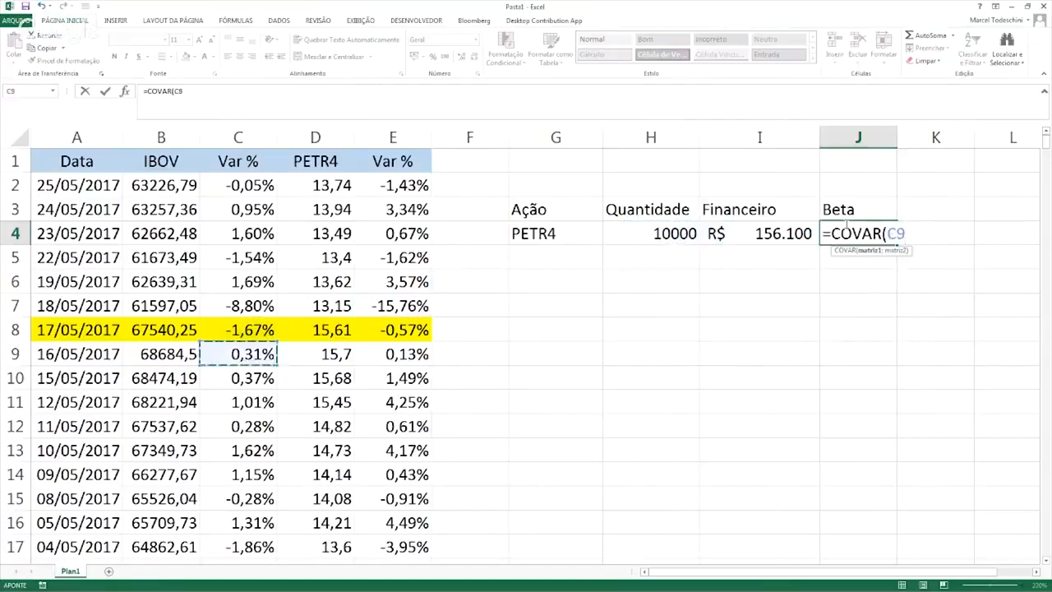
{"action": "key", "text": "Up"}
{"action": "key", "text": "Up"}
{"action": "key", "text": "Up"}
{"action": "key", "text": "Up"}
{"action": "key", "text": "Up"}
{"action": "key", "text": "Up"}
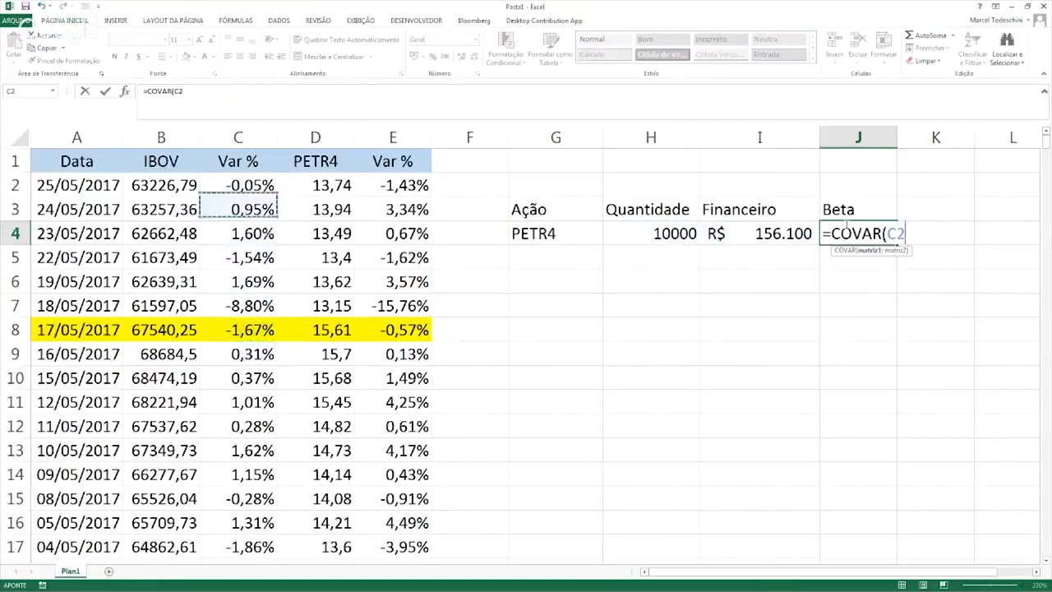
{"action": "key", "text": "Down"}
{"action": "key", "text": "Down"}
{"action": "key", "text": "Down"}
{"action": "key", "text": "Down"}
{"action": "key", "text": "Down"}
{"action": "key", "text": "Down"}
{"action": "key", "text": "Down"}
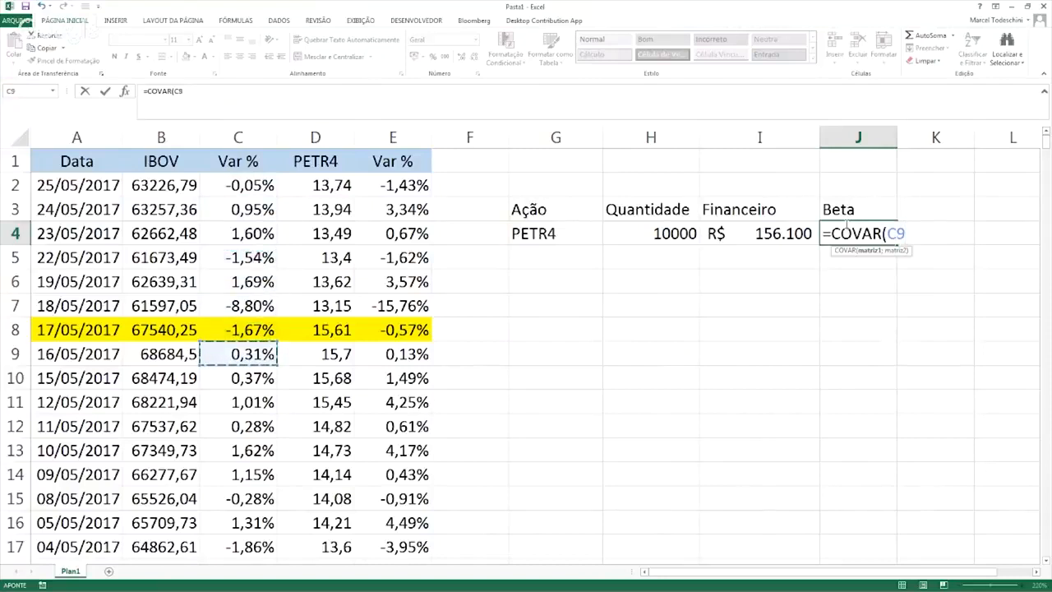
{"action": "key", "text": "ctrl+shift+Down"}
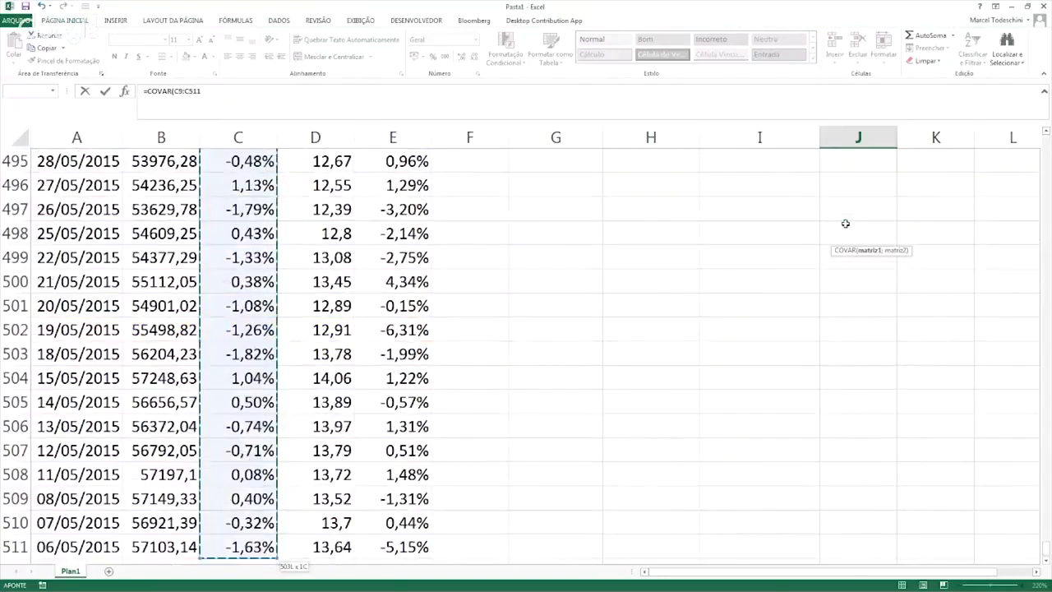
Add the PETR4 variations E9:E511 as the second array of the COVAR formula
{"action": "type", "text": ";"}
{"action": "key", "text": "Left"}
{"action": "key", "text": "Left"}
{"action": "key", "text": "Left"}
{"action": "key", "text": "Left"}
{"action": "key", "text": "Left"}
{"action": "key", "text": "Down"}
{"action": "key", "text": "Down"}
{"action": "key", "text": "Down"}
{"action": "key", "text": "Down"}
{"action": "key", "text": "Down"}
{"action": "key", "text": "Down"}
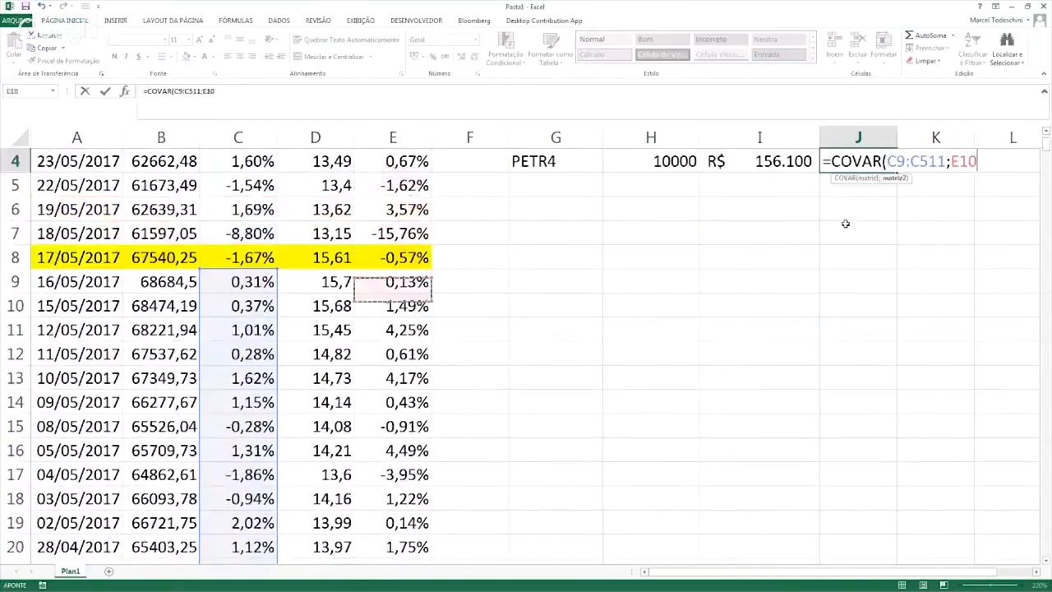
{"action": "key", "text": "Up"}
{"action": "key", "text": "ctrl+shift+Down"}
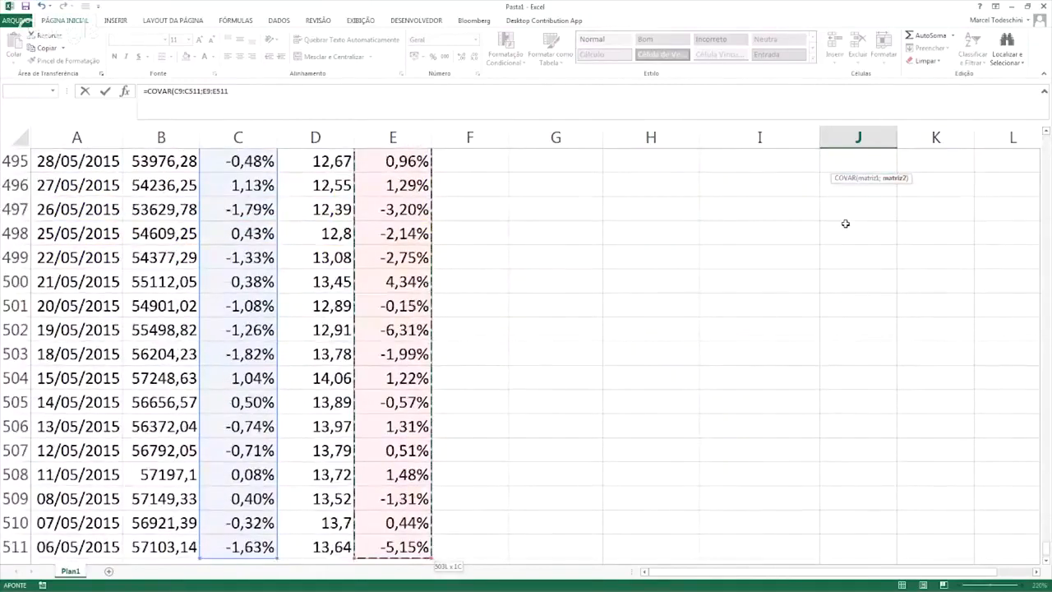
Divide the covariance by VAR(C9:C511) to complete the Beta formula in J4, and format the result in comma style with two decimals
{"action": "type", "text": ")/VAR("}
{"action": "key", "text": "Left"}
{"action": "key", "text": "Left"}
{"action": "key", "text": "Left"}
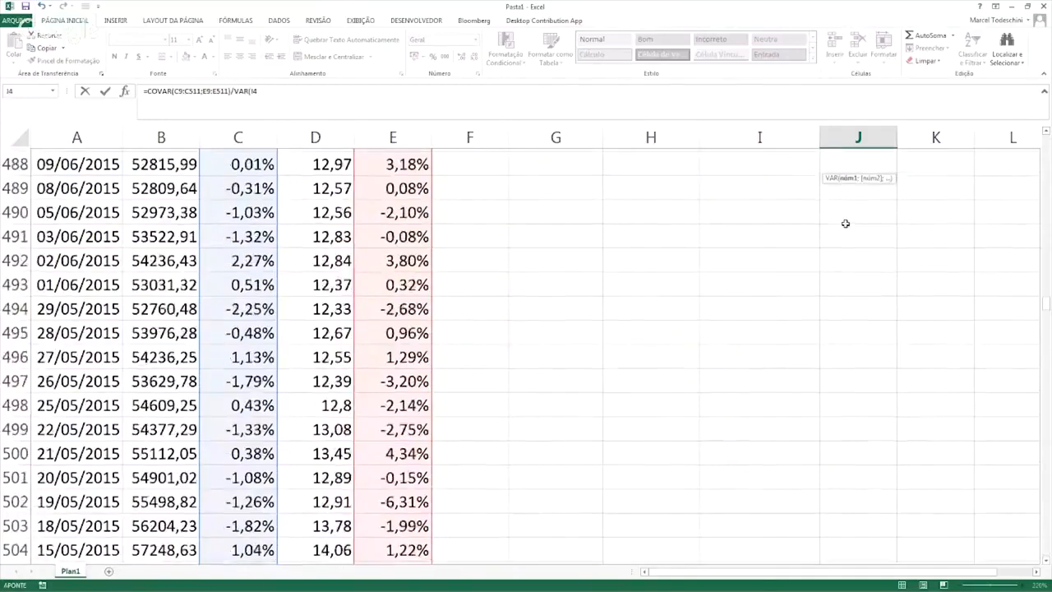
{"action": "key", "text": "Left"}
{"action": "key", "text": "Left"}
{"action": "key", "text": "Up"}
{"action": "key", "text": "Left"}
{"action": "key", "text": "Left"}
{"action": "key", "text": "Down"}
{"action": "key", "text": "Down"}
{"action": "key", "text": "Down"}
{"action": "key", "text": "Down"}
{"action": "key", "text": "Down"}
{"action": "key", "text": "Down"}
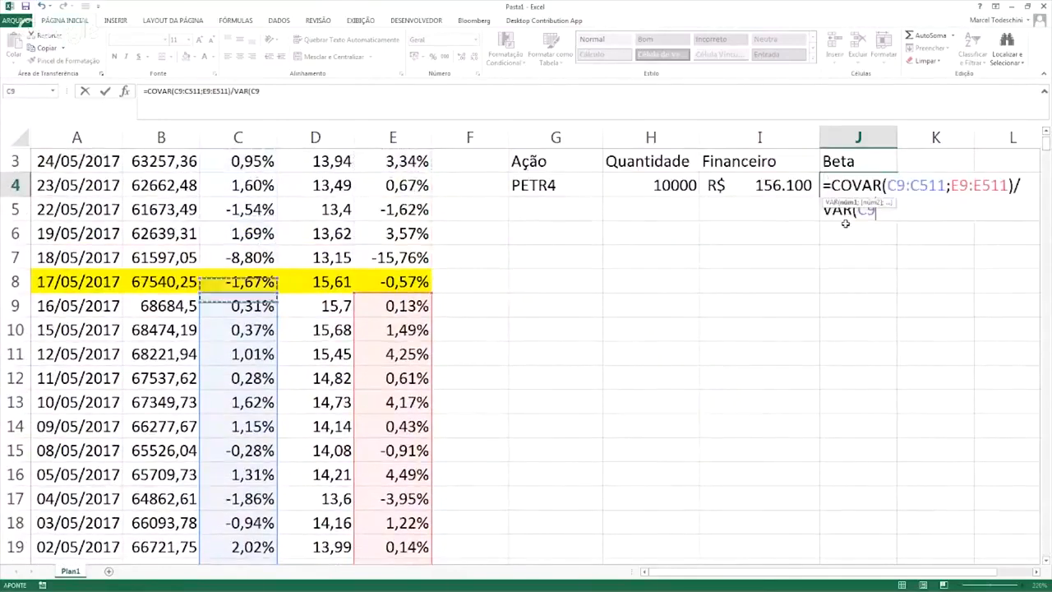
{"action": "key", "text": "ctrl+Up"}
{"action": "key", "text": "Down"}
{"action": "key", "text": "Down"}
{"action": "key", "text": "Down"}
{"action": "key", "text": "Down"}
{"action": "key", "text": "Down"}
{"action": "key", "text": "Down"}
{"action": "key", "text": "Down"}
{"action": "key", "text": "Down"}
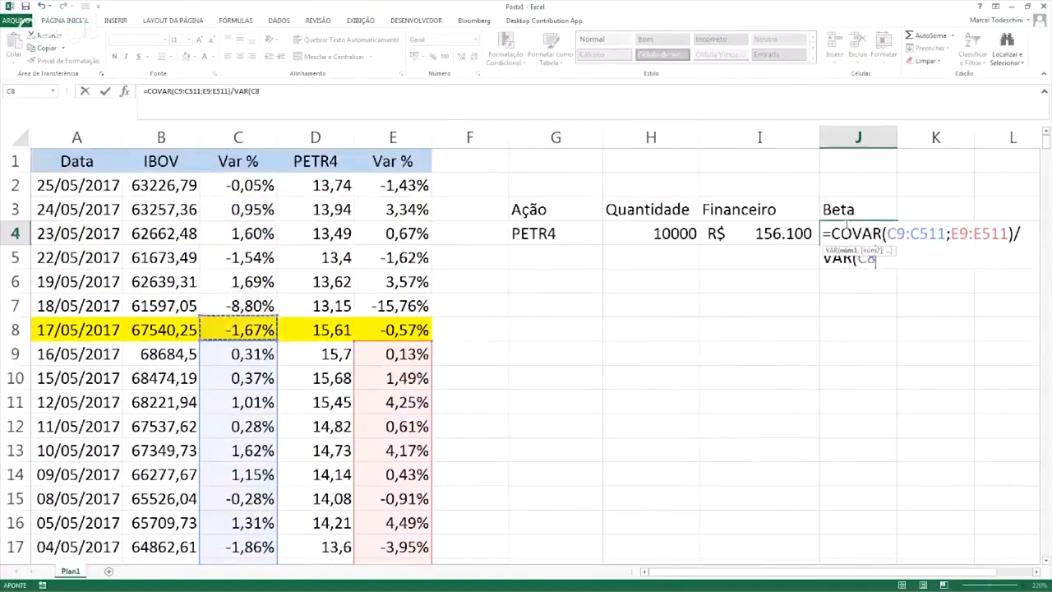
{"action": "key", "text": "ctrl+shift+Down"}
{"action": "key", "text": "Return"}
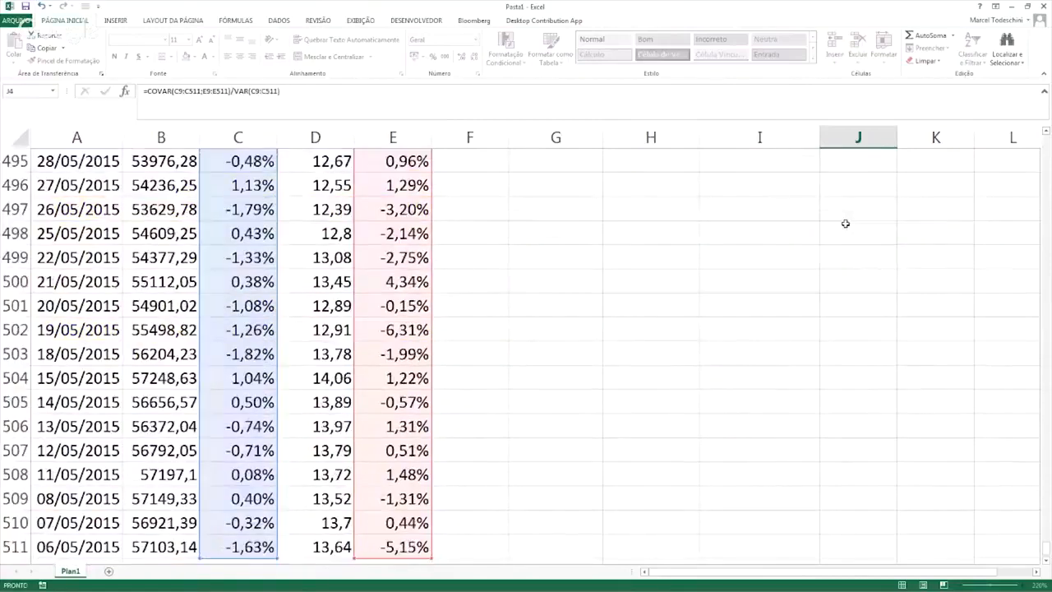
{"action": "left_click", "coordinate": [842, 235]}
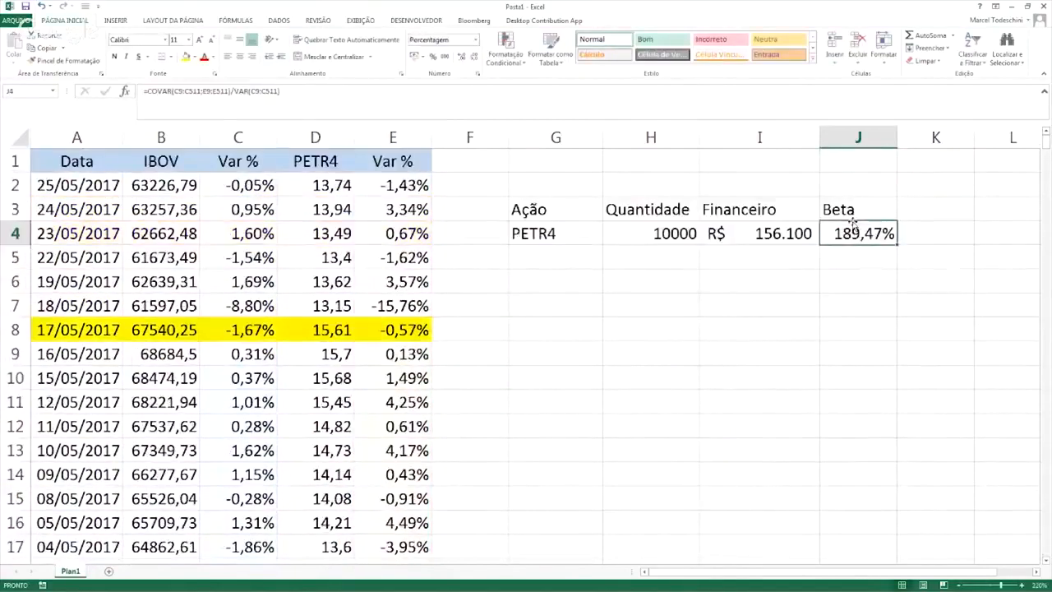
{"action": "left_click", "coordinate": [444, 57]}
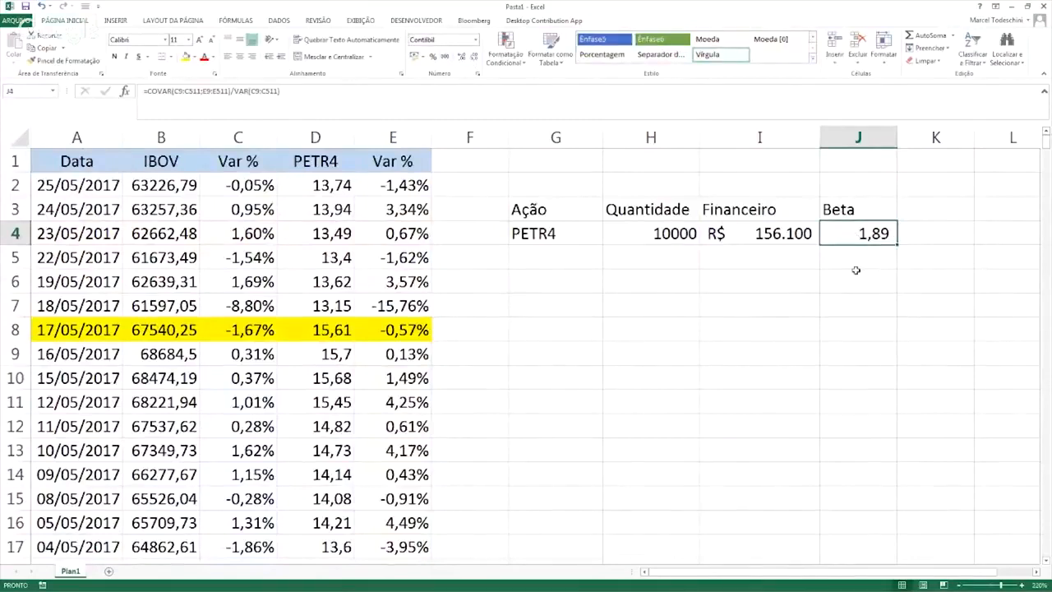
Enter the label No dia in G1 and the date 17/05/2017 in H1
{"action": "key", "text": "Left"}
{"action": "key", "text": "Left"}
{"action": "key", "text": "Up"}
{"action": "key", "text": "Up"}
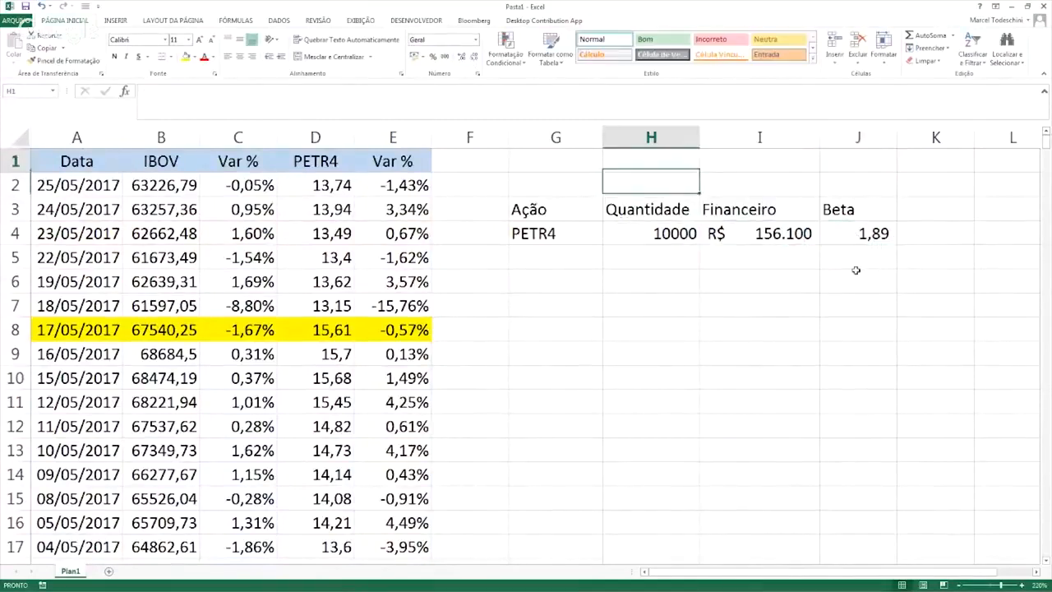
{"action": "key", "text": "Up"}
{"action": "key", "text": "Left"}
{"action": "type", "text": "No dia"}
{"action": "key", "text": "Right"}
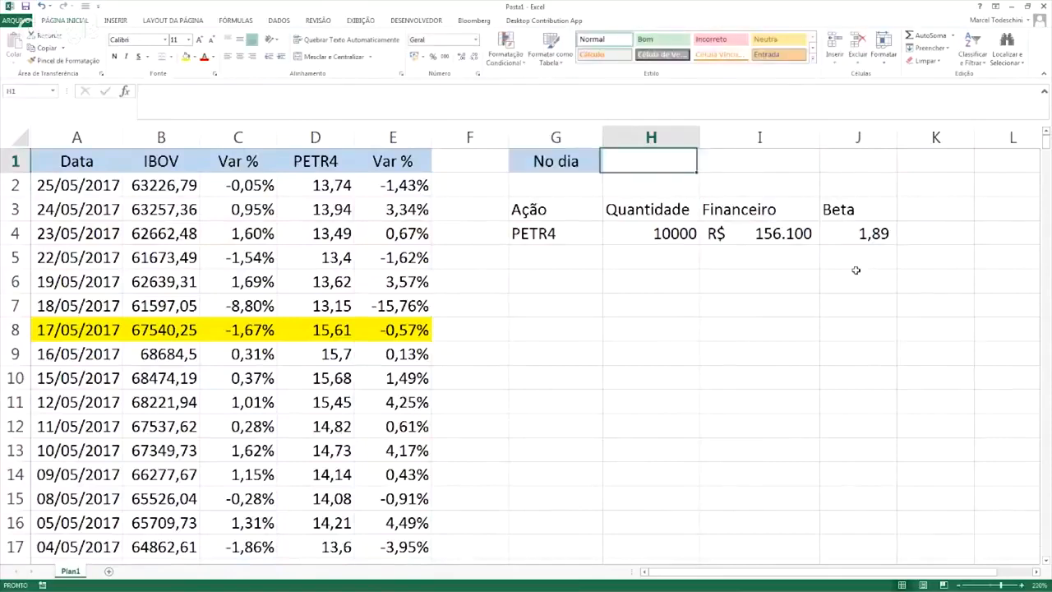
{"action": "type", "text": "17/05/2017"}
{"action": "key", "text": "Return"}
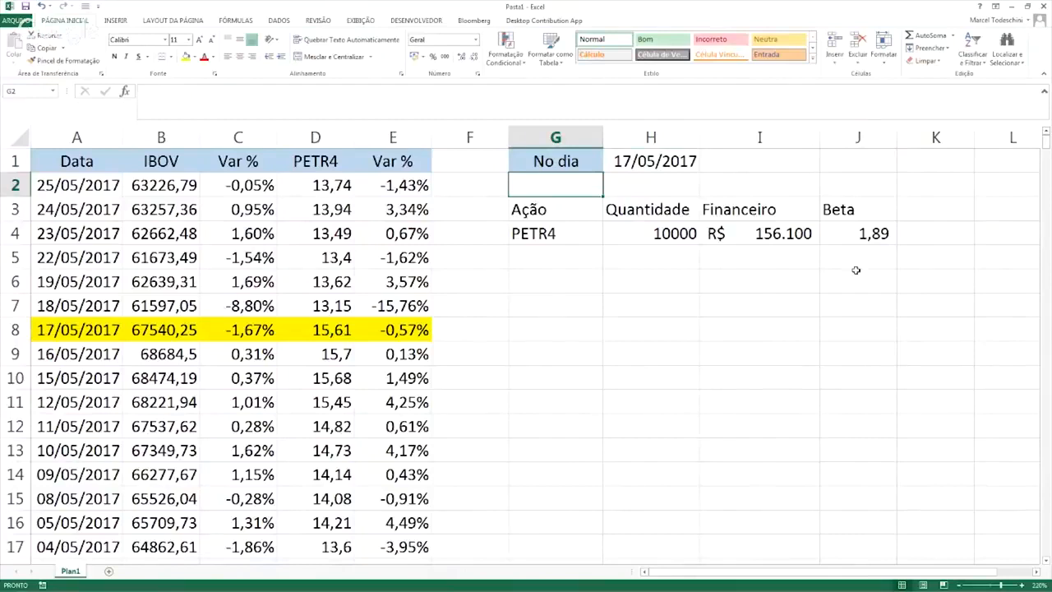
Change the Financeiro formula in I4 to =H4*D9 so it uses the PETR4 price of 16/05/2017
{"action": "key", "text": "Down"}
{"action": "key", "text": "Down"}
{"action": "key", "text": "Down"}
{"action": "key", "text": "Down"}
{"action": "key", "text": "Left"}
{"action": "key", "text": "Left"}
{"action": "key", "text": "Down"}
{"action": "key", "text": "Down"}
{"action": "key", "text": "Down"}
{"action": "key", "text": "Left"}
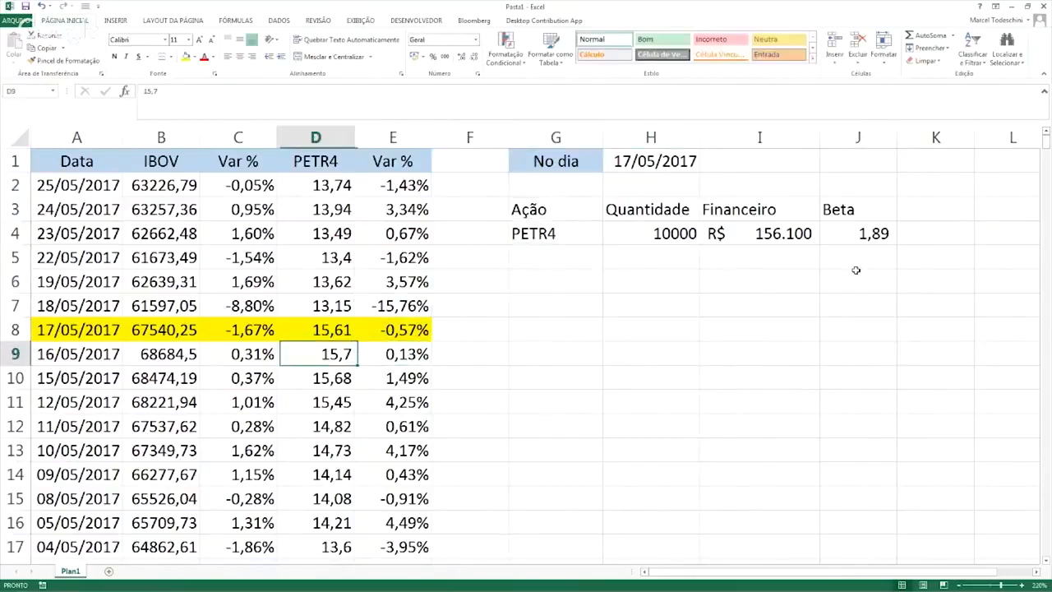
{"action": "key", "text": "Up"}
{"action": "key", "text": "Right"}
{"action": "key", "text": "Up"}
{"action": "key", "text": "Up"}
{"action": "key", "text": "Right"}
{"action": "key", "text": "Right"}
{"action": "key", "text": "Right"}
{"action": "key", "text": "Right"}
{"action": "key", "text": "Up"}
{"action": "key", "text": "Up"}
{"action": "key", "text": "Up"}
{"action": "key", "text": "Down"}
{"action": "key", "text": "F2"}
{"action": "key", "text": "F2"}
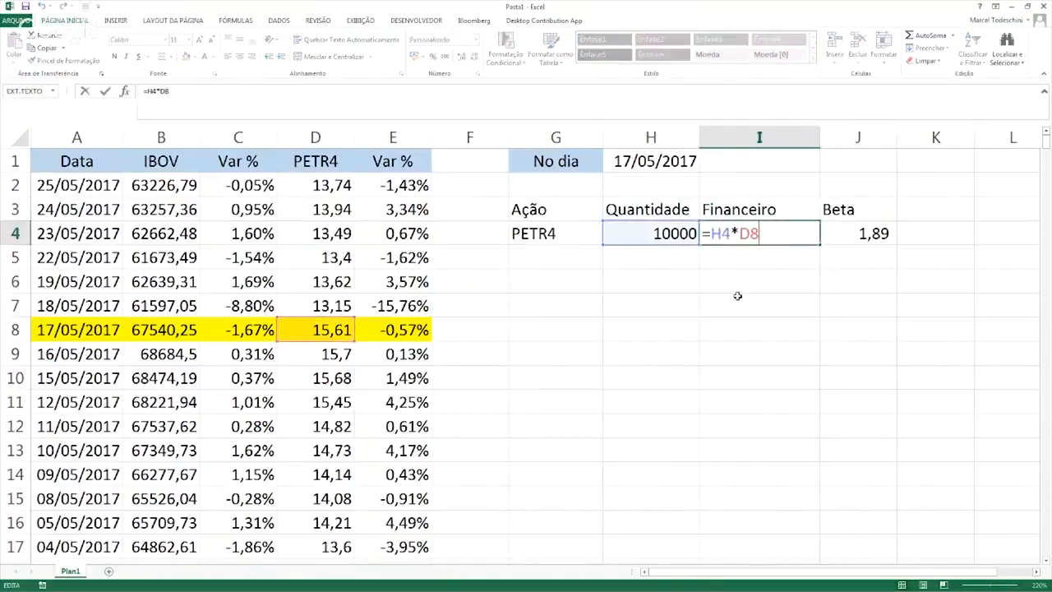
{"action": "left_click", "coordinate": [335, 345]}
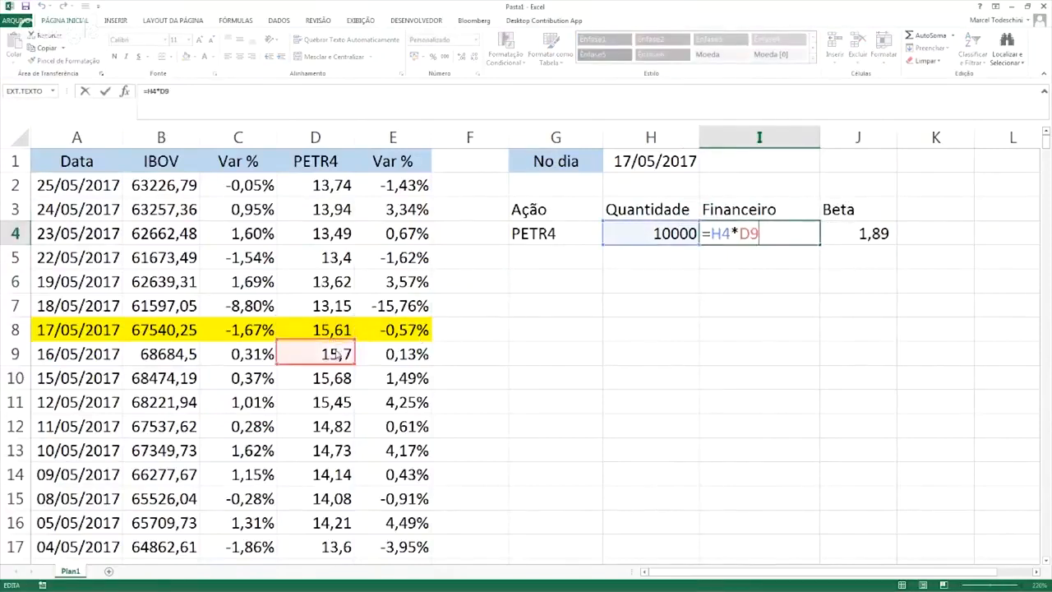
{"action": "key", "text": "Return"}
{"action": "key", "text": "Up"}
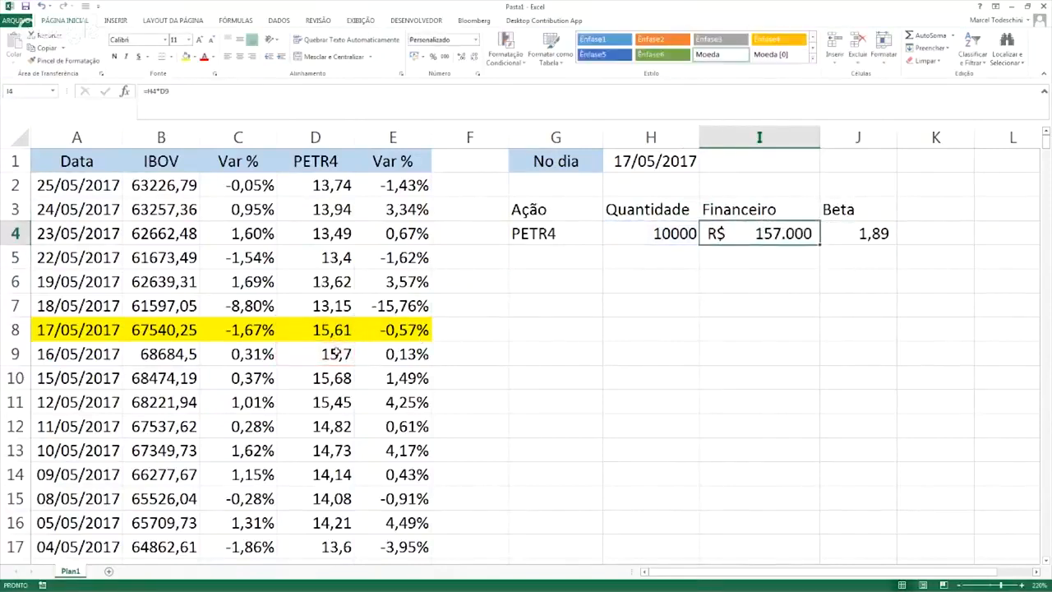
Format the PETR4 quantity in H4 with a thousands separator and no decimal places
{"action": "key", "text": "Right"}
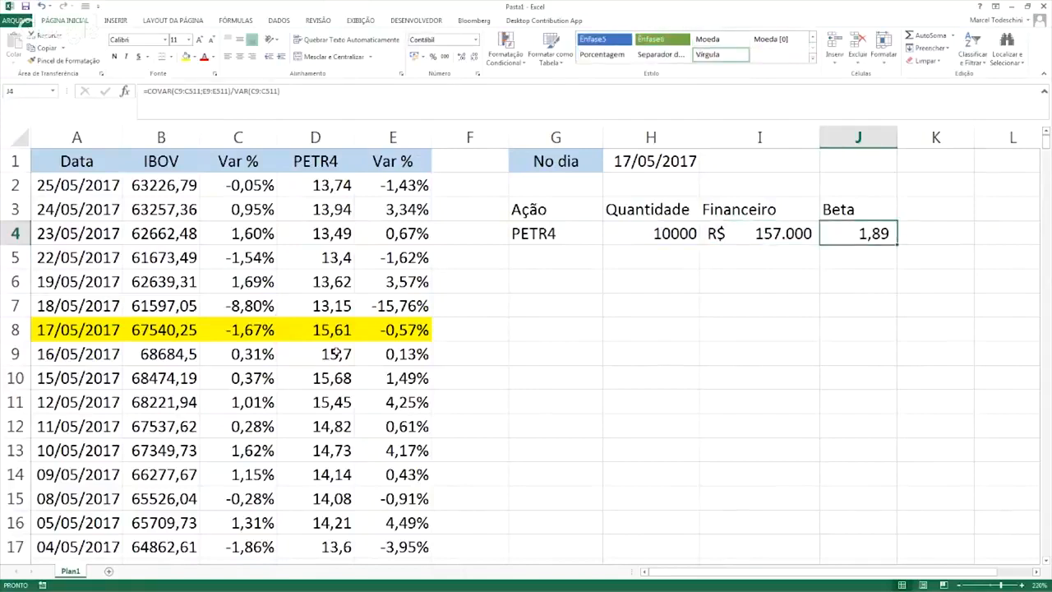
{"action": "key", "text": "Left"}
{"action": "key", "text": "Left"}
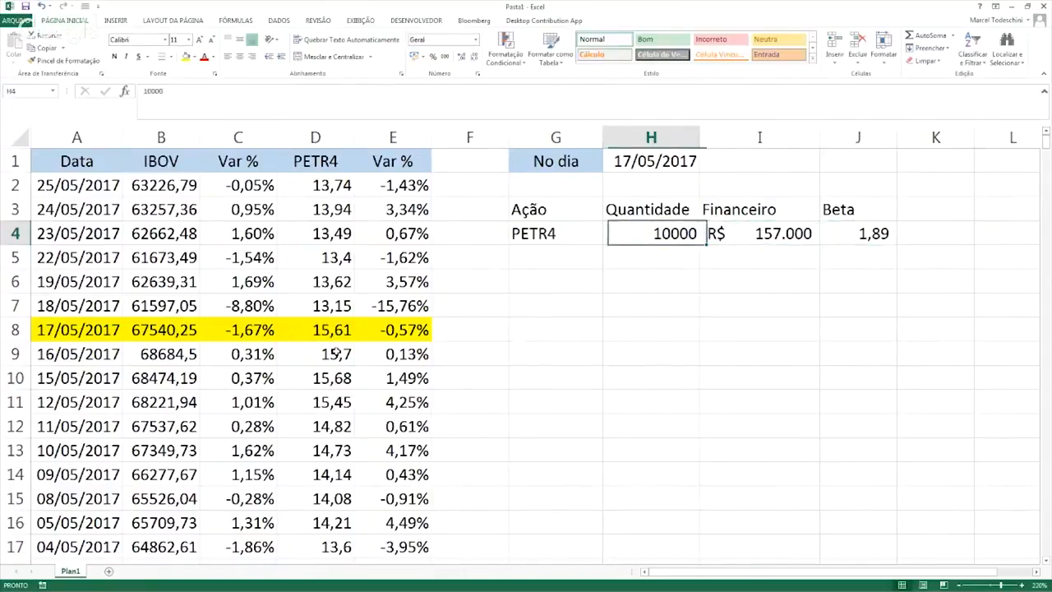
{"action": "left_click", "coordinate": [445, 56]}
{"action": "left_click", "coordinate": [474, 56]}
{"action": "left_click", "coordinate": [473, 56]}
{"action": "left_click", "coordinate": [791, 289]}
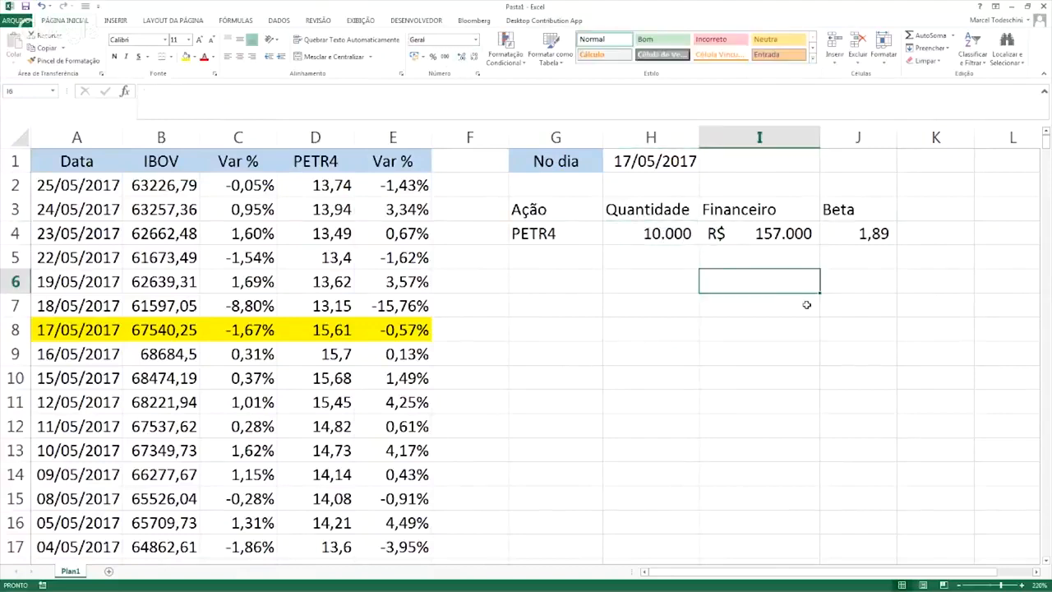
Enter the header % in K3 and the value 100% in K4, and center both cells
{"action": "left_click", "coordinate": [896, 235]}
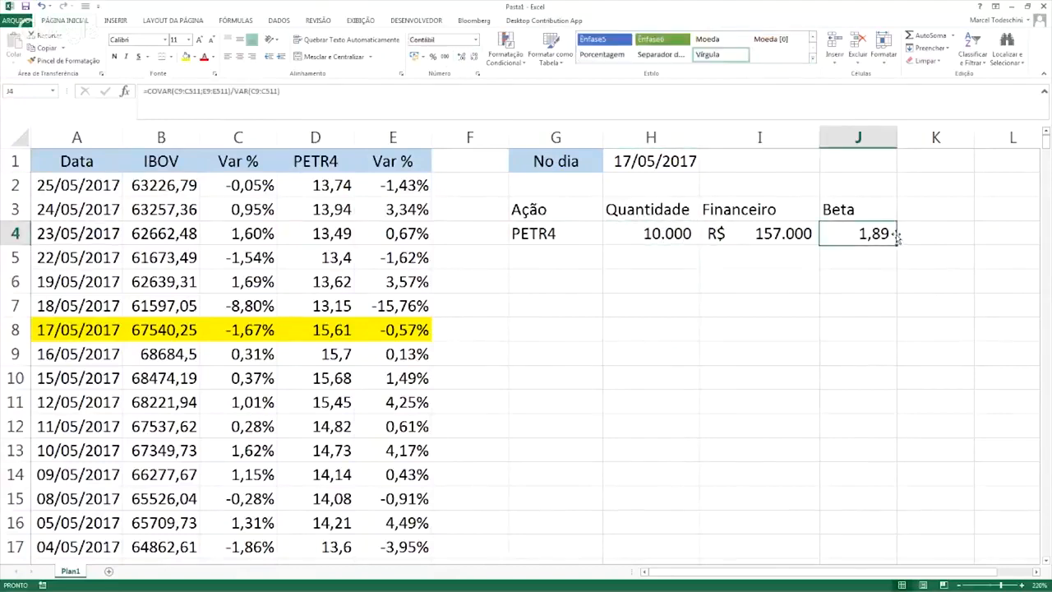
{"action": "left_click", "coordinate": [927, 202]}
{"action": "type", "text": "%"}
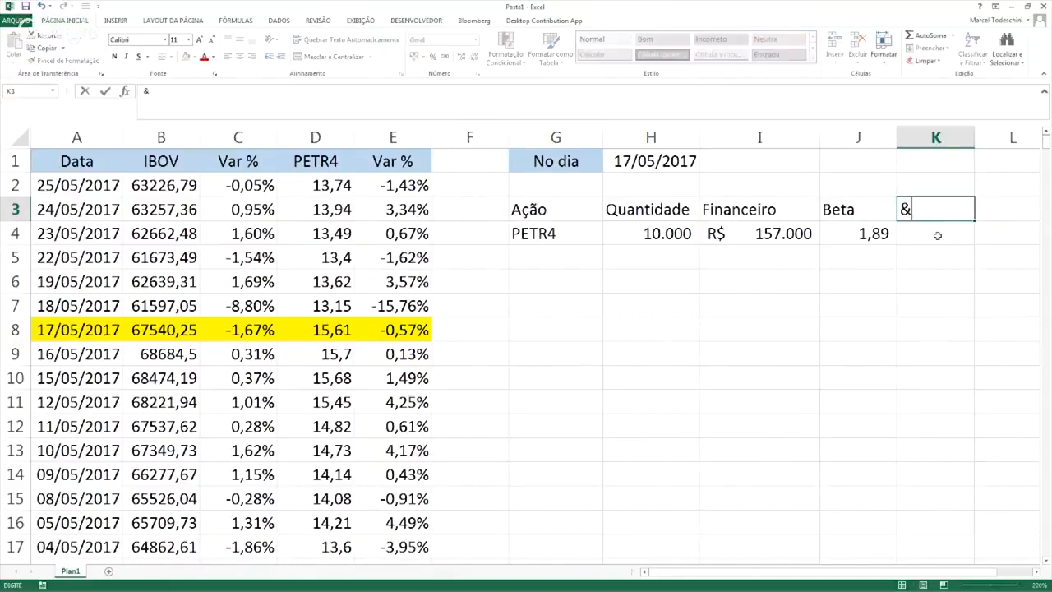
{"action": "key", "text": "BackSpace"}
{"action": "type", "text": "%"}
{"action": "left_click", "coordinate": [938, 236]}
{"action": "type", "text": "100%"}
{"action": "key", "text": "Return"}
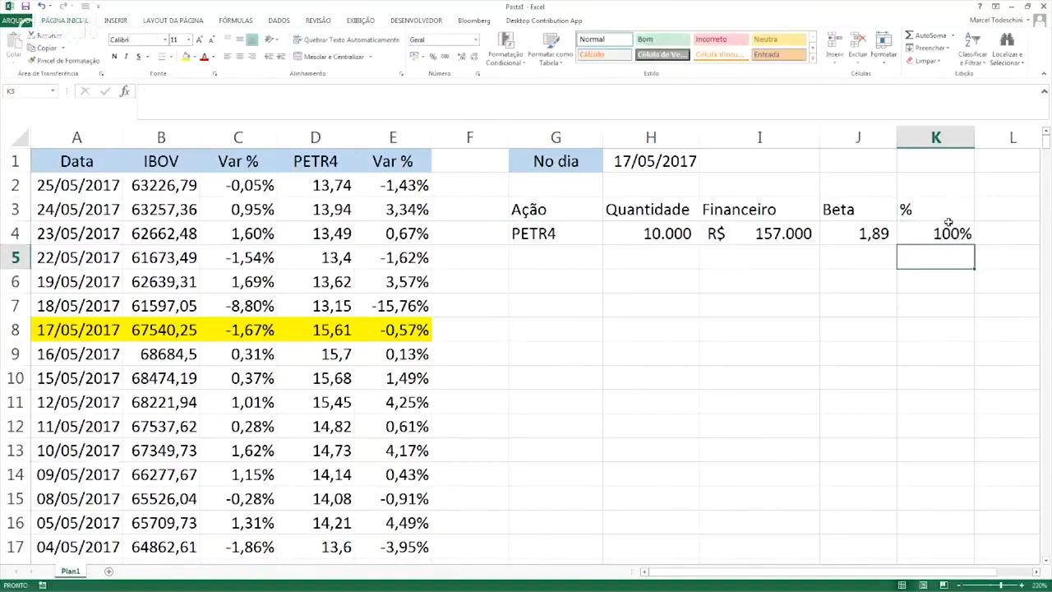
{"action": "left_click_drag", "start_coordinate": [942, 212], "coordinate": [937, 238]}
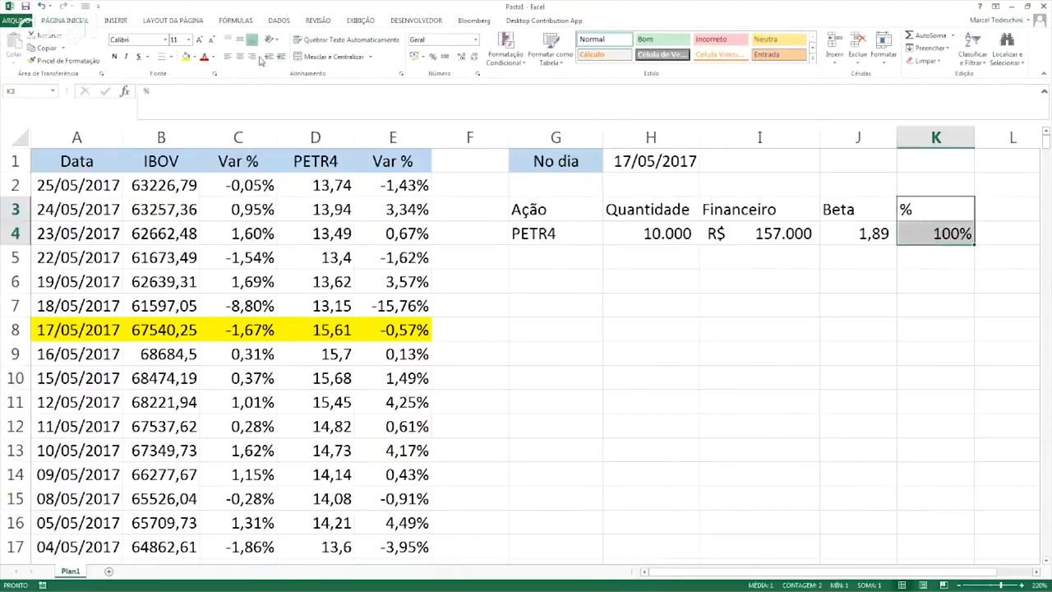
{"action": "left_click", "coordinate": [240, 56]}
Enter the text Quantos contratos de mini preciso vender in G6 below the position table
{"action": "left_click_drag", "start_coordinate": [534, 234], "coordinate": [868, 235]}
{"action": "key", "text": "Down"}
{"action": "key", "text": "Down"}
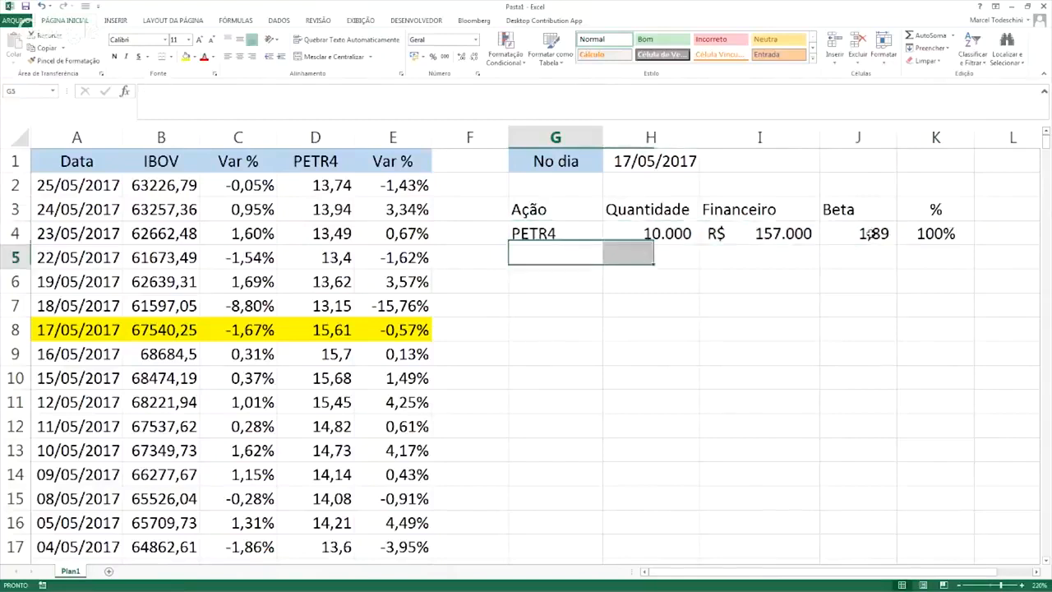
{"action": "type", "text": "Quantos contra"}
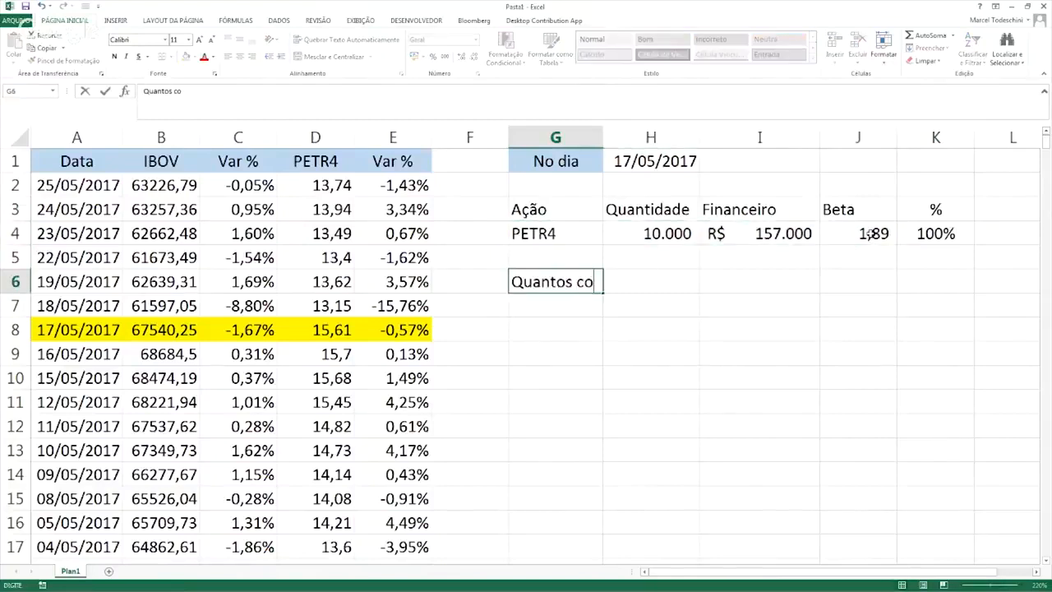
{"action": "key", "text": "BackSpace"}
{"action": "type", "text": "ratos de"}
{"action": "key", "text": "BackSpace"}
{"action": "key", "text": "BackSpace"}
{"action": "type", "text": "tos de mim"}
{"action": "key", "text": "BackSpace"}
{"action": "type", "text": "ni"}
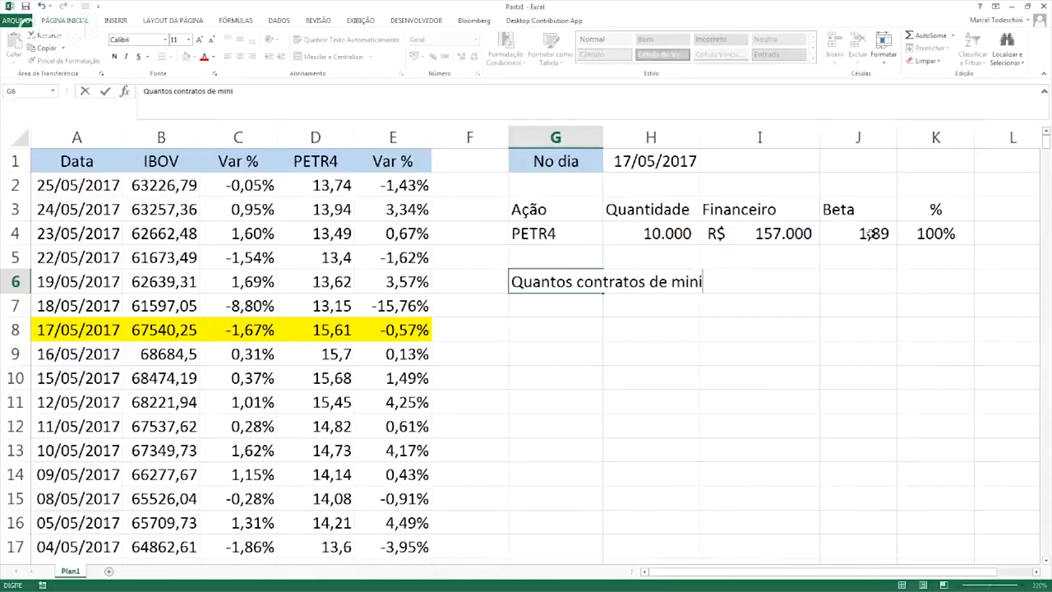
{"action": "type", "text": " preciso vender"}
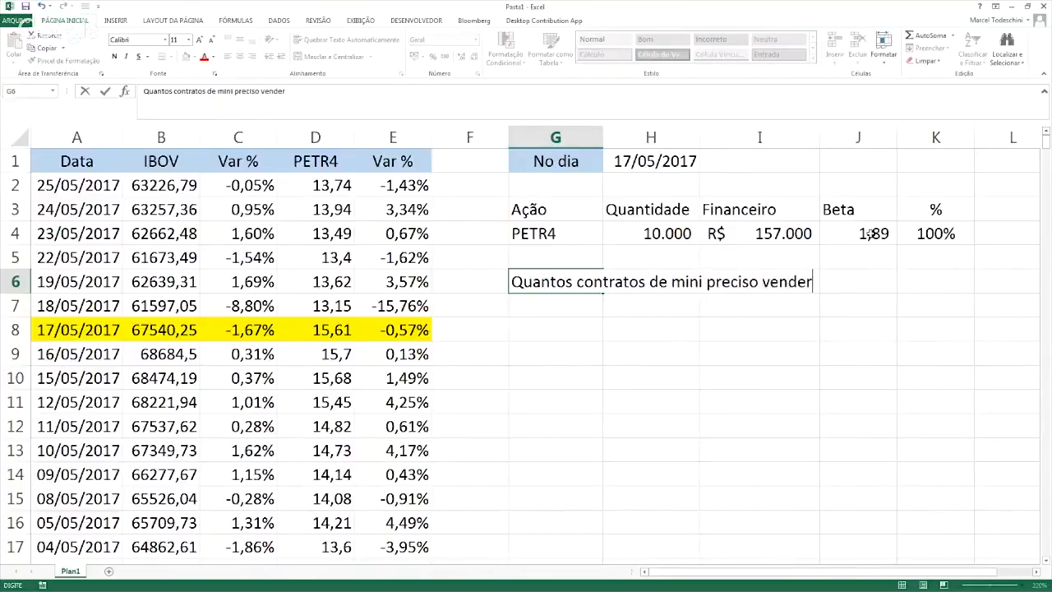
{"action": "key", "text": "Return"}
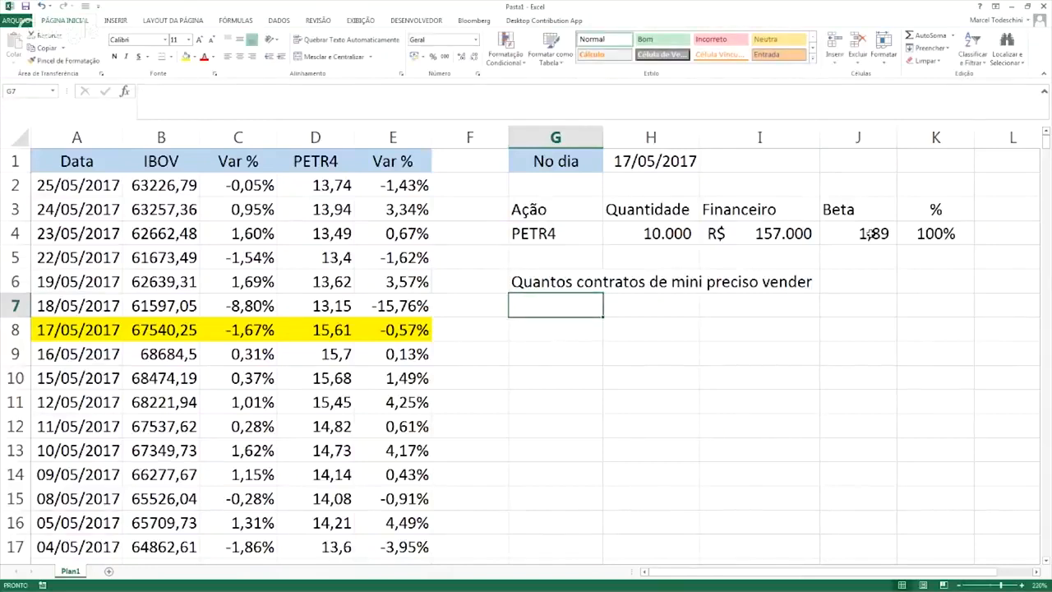
Enter the label Cotação Mini in G8 and widen column G to fit it
{"action": "key", "text": "Return"}
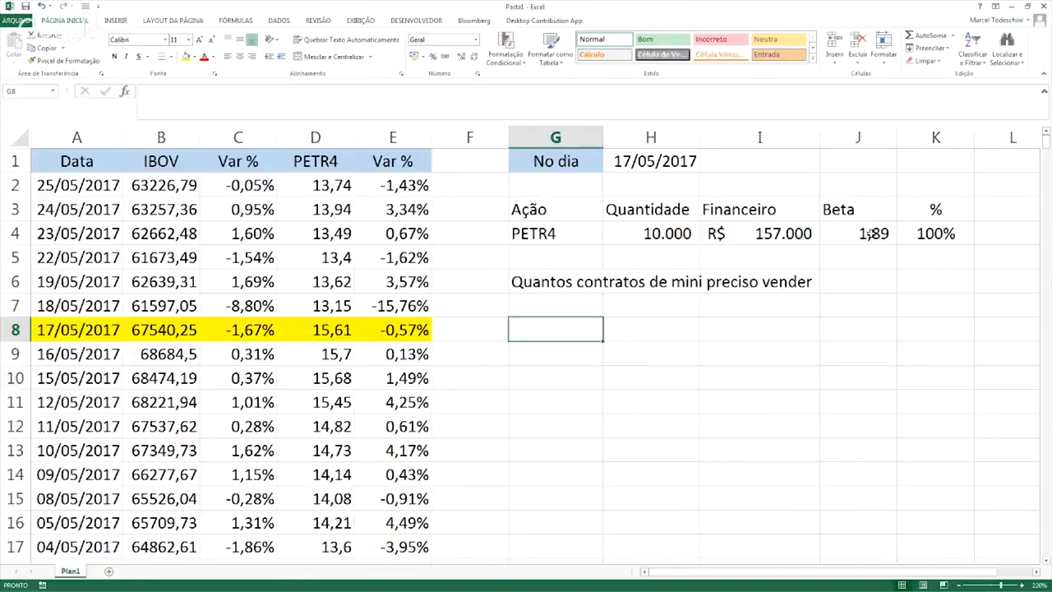
{"action": "type", "text": "Cotação"}
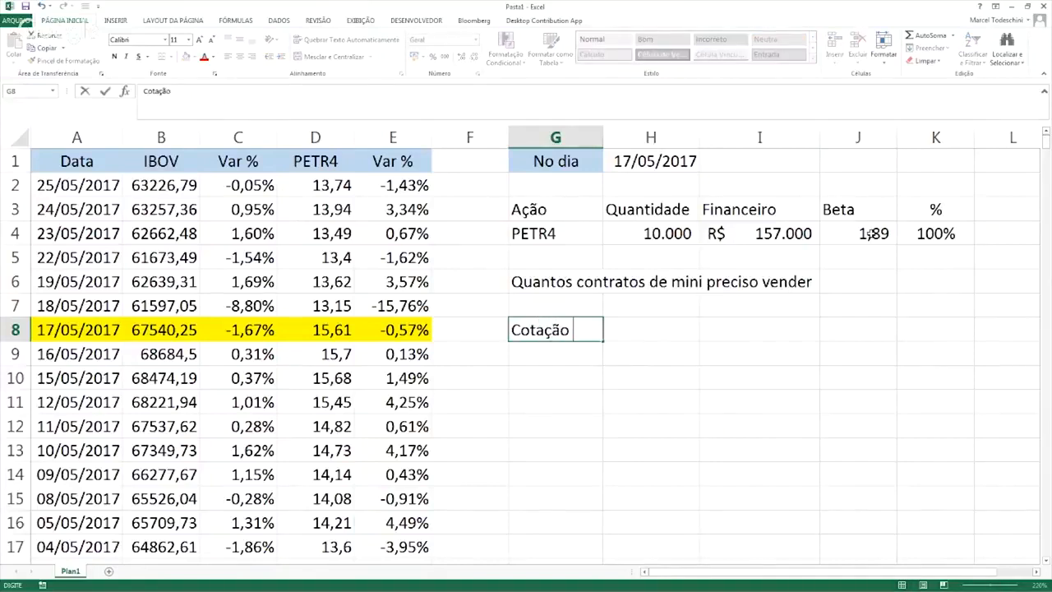
{"action": "type", "text": " Mini"}
{"action": "key", "text": "Return"}
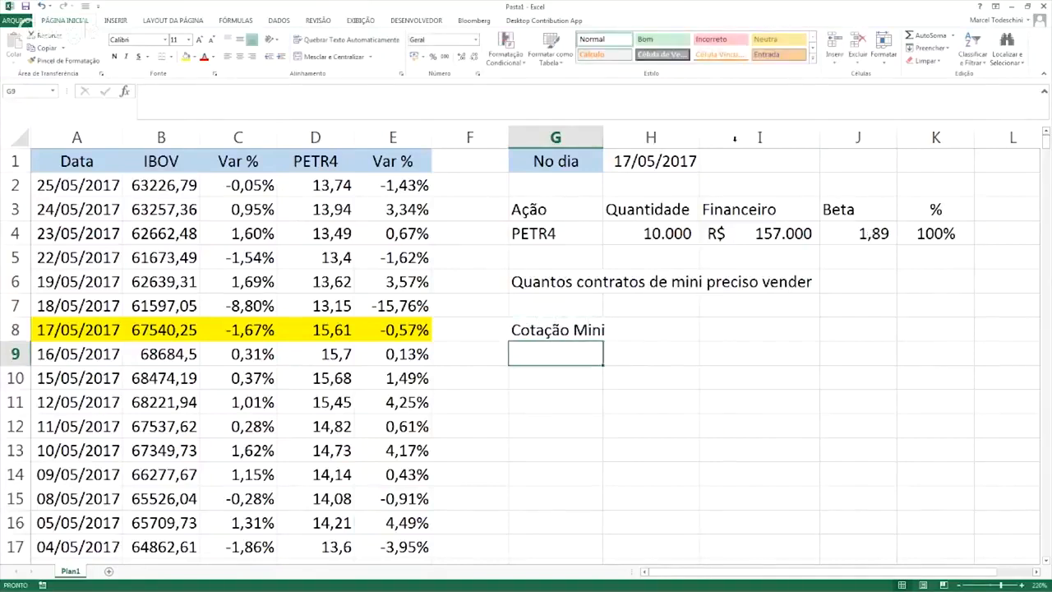
{"action": "left_click_drag", "start_coordinate": [604, 137], "coordinate": [611, 138]}
Link H8 to the IBOV quote of 16/05/2017 with the formula =B9
{"action": "left_click", "coordinate": [626, 328]}
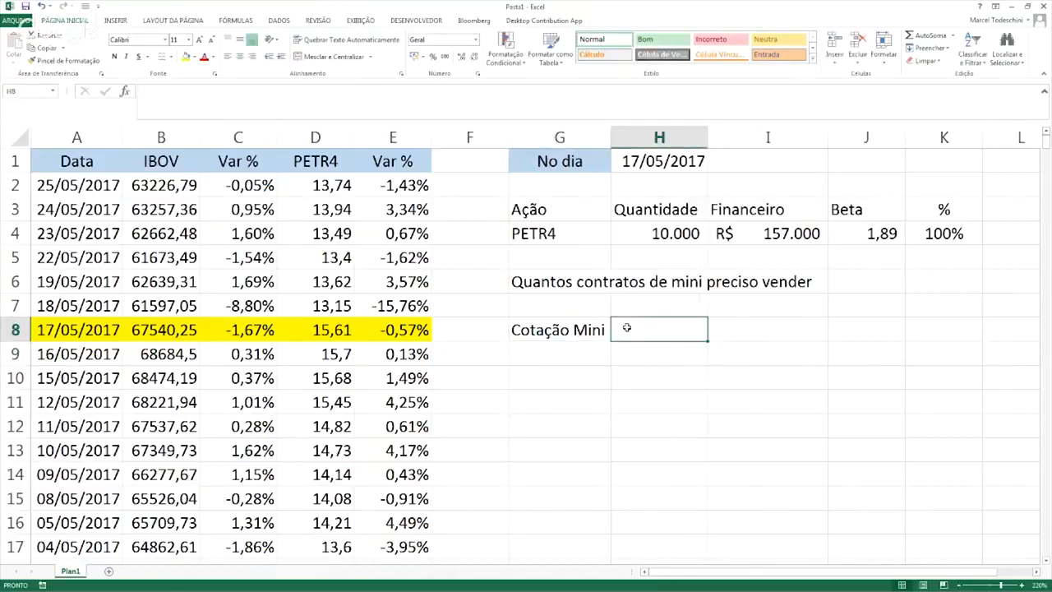
{"action": "type", "text": "=D8"}
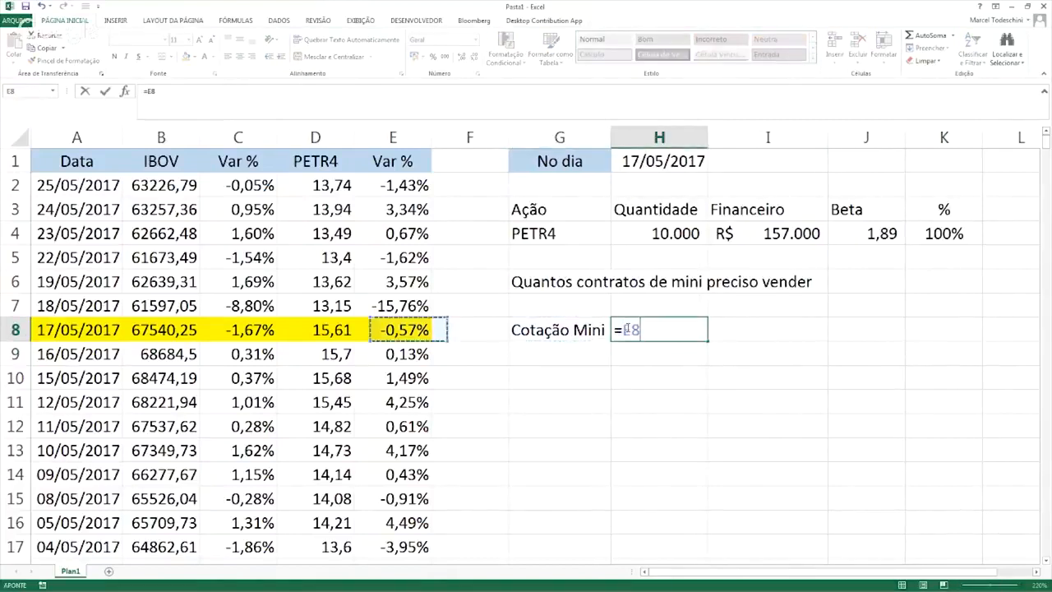
{"action": "key", "text": "Left"}
{"action": "key", "text": "Left"}
{"action": "key", "text": "Down"}
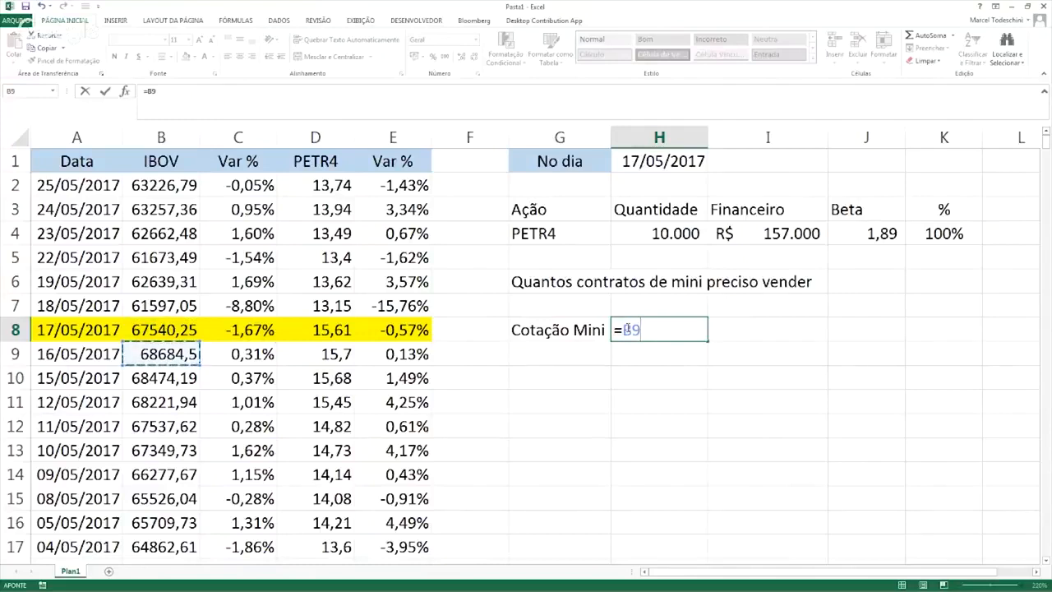
{"action": "key", "text": "ctrl+Return"}
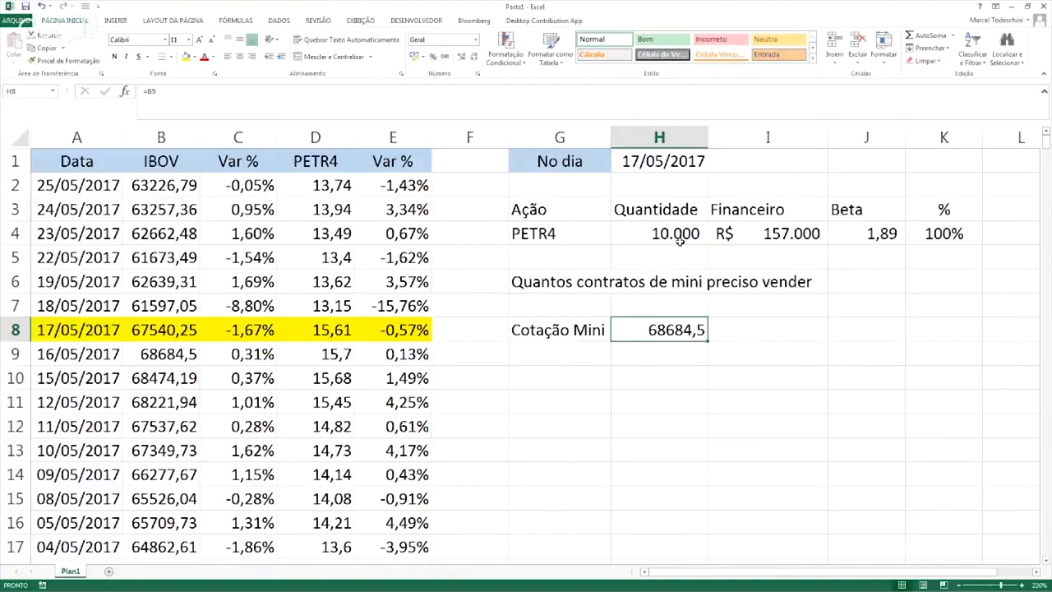
{"action": "key", "text": "Left"}
{"action": "key", "text": "Down"}
{"action": "type", "text": "Valor ("}
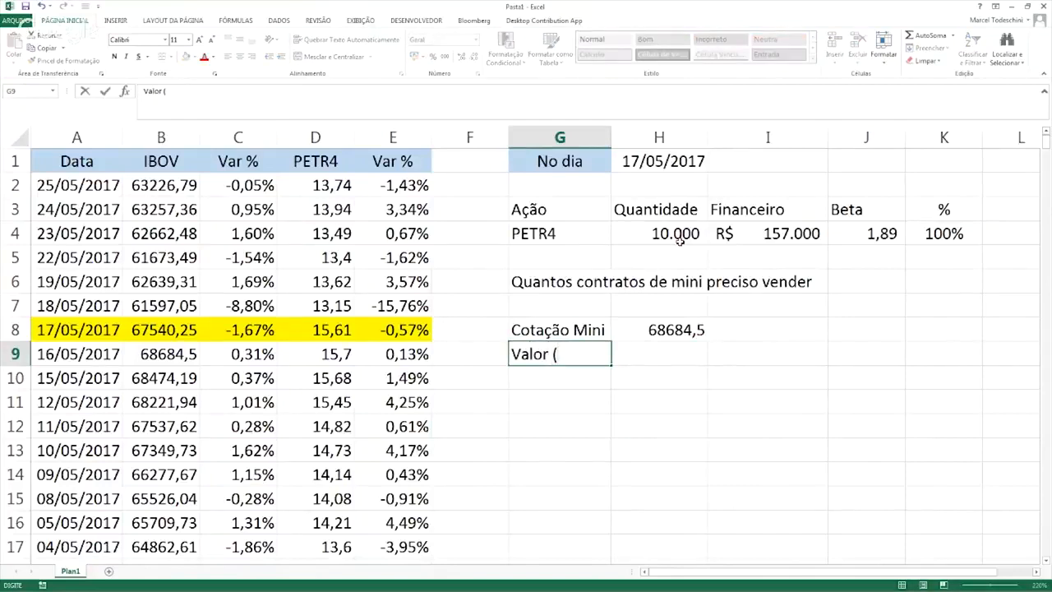
{"action": "key", "text": "Escape"}
Change the quote label in G8 to Cotação IBOV
{"action": "key", "text": "Up"}
{"action": "key", "text": "F2"}
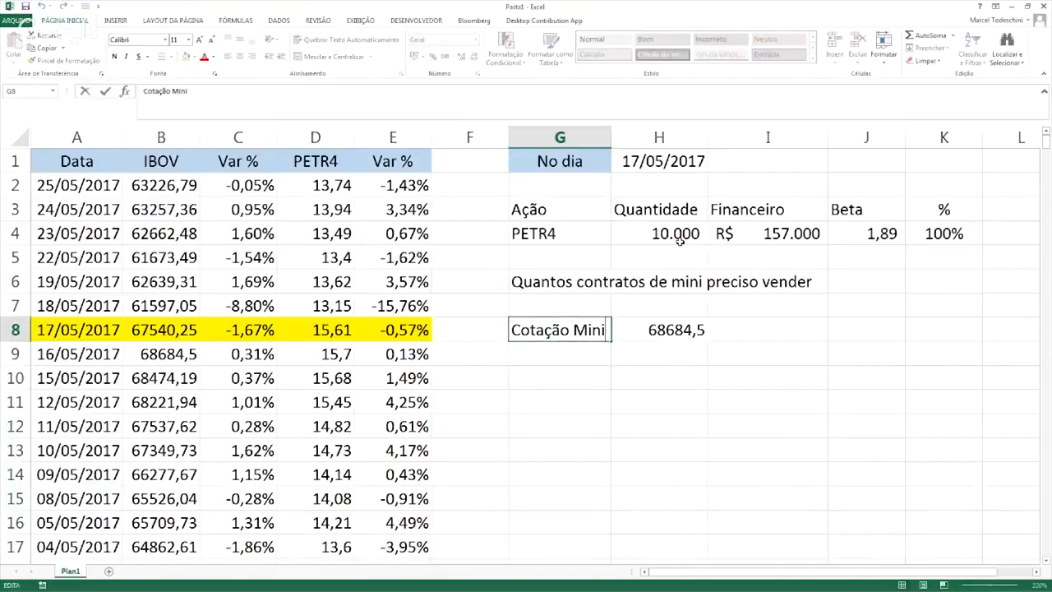
{"action": "key", "text": "ctrl+shift+Left"}
{"action": "type", "text": "IBOV"}
{"action": "key", "text": "Return"}
Enter the label Valor Mini (20%) in G9 and widen column G to fit it
{"action": "type", "text": "Valor"}
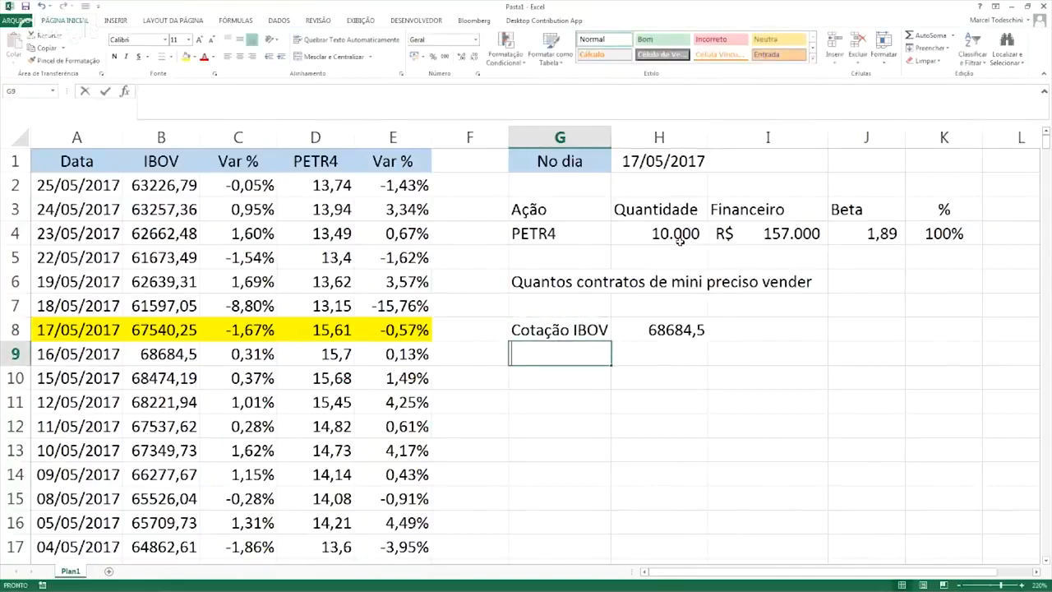
{"action": "type", "text": " Mini"}
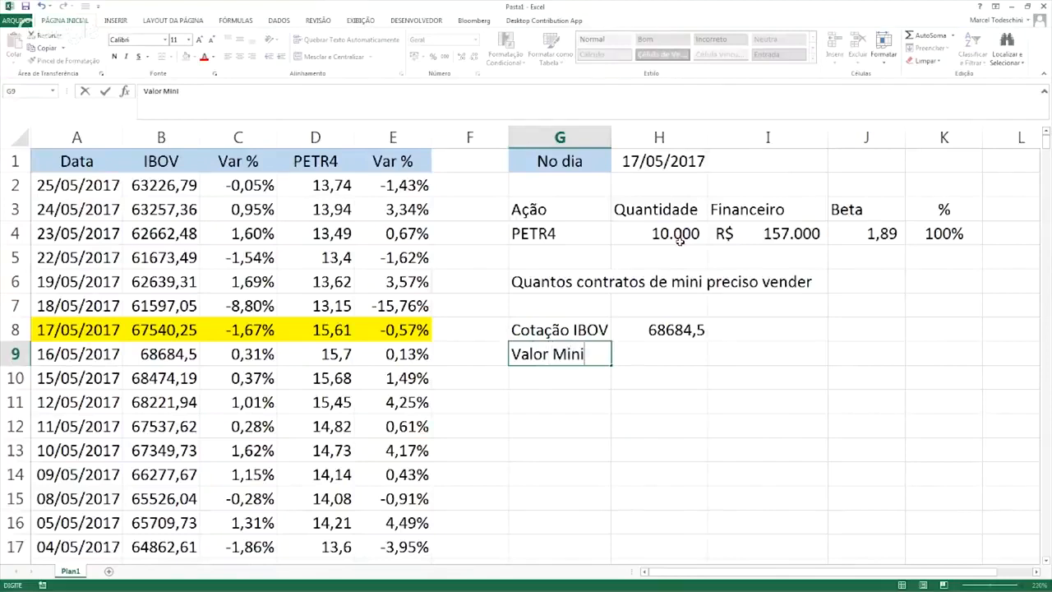
{"action": "key", "text": "Tab"}
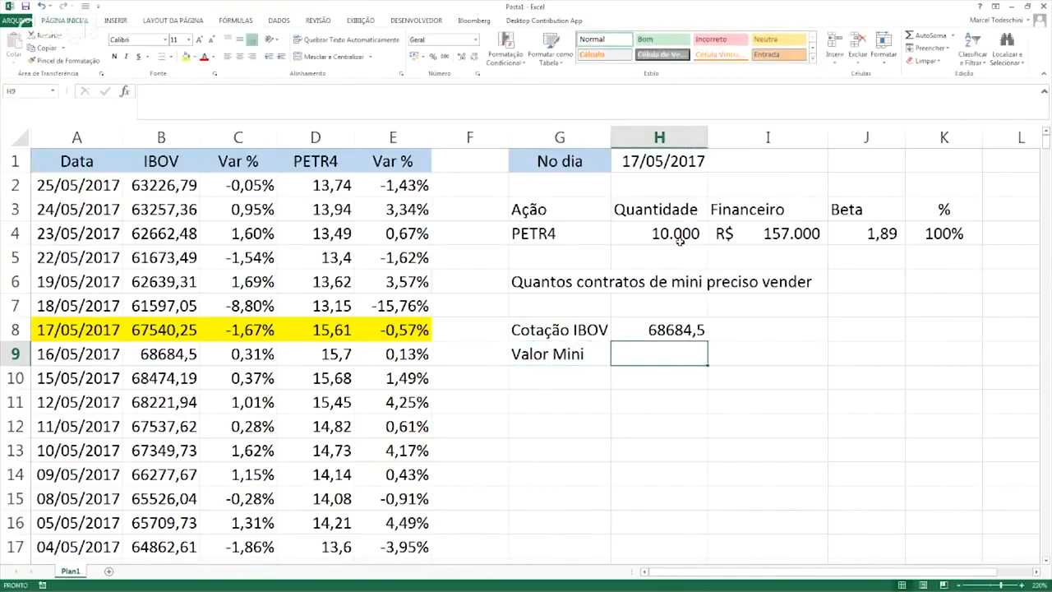
{"action": "key", "text": "Left"}
{"action": "key", "text": "F2"}
{"action": "type", "text": "("}
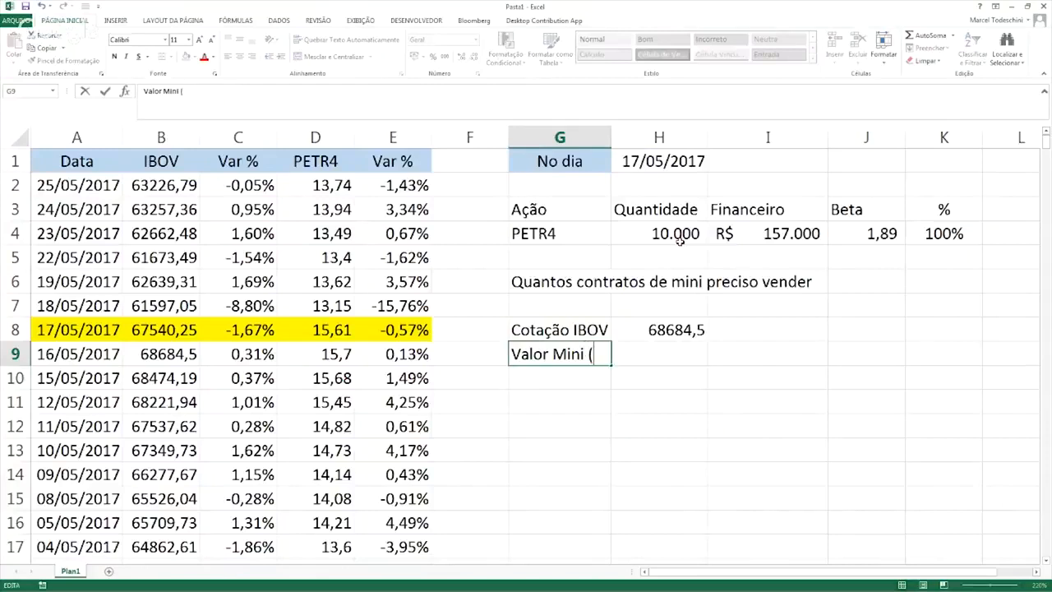
{"action": "type", "text": "20%)"}
{"action": "key", "text": "Tab"}
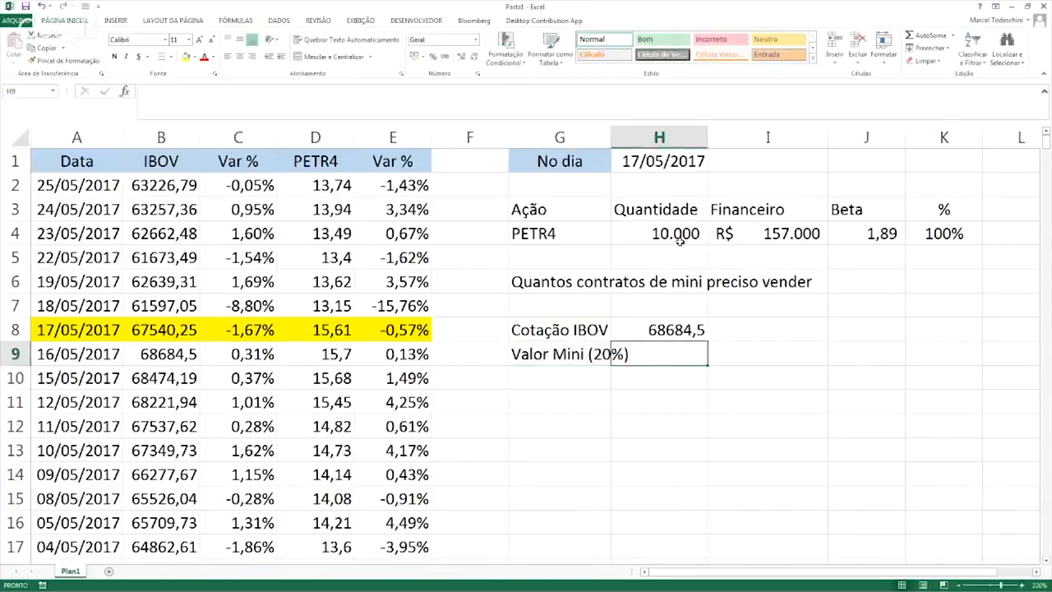
{"action": "left_click_drag", "start_coordinate": [612, 139], "coordinate": [635, 144]}
Calculate the mini contract's value in H9 with the formula =H8*0,2
{"action": "type", "text": "="}
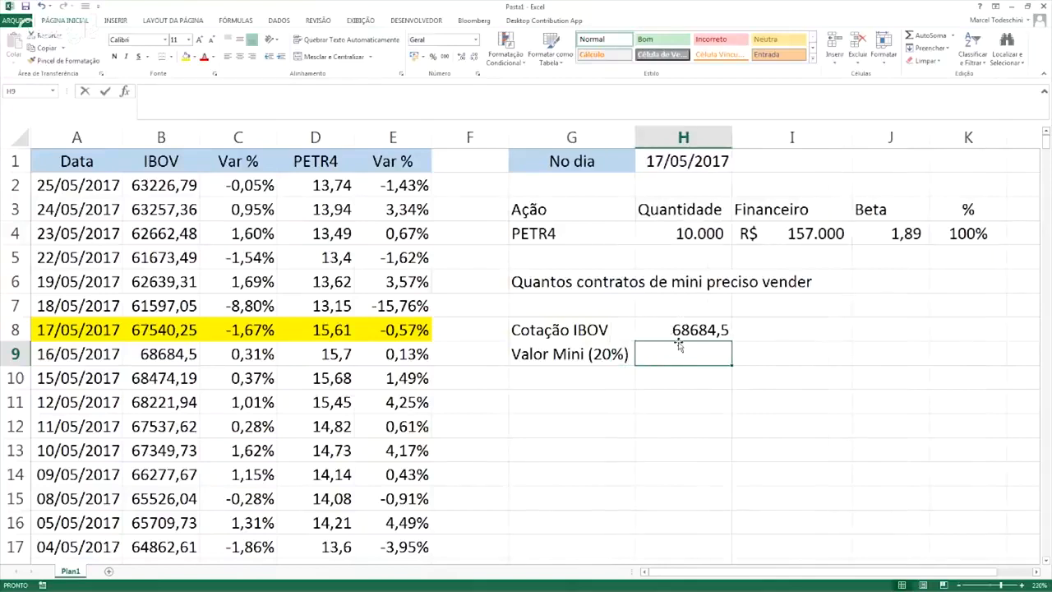
{"action": "key", "text": "Up"}
{"action": "type", "text": "*"}
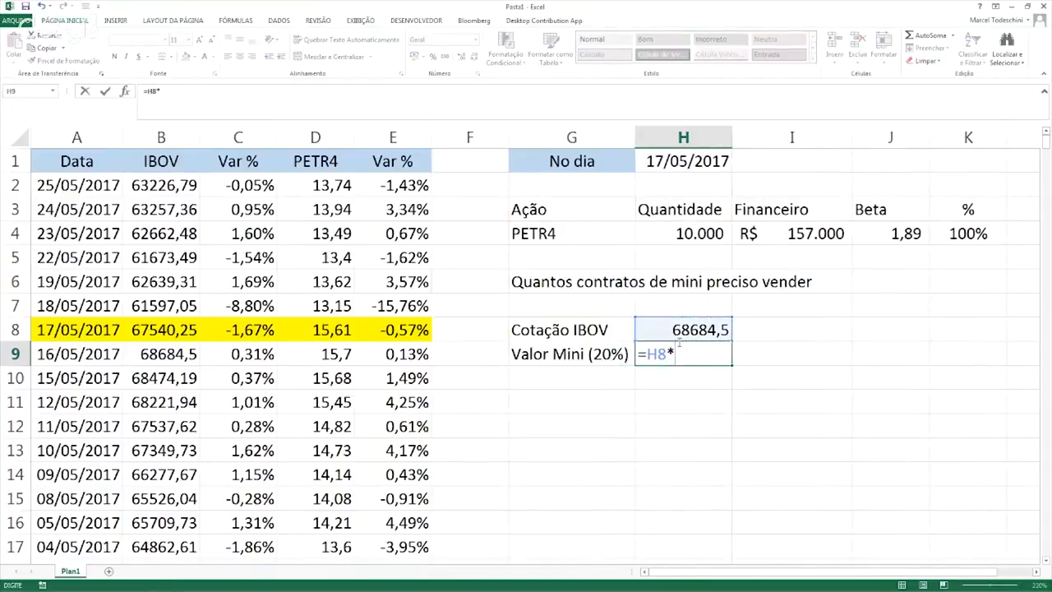
{"action": "type", "text": "0,2"}
{"action": "key", "text": "Return"}
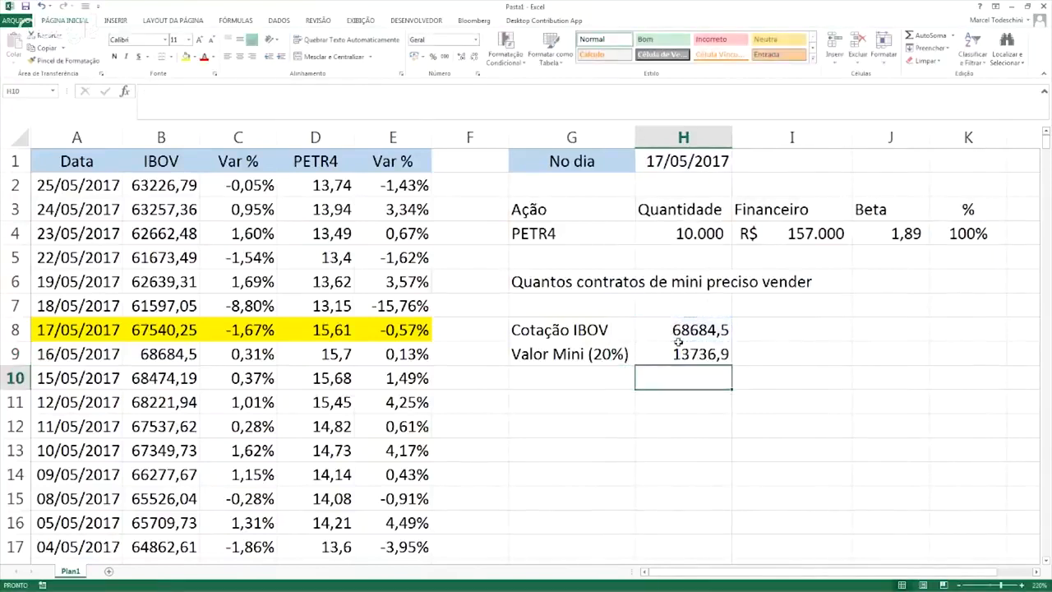
{"action": "left_click", "coordinate": [680, 345]}
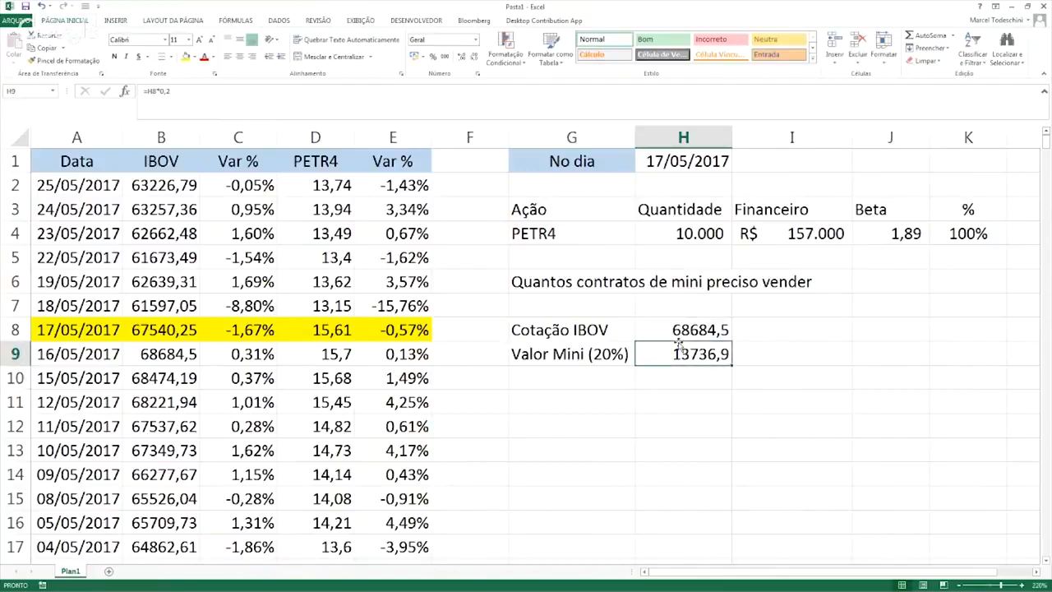
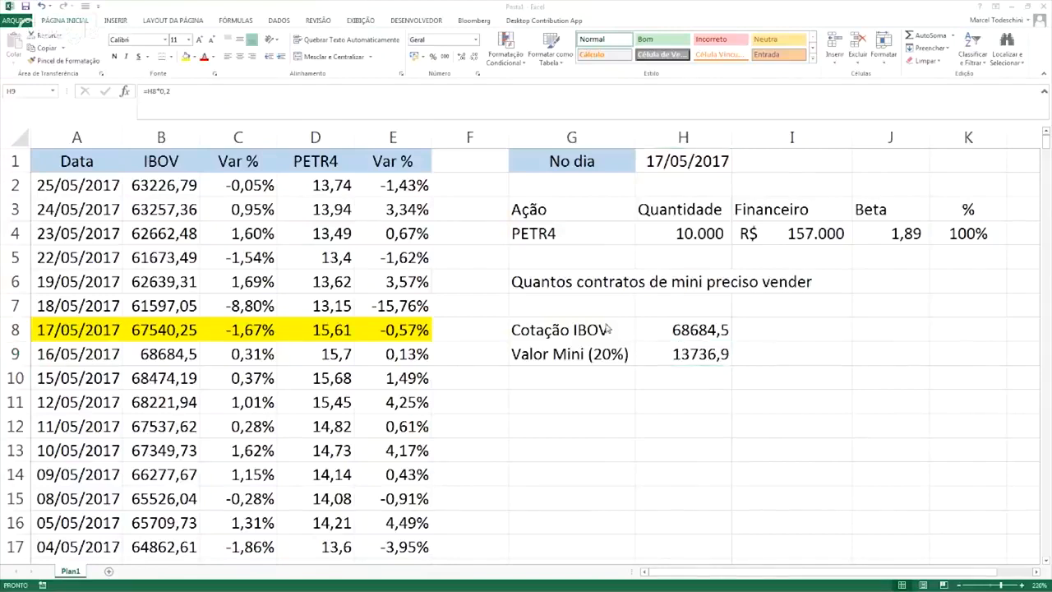
Enter the label Valor total in G10
{"action": "left_click", "coordinate": [570, 375]}
{"action": "type", "text": "Valor "}
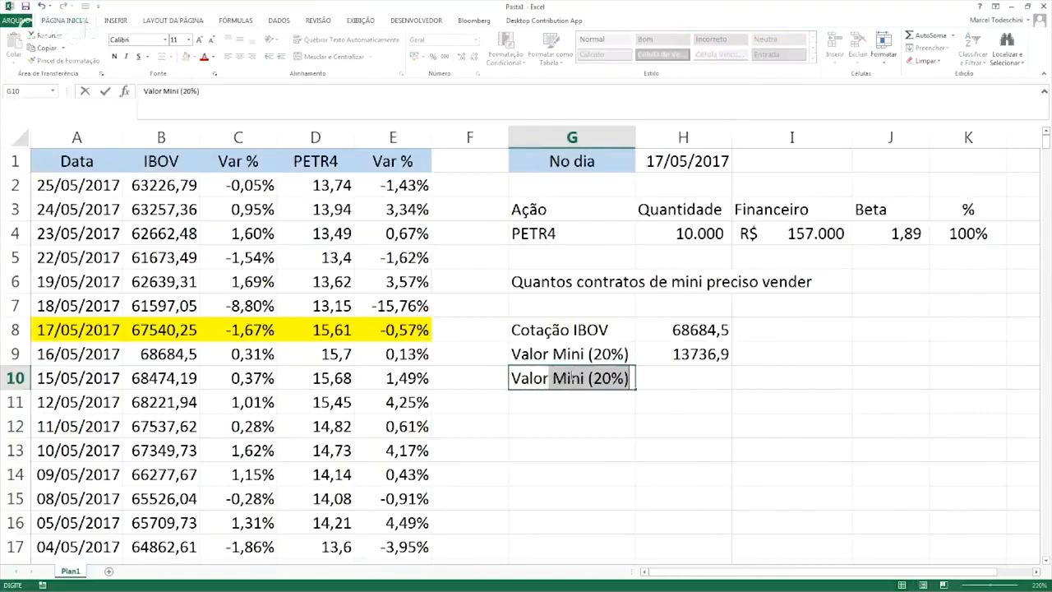
{"action": "type", "text": "total"}
{"action": "key", "text": "Tab"}
Link H10 to the PETR4 position's Financeiro value in I4
{"action": "type", "text": "="}
{"action": "key", "text": "Up"}
{"action": "key", "text": "Up"}
{"action": "key", "text": "Right"}
{"action": "key", "text": "Up"}
{"action": "key", "text": "Right"}
{"action": "key", "text": "Up"}
{"action": "key", "text": "Right"}
{"action": "key", "text": "Up"}
{"action": "key", "text": "Up"}
{"action": "key", "text": "Left"}
{"action": "key", "text": "Left"}
{"action": "key", "text": "Return"}
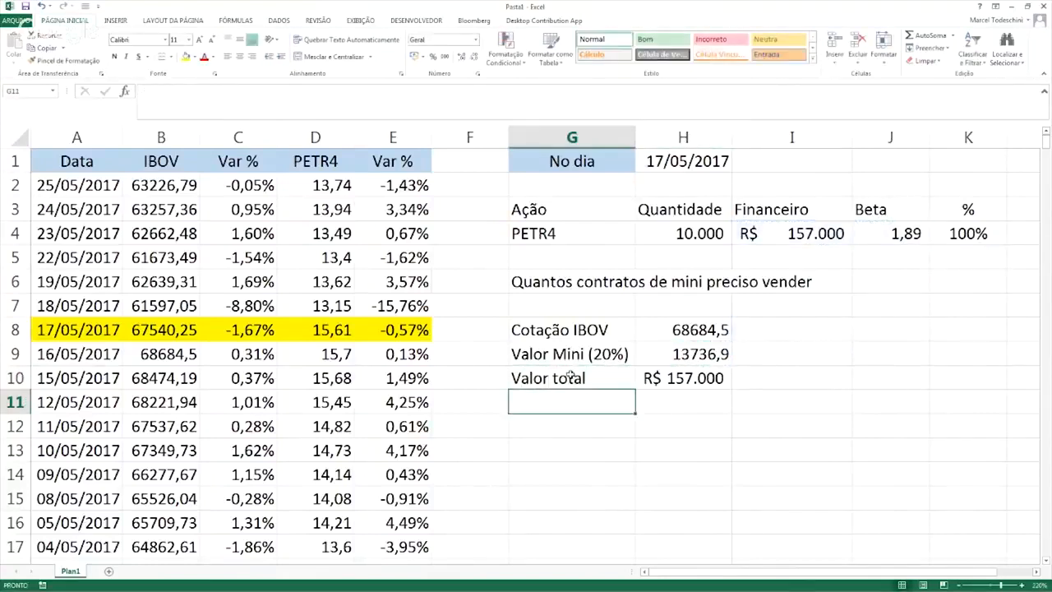
{"action": "key", "text": "alt+Tab"}
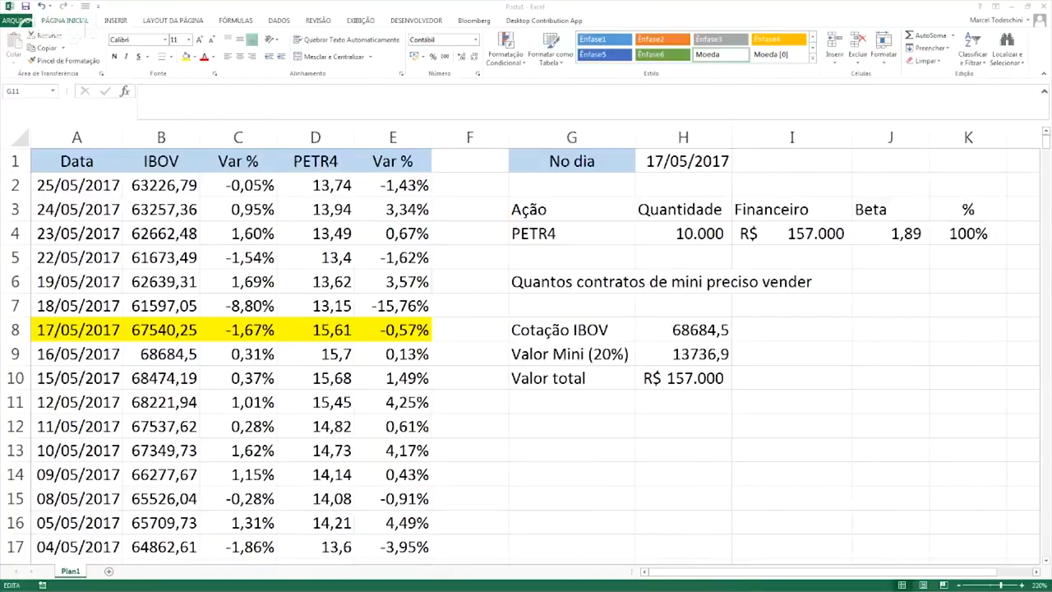
{"action": "key", "text": "Escape"}
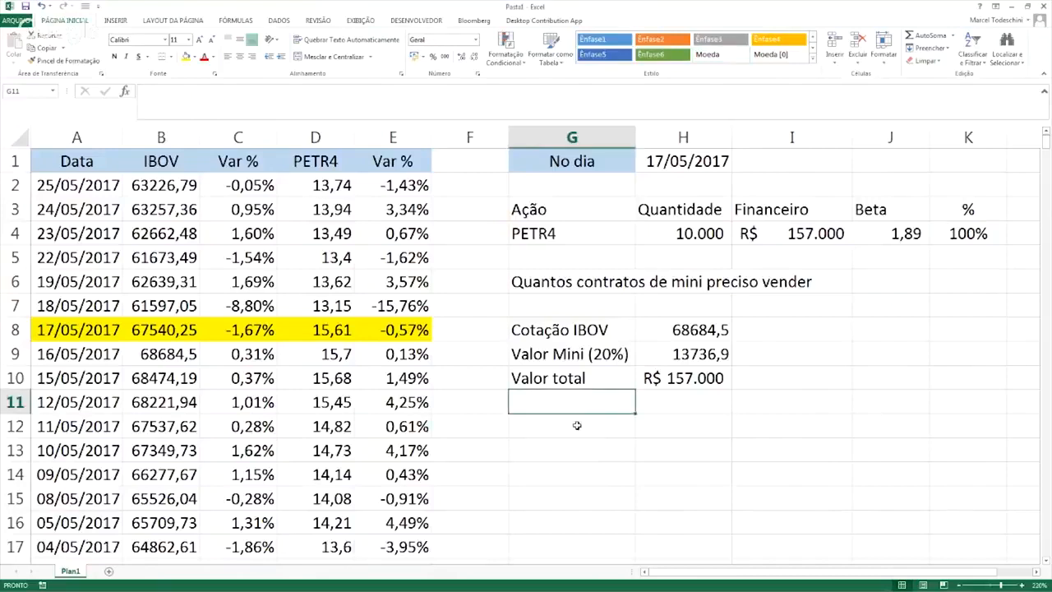
Enter the label Hedge in G12
{"action": "left_click", "coordinate": [553, 424]}
{"action": "type", "text": "Hedge"}
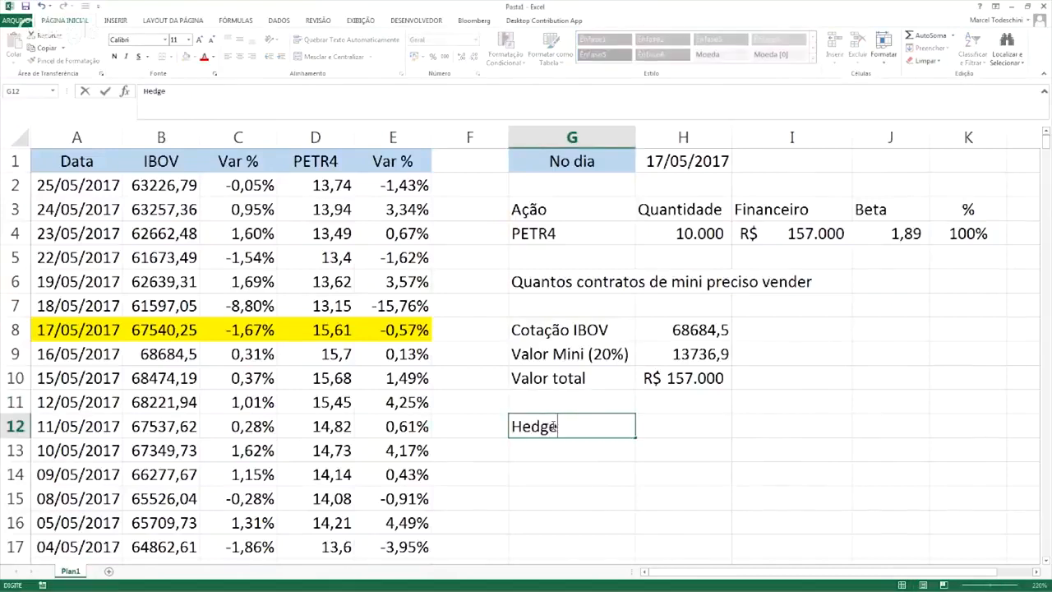
{"action": "key", "text": "Tab"}
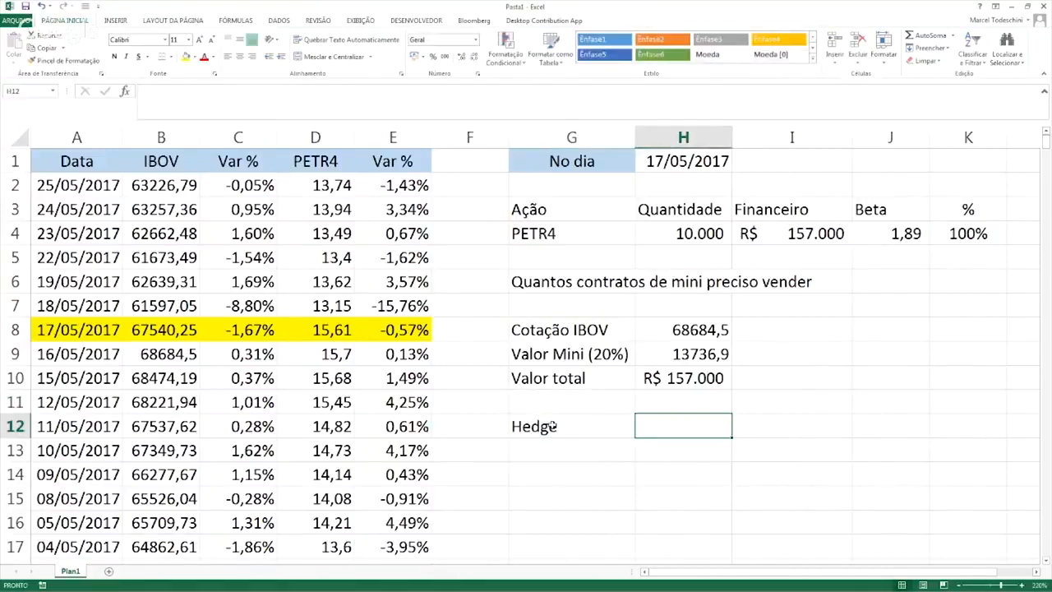
Divide the total value by the mini contract's value in H12 with =H10/H9 and format the result in comma style
{"action": "type", "text": "="}
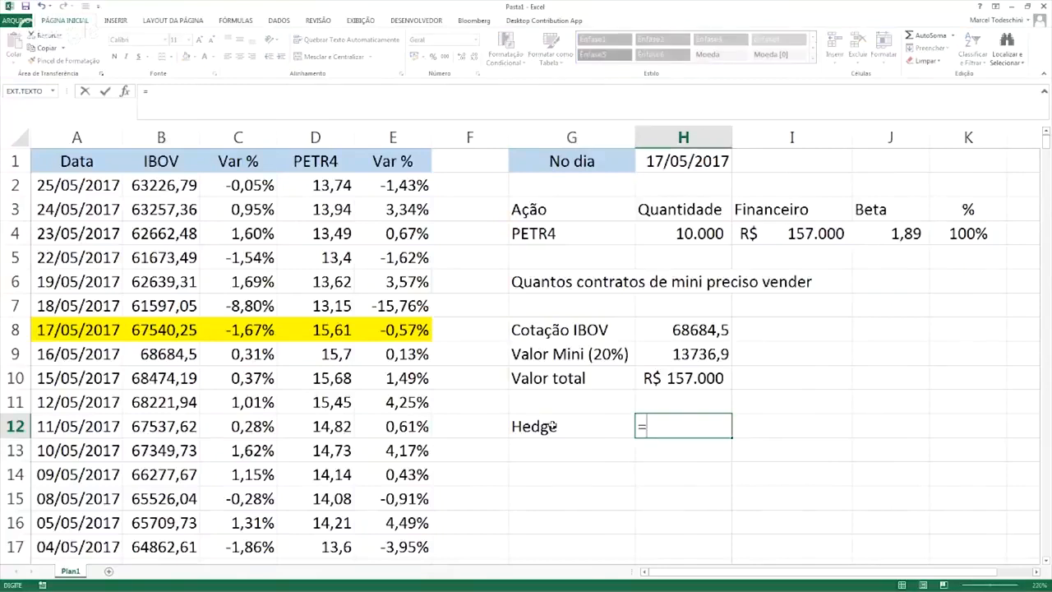
{"action": "key", "text": "Up"}
{"action": "key", "text": "Up"}
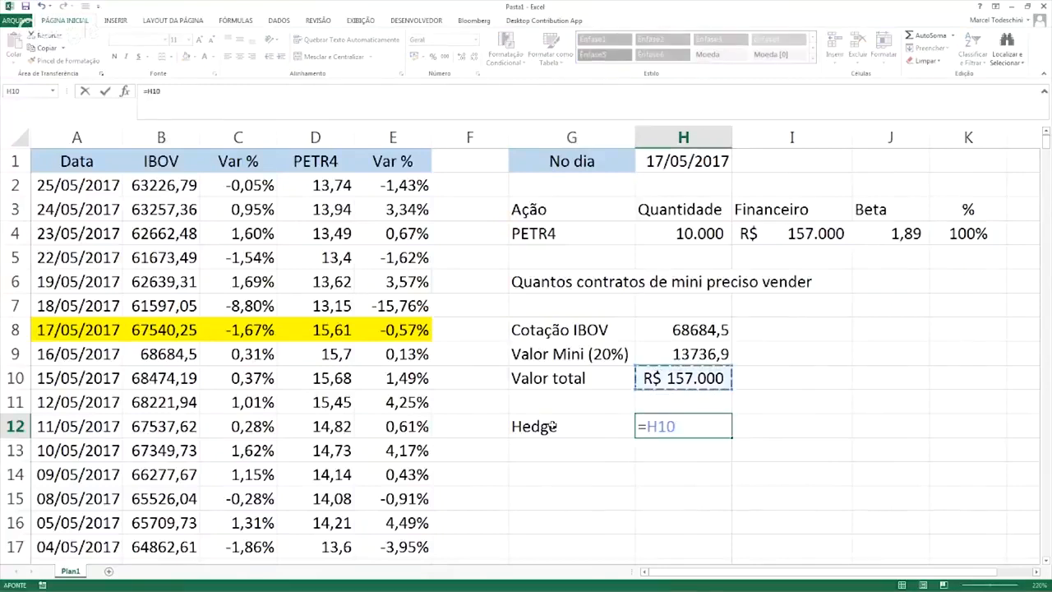
{"action": "type", "text": "/"}
{"action": "key", "text": "Up"}
{"action": "key", "text": "Up"}
{"action": "key", "text": "Up"}
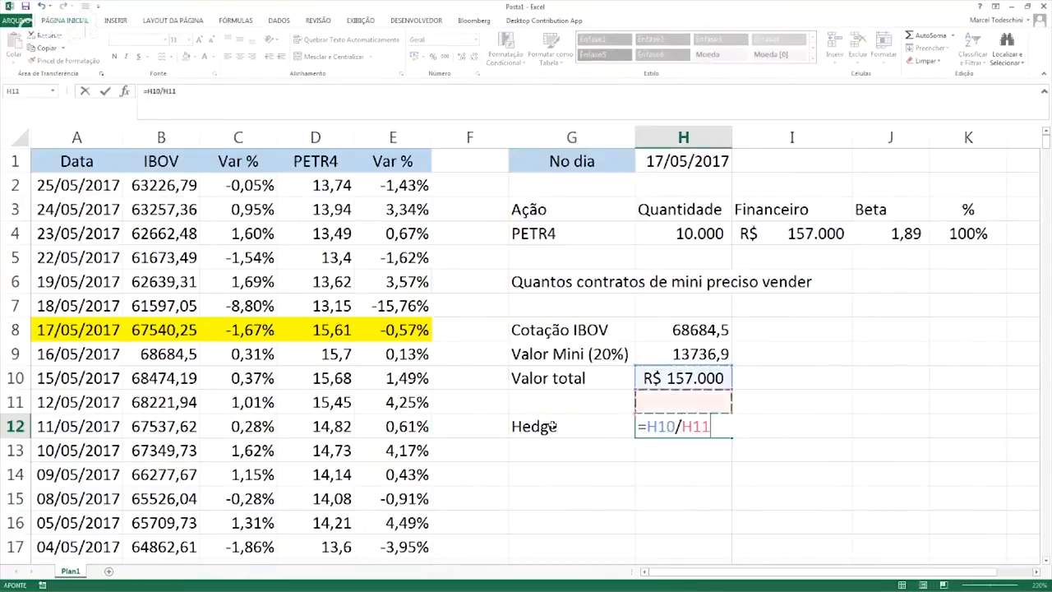
{"action": "key", "text": "Return"}
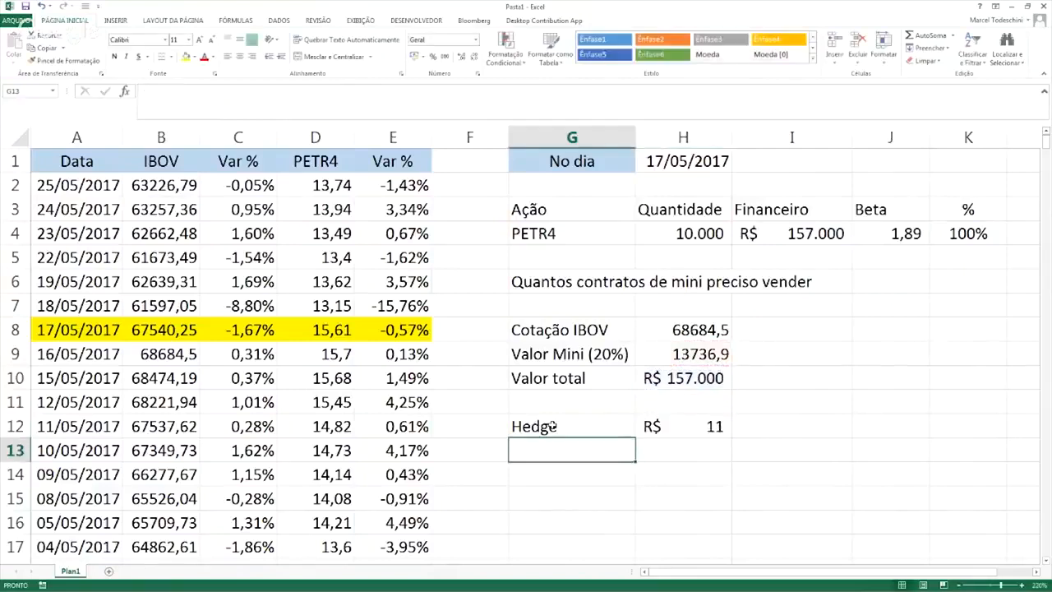
{"action": "key", "text": "Up"}
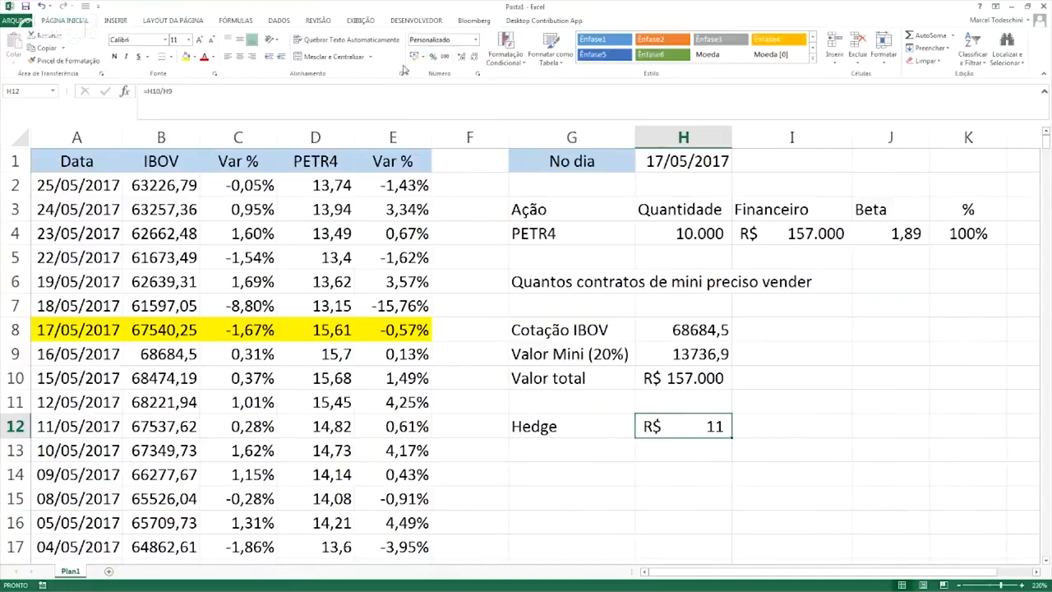
{"action": "left_click", "coordinate": [444, 58]}
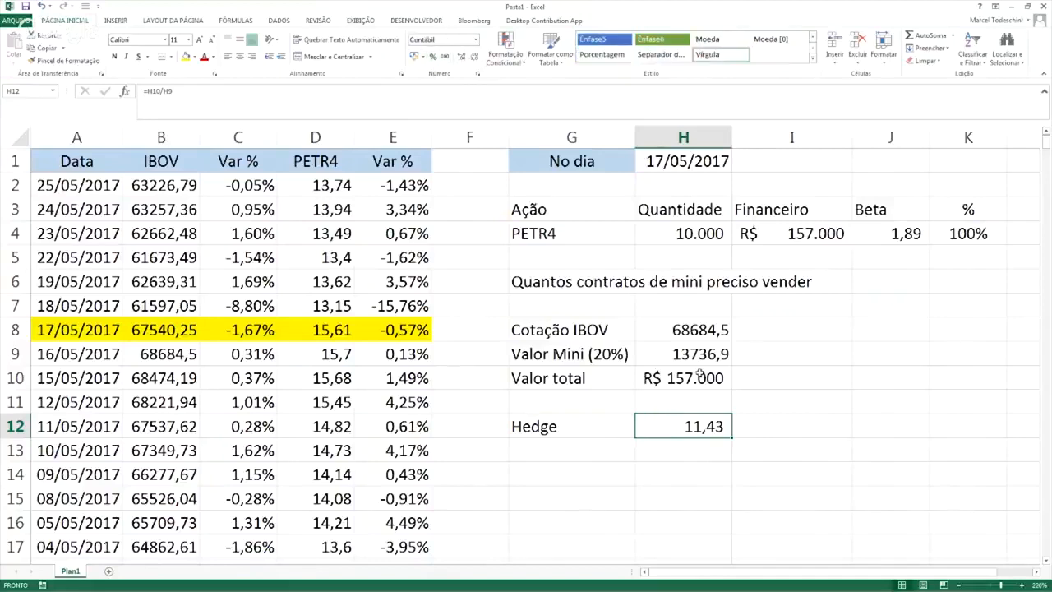
Extend the hedge formula in H12 to multiply by the Beta, as =(H10/H9)*J4
{"action": "double_click", "coordinate": [717, 439]}
{"action": "key", "text": "Left"}
{"action": "key", "text": "Left"}
{"action": "key", "text": "Left"}
{"action": "key", "text": "Left"}
{"action": "key", "text": "Left"}
{"action": "key", "text": "Left"}
{"action": "type", "text": "("}
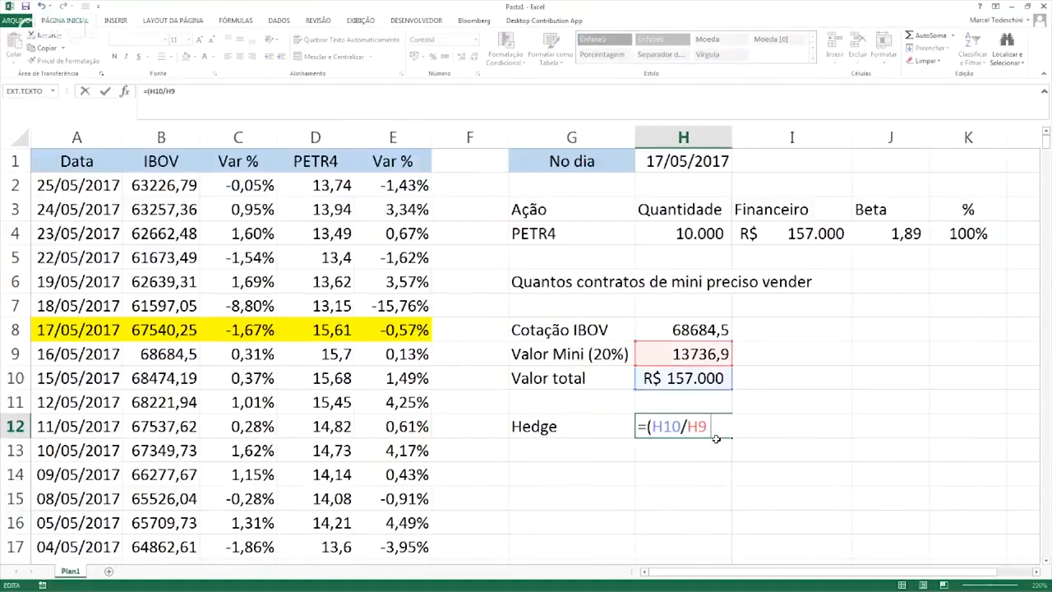
{"action": "key", "text": "End"}
{"action": "type", "text": ") *"}
{"action": "left_click", "coordinate": [905, 233]}
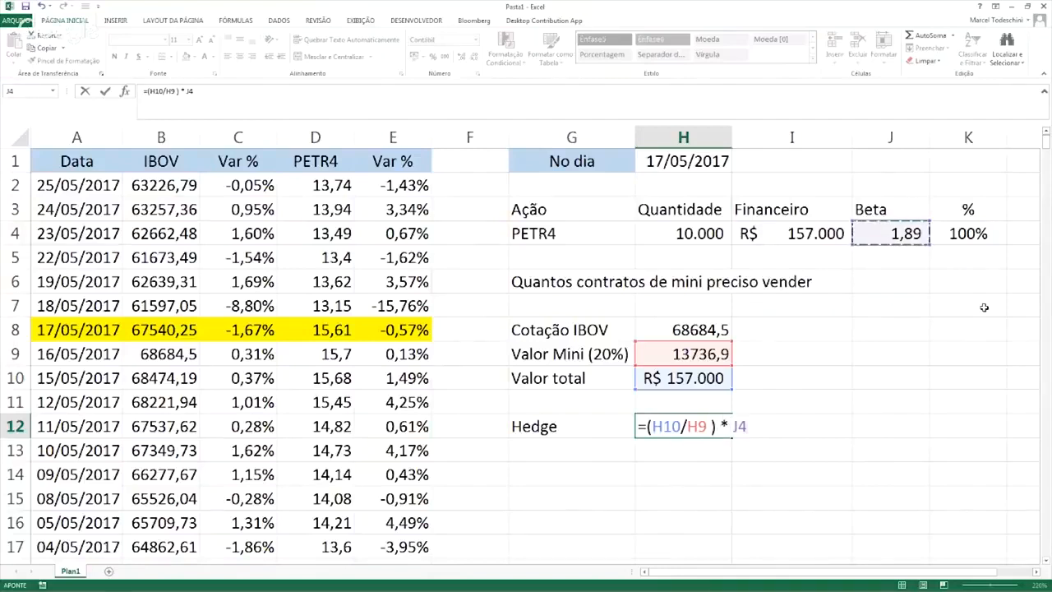
{"action": "key", "text": "Return"}
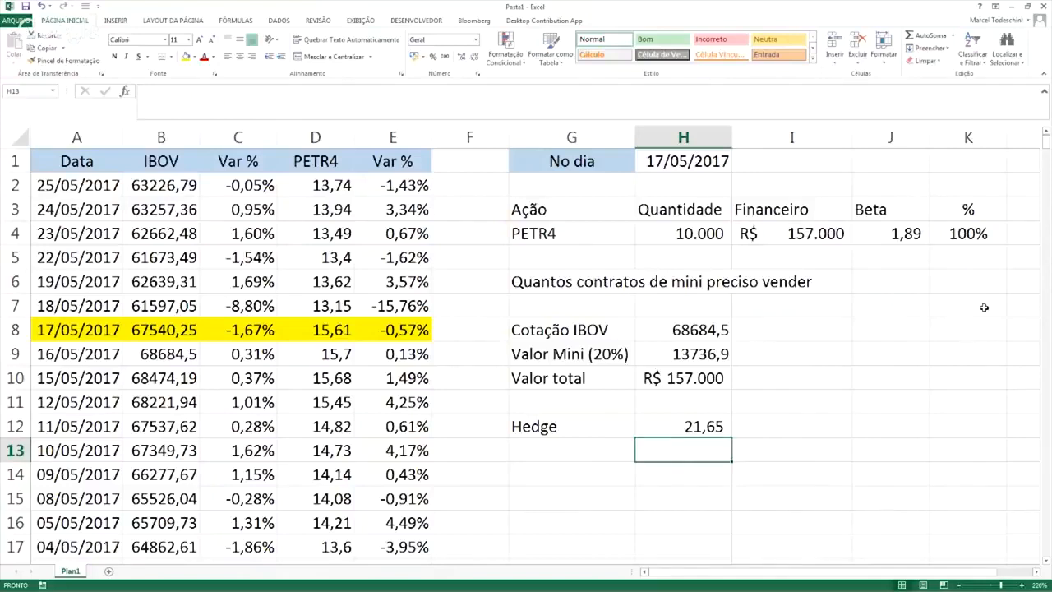
Highlight the Hedge label and its result, G12:H12, with a yellow fill
{"action": "key", "text": "Up"}
{"action": "key", "text": "shift+Left"}
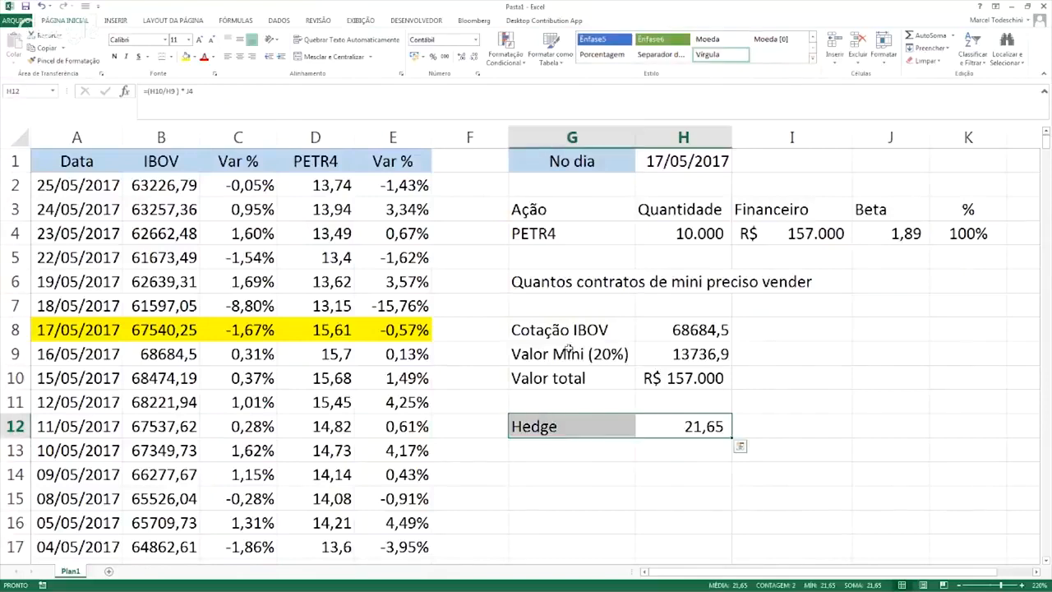
{"action": "left_click", "coordinate": [185, 56]}
{"action": "left_click", "coordinate": [691, 520]}
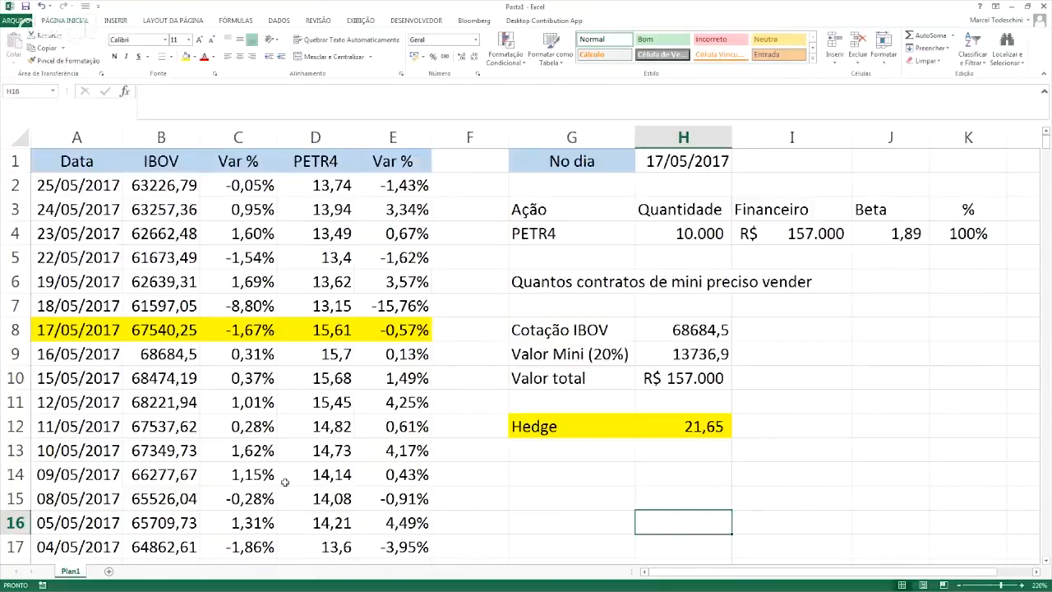
Enter the heading Situação 1 in G14
{"action": "key", "text": "Left"}
{"action": "key", "text": "Up"}
{"action": "key", "text": "Up"}
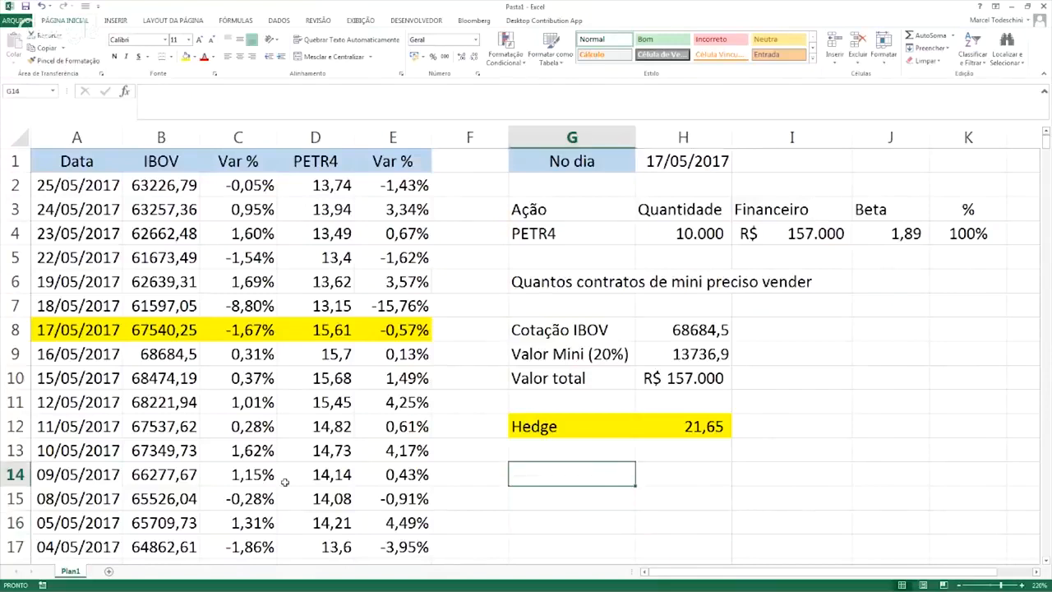
{"action": "type", "text": "Situação"}
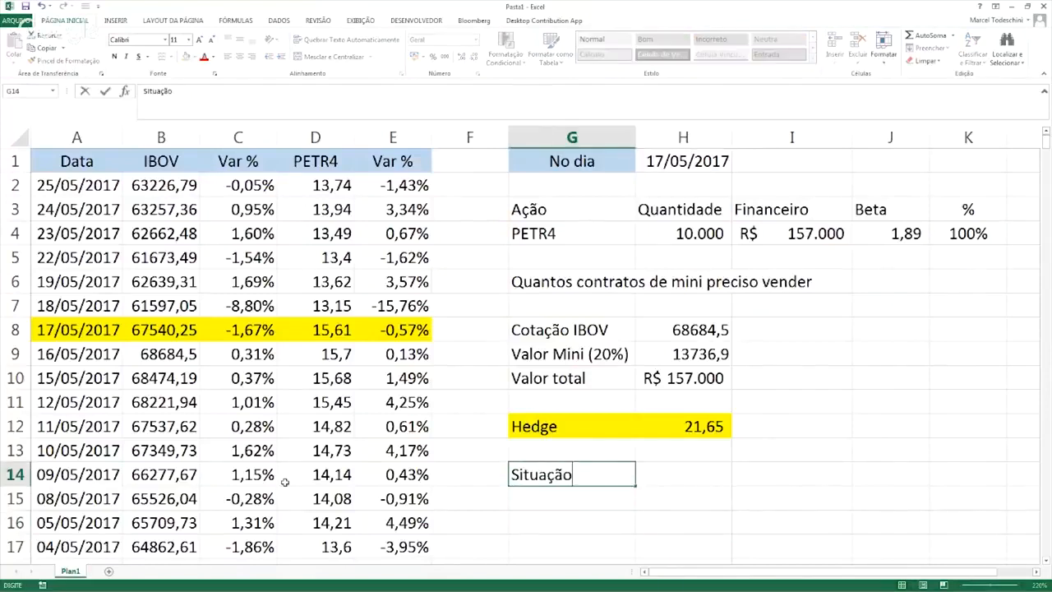
{"action": "key", "text": "Right"}
{"action": "key", "text": "Left"}
{"action": "key", "text": "F2"}
{"action": "type", "text": "1"}
{"action": "key", "text": "Return"}
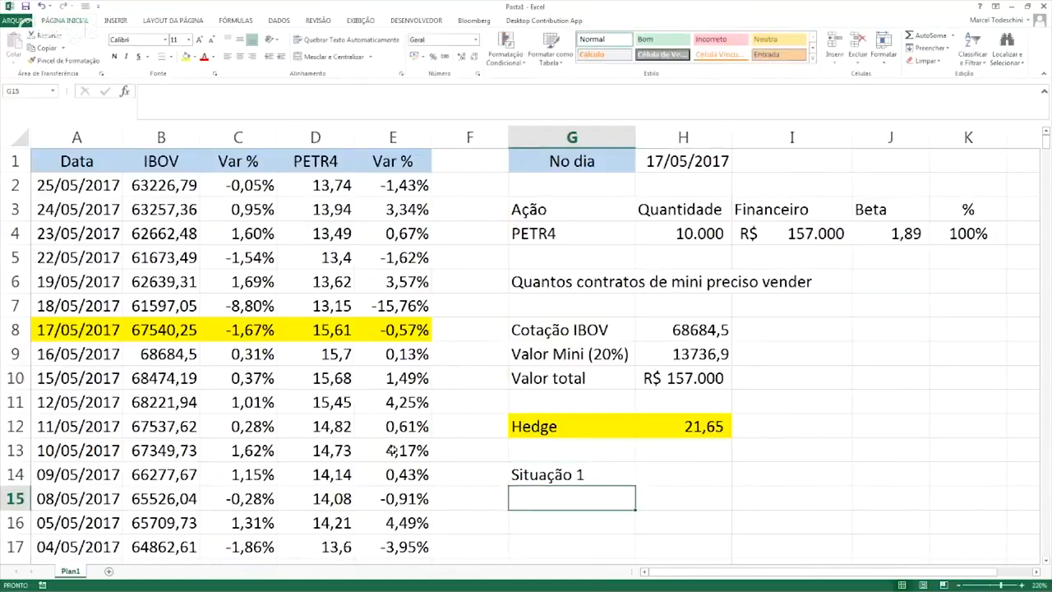
Enter the label PETR4 in G15, under the Situação 1 heading
{"action": "scroll", "coordinate": [596, 416], "scroll_direction": "down", "scroll_amount": 1}
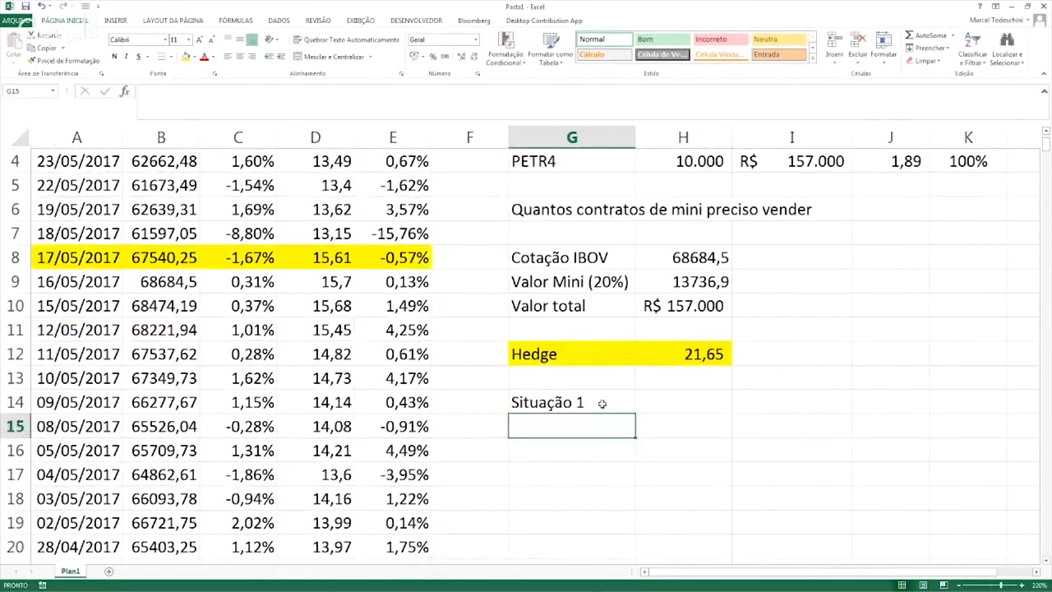
{"action": "type", "text": "PETR4"}
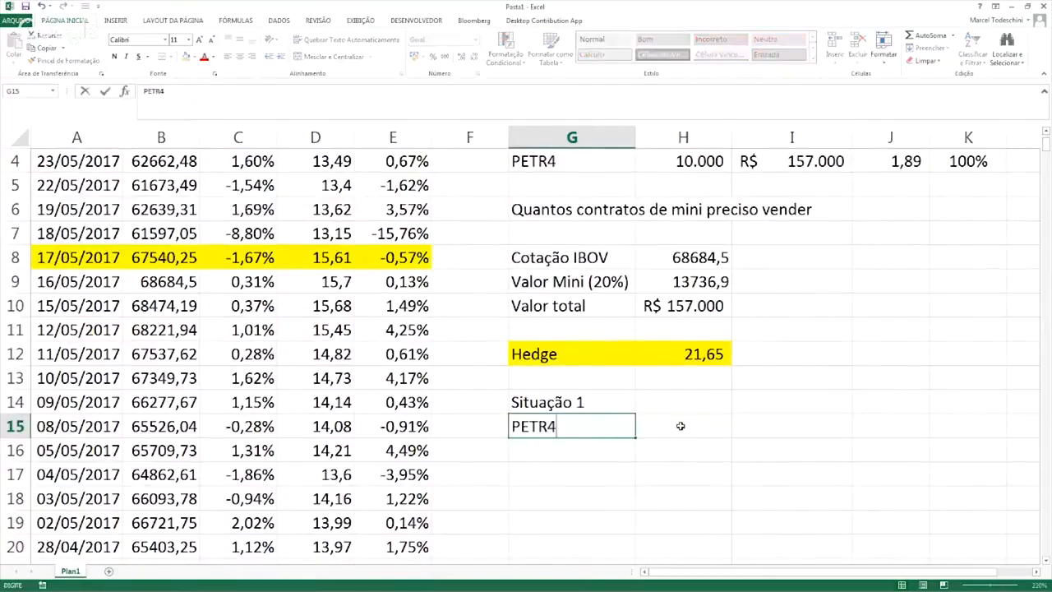
{"action": "key", "text": "Tab"}
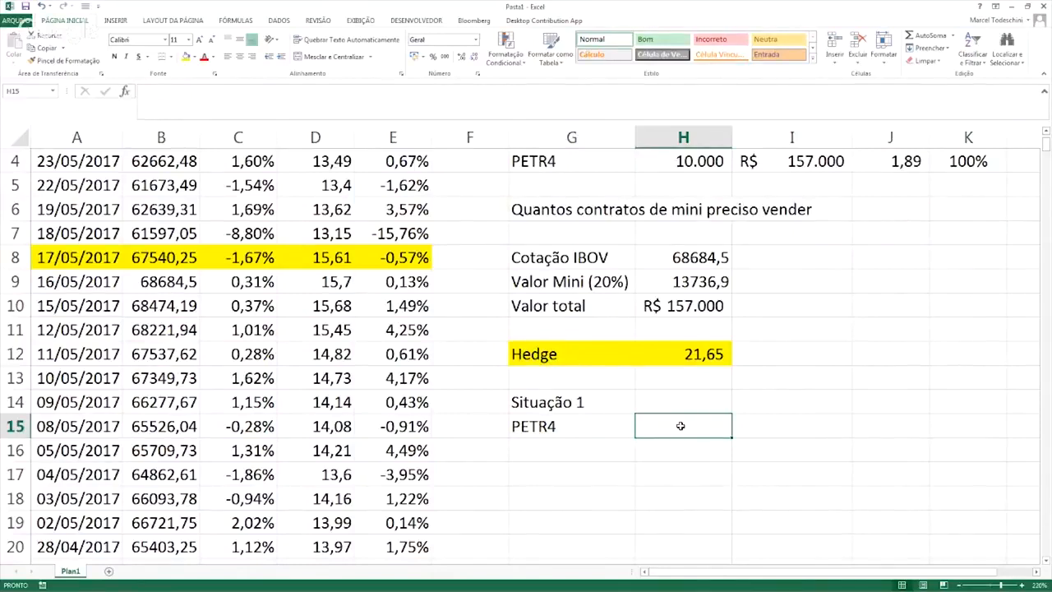
Calculate PETR4's price drop from 17/05/2017 to 18/05/2017 in H15 with the formula =D8-D7
{"action": "type", "text": "="}
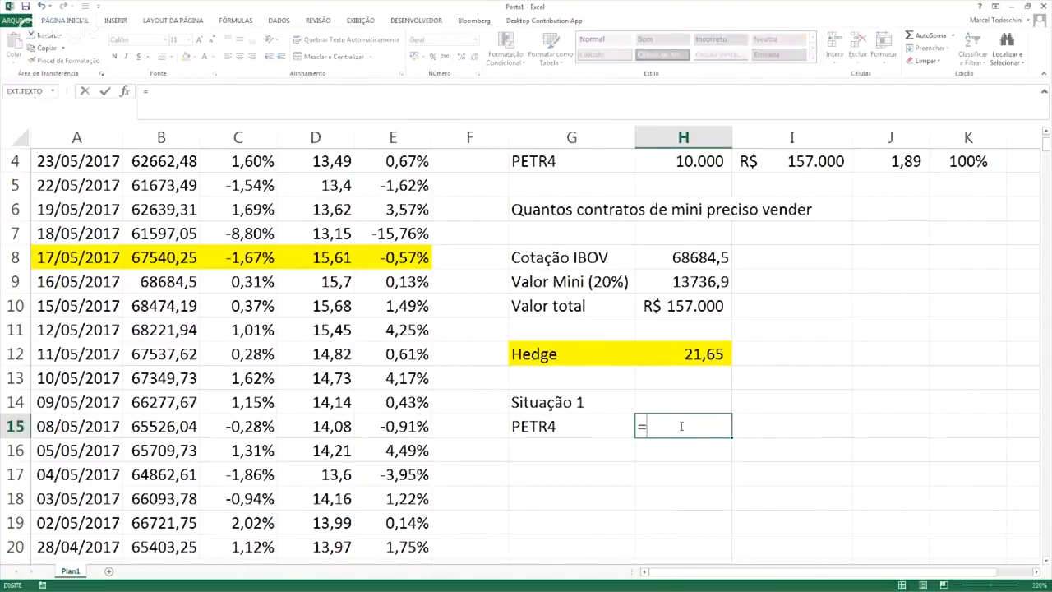
{"action": "left_click", "coordinate": [333, 258]}
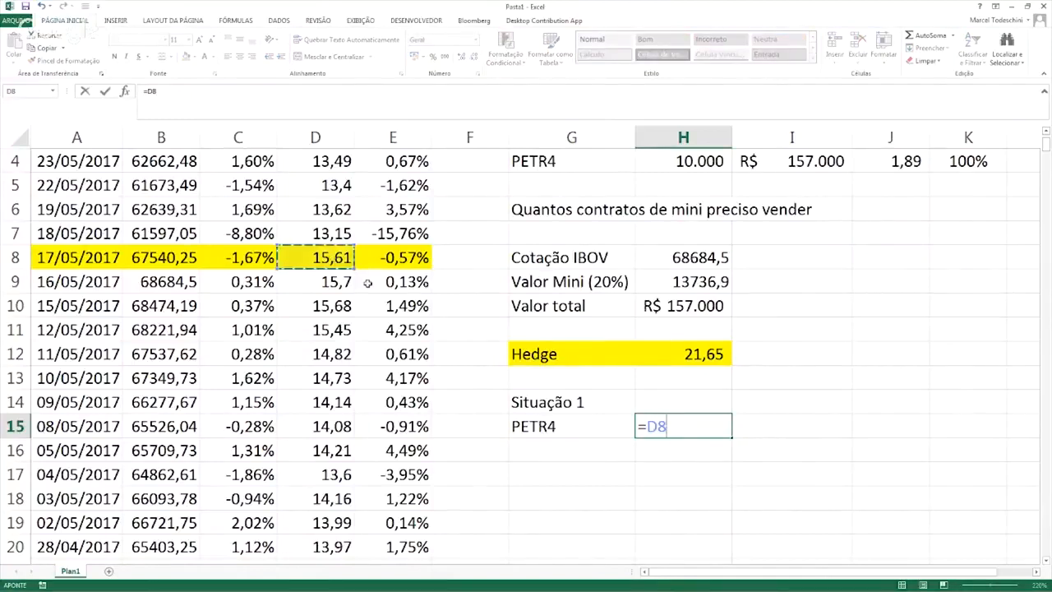
{"action": "type", "text": "-"}
{"action": "left_click", "coordinate": [333, 233]}
{"action": "key", "text": "Return"}
{"action": "key", "text": "Left"}
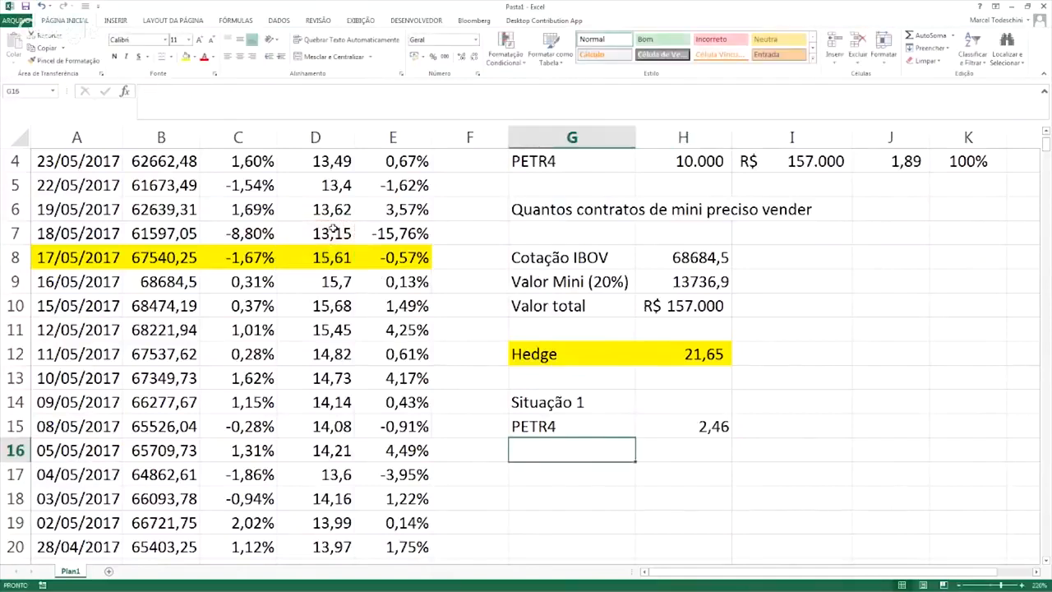
Change the H15 formula to =(D8-D7)*H4 so the price difference is multiplied by the share quantity
{"action": "key", "text": "Right"}
{"action": "key", "text": "Up"}
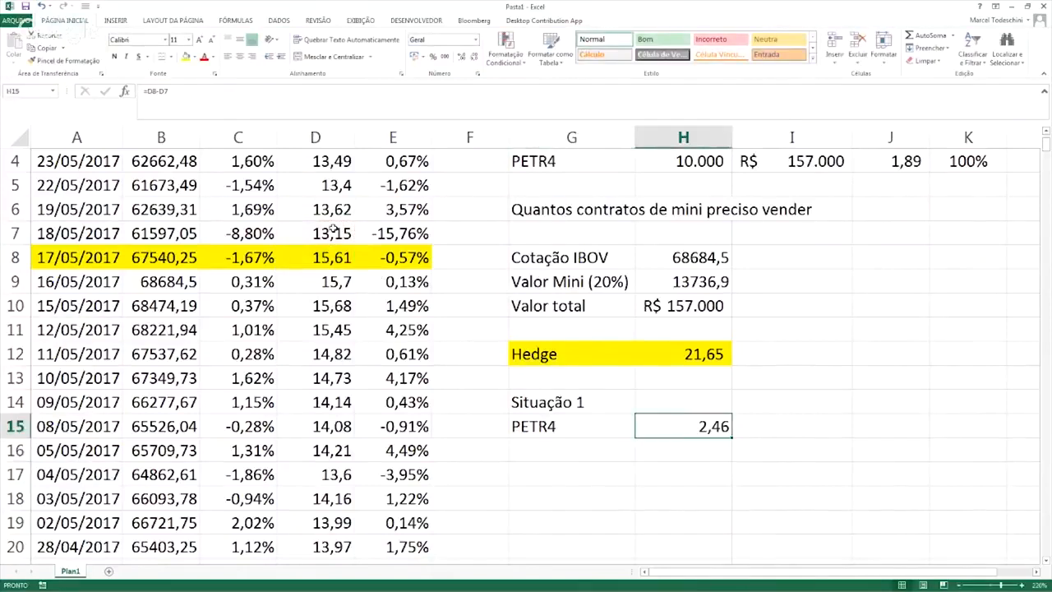
{"action": "scroll", "coordinate": [668, 349], "scroll_direction": "up", "scroll_amount": 1}
{"action": "key", "text": "F2"}
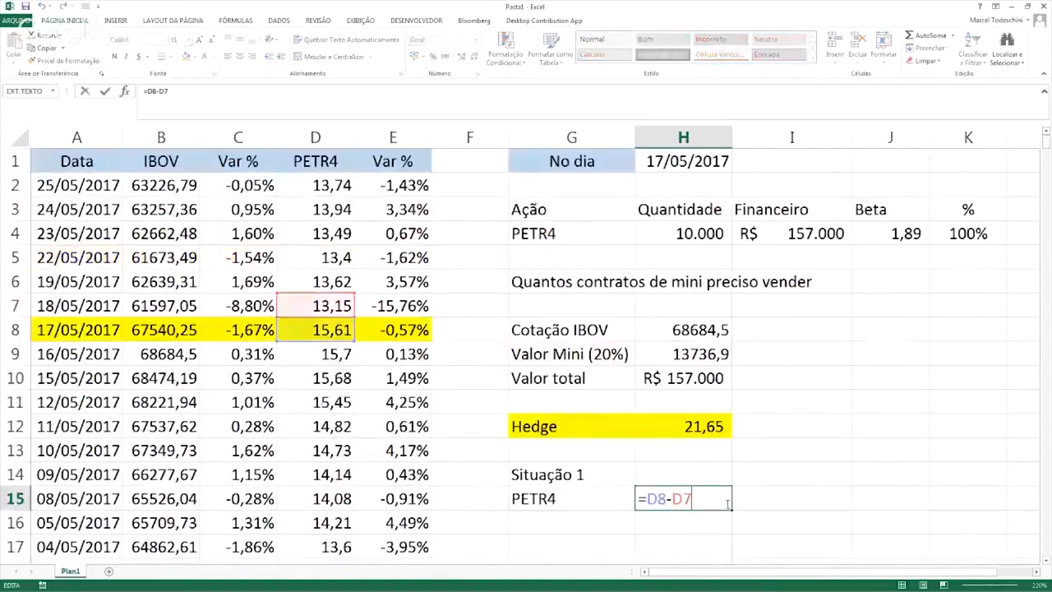
{"action": "left_click", "coordinate": [148, 91]}
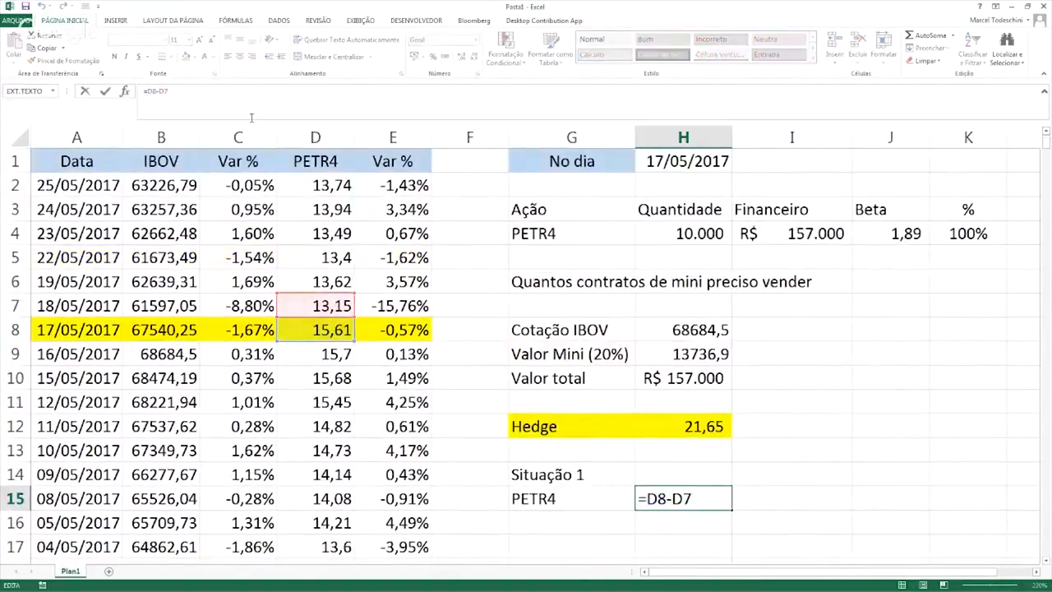
{"action": "type", "text": "(D8-D7)"}
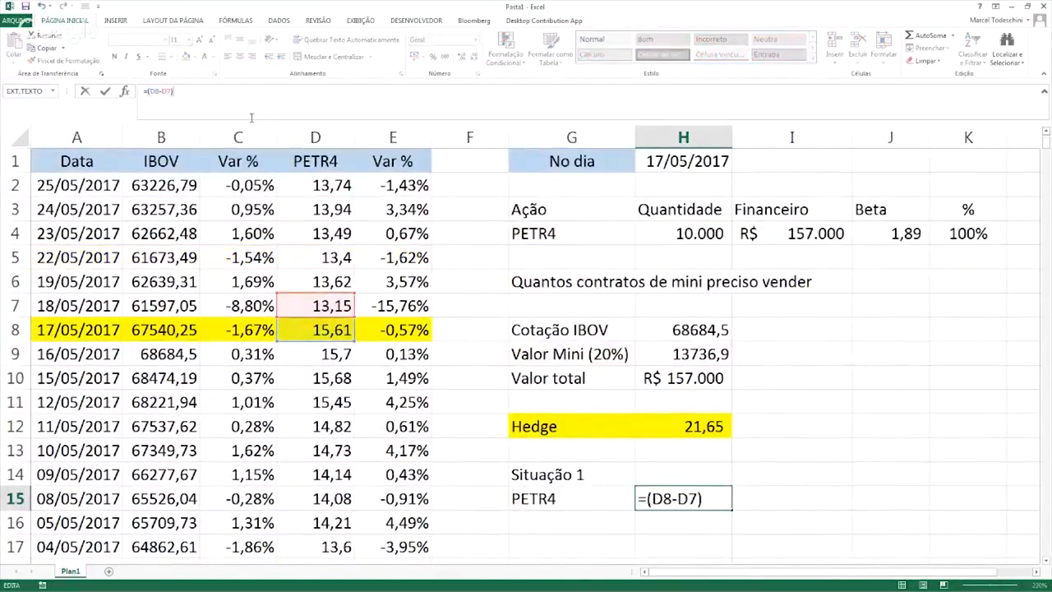
{"action": "type", "text": " *"}
{"action": "left_click", "coordinate": [699, 233]}
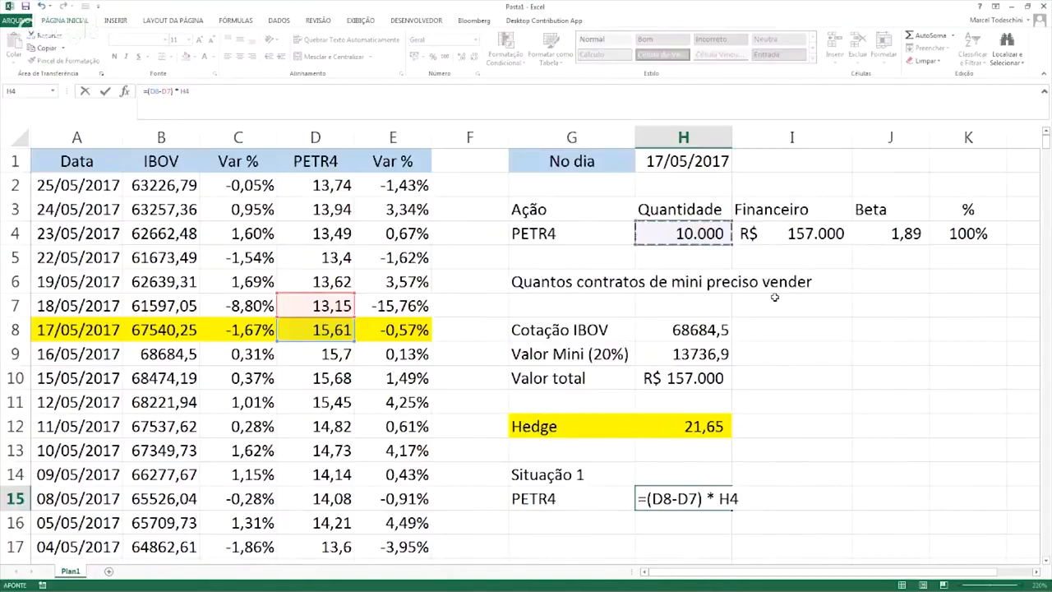
{"action": "key", "text": "Return"}
{"action": "key", "text": "Up"}
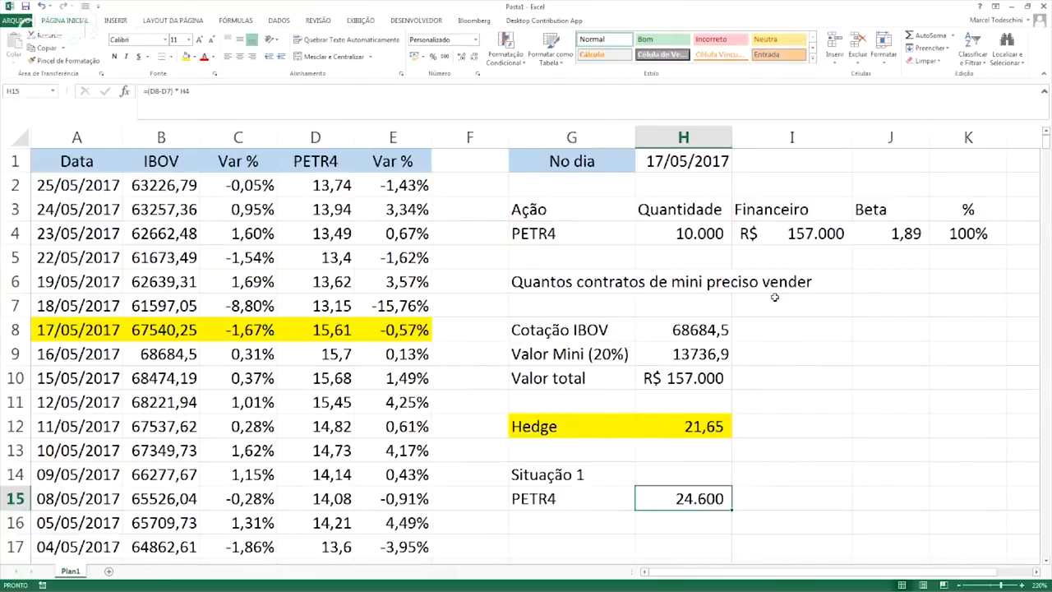
{"action": "key", "text": "Up"}
{"action": "key", "text": "Up"}
{"action": "key", "text": "Up"}
{"action": "key", "text": "Up"}
{"action": "key", "text": "Up"}
{"action": "key", "text": "Up"}
{"action": "key", "text": "Up"}
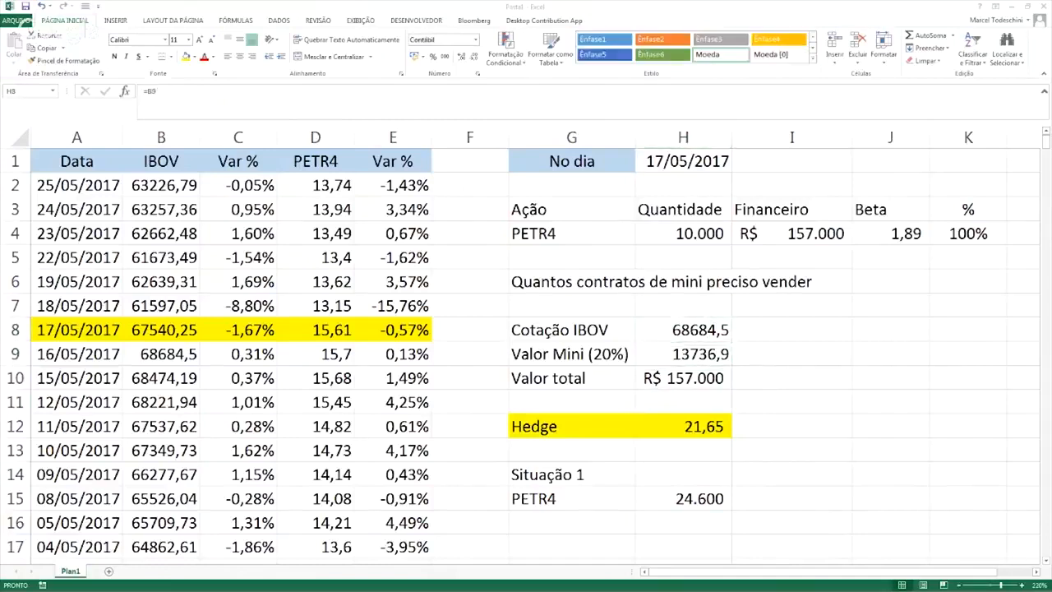
{"action": "key", "text": "F2"}
{"action": "key", "text": "Escape"}
{"action": "key", "text": "F2"}
{"action": "key", "text": "Escape"}
{"action": "key", "text": "F2"}
{"action": "key", "text": "Escape"}
{"action": "key", "text": "F2"}
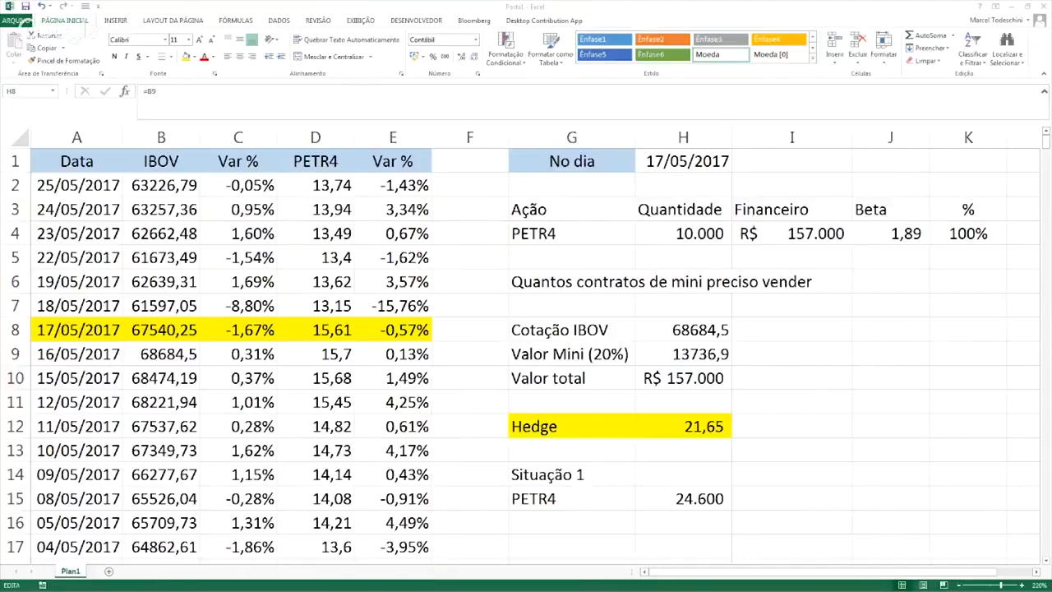
{"action": "key", "text": "Escape"}
Enter the label Venda in G17 and the hedge quantity 21,65 in H17
{"action": "left_click", "coordinate": [540, 532]}
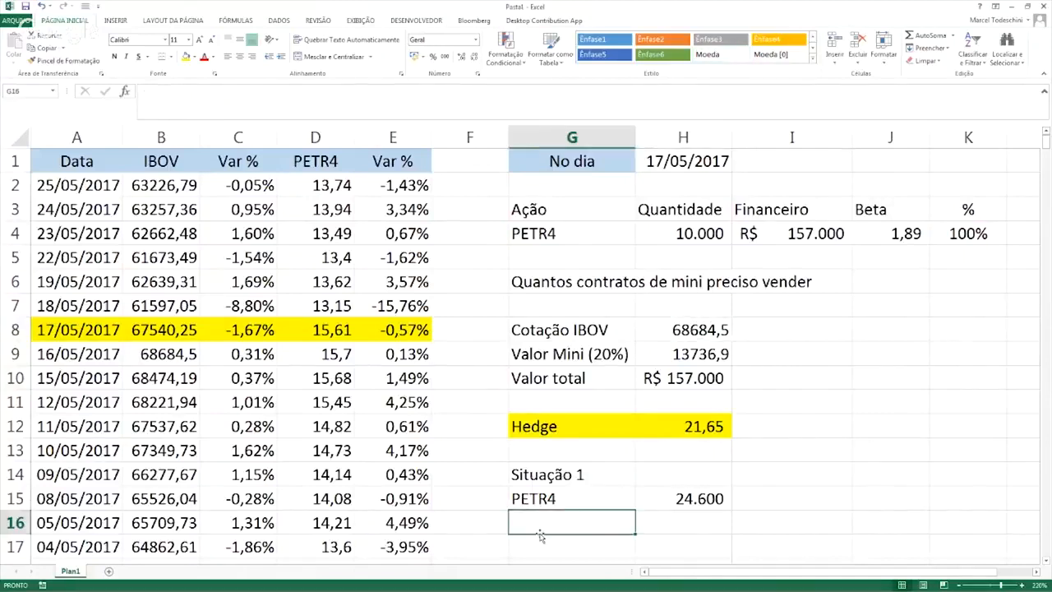
{"action": "key", "text": "Down"}
{"action": "key", "text": "Down"}
{"action": "key", "text": "Down"}
{"action": "key", "text": "Up"}
{"action": "key", "text": "Up"}
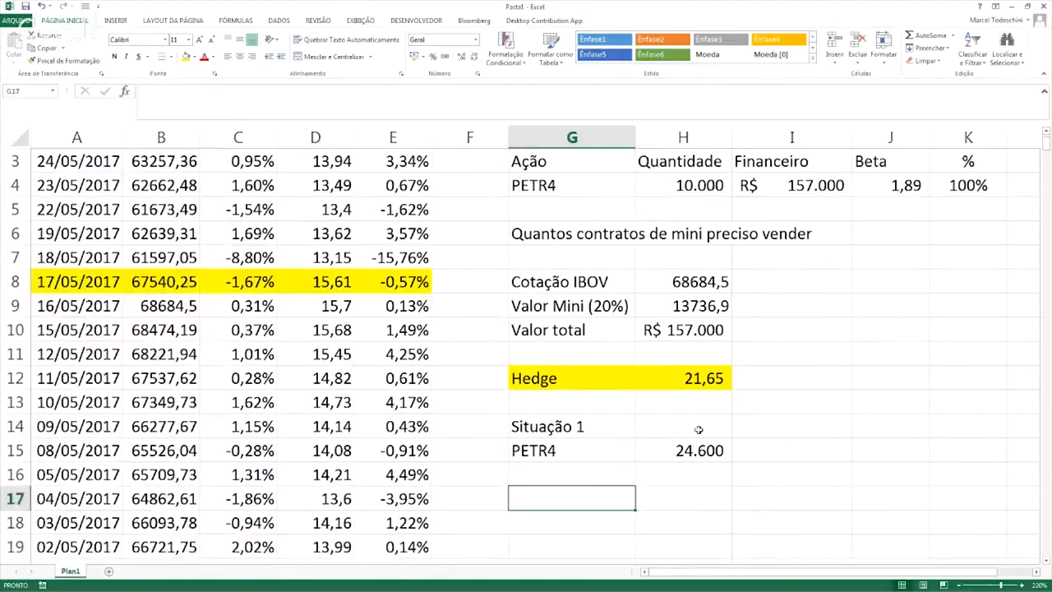
{"action": "left_click", "coordinate": [712, 384]}
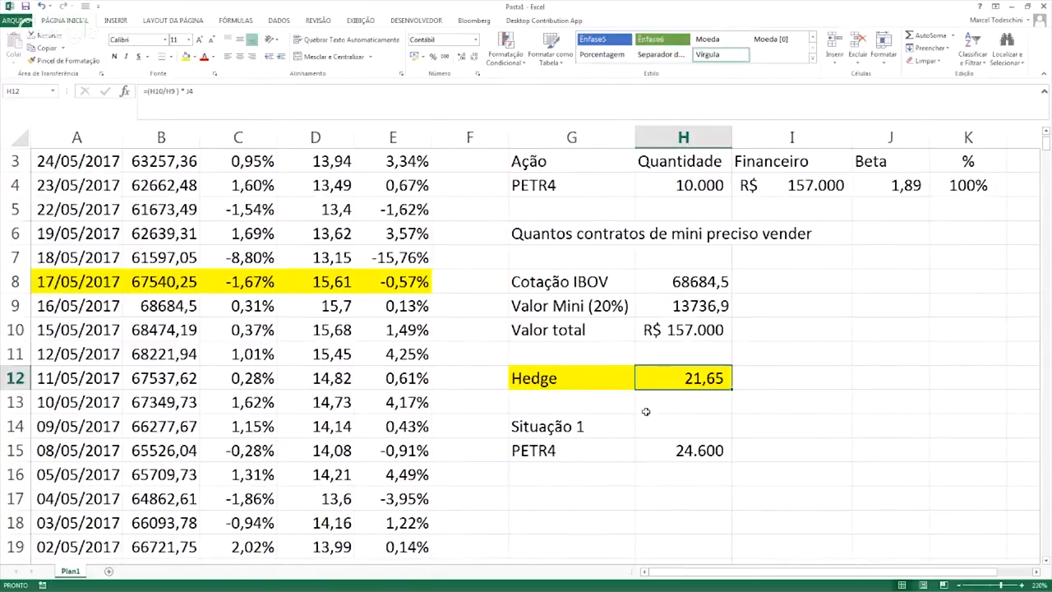
{"action": "left_click", "coordinate": [559, 481]}
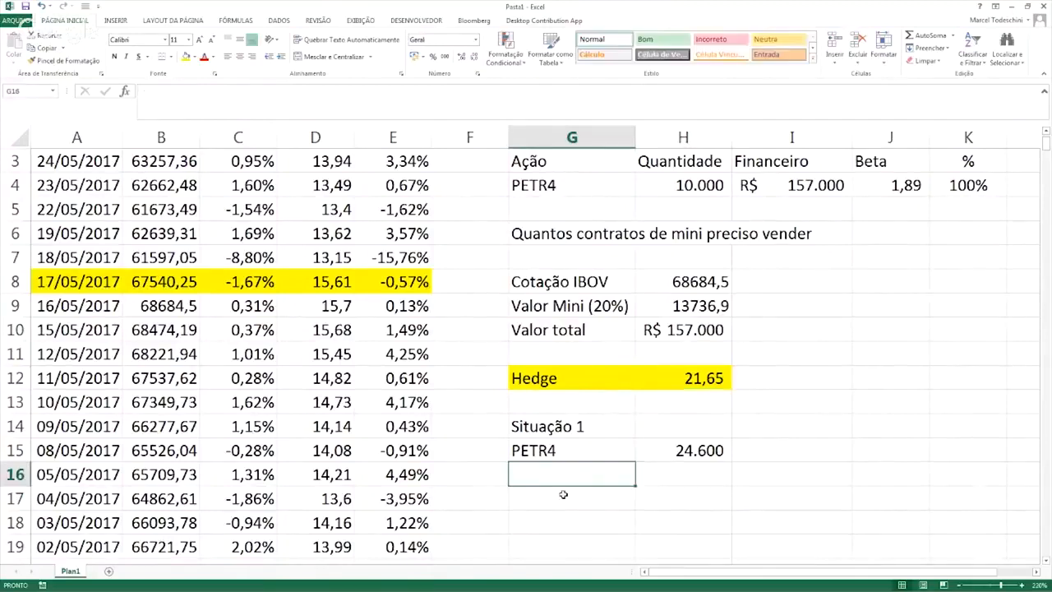
{"action": "left_click", "coordinate": [568, 495]}
{"action": "type", "text": "Venda"}
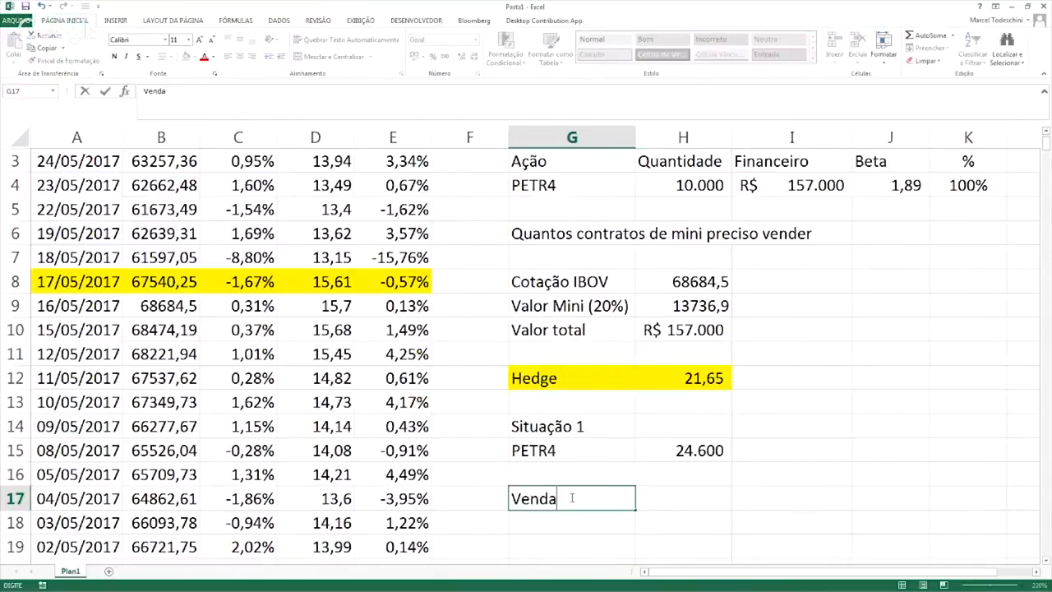
{"action": "key", "text": "Tab"}
{"action": "type", "text": "21,65"}
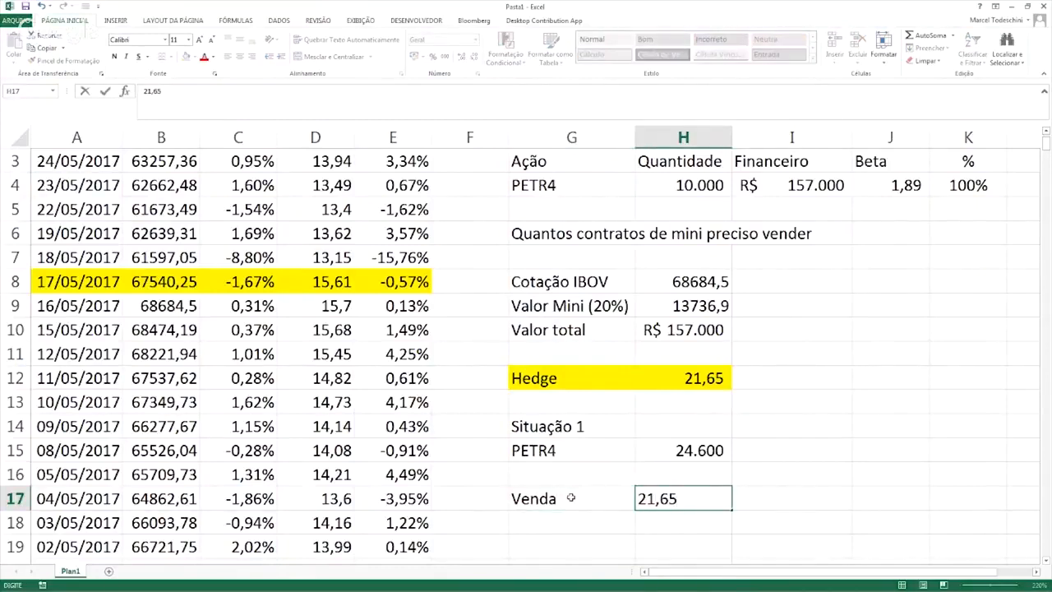
{"action": "key", "text": "Tab"}
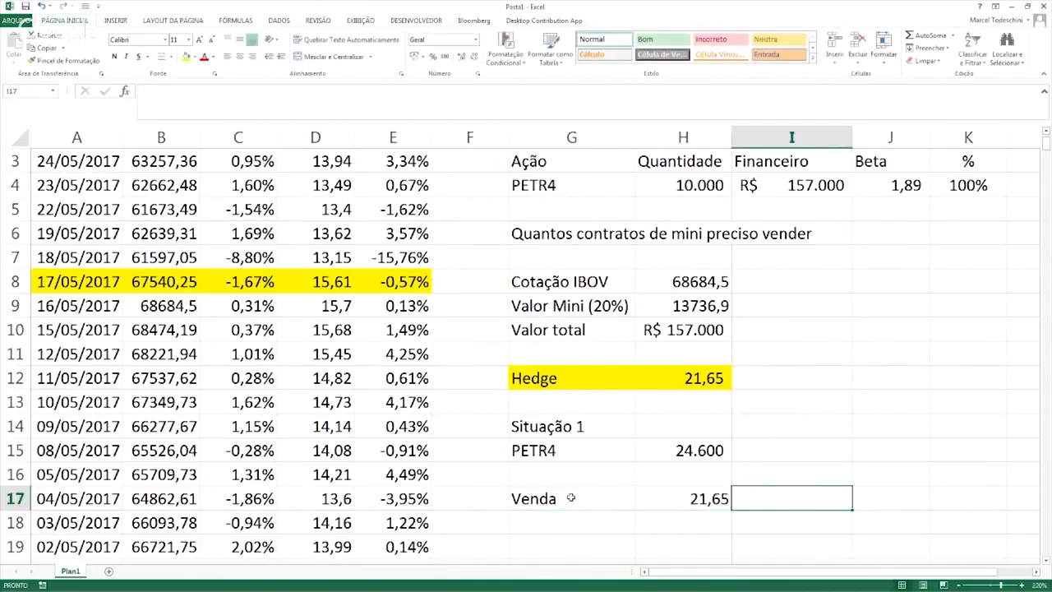
Link I17 to the IBOV close of 17/05/2017 with the formula =B8
{"action": "type", "text": "="}
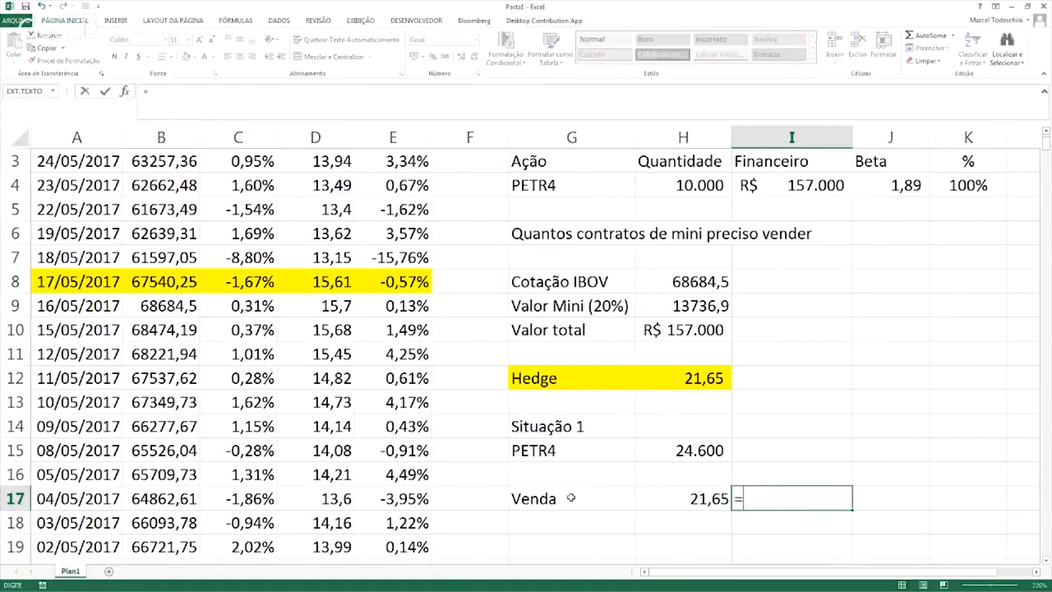
{"action": "left_click", "coordinate": [148, 286]}
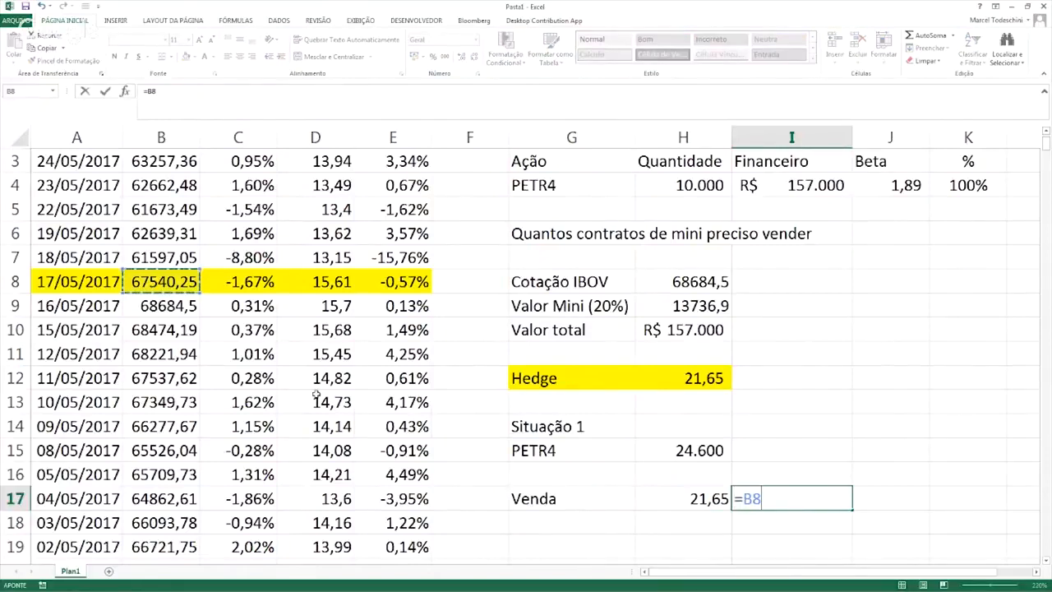
{"action": "key", "text": "Return"}
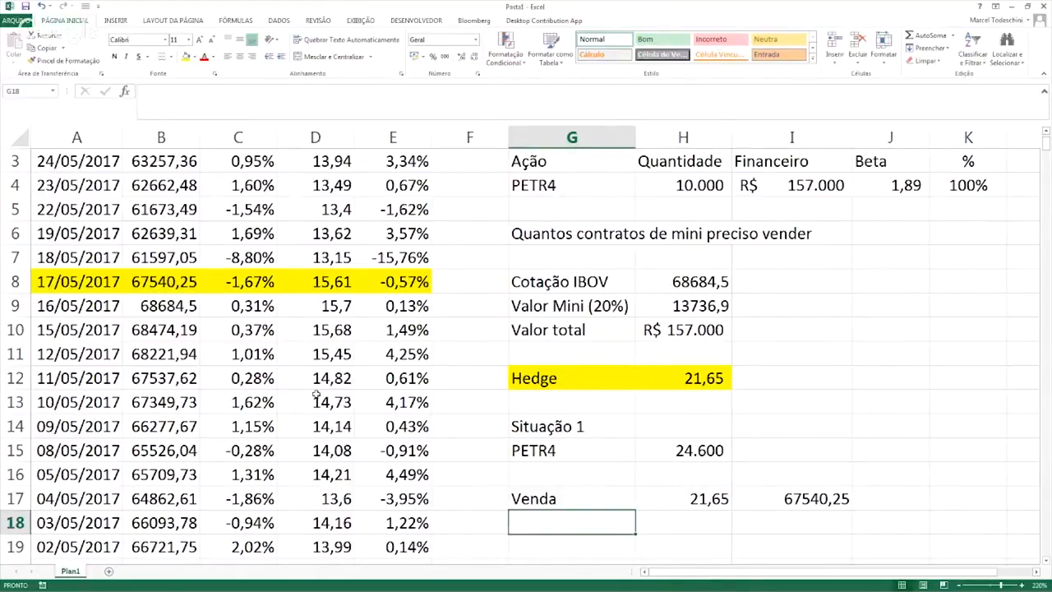
Fill the row below Venda with =H17 in H18 for the quantity and =B7 in I18 for the 18/05/2017 IBOV close
{"action": "key", "text": "Right"}
{"action": "type", "text": "="}
{"action": "key", "text": "Up"}
{"action": "key", "text": "Return"}
{"action": "key", "text": "Up"}
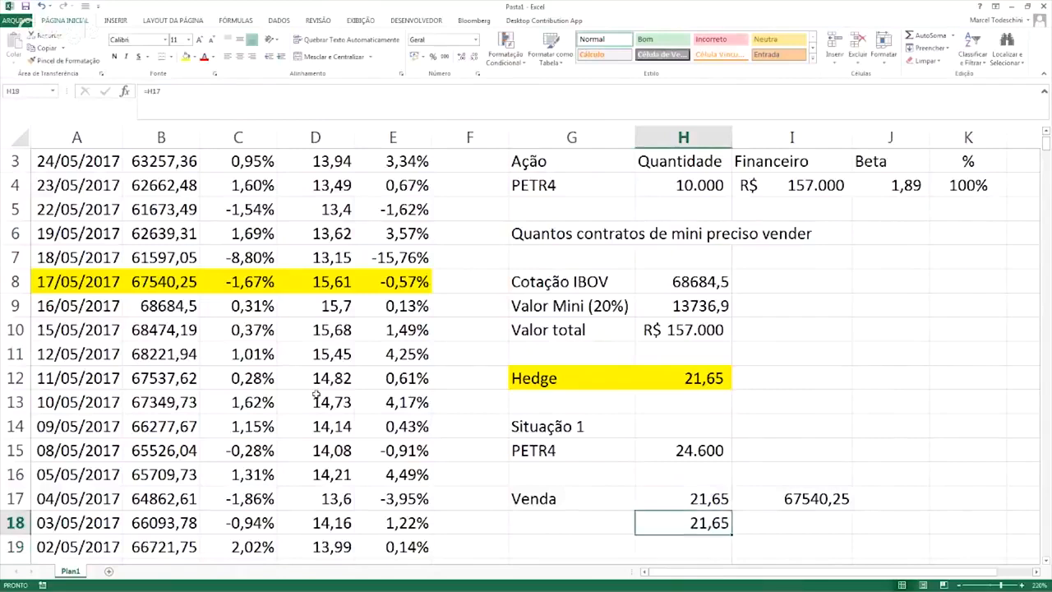
{"action": "key", "text": "Right"}
{"action": "type", "text": "="}
{"action": "left_click", "coordinate": [187, 258]}
{"action": "key", "text": "Return"}
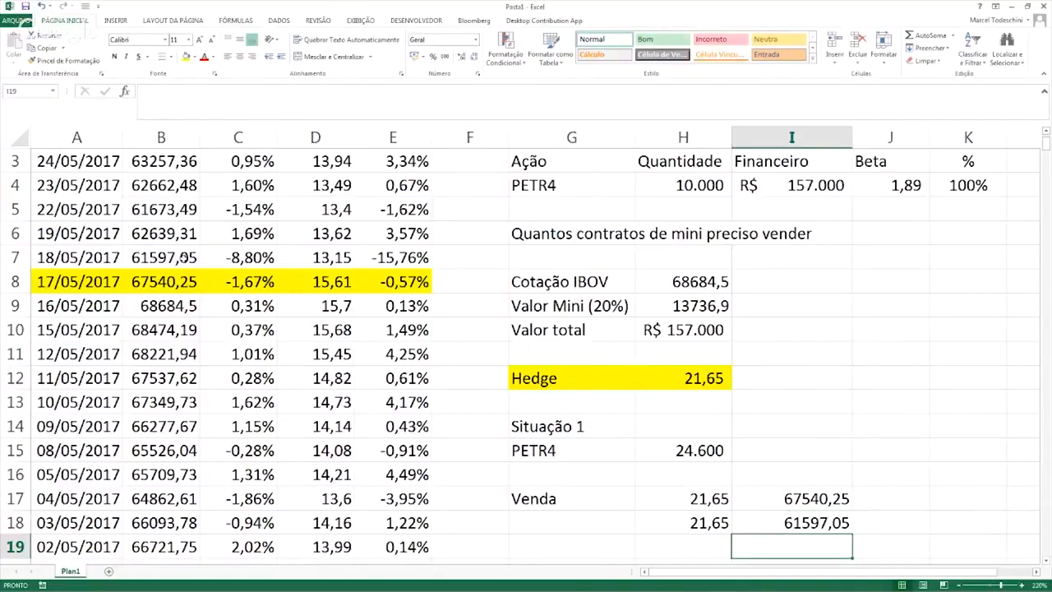
Enter the label Compra in G18, under Venda
{"action": "key", "text": "Up"}
{"action": "key", "text": "Left"}
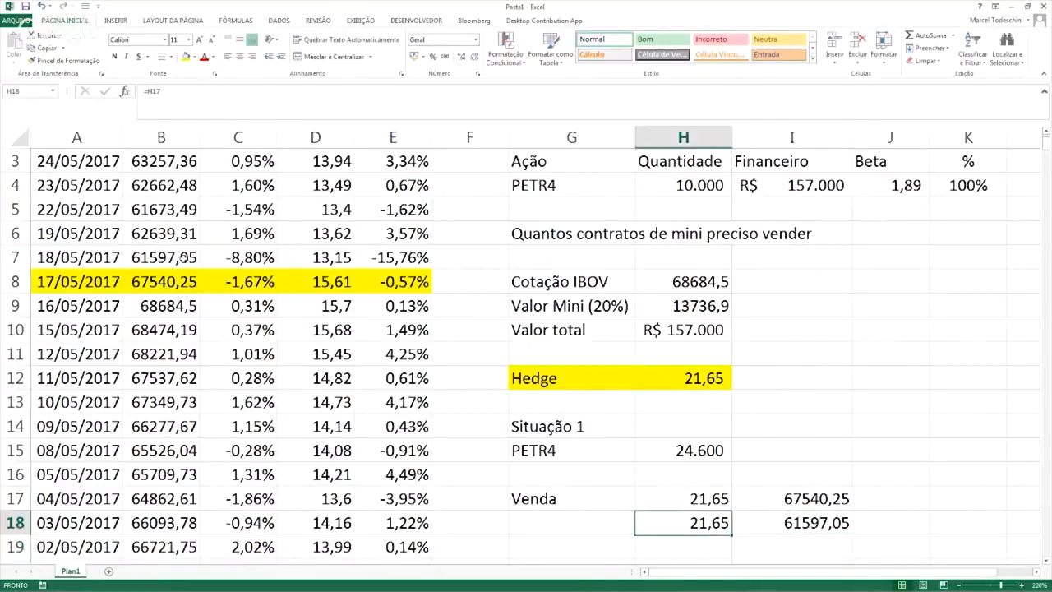
{"action": "key", "text": "Up"}
{"action": "key", "text": "Left"}
{"action": "key", "text": "shift+Right"}
{"action": "key", "text": "shift+Right"}
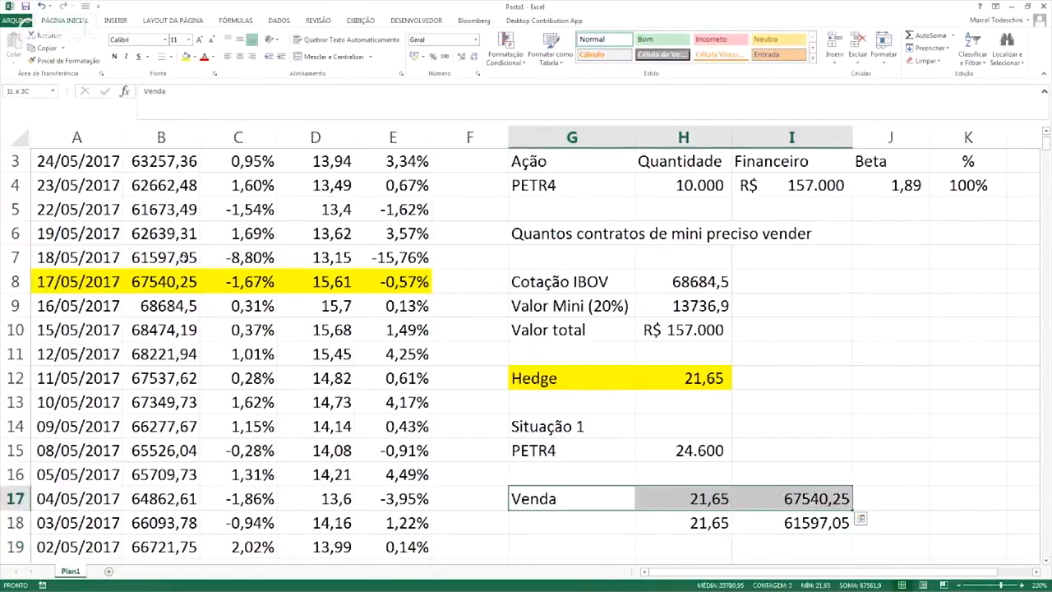
{"action": "key", "text": "Down"}
{"action": "type", "text": "Compra"}
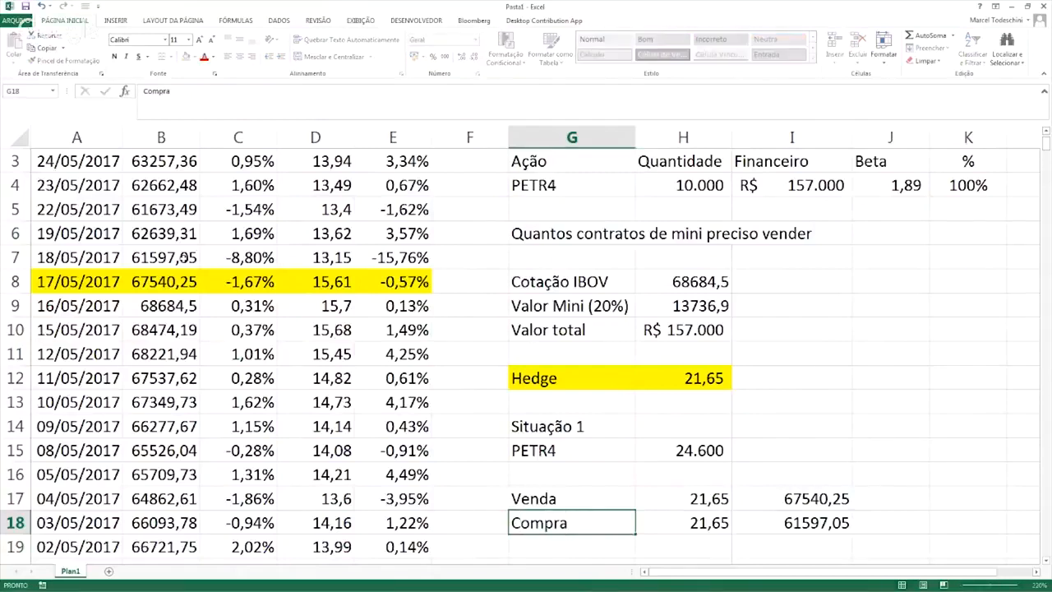
{"action": "key", "text": "Return"}
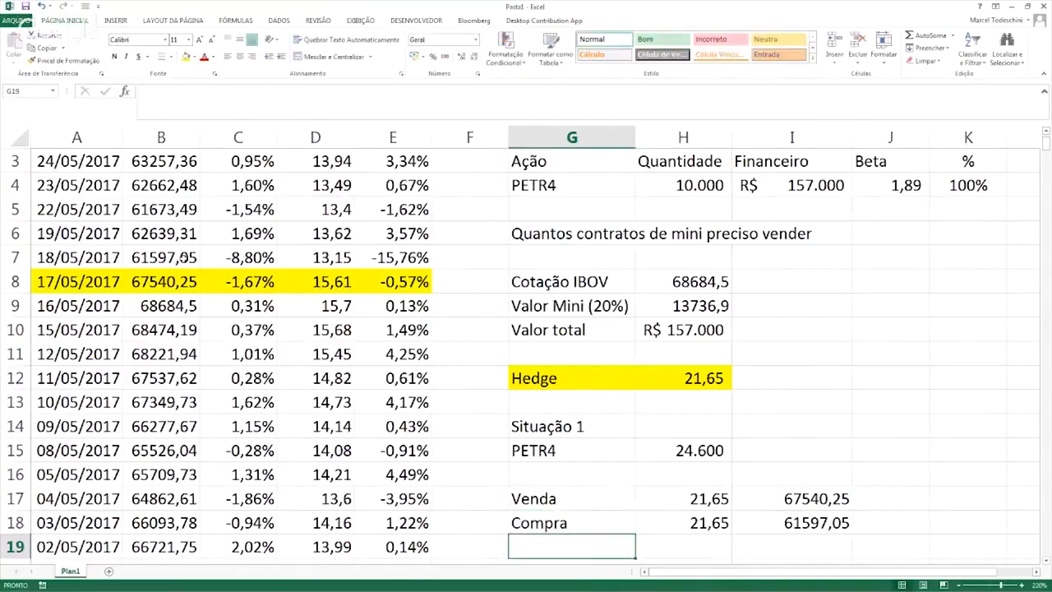
{"action": "key", "text": "Right"}
{"action": "key", "text": "Right"}
{"action": "key", "text": "Up"}
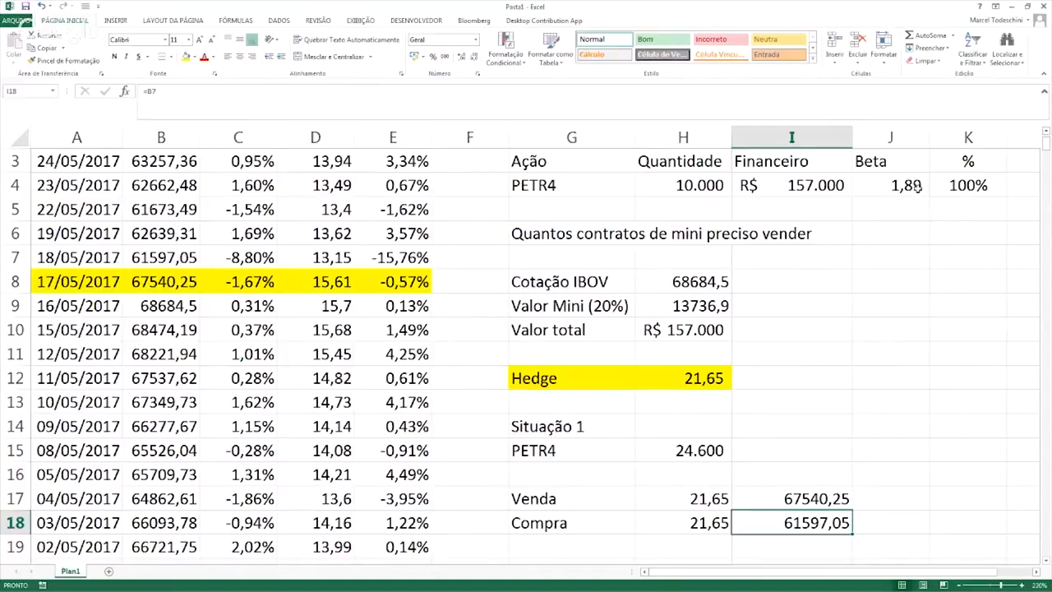
{"action": "left_click_drag", "start_coordinate": [917, 188], "coordinate": [907, 163]}
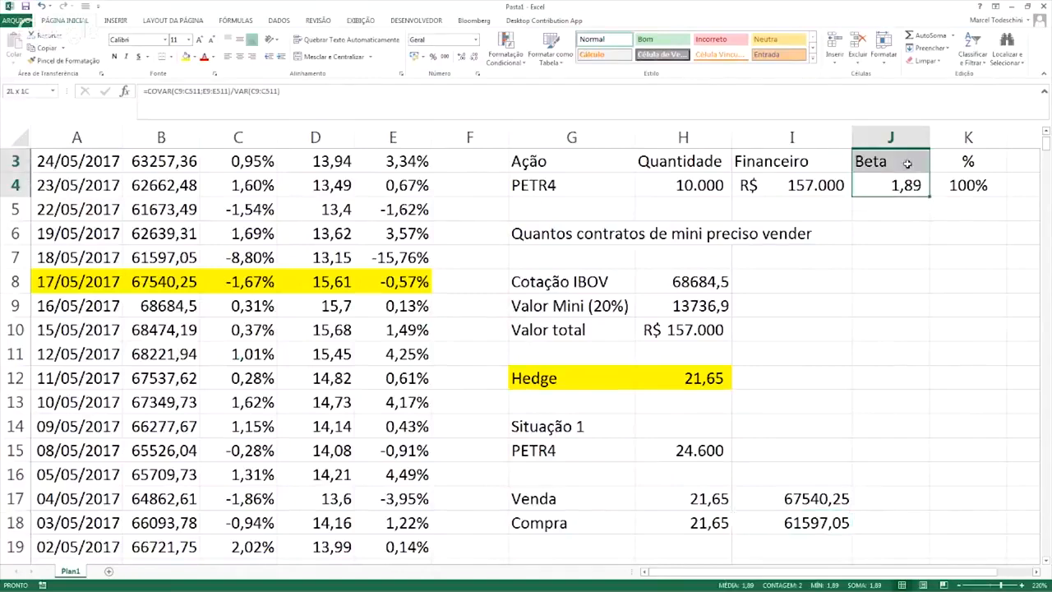
Calculate the index point difference between Venda and Compra in I20 with the formula =I17-I18
{"action": "left_click", "coordinate": [830, 518]}
{"action": "scroll", "coordinate": [857, 484], "scroll_direction": "down", "scroll_amount": 1}
{"action": "key", "text": "Down"}
{"action": "key", "text": "Down"}
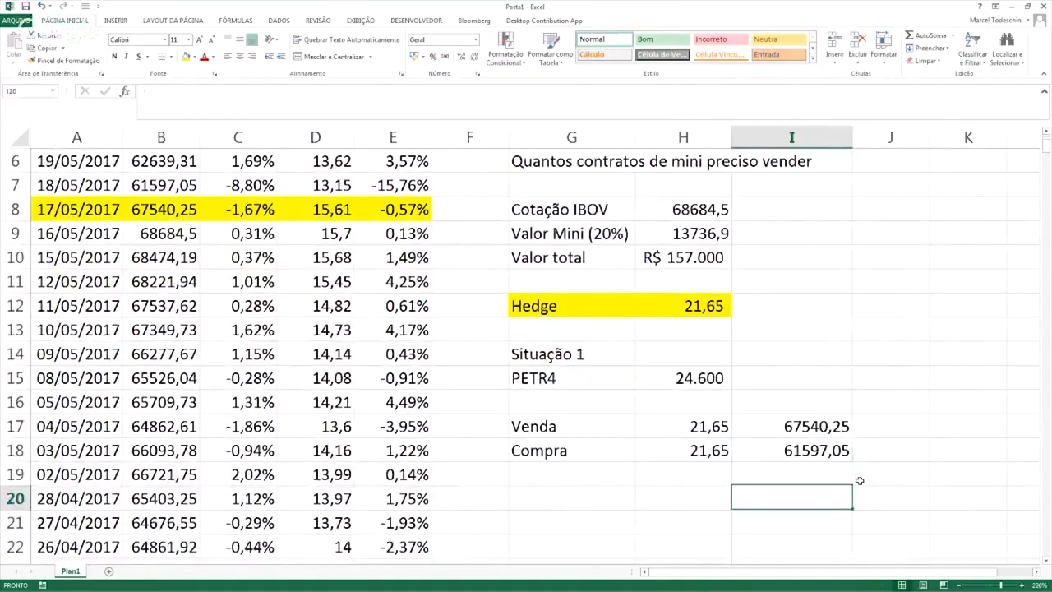
{"action": "type", "text": "="}
{"action": "key", "text": "Up"}
{"action": "key", "text": "Up"}
{"action": "key", "text": "Up"}
{"action": "type", "text": "-"}
{"action": "key", "text": "Up"}
{"action": "key", "text": "Up"}
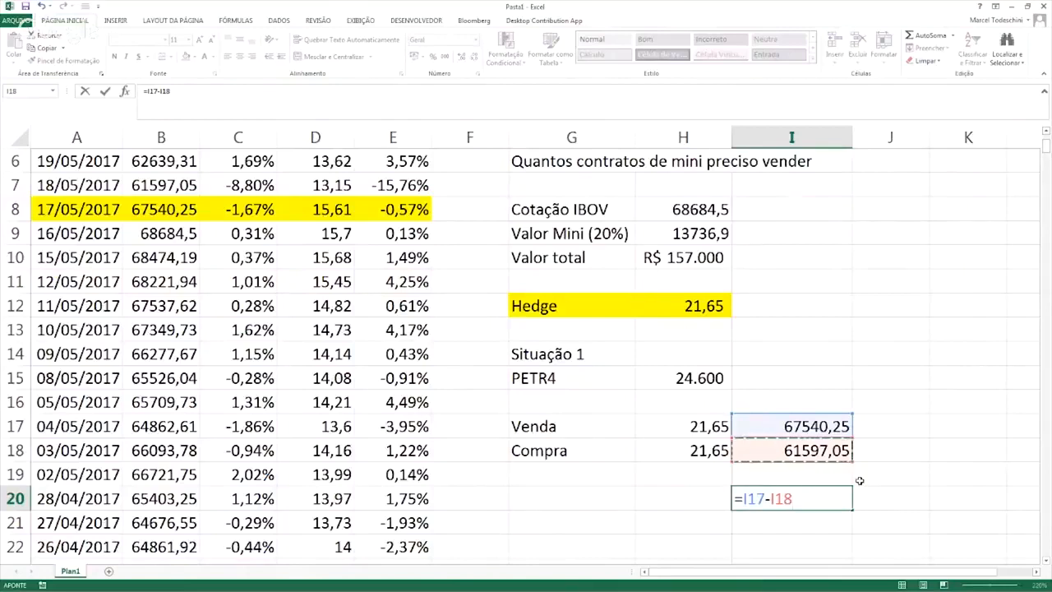
{"action": "key", "text": "Return"}
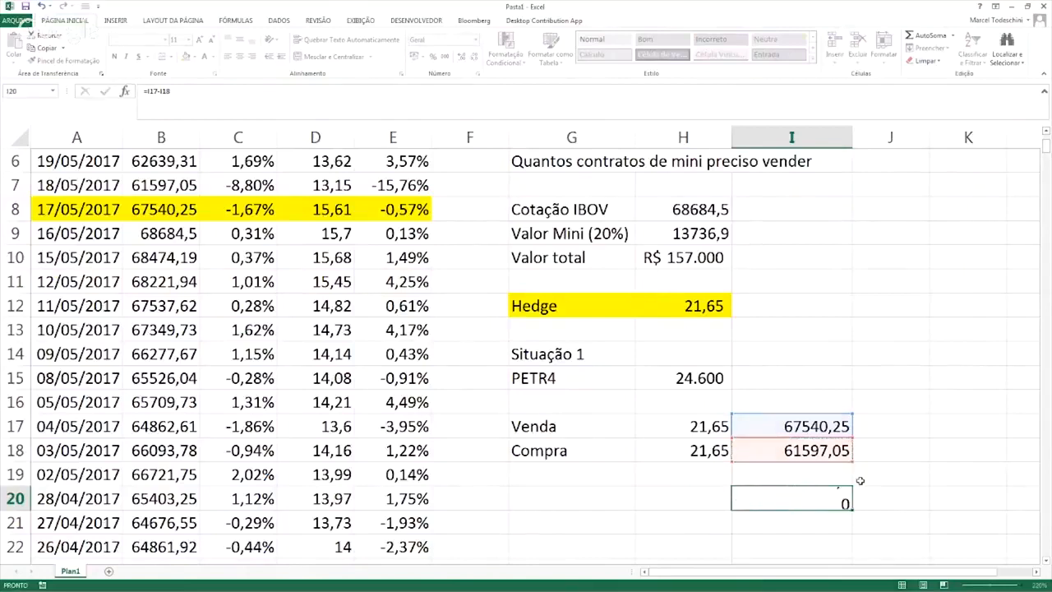
Change the I20 formula to =(I17-I18) * H18 * 0,2 so it gives the financial result of the mini contracts
{"action": "key", "text": "Up"}
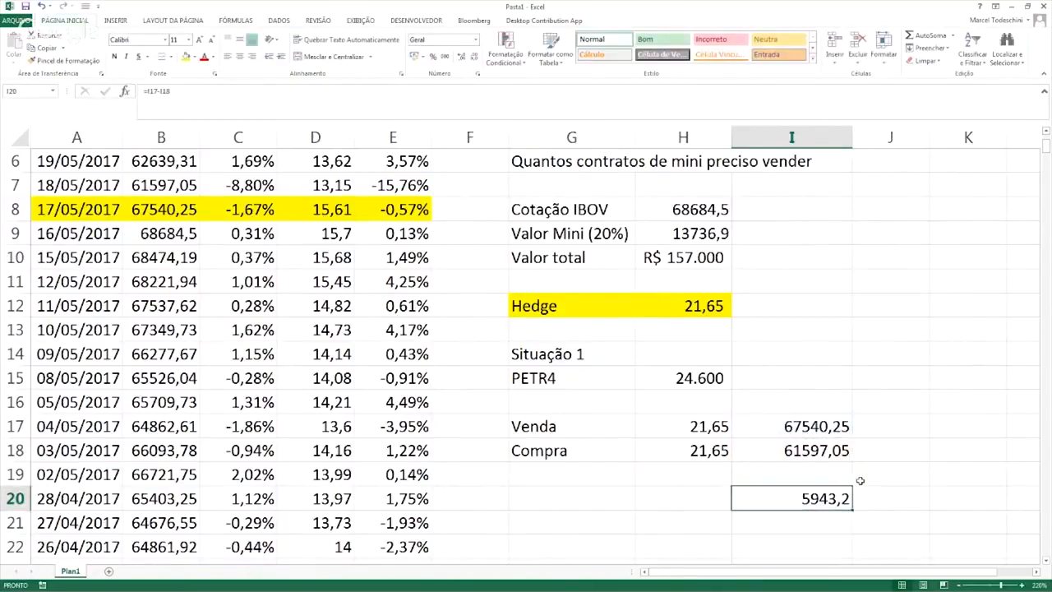
{"action": "key", "text": "F2"}
{"action": "key", "text": "Left"}
{"action": "key", "text": "Left"}
{"action": "key", "text": "Left"}
{"action": "key", "text": "Left"}
{"action": "key", "text": "Left"}
{"action": "key", "text": "Left"}
{"action": "key", "text": "Left"}
{"action": "type", "text": "("}
{"action": "key", "text": "End"}
{"action": "type", "text": ") *"}
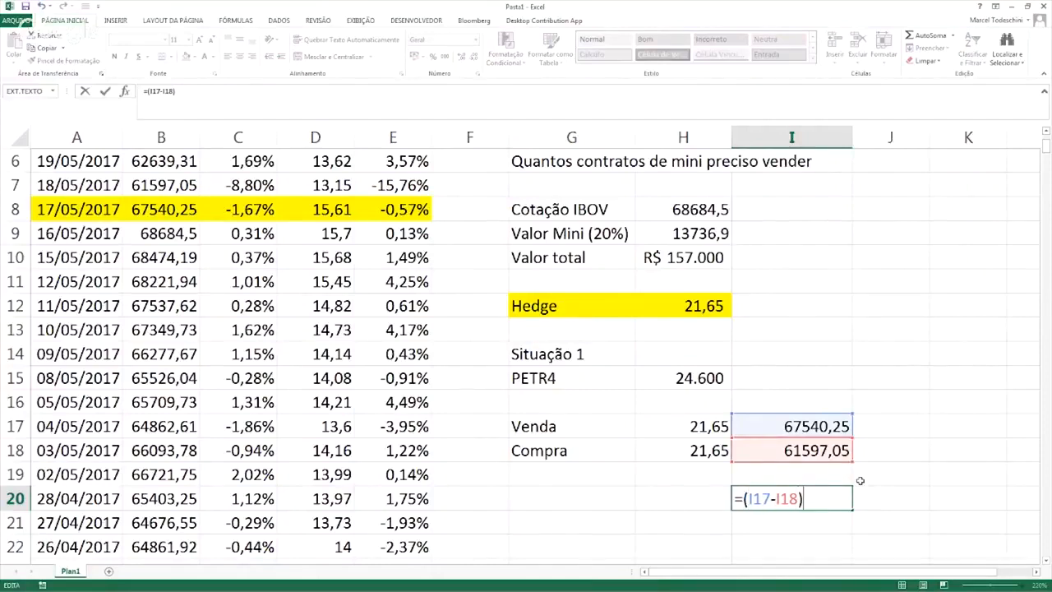
{"action": "left_click", "coordinate": [723, 450]}
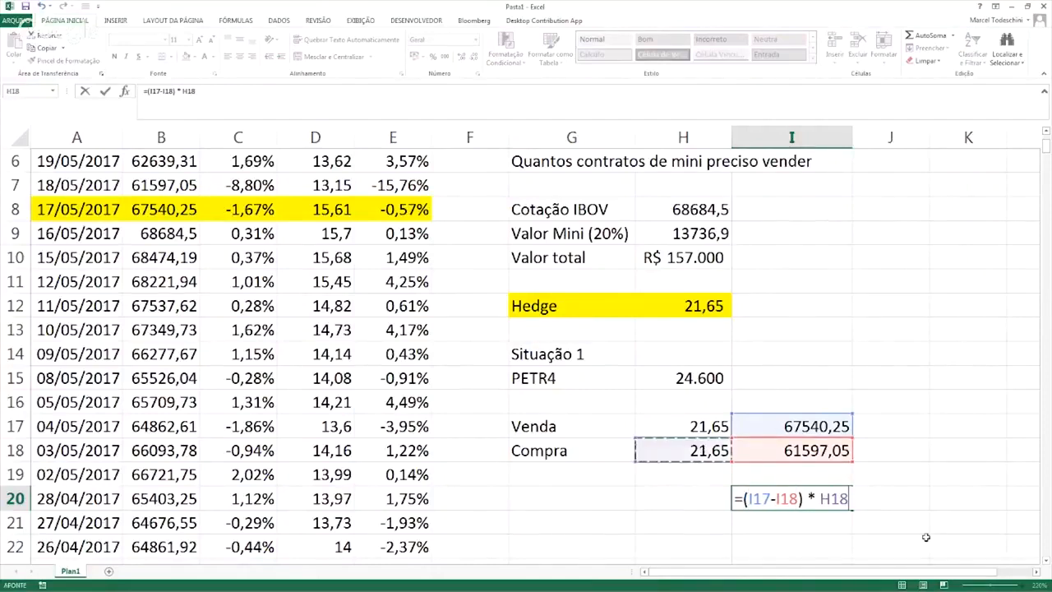
{"action": "type", "text": "* 0,2"}
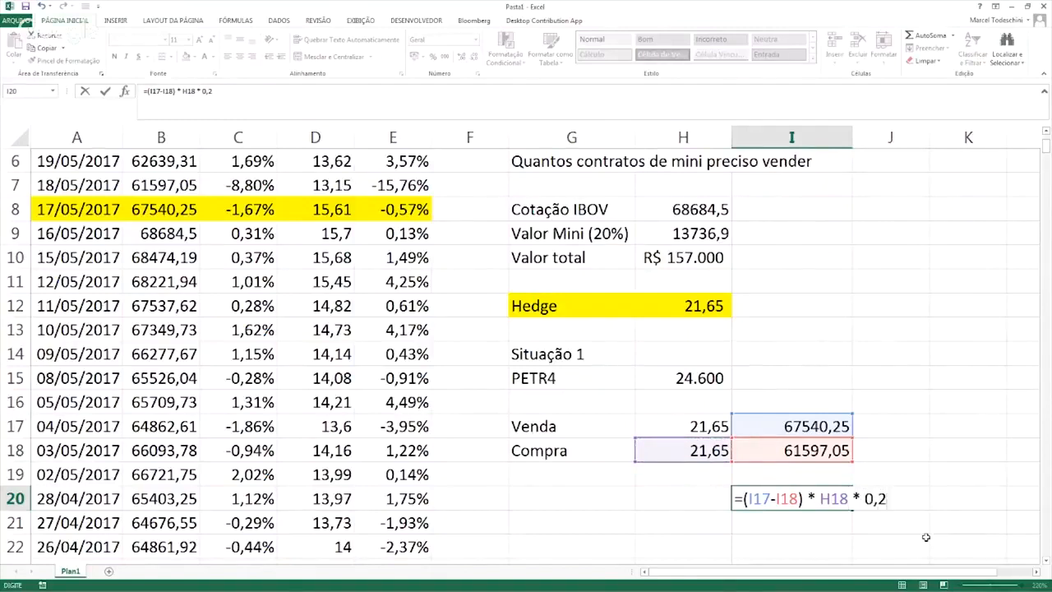
{"action": "key", "text": "Return"}
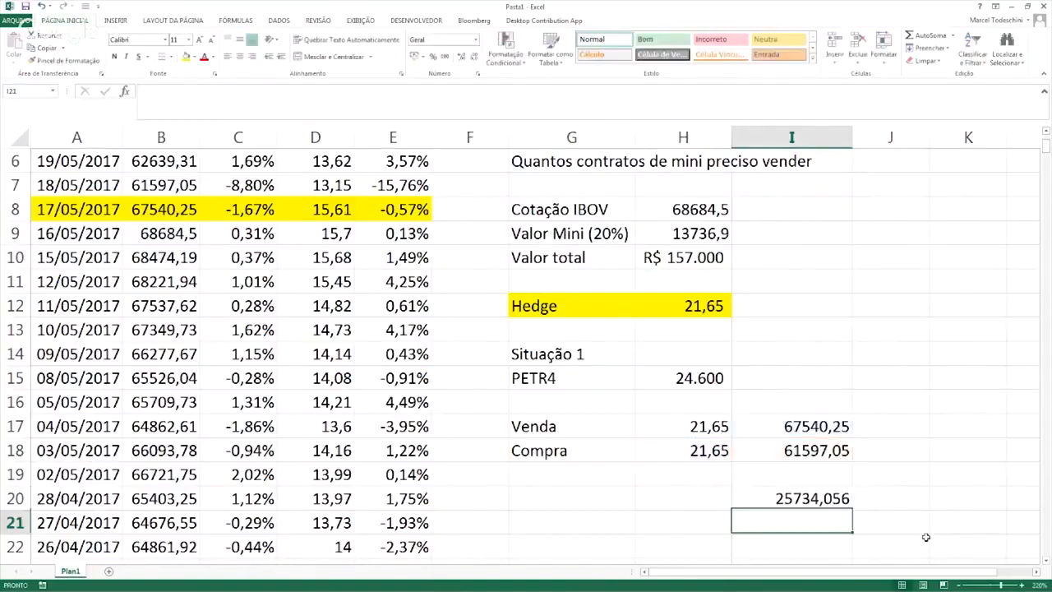
Format I20 in the R$ accounting format and enter the label Hedge beside it in H20
{"action": "key", "text": "Up"}
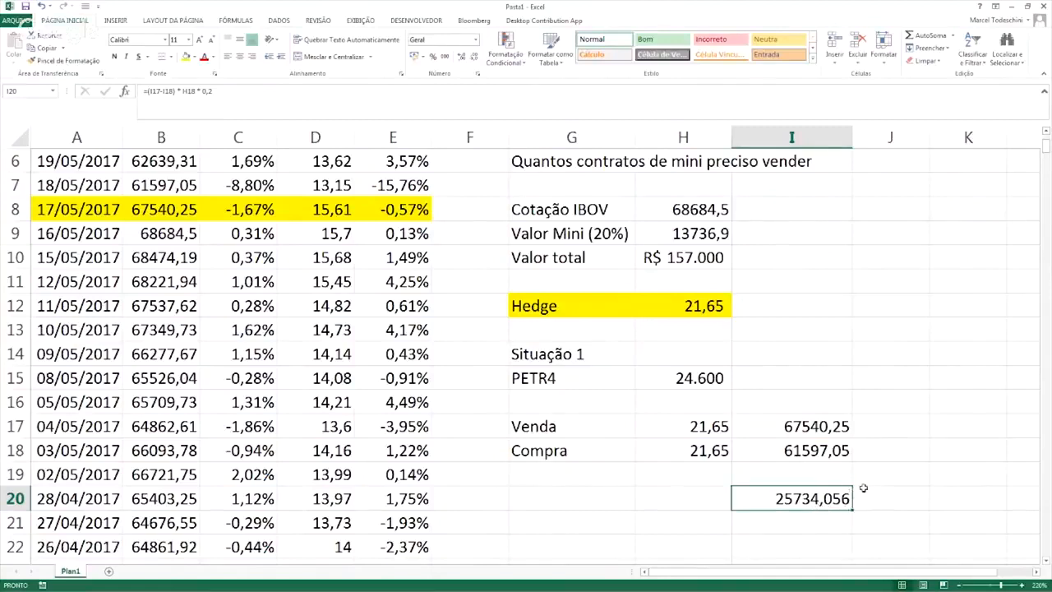
{"action": "left_click", "coordinate": [416, 55]}
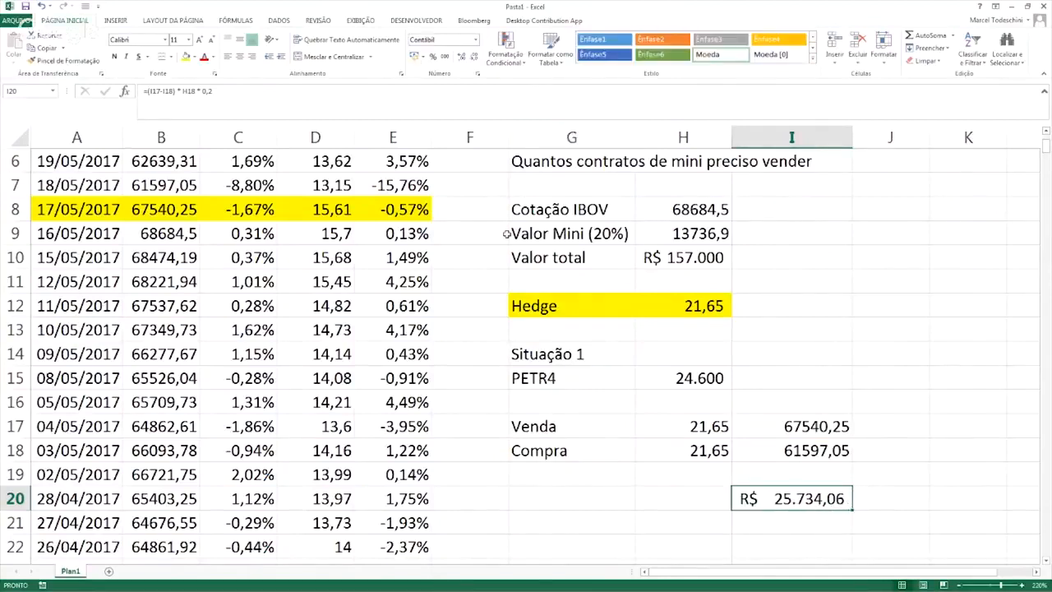
{"action": "key", "text": "Left"}
{"action": "type", "text": "Hedge"}
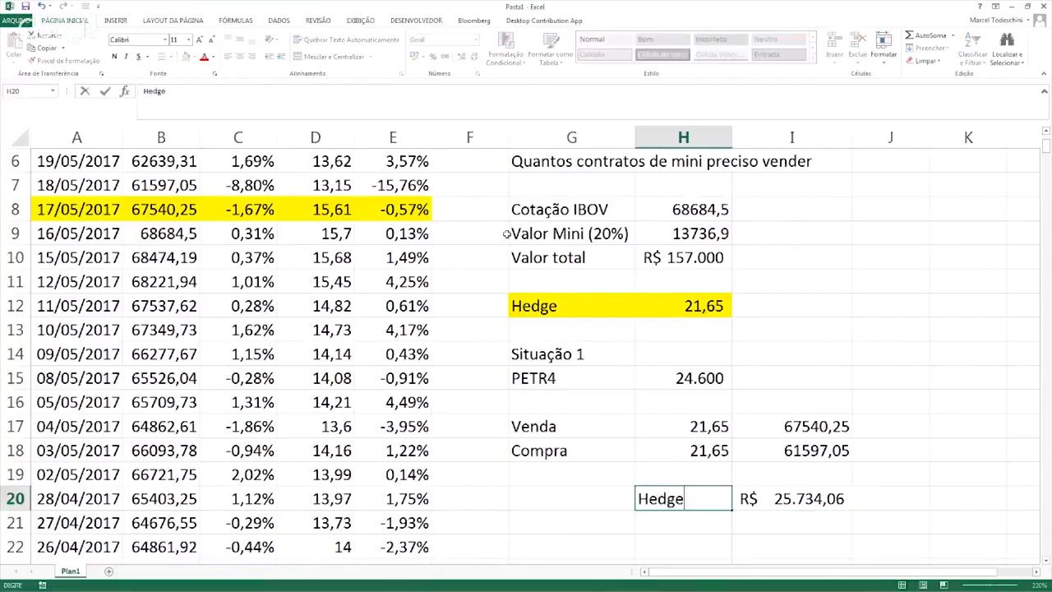
{"action": "key", "text": "Right"}
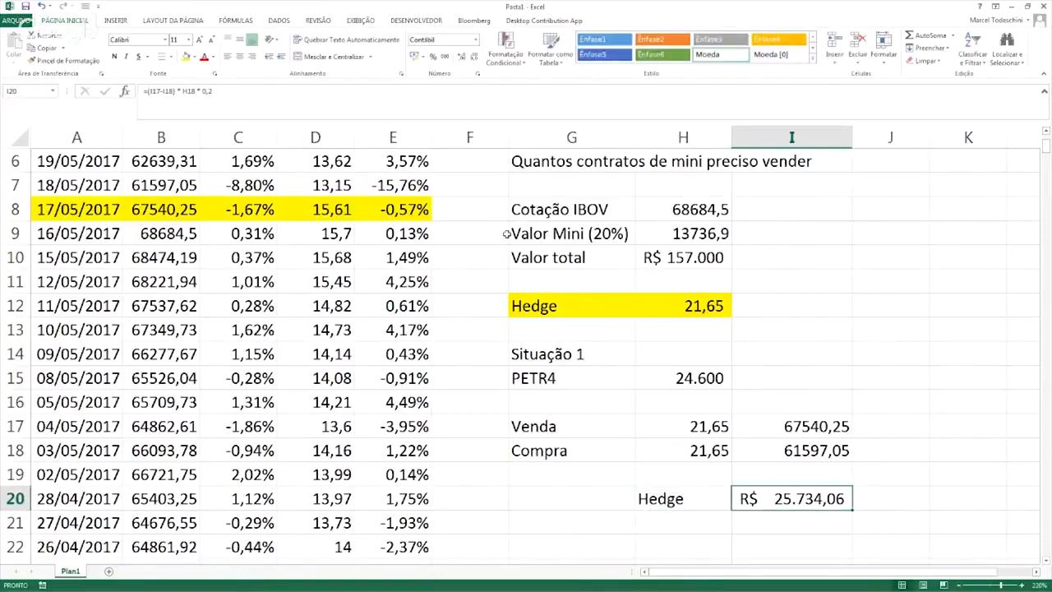
Enter the label Ações in H21 and link I21 to the PETR4 loss with the formula =H15
{"action": "key", "text": "Left"}
{"action": "key", "text": "Down"}
{"action": "type", "text": "Ações"}
{"action": "key", "text": "Right"}
{"action": "type", "text": "="}
{"action": "key", "text": "Left"}
{"action": "key", "text": "Up"}
{"action": "key", "text": "Up"}
{"action": "key", "text": "Up"}
{"action": "key", "text": "Up"}
{"action": "key", "text": "Up"}
{"action": "key", "text": "Up"}
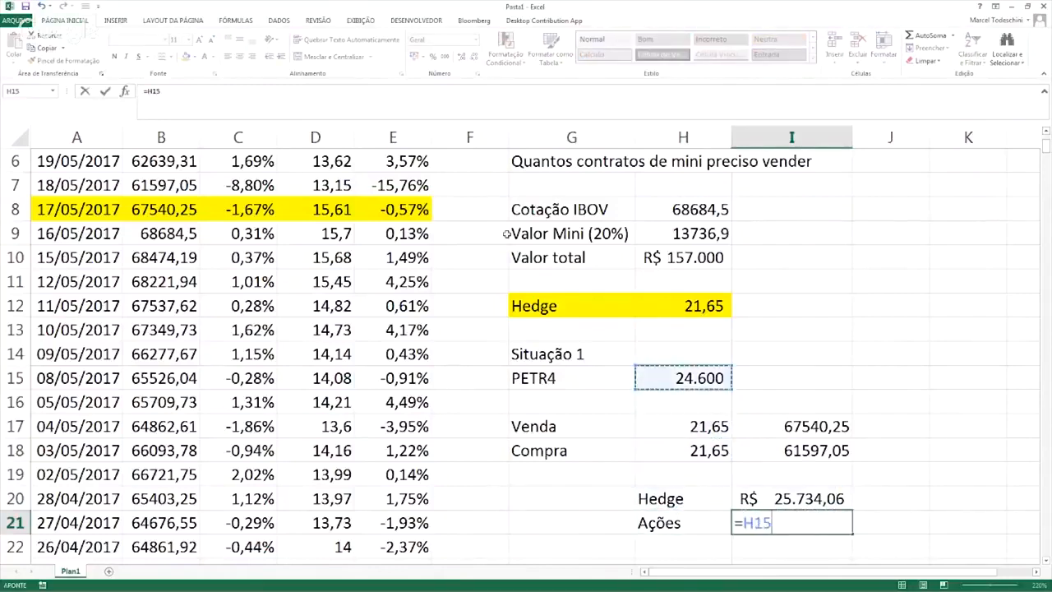
{"action": "key", "text": "Return"}
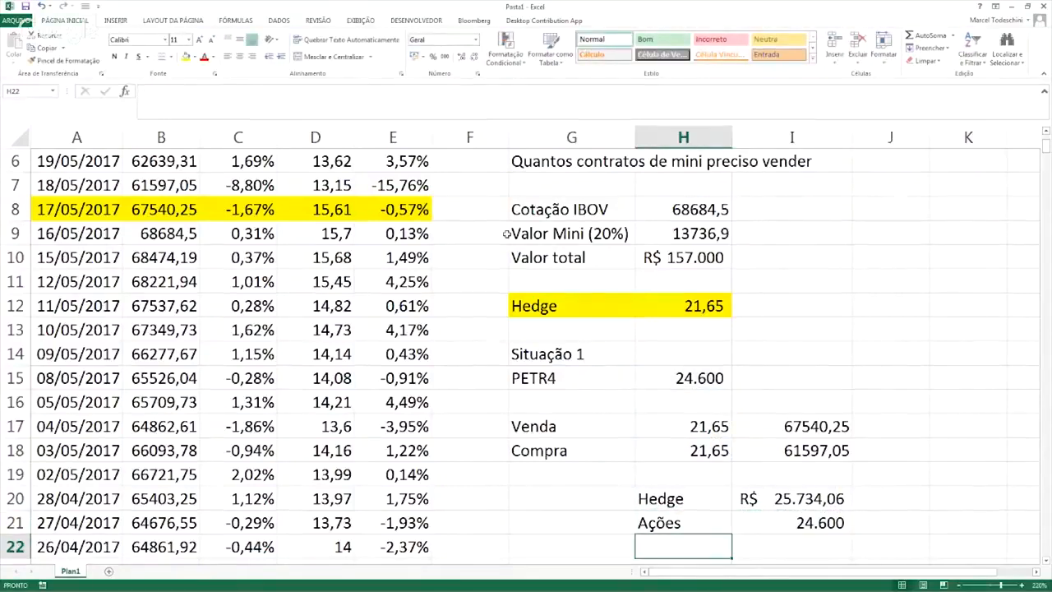
Enter the label Resultado in H22 and calculate the net result in I22 with the formula =I20-I21
{"action": "type", "text": "Resultado"}
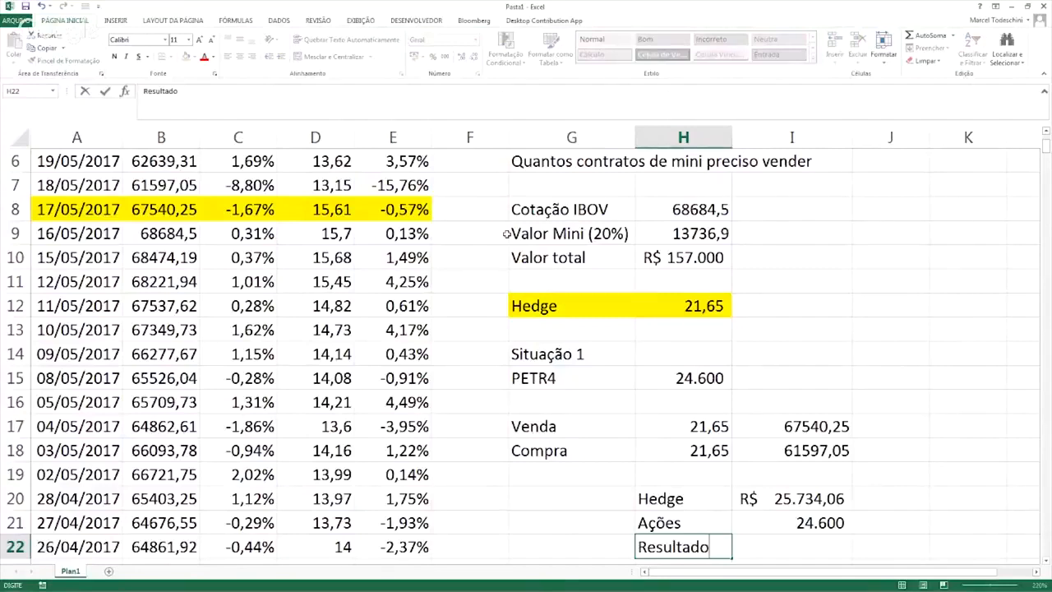
{"action": "key", "text": "Tab"}
{"action": "type", "text": "=I20-I21"}
{"action": "key", "text": "Return"}
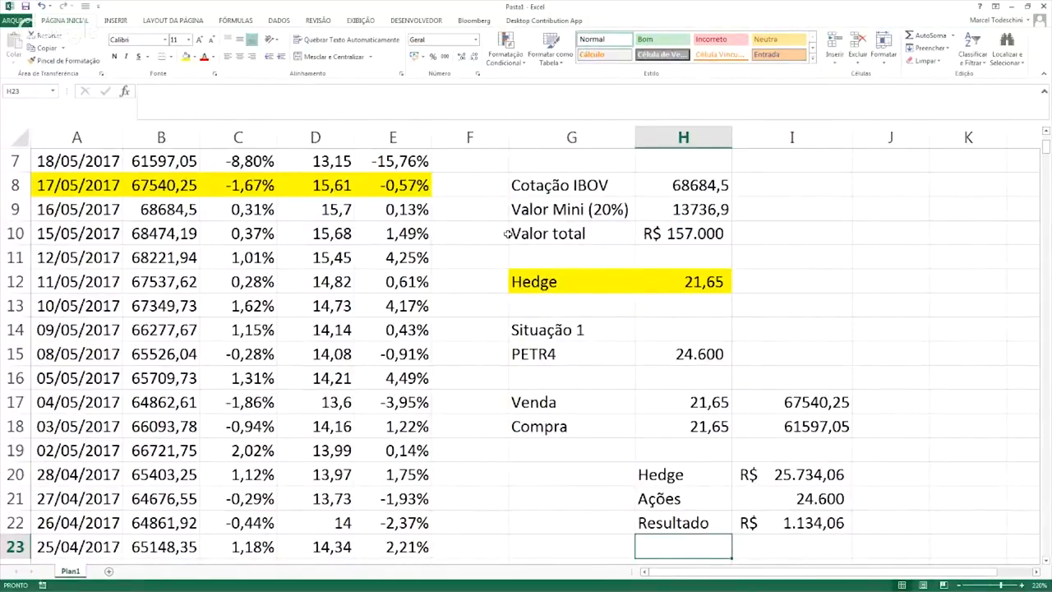
{"action": "key", "text": "Up"}
{"action": "key", "text": "Up"}
{"action": "key", "text": "Up"}
{"action": "key", "text": "Up"}
{"action": "key", "text": "Up"}
{"action": "key", "text": "Up"}
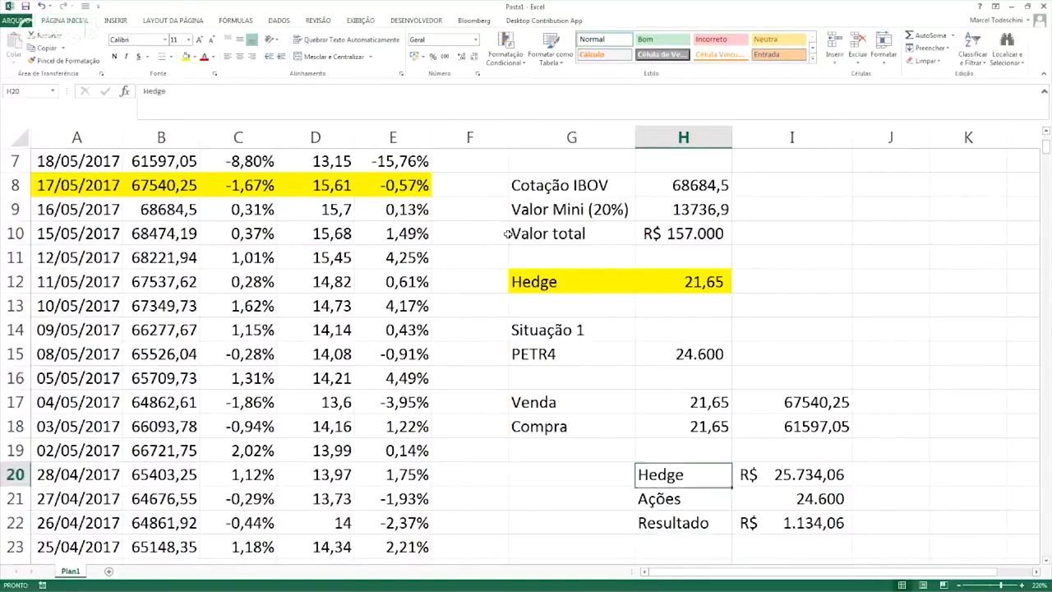
Examine the contract count in H12, the 18/05/2017 row of the price table and the Hedge, Ações and Resultado block in H20:I22
{"action": "key", "text": "Right"}
{"action": "key", "text": "Down"}
{"action": "key", "text": "Down"}
{"action": "key", "text": "Down"}
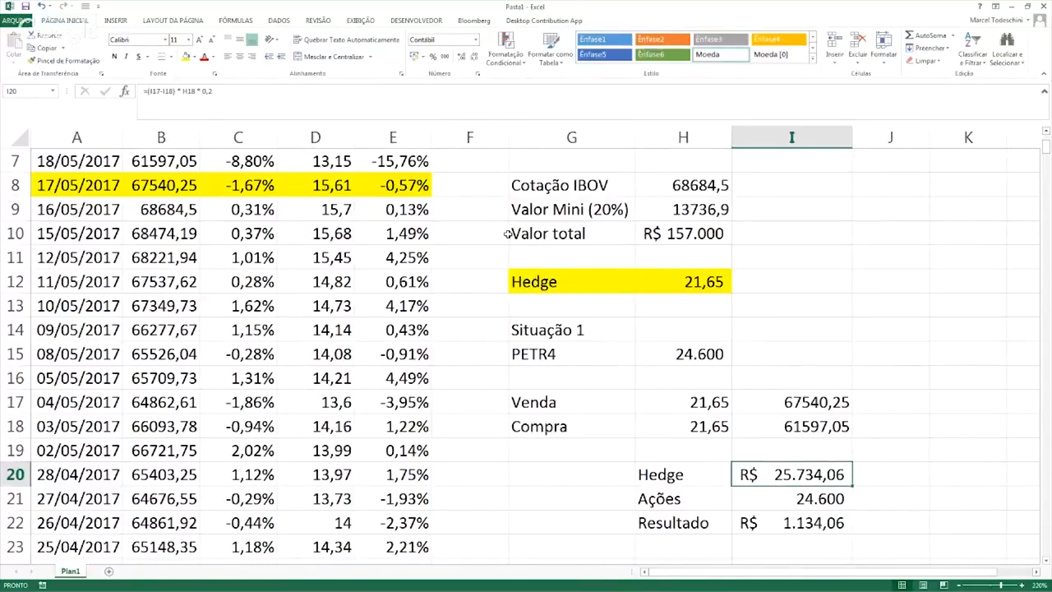
{"action": "left_click", "coordinate": [707, 287]}
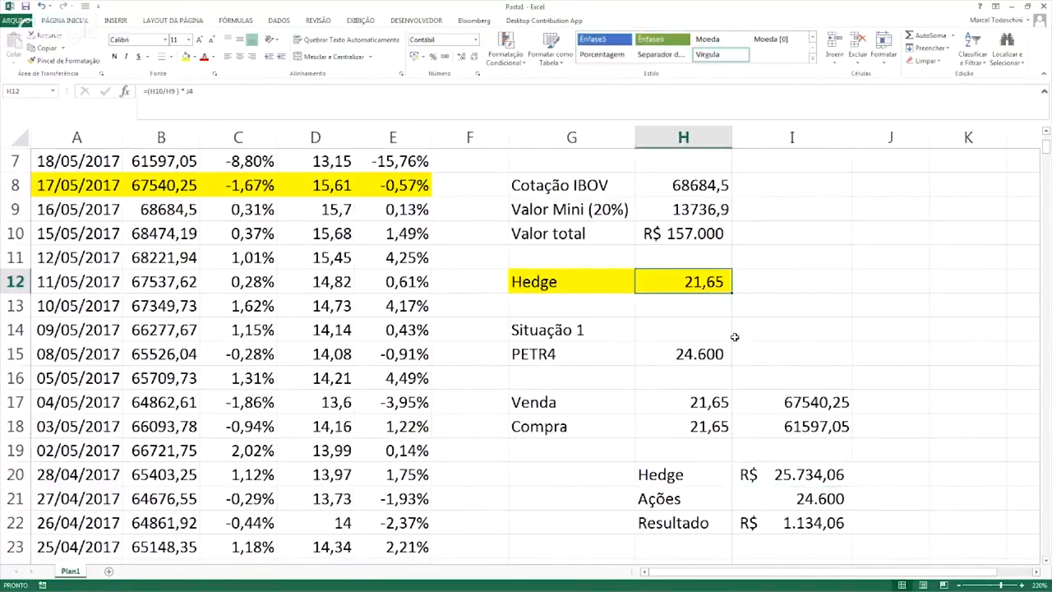
{"action": "scroll", "coordinate": [736, 306], "scroll_direction": "up", "scroll_amount": 2}
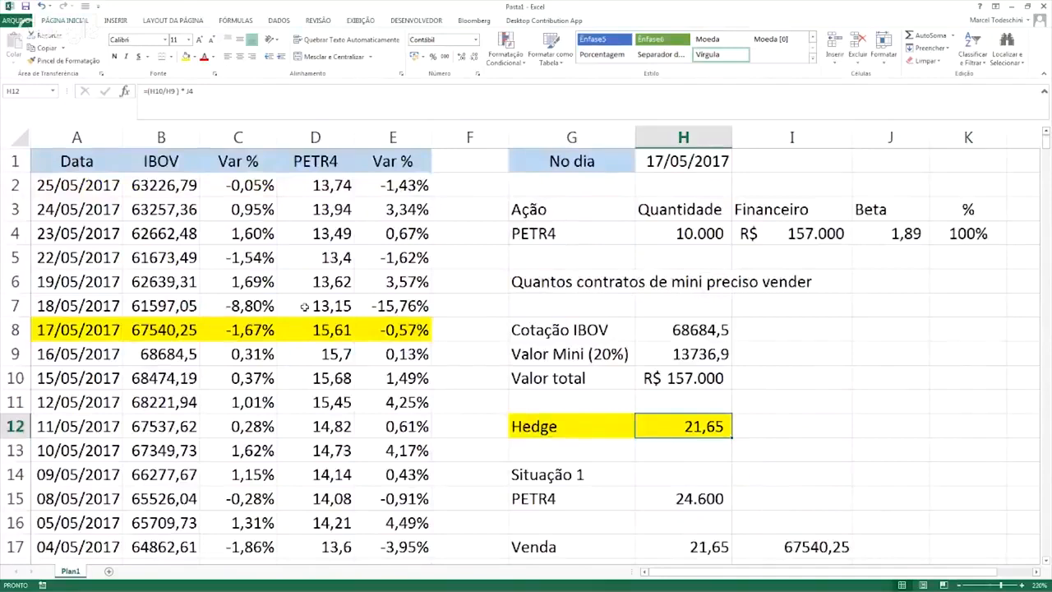
{"action": "left_click_drag", "start_coordinate": [393, 309], "coordinate": [104, 303]}
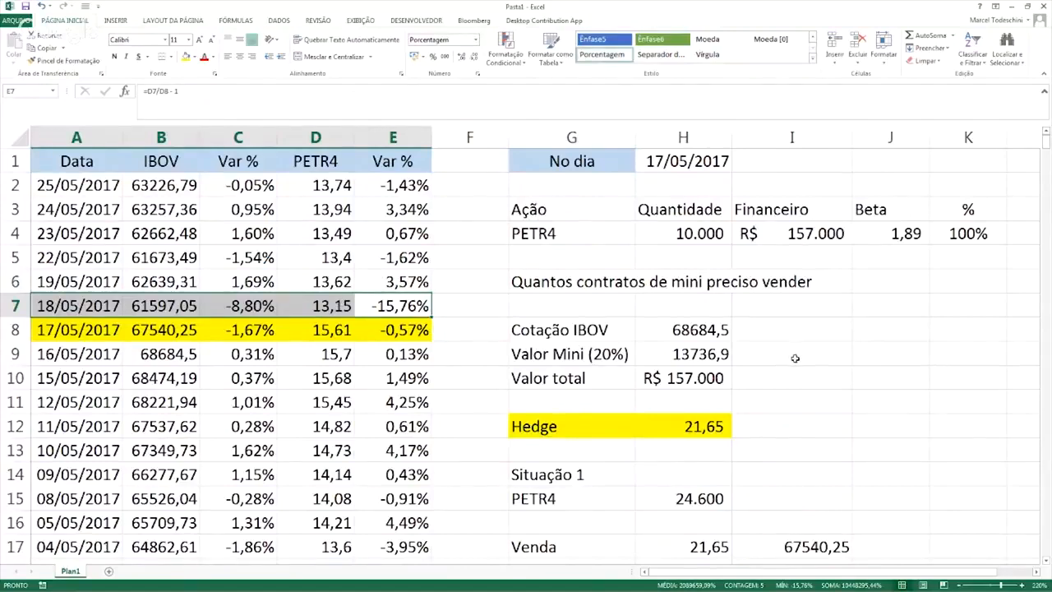
{"action": "scroll", "coordinate": [805, 362], "scroll_direction": "down", "scroll_amount": 2}
{"action": "scroll", "coordinate": [805, 363], "scroll_direction": "down", "scroll_amount": 1}
{"action": "left_click_drag", "start_coordinate": [740, 448], "coordinate": [729, 403]}
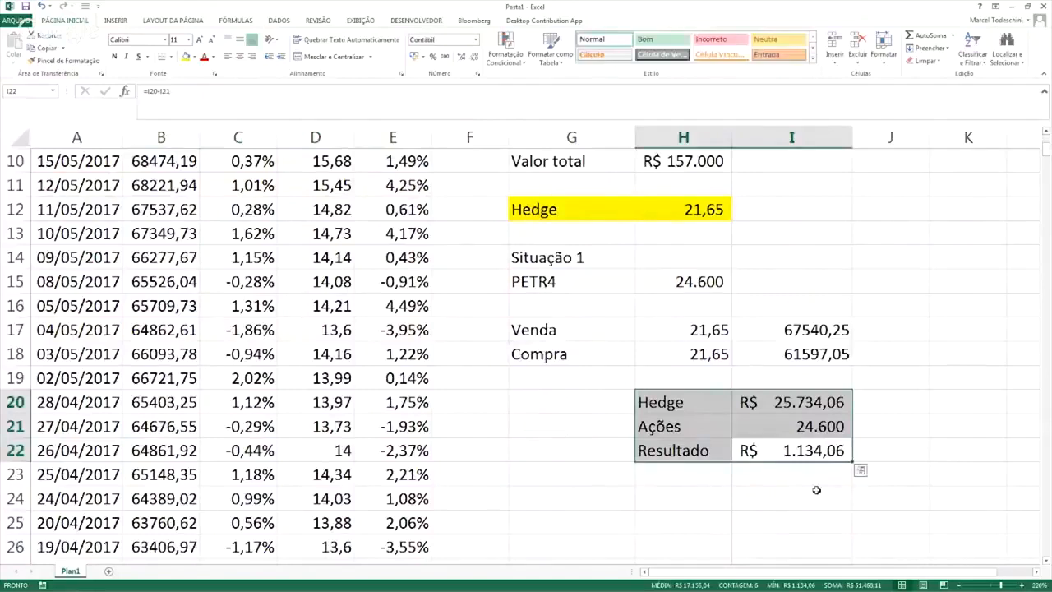
Set the Venda and Compra contract quantities in H17 and H18 to 21
{"action": "left_click", "coordinate": [802, 403]}
{"action": "left_click", "coordinate": [725, 345]}
{"action": "key", "text": "Up"}
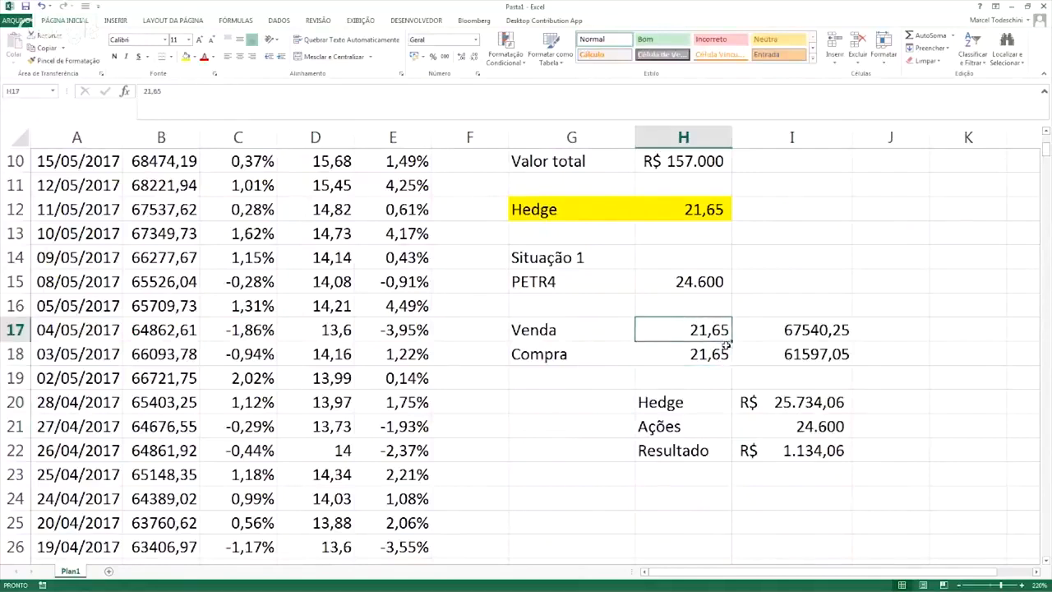
{"action": "type", "text": "21"}
{"action": "key", "text": "Return"}
{"action": "type", "text": "21"}
{"action": "key", "text": "Return"}
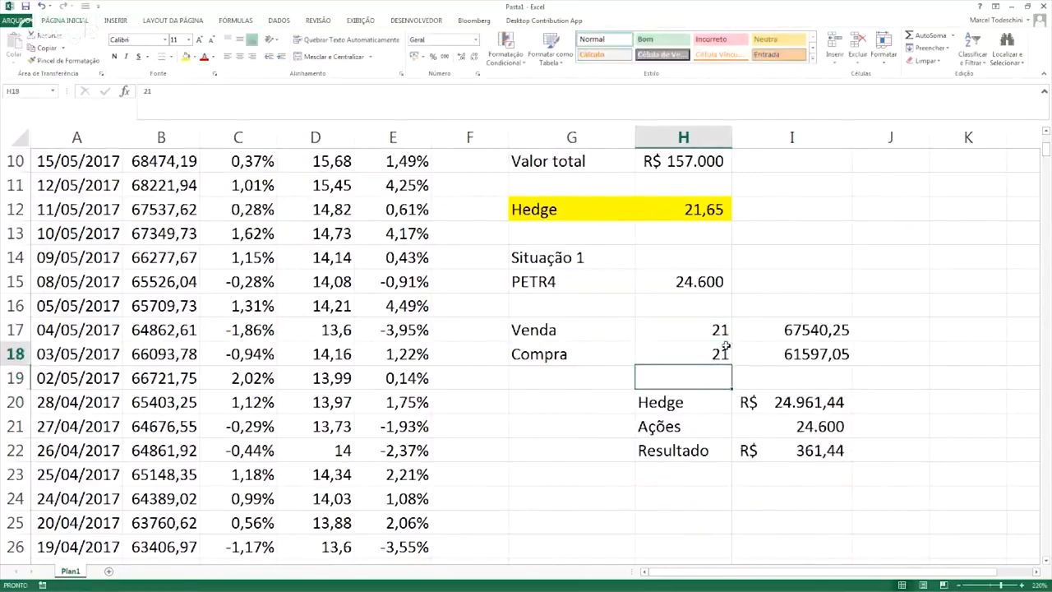
Examine the hedge, stock and net result values in I20:I22 for the whole-number contract quantity
{"action": "key", "text": "Up"}
{"action": "key", "text": "Up"}
{"action": "key", "text": "Down"}
{"action": "key", "text": "Down"}
{"action": "key", "text": "Down"}
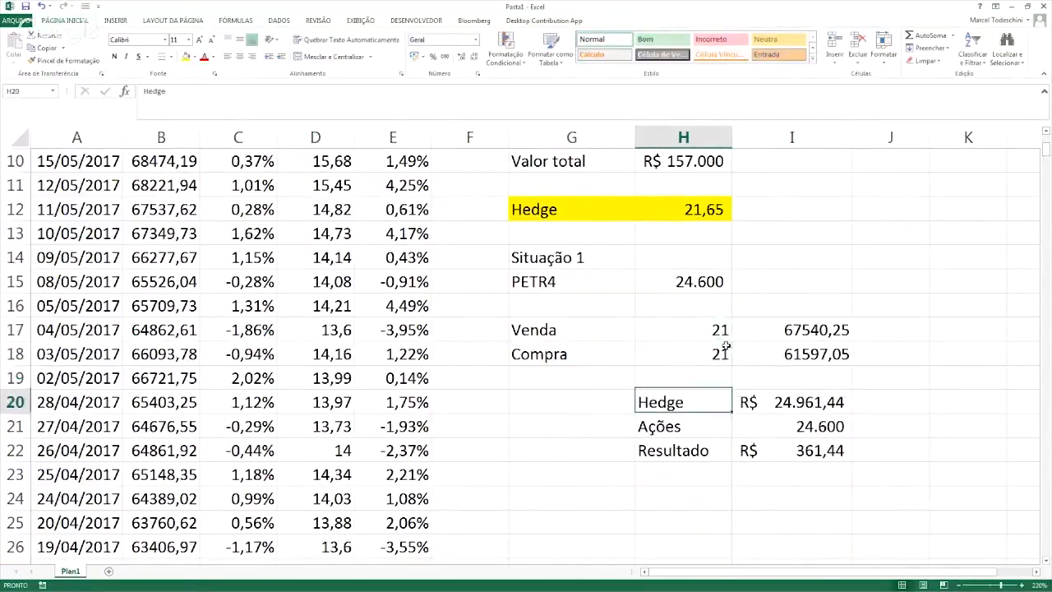
{"action": "key", "text": "Down"}
{"action": "key", "text": "Right"}
{"action": "key", "text": "Down"}
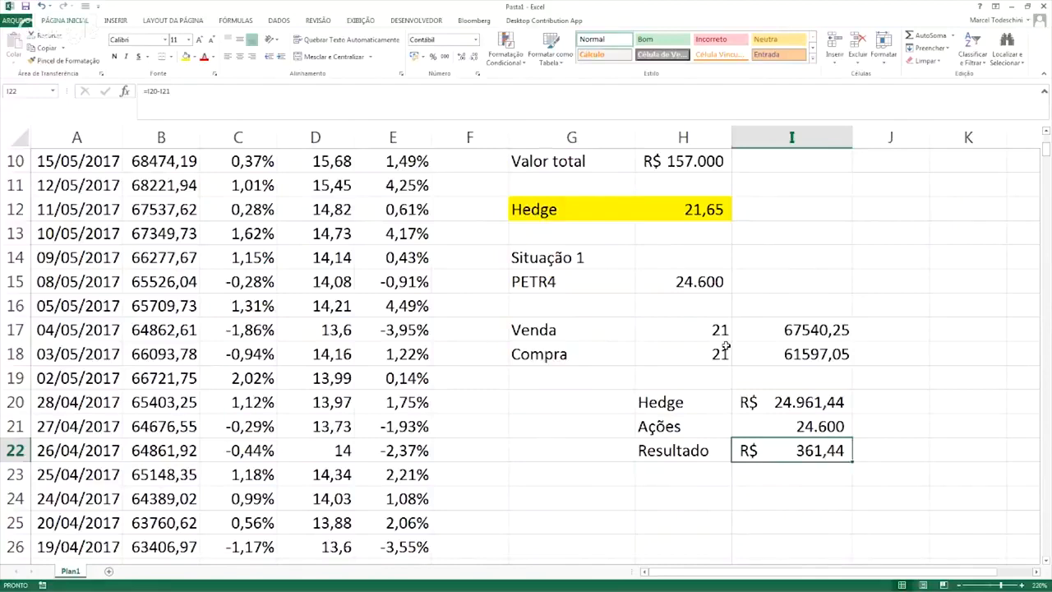
{"action": "key", "text": "Up"}
{"action": "key", "text": "Up"}
{"action": "key", "text": "Up"}
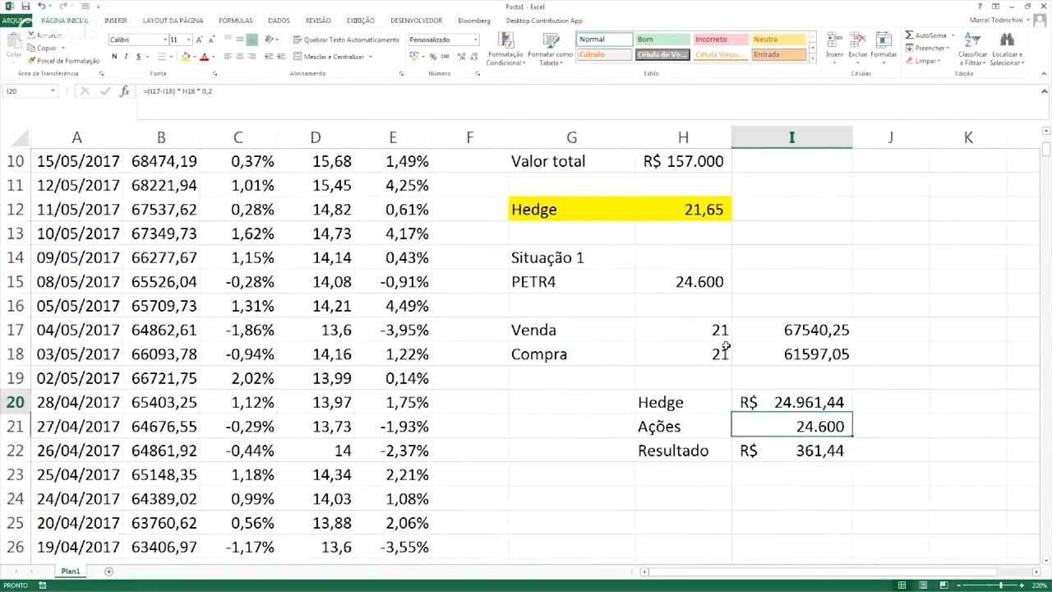
{"action": "key", "text": "Down"}
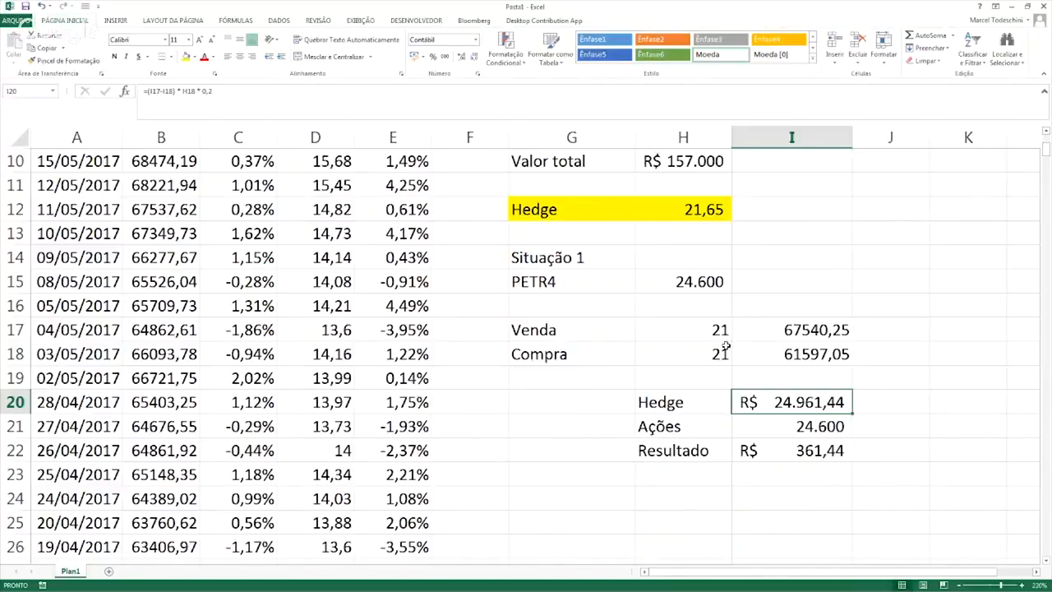
Set the Venda and Compra contract quantities in H17 and H18 to 22
{"action": "key", "text": "Down"}
{"action": "key", "text": "Down"}
{"action": "key", "text": "Left"}
{"action": "key", "text": "Up"}
{"action": "key", "text": "Up"}
{"action": "key", "text": "Up"}
{"action": "key", "text": "Up"}
{"action": "key", "text": "Up"}
{"action": "key", "text": "Up"}
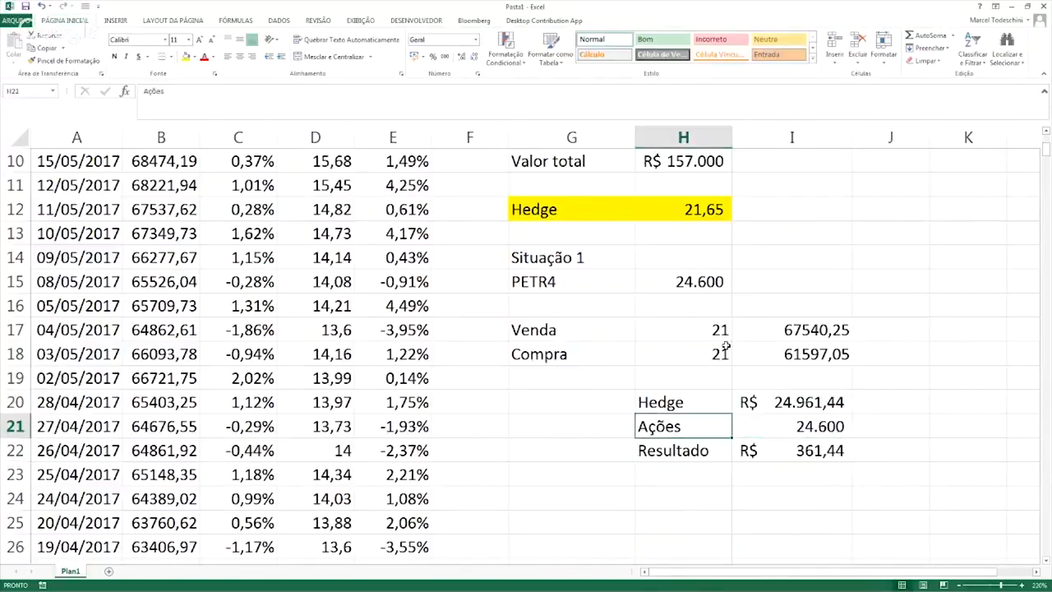
{"action": "key", "text": "Down"}
{"action": "type", "text": "22"}
{"action": "key", "text": "Return"}
{"action": "type", "text": "22"}
{"action": "key", "text": "Return"}
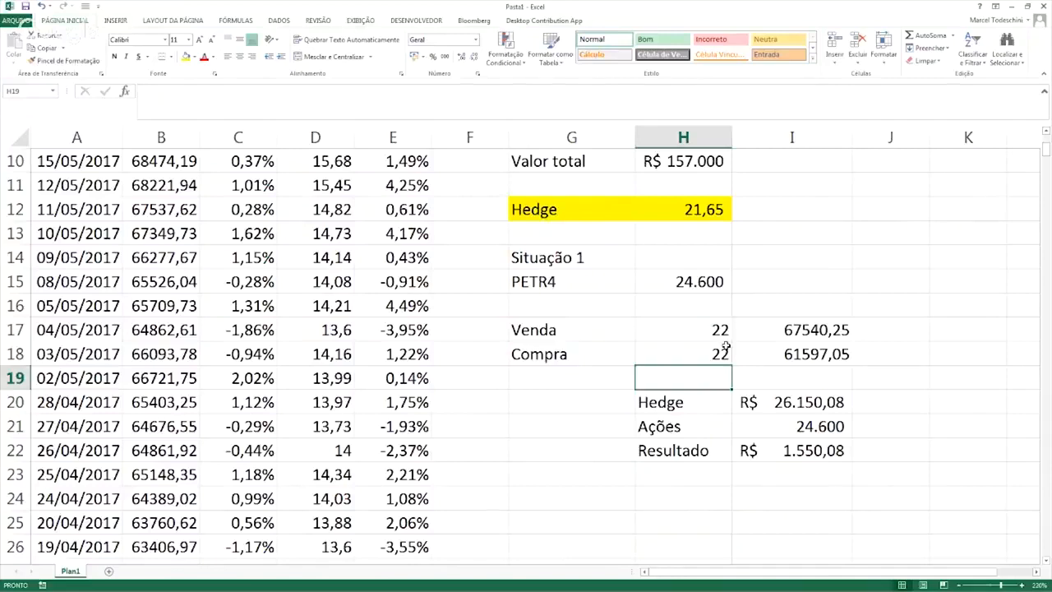
Extend the covariance ranges of the Beta formula in J4 to C7:C511 and E7:E511 so they include 18/05/2017
{"action": "scroll", "coordinate": [723, 344], "scroll_direction": "up", "scroll_amount": 2}
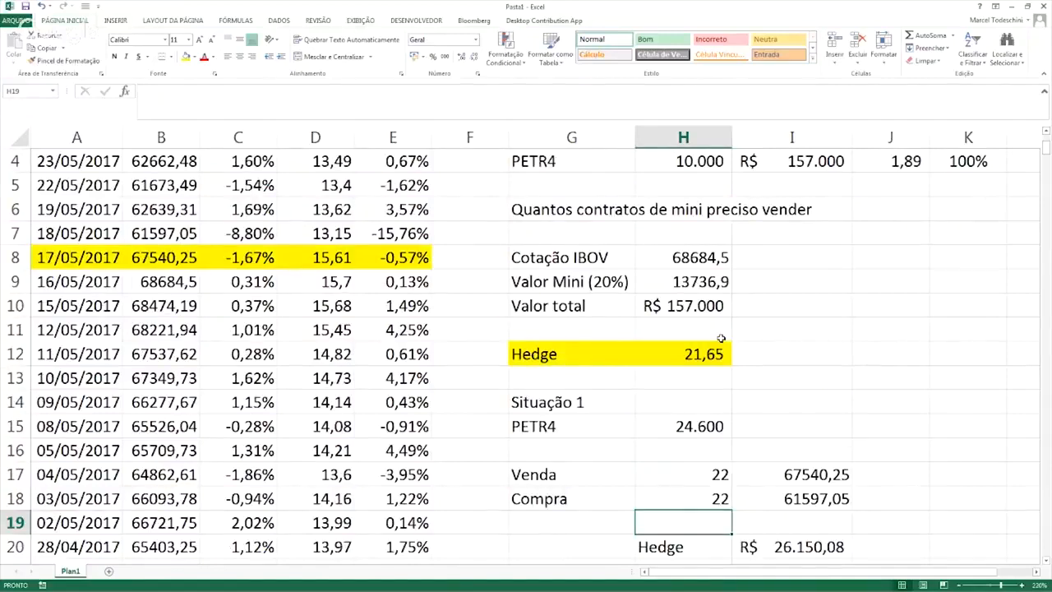
{"action": "scroll", "coordinate": [392, 362], "scroll_direction": "up", "scroll_amount": 1}
{"action": "left_click_drag", "start_coordinate": [78, 330], "coordinate": [392, 306]}
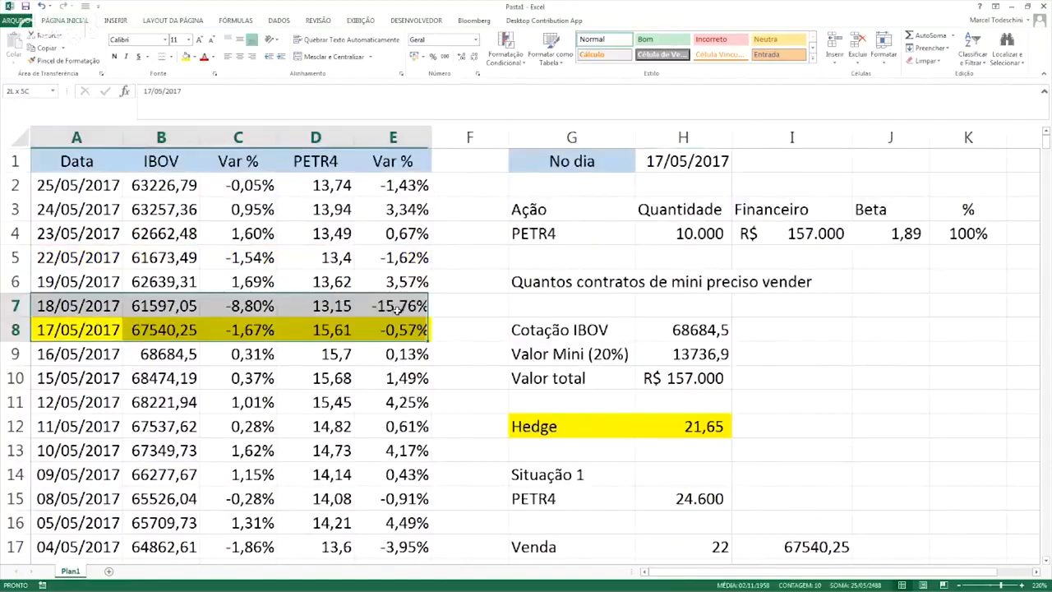
{"action": "scroll", "coordinate": [592, 421], "scroll_direction": "down", "scroll_amount": 1}
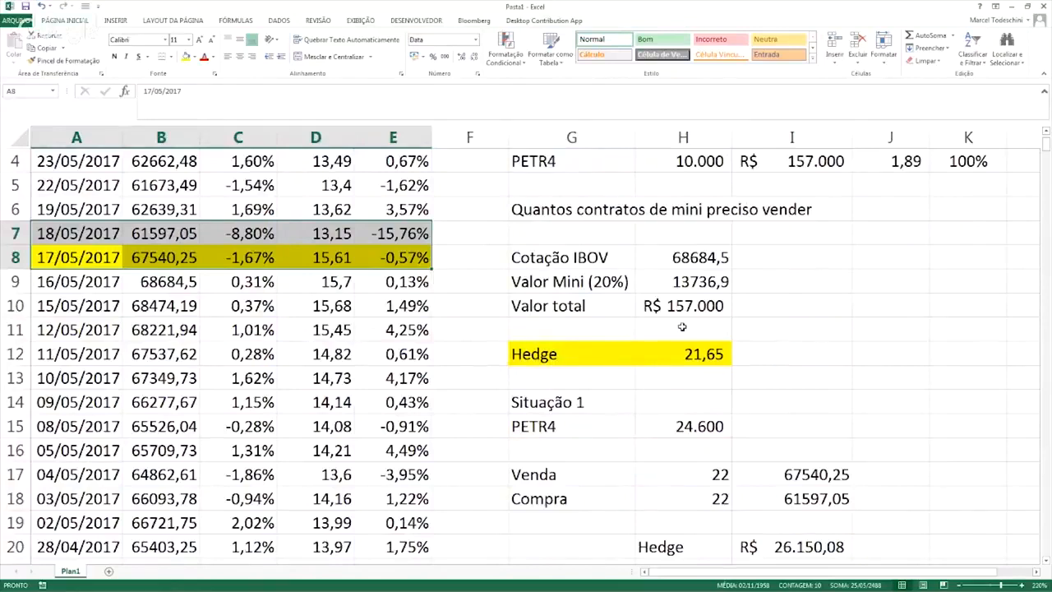
{"action": "scroll", "coordinate": [727, 318], "scroll_direction": "up", "scroll_amount": 1}
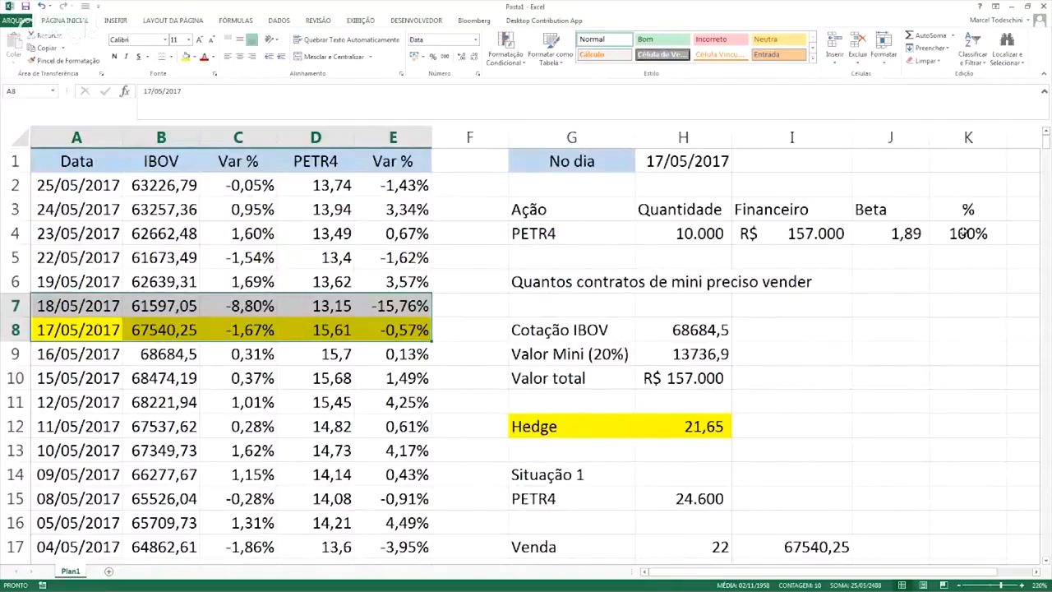
{"action": "left_click", "coordinate": [924, 237]}
{"action": "key", "text": "F2"}
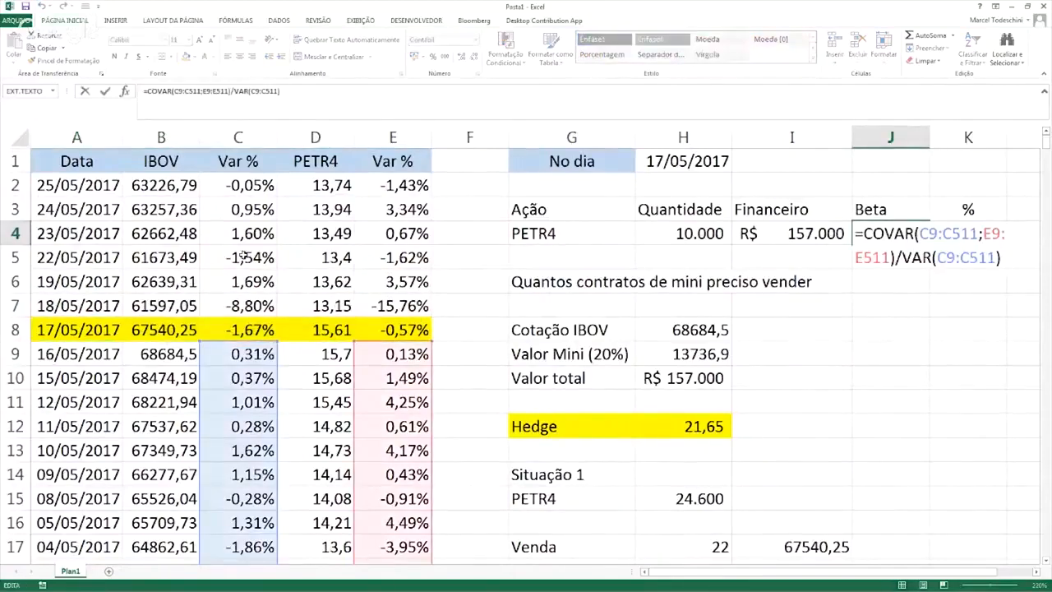
{"action": "left_click_drag", "start_coordinate": [274, 346], "coordinate": [277, 299]}
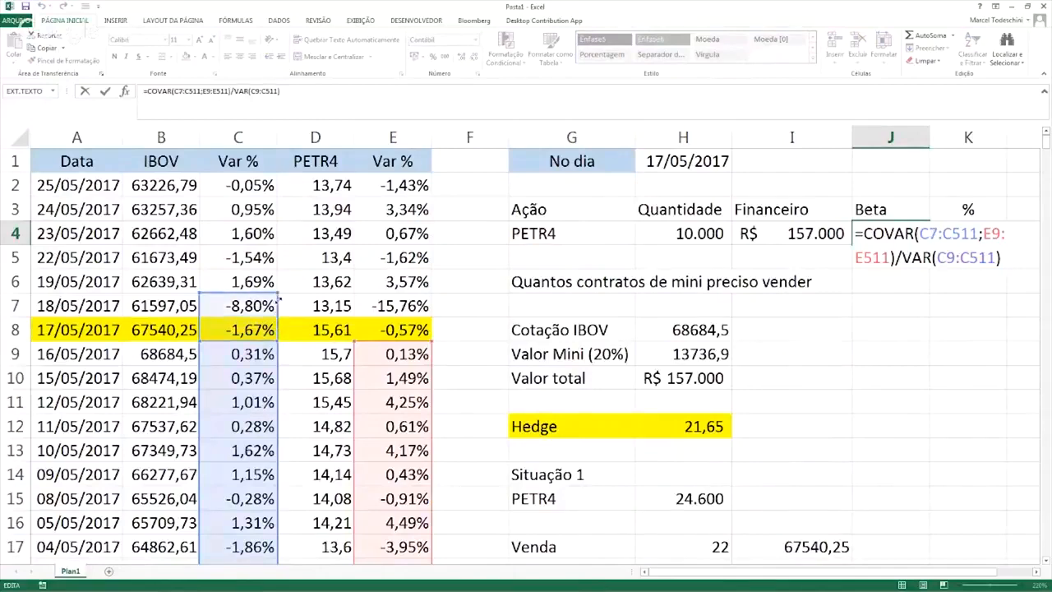
{"action": "left_click_drag", "start_coordinate": [430, 341], "coordinate": [433, 304]}
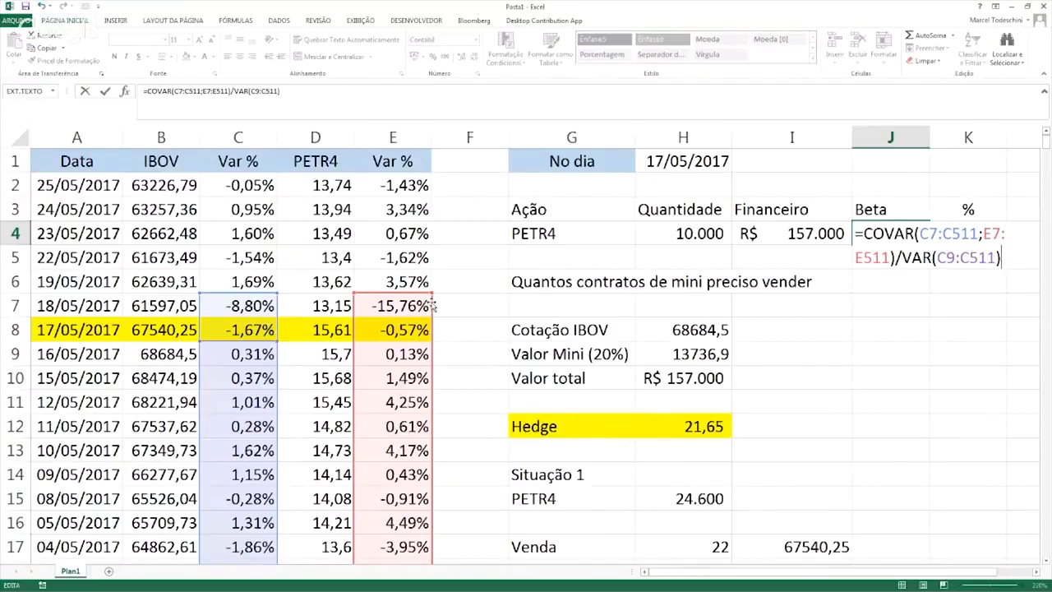
{"action": "key", "text": "Return"}
Compare the recalculated Beta in J4 and contract count in H12 with the results in I20:I22
{"action": "left_click", "coordinate": [889, 232]}
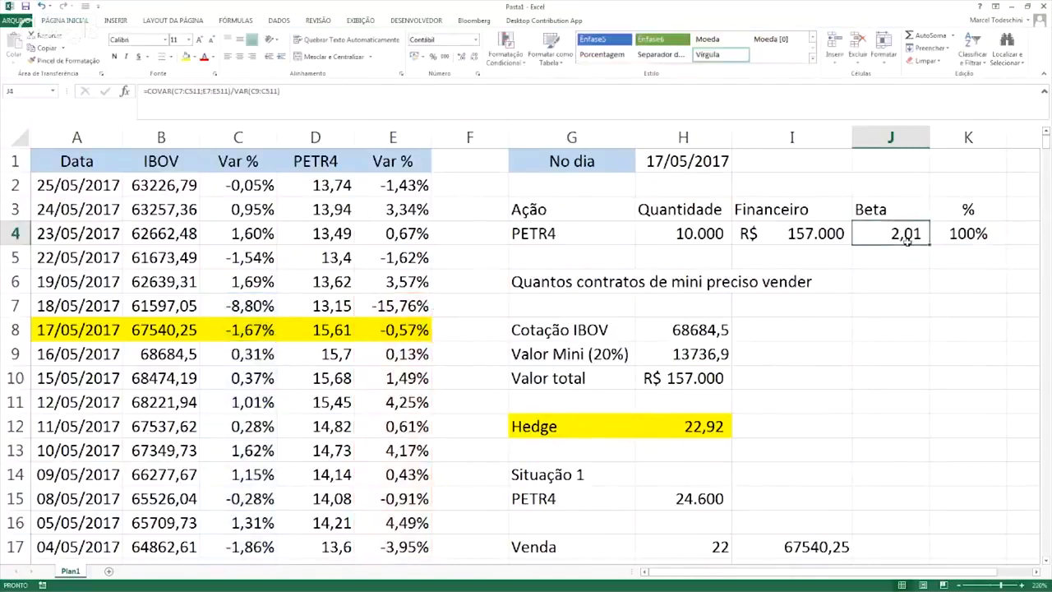
{"action": "left_click", "coordinate": [695, 428]}
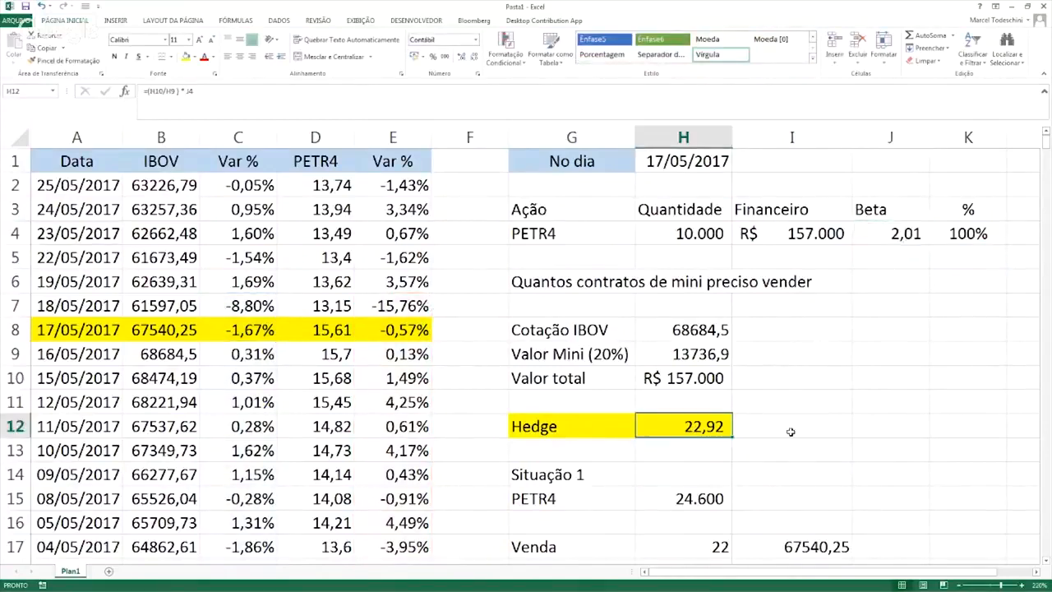
{"action": "scroll", "coordinate": [837, 430], "scroll_direction": "down", "scroll_amount": 2}
{"action": "scroll", "coordinate": [837, 431], "scroll_direction": "up", "scroll_amount": 1}
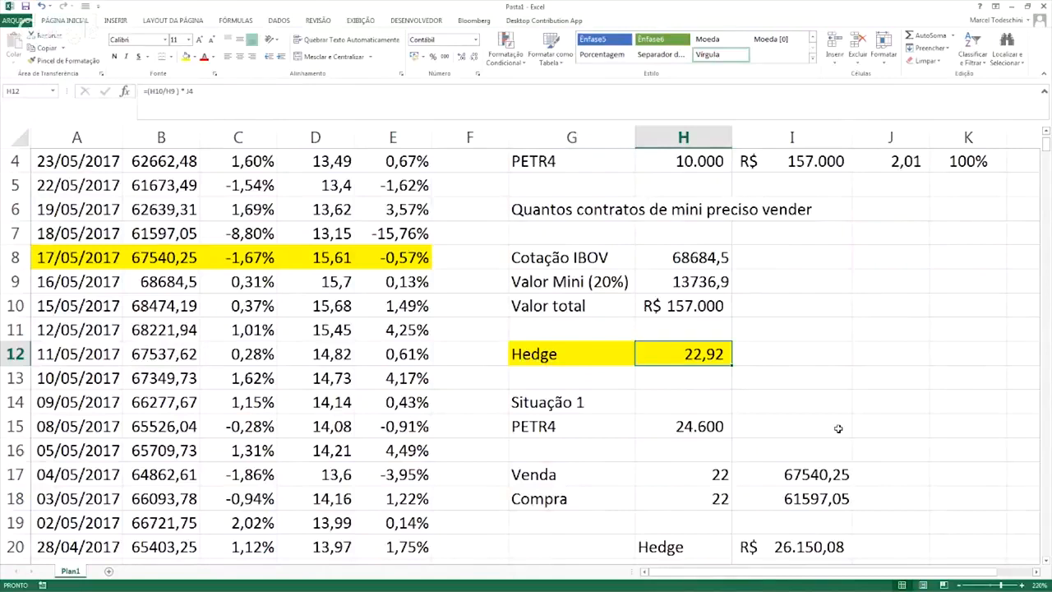
{"action": "scroll", "coordinate": [839, 428], "scroll_direction": "down", "scroll_amount": 1}
{"action": "left_click_drag", "start_coordinate": [806, 474], "coordinate": [806, 523]}
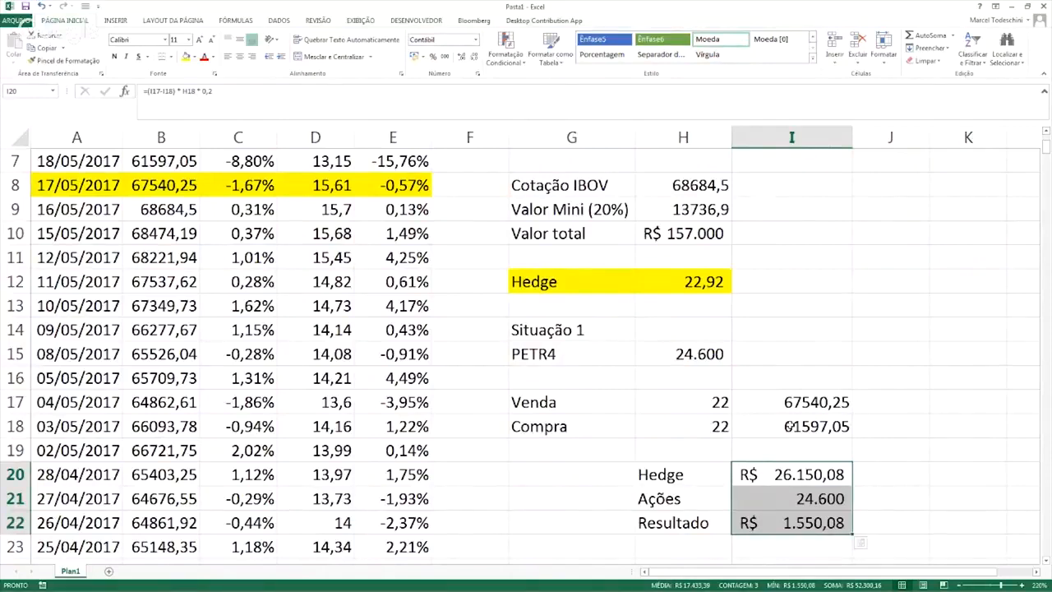
{"action": "left_click", "coordinate": [645, 283]}
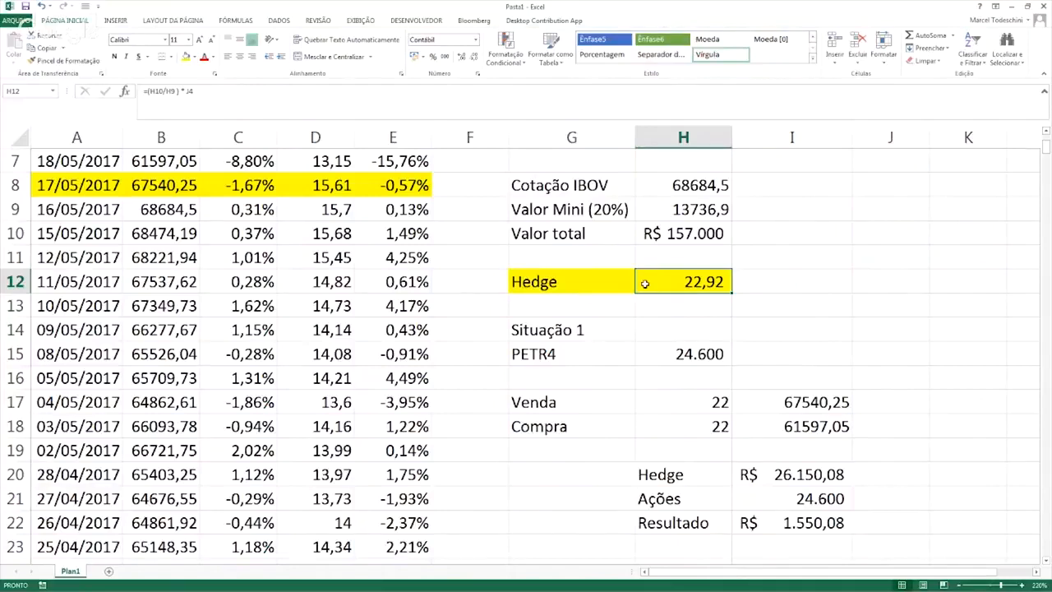
Extend the covariance ranges of the Beta formula in J4 up to row 6, the 19/05/2017 data
{"action": "scroll", "coordinate": [645, 283], "scroll_direction": "up", "scroll_amount": 2}
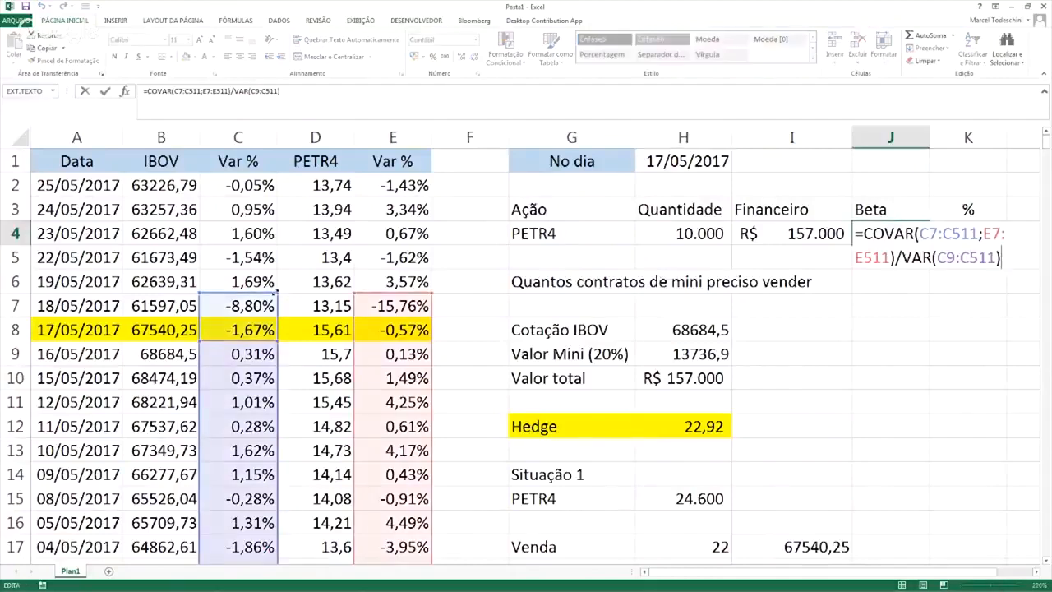
{"action": "left_click_drag", "start_coordinate": [277, 294], "coordinate": [276, 276]}
{"action": "left_click_drag", "start_coordinate": [430, 294], "coordinate": [431, 282]}
{"action": "key", "text": "Return"}
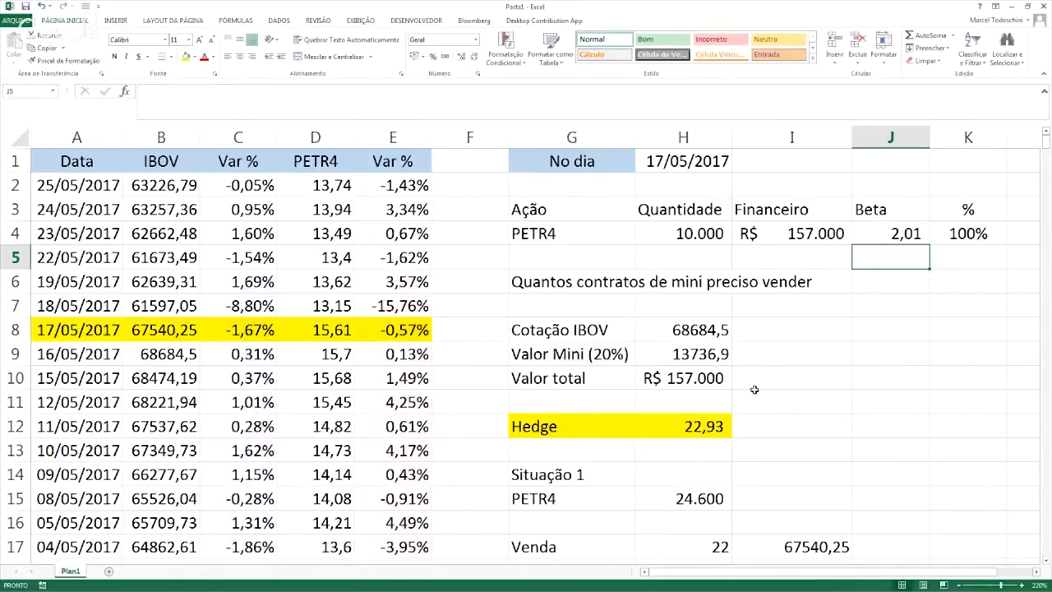
{"action": "left_click", "coordinate": [712, 419]}
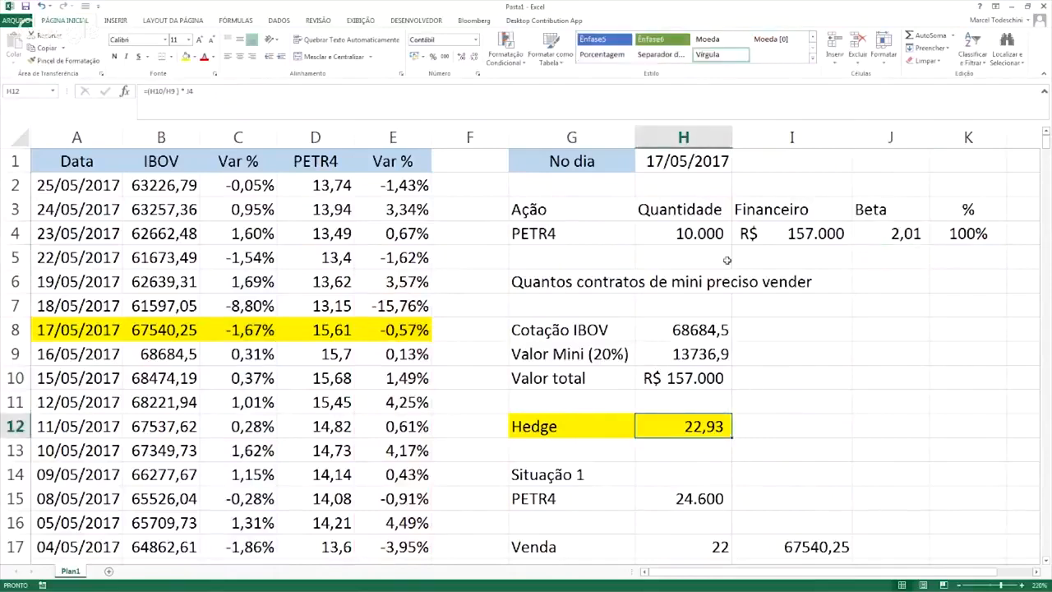
Change the Beta formula in J4 to =COVAR(C2:C511;E2:E511)/VAR(C9:C511), covering data up to 25/05/2017 in the covariance
{"action": "double_click", "coordinate": [873, 237]}
{"action": "left_click_drag", "start_coordinate": [278, 270], "coordinate": [283, 176]}
{"action": "left_click_drag", "start_coordinate": [433, 269], "coordinate": [428, 178]}
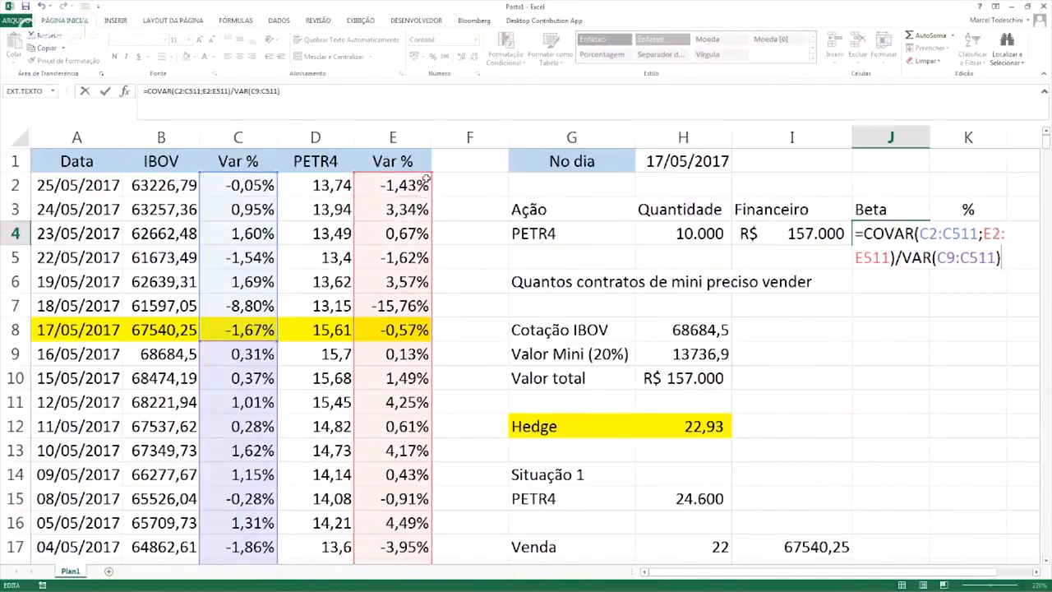
{"action": "key", "text": "Return"}
{"action": "key", "text": "Up"}
{"action": "key", "text": "F2"}
{"action": "key", "text": "Escape"}
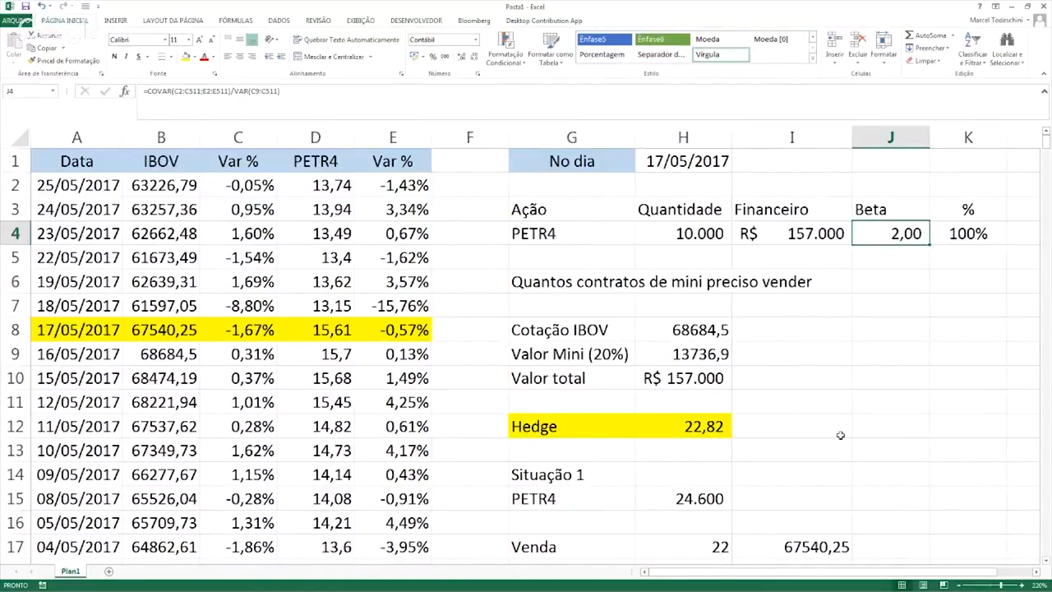
Review the net result and contract count, and fill the PETR4 Beta cell J4 with yellow
{"action": "scroll", "coordinate": [840, 441], "scroll_direction": "down", "scroll_amount": 3}
{"action": "left_click_drag", "start_coordinate": [839, 442], "coordinate": [704, 442]}
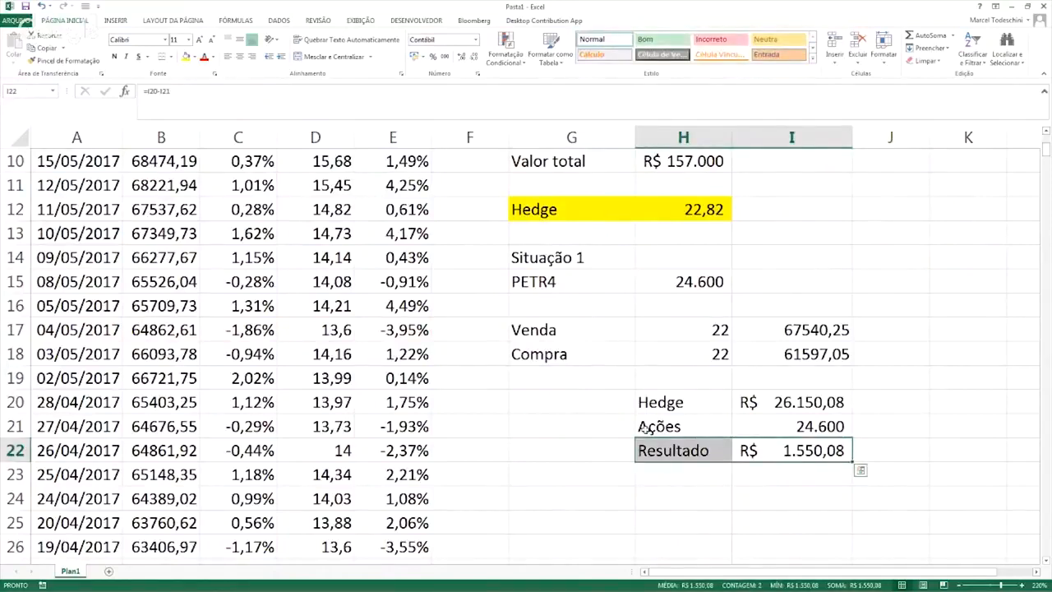
{"action": "left_click_drag", "start_coordinate": [567, 207], "coordinate": [664, 208]}
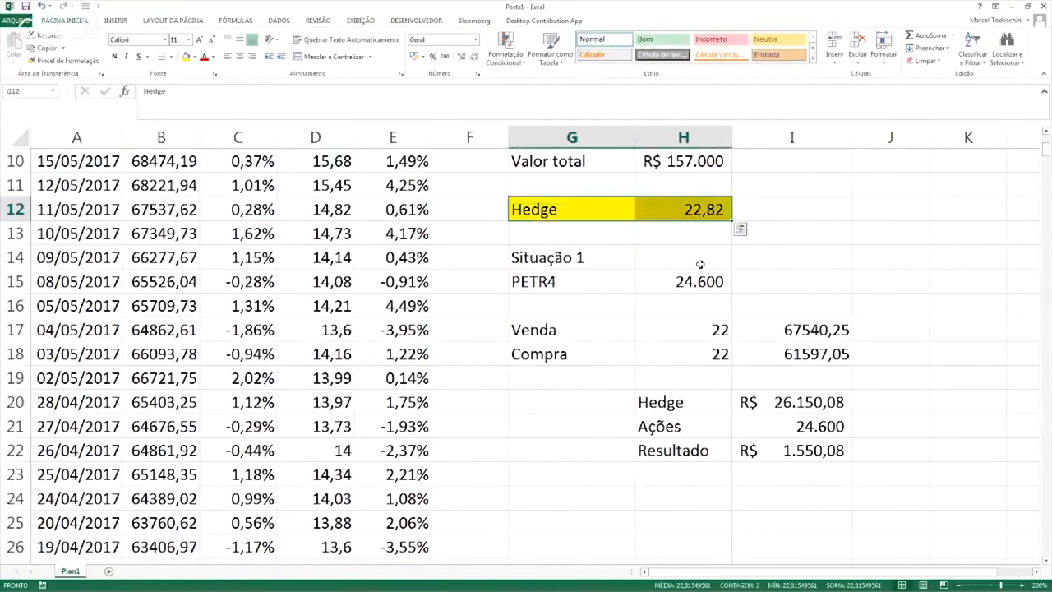
{"action": "scroll", "coordinate": [699, 258], "scroll_direction": "up", "scroll_amount": 3}
{"action": "left_click", "coordinate": [188, 58]}
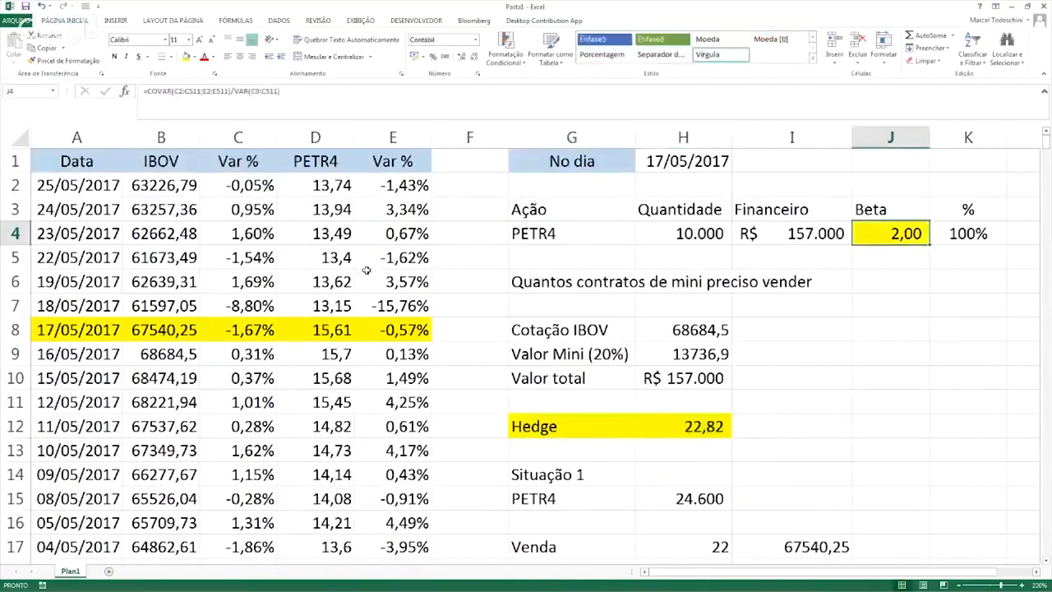
Fill the Resultado label and its value in H22:I22 with yellow
{"action": "left_click_drag", "start_coordinate": [650, 436], "coordinate": [614, 428]}
{"action": "scroll", "coordinate": [655, 469], "scroll_direction": "down", "scroll_amount": 3}
{"action": "scroll", "coordinate": [674, 436], "scroll_direction": "down", "scroll_amount": 2}
{"action": "left_click_drag", "start_coordinate": [653, 305], "coordinate": [810, 306]}
{"action": "left_click", "coordinate": [188, 58]}
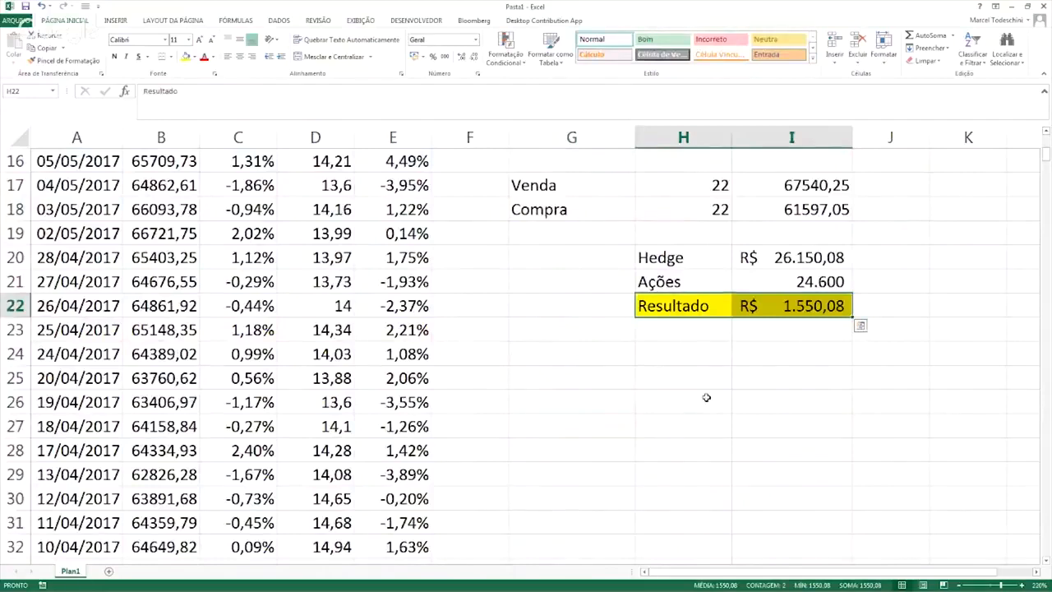
{"action": "scroll", "coordinate": [706, 398], "scroll_direction": "up", "scroll_amount": 5}
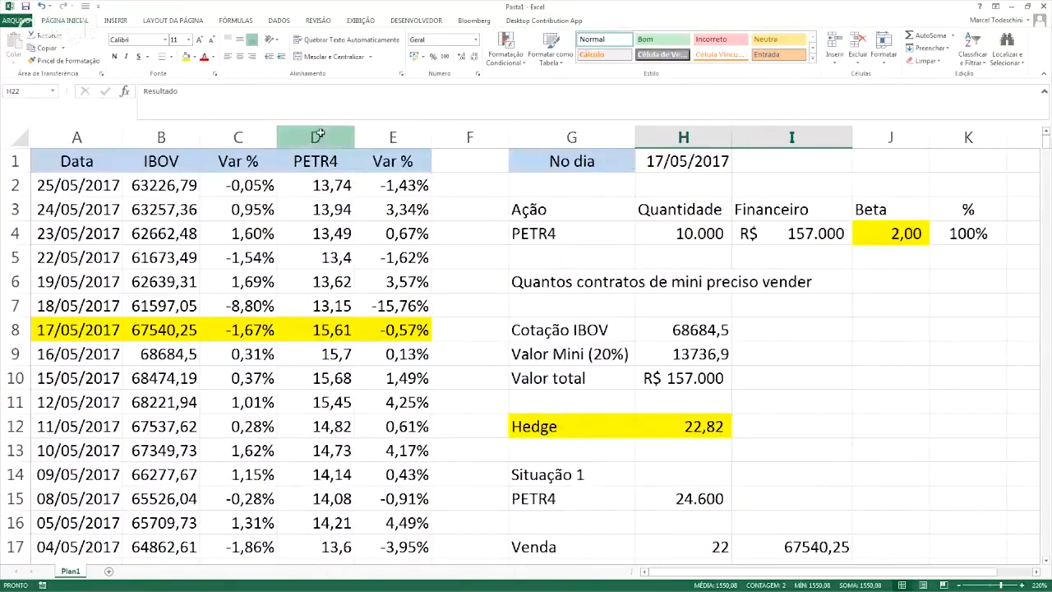
{"action": "left_click_drag", "start_coordinate": [316, 136], "coordinate": [470, 136]}
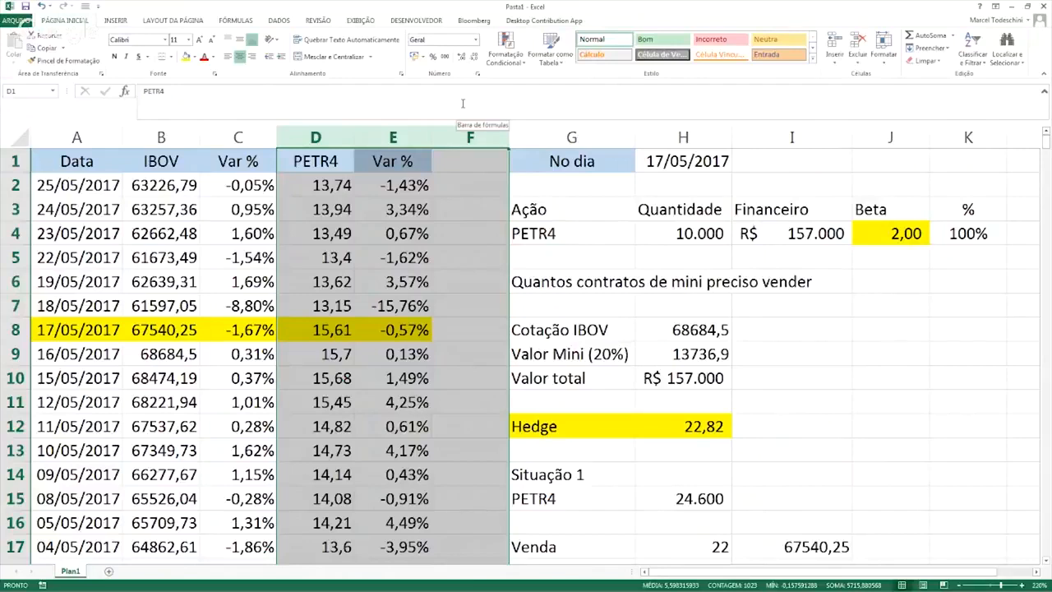
{"action": "left_click", "coordinate": [630, 338]}
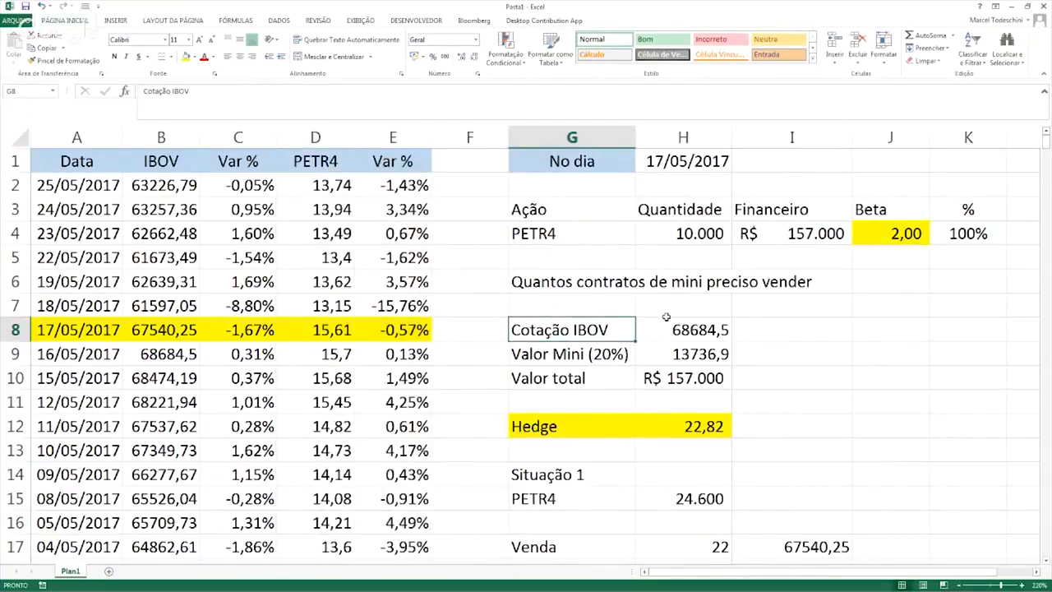